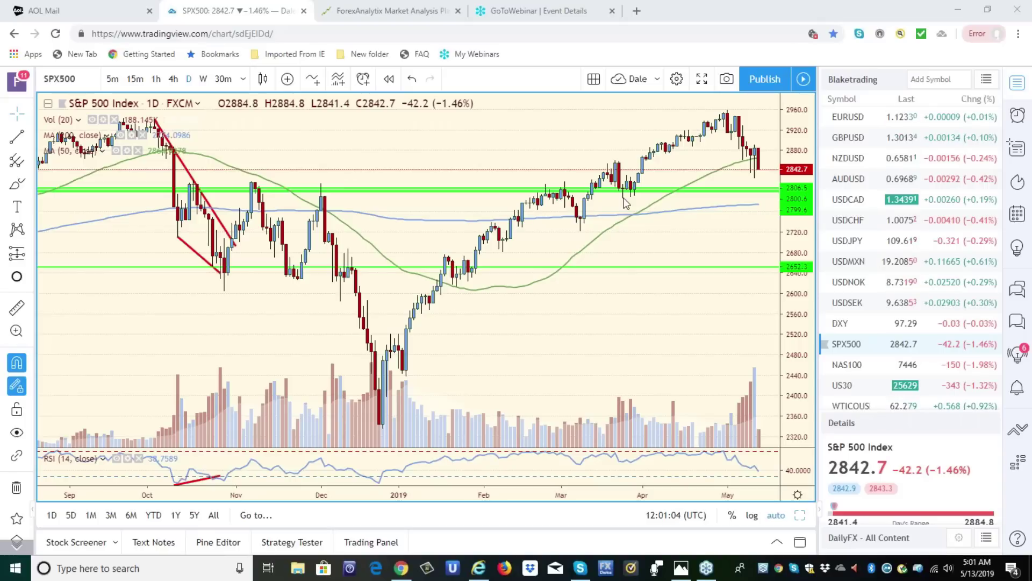
Step: Switch the S&P 500 chart to 4-hour bars, then bring up the WTICOUSD oil chart
click(173, 79)
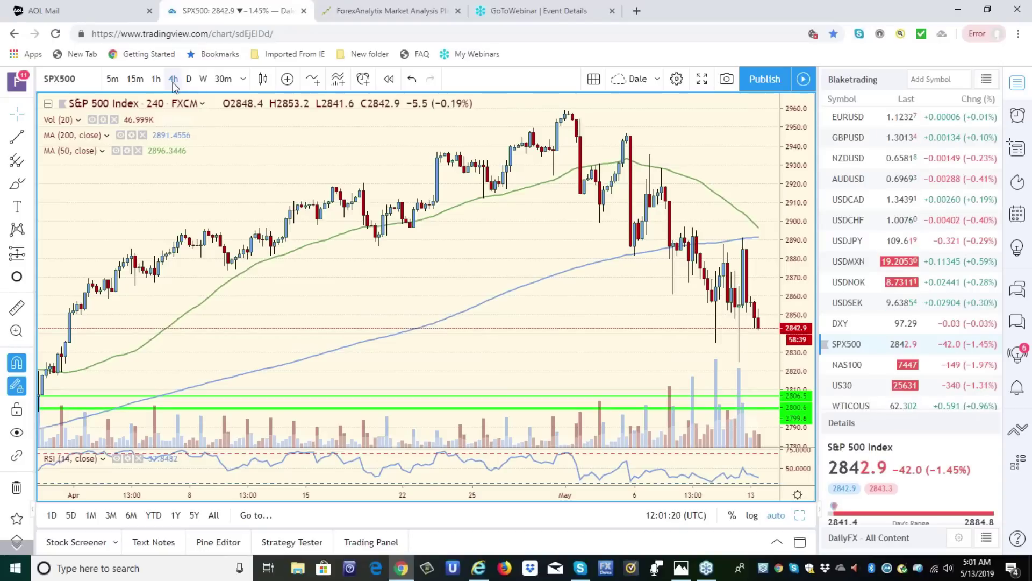
click(848, 406)
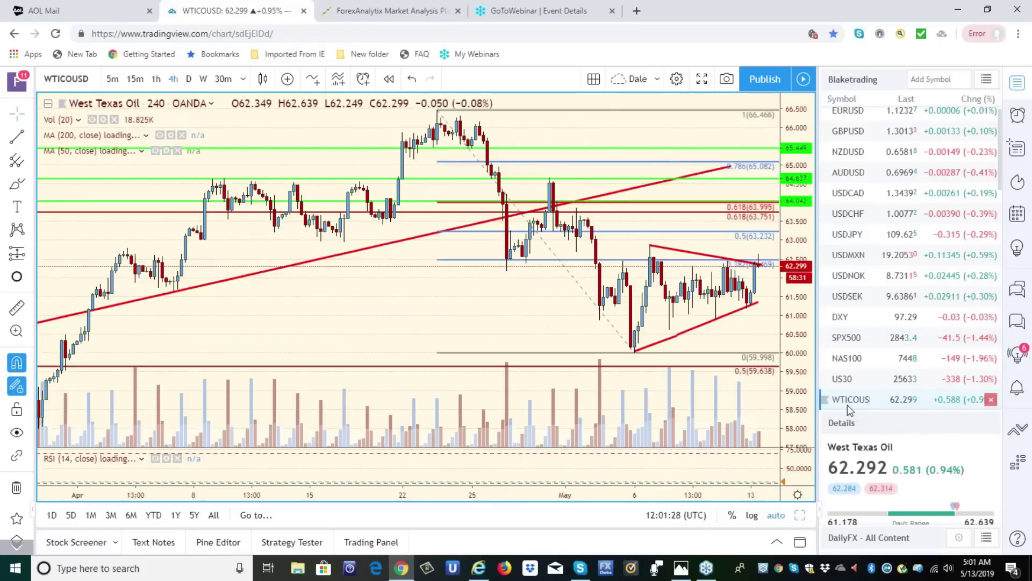
Step: Put the oil chart on 1-hour bars and raise the upper red trendline's right end to 62.81
click(157, 80)
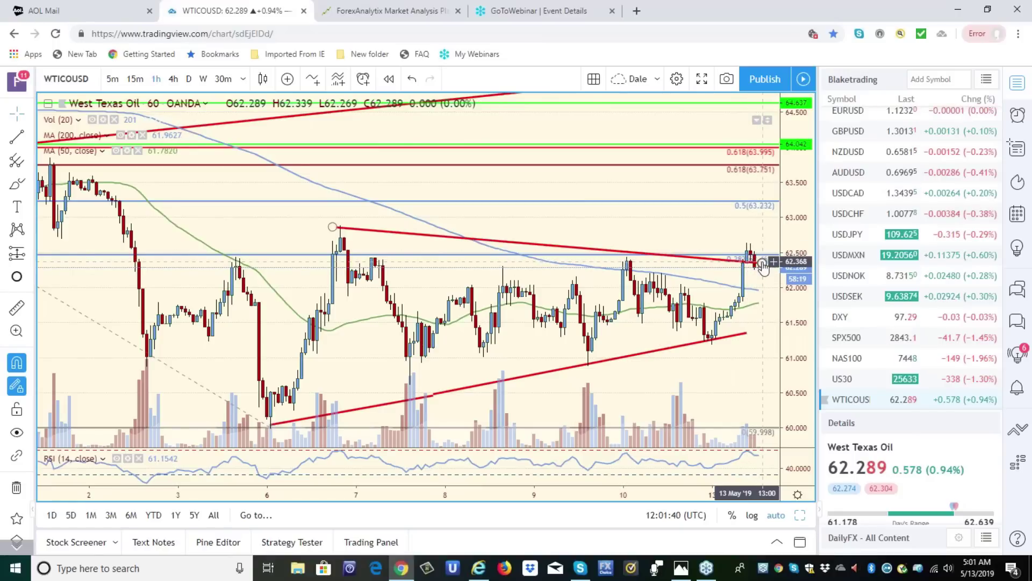
click(762, 264)
drag(762, 263, 772, 231)
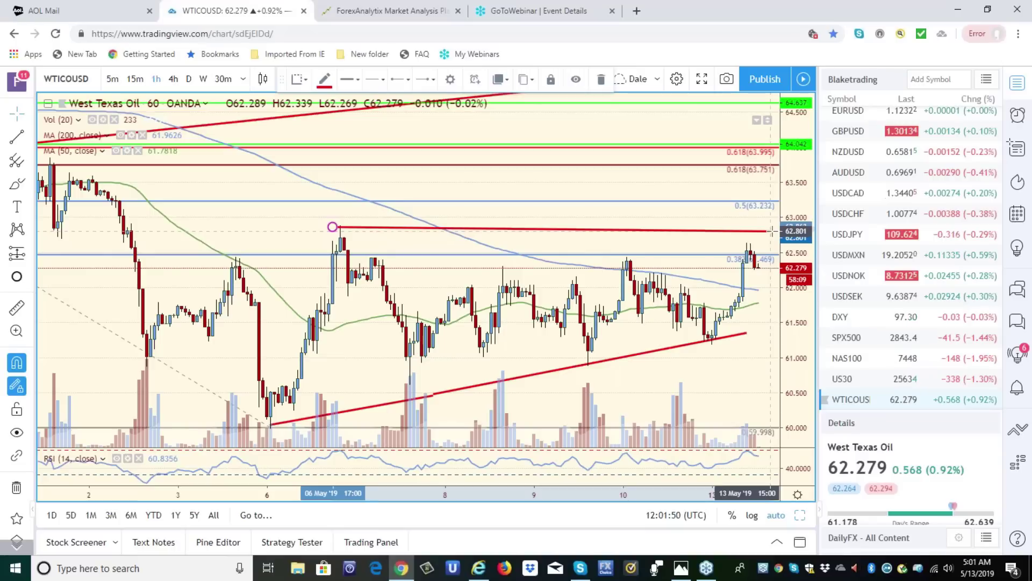
drag(773, 231, 778, 231)
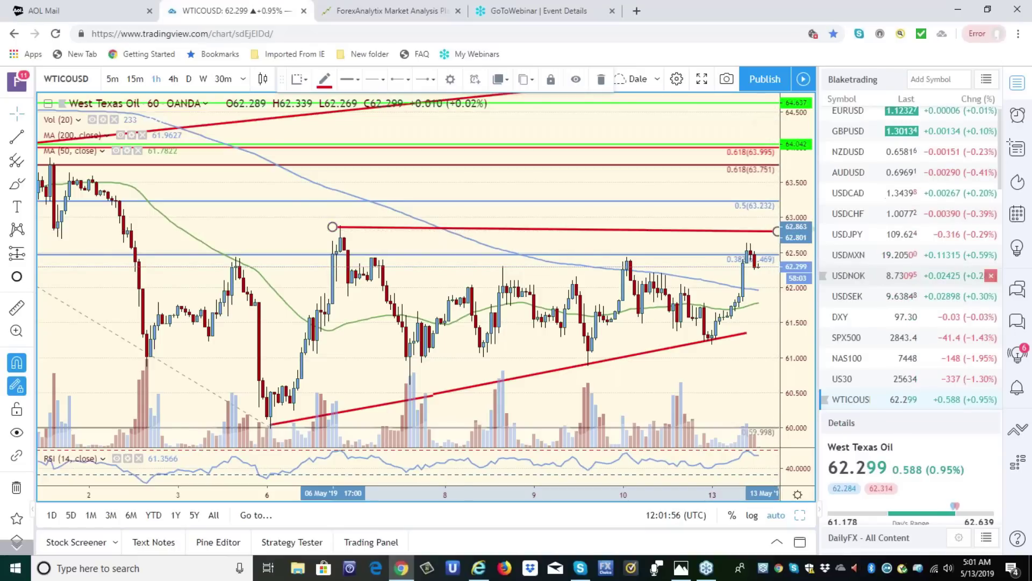
click(750, 477)
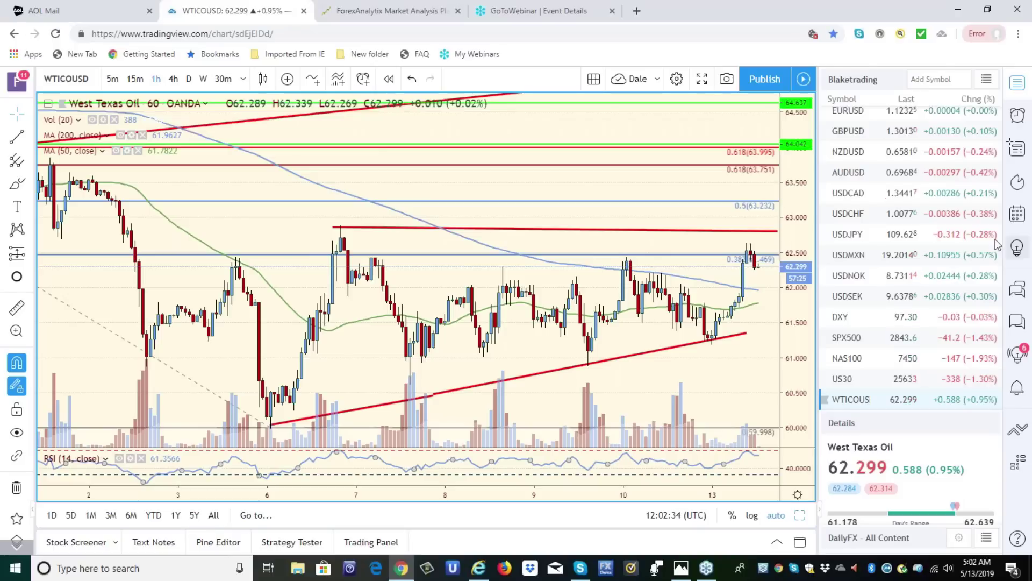
Step: Go via the USDJPY chart to the US10Y yield chart further down the watchlist
click(842, 237)
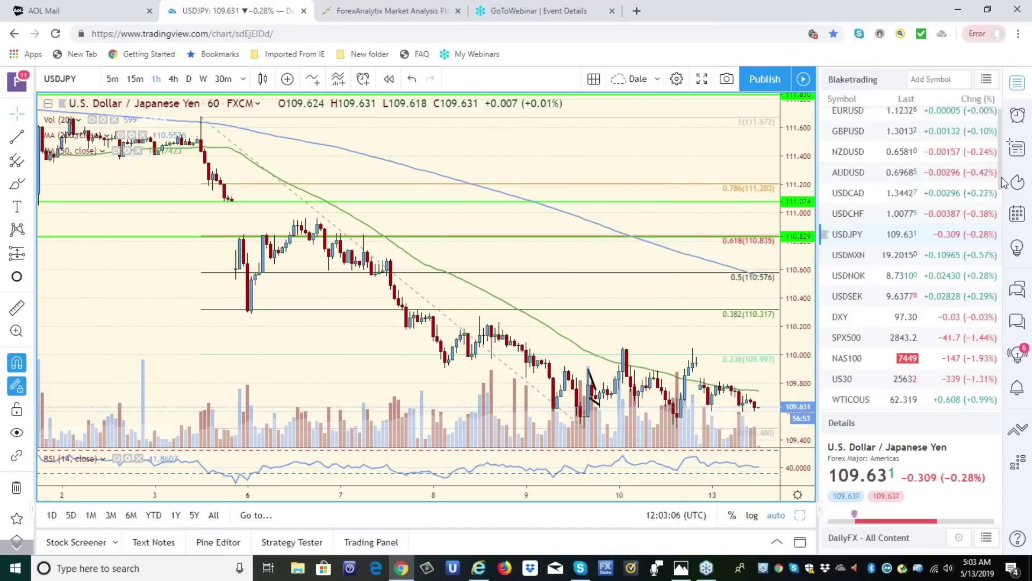
drag(1003, 186, 1031, 377)
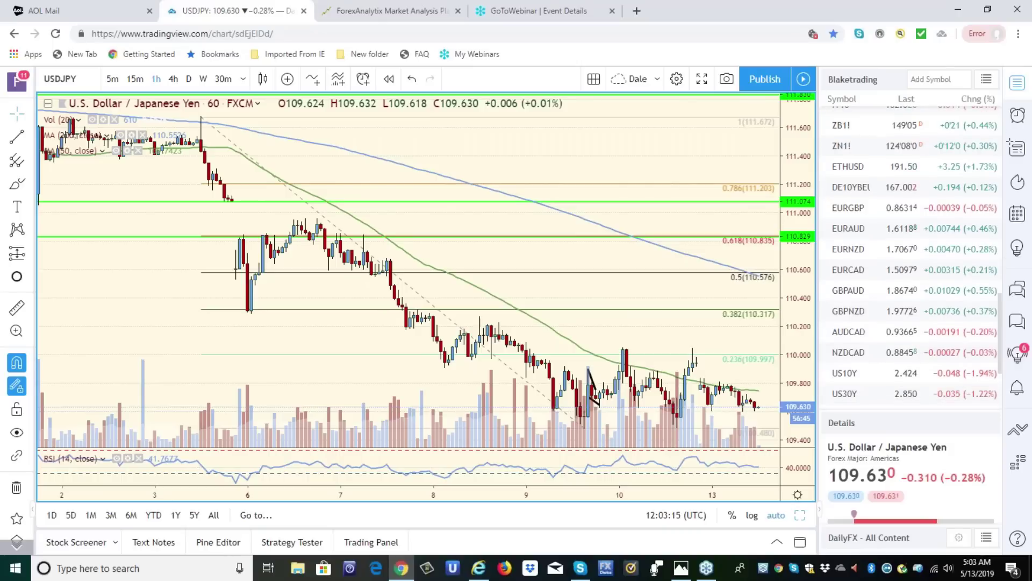
click(855, 378)
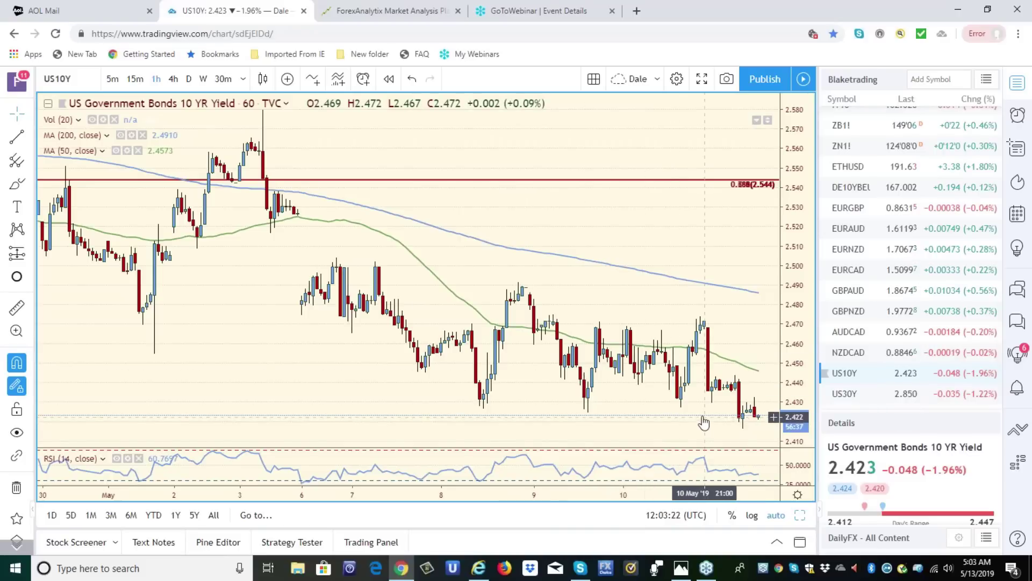
Step: Move the US10Y chart through 4-hour to daily bars and compress the price scale to 2.300–3.300
click(173, 79)
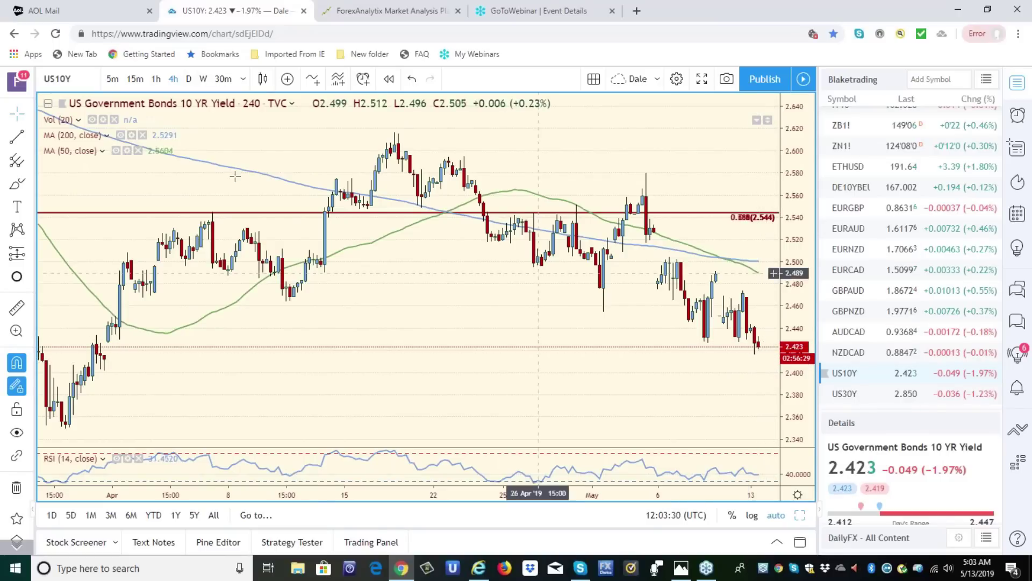
click(188, 79)
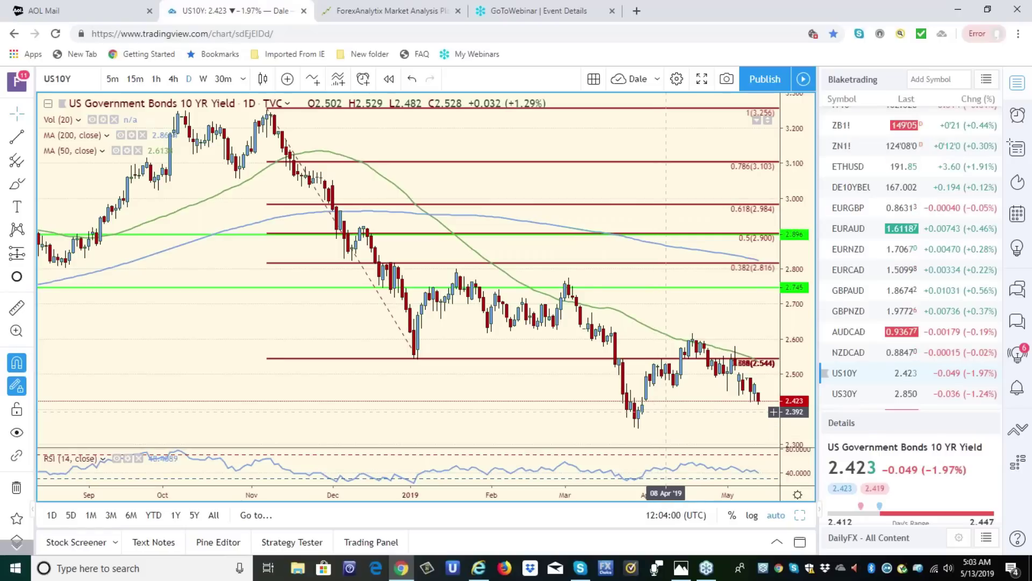
drag(793, 255, 797, 284)
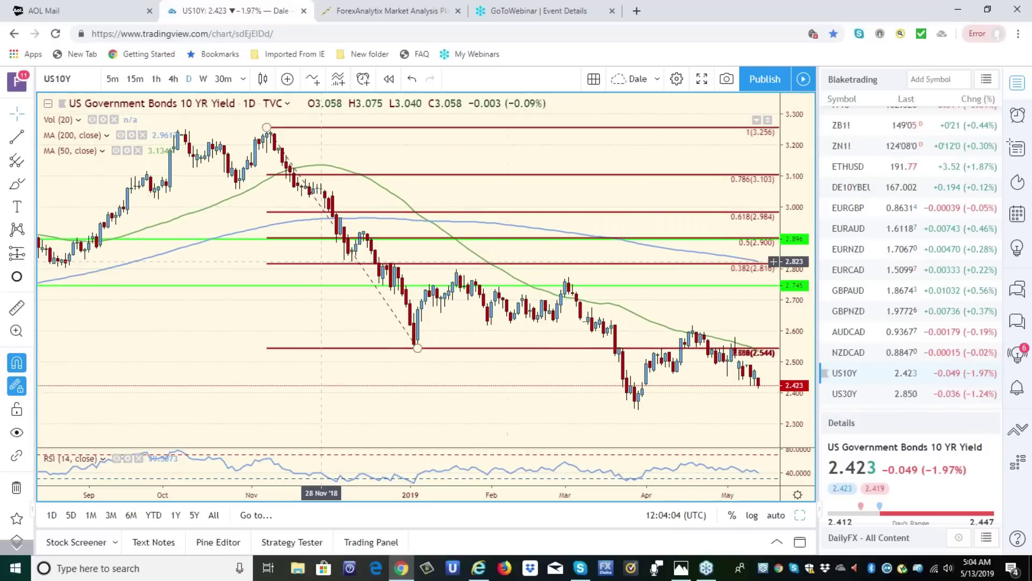
Step: Draw a descending trend line from the January low to just below the late-March low
click(29, 138)
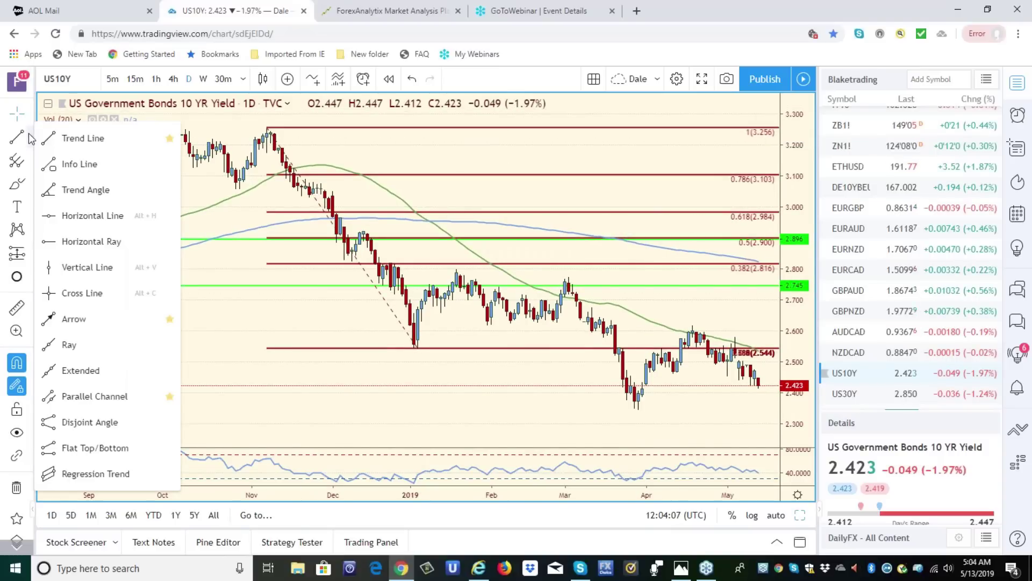
click(74, 141)
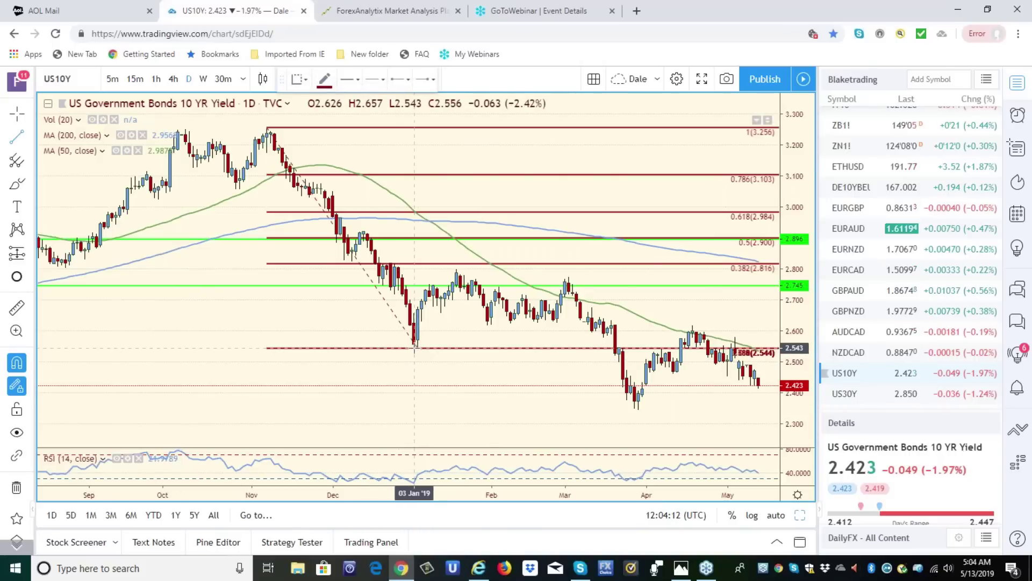
click(414, 348)
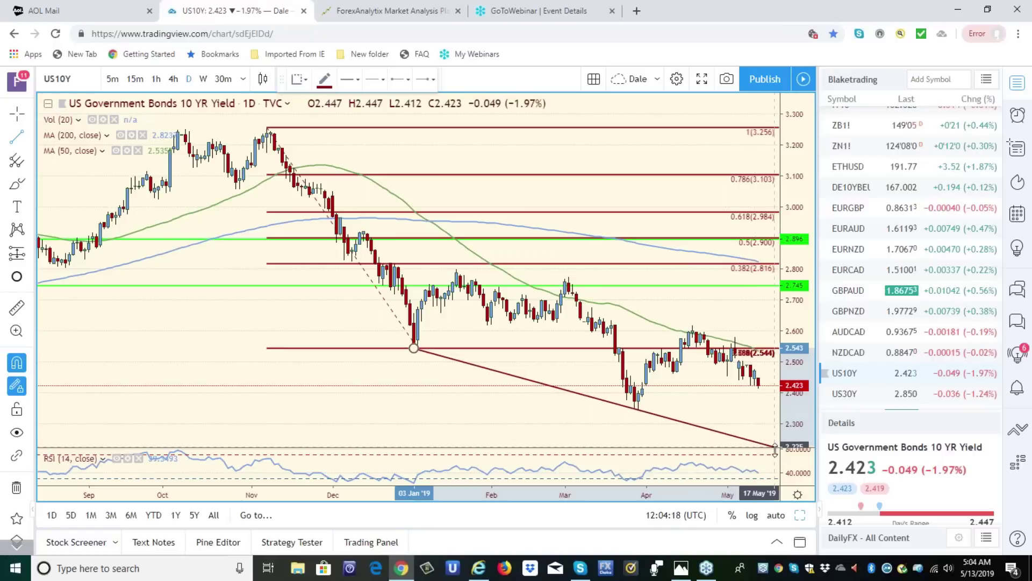
click(774, 446)
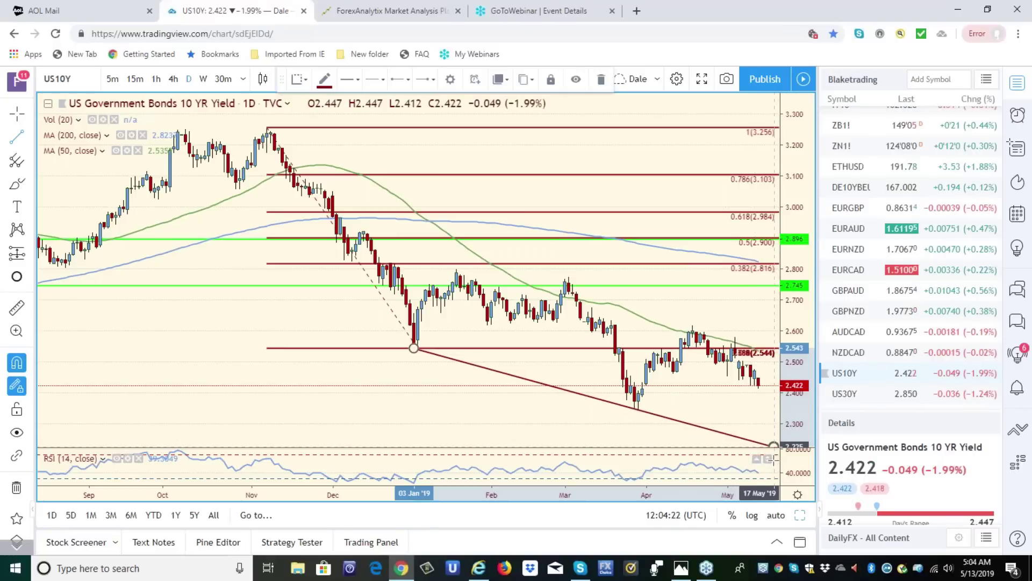
click(770, 464)
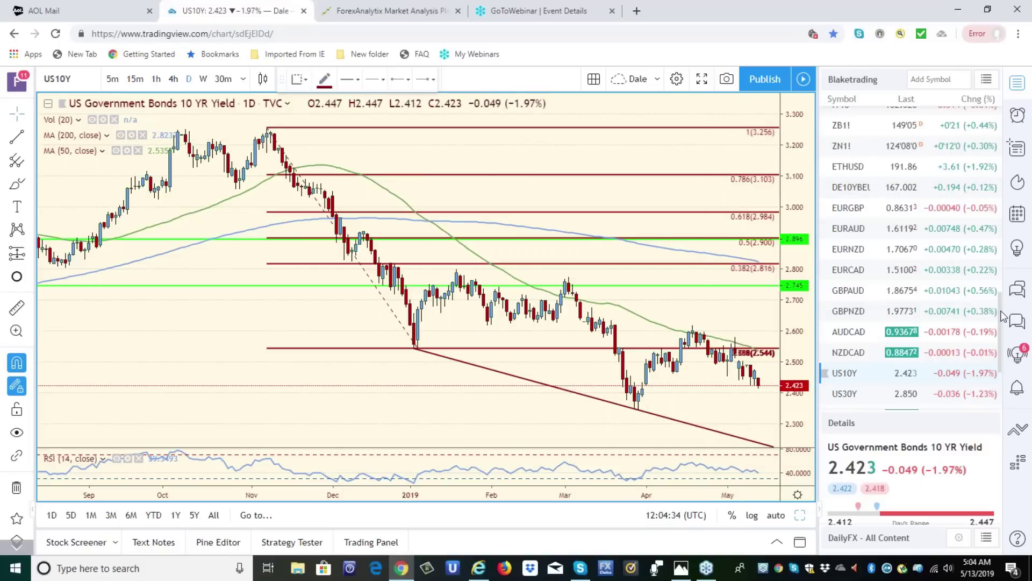
scroll(994, 317, up, 10)
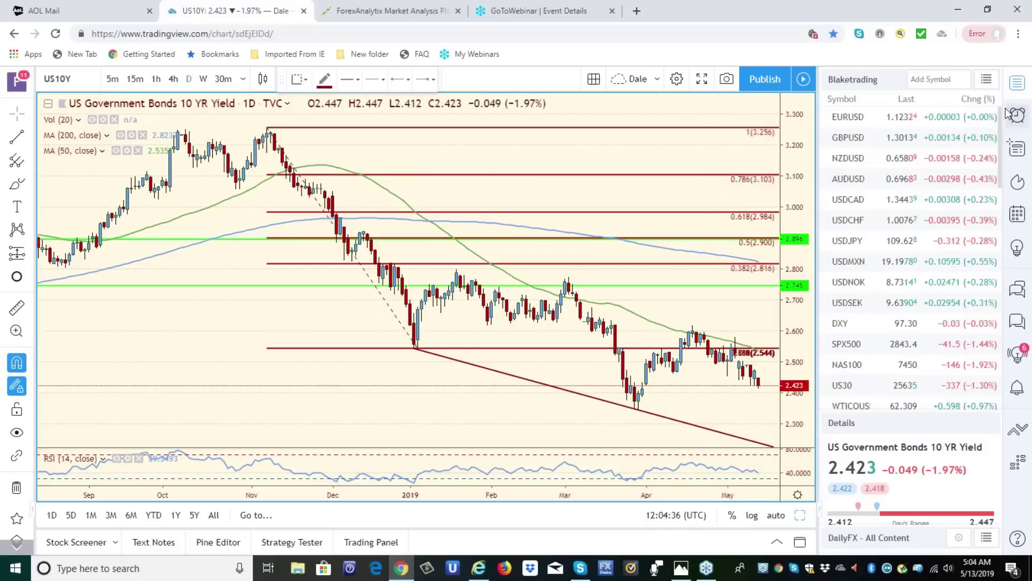
Step: View the GBPUSD chart, then switch to the EURUSD daily chart
click(852, 142)
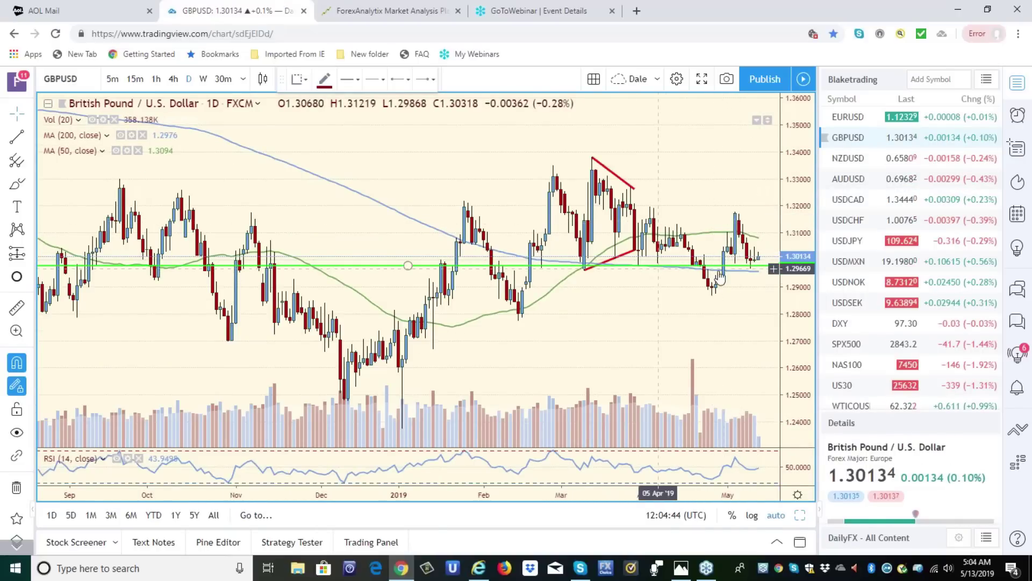
click(845, 123)
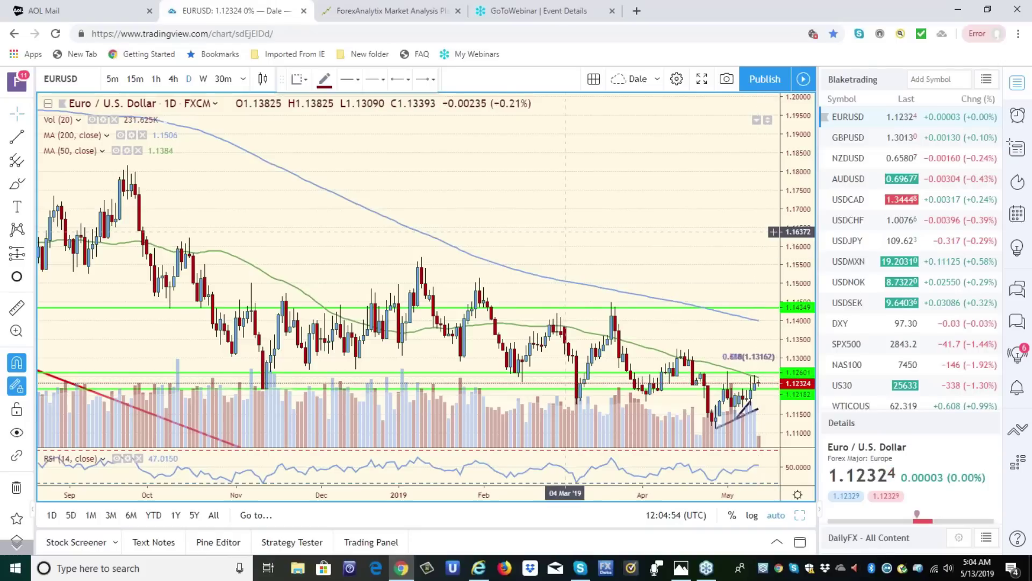
Step: Switch the EURUSD chart to 1-hour bars, then to 4-hour bars
click(156, 79)
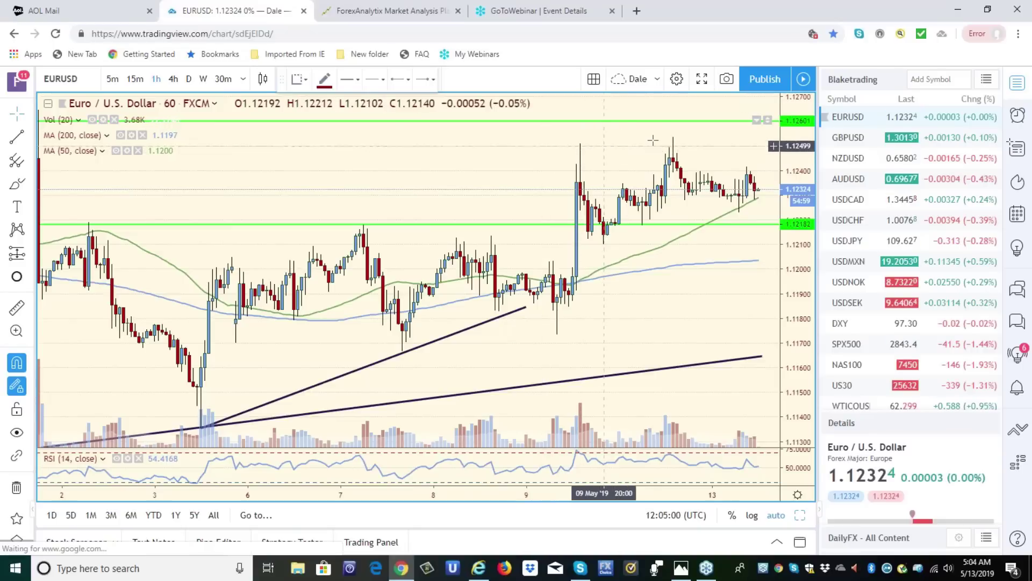
click(173, 79)
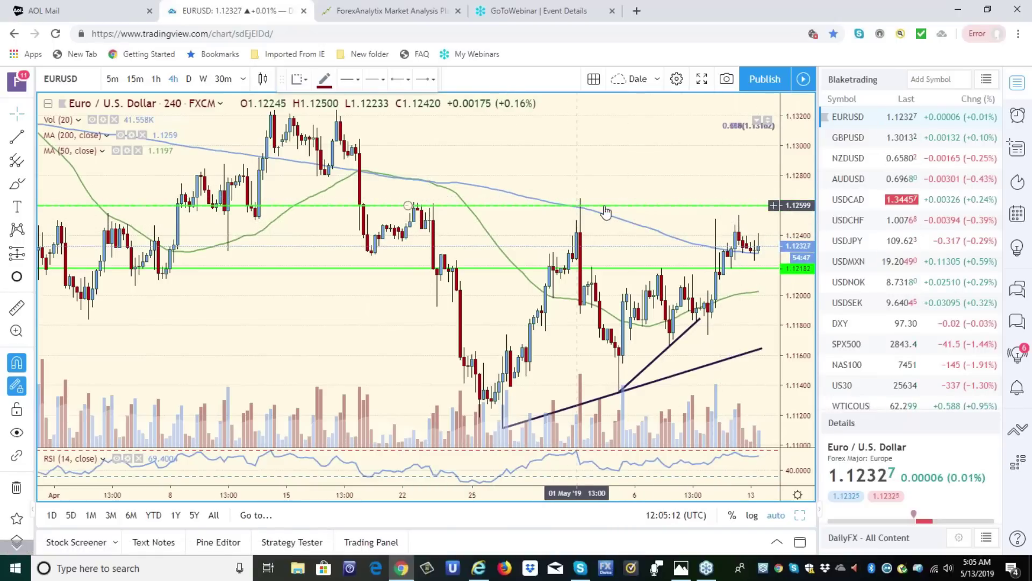
Step: Bring up the AUDUSD chart from the watchlist
click(842, 181)
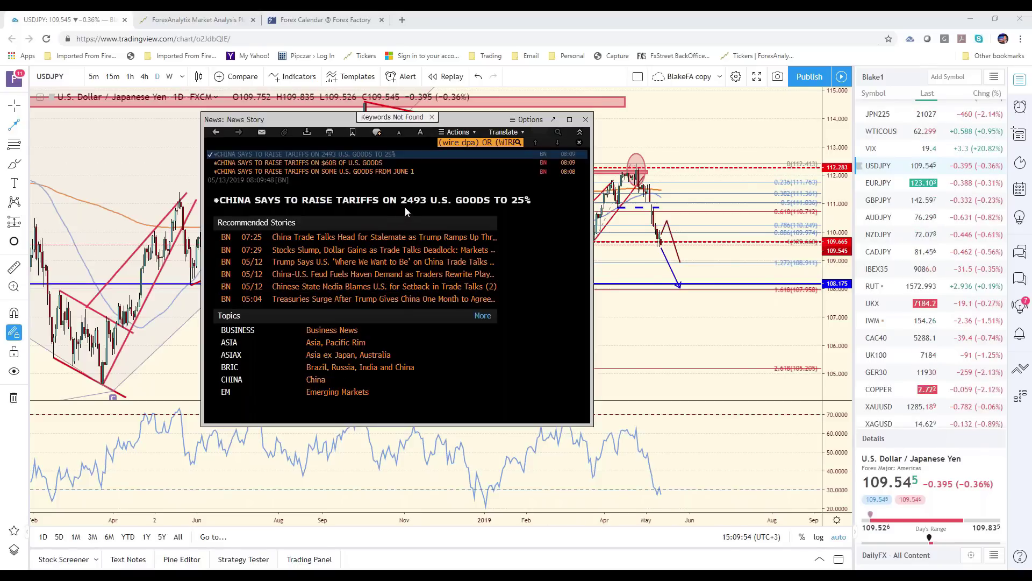
Step: Read the China tariff stories on $60B of U.S. goods, then close the news window
click(585, 121)
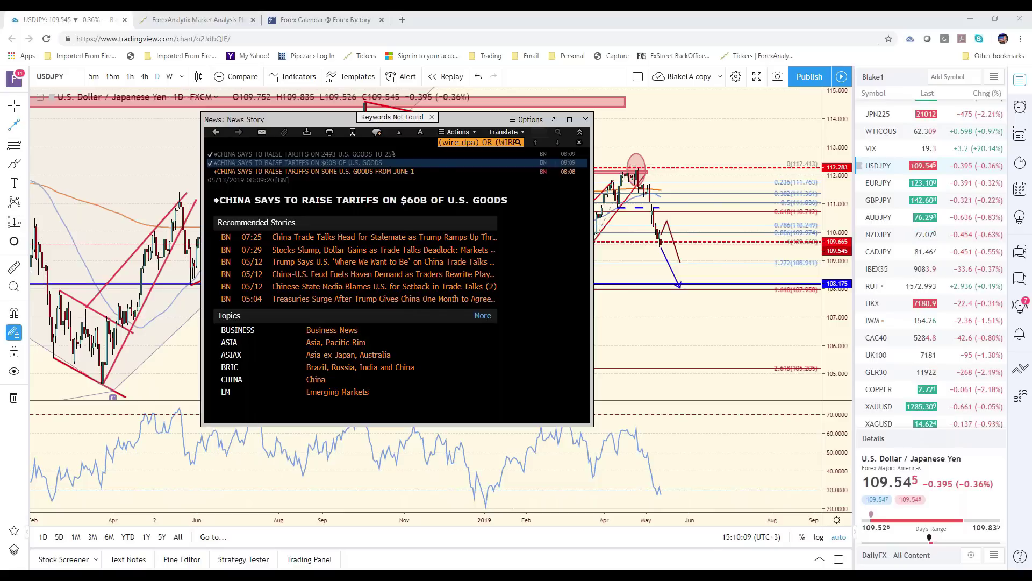
key(Down)
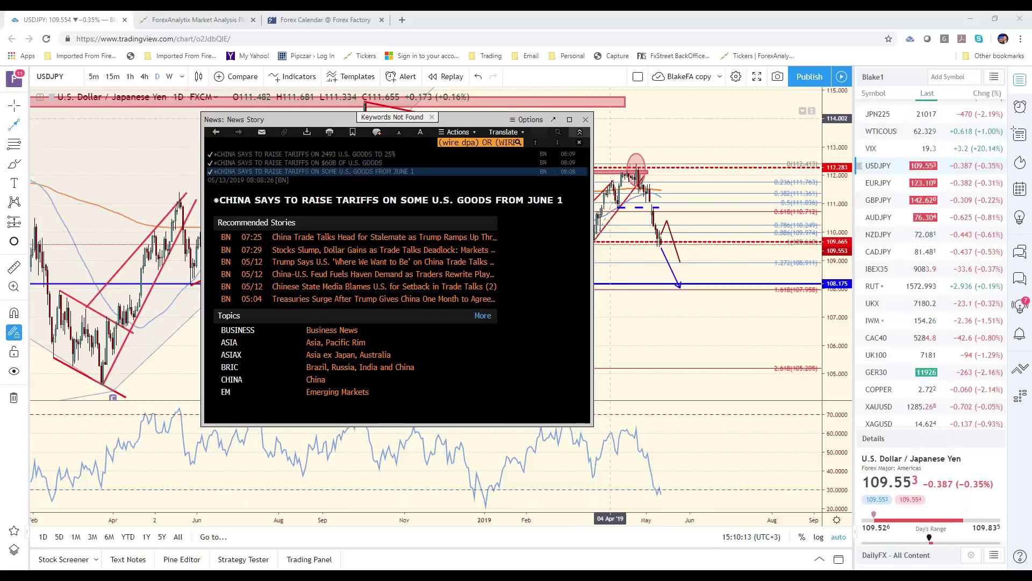
click(586, 120)
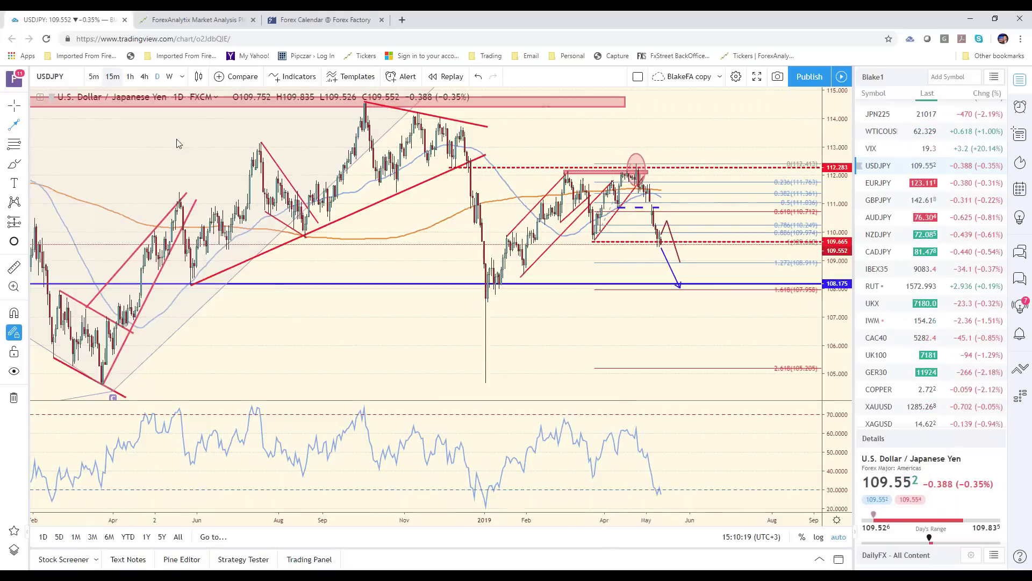
Step: Put USDJPY on 15-minute candles, zoom out, and compress the price scale
click(112, 77)
scroll(599, 382, down, 6)
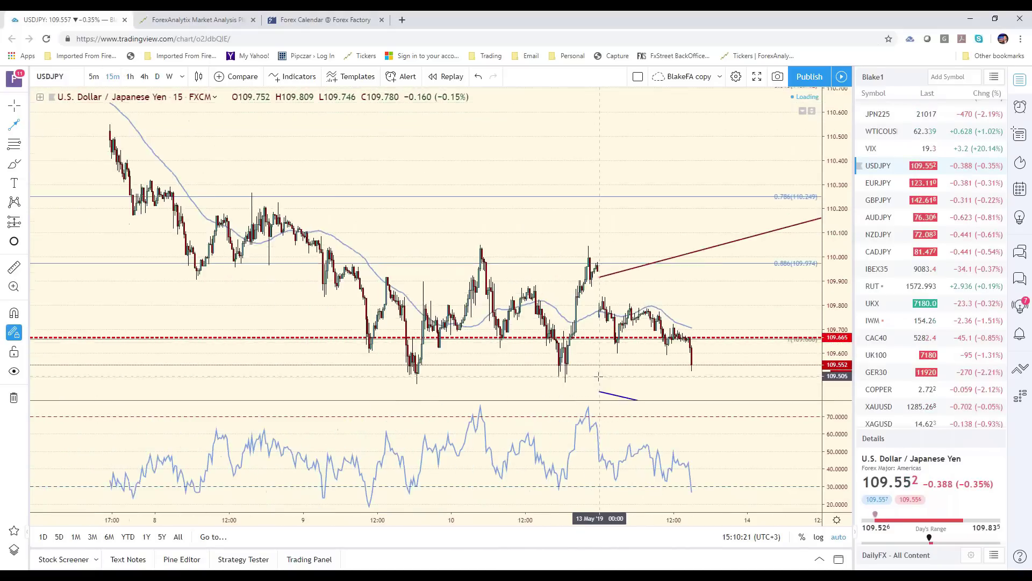
drag(828, 295, 830, 310)
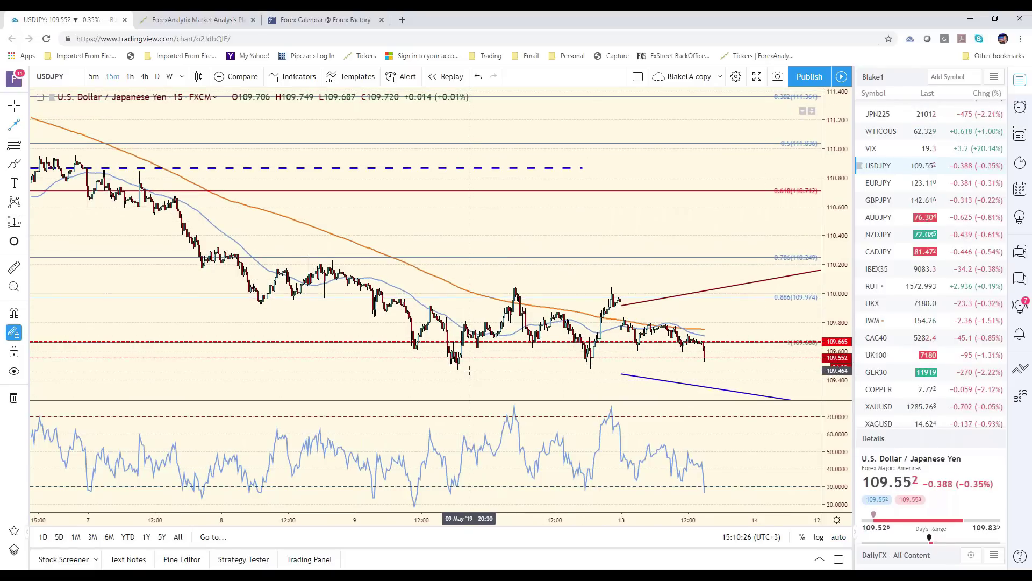
Step: Draw a magenta horizontal ray at the 9 May low near 109.475 and begin an alert on it
click(25, 124)
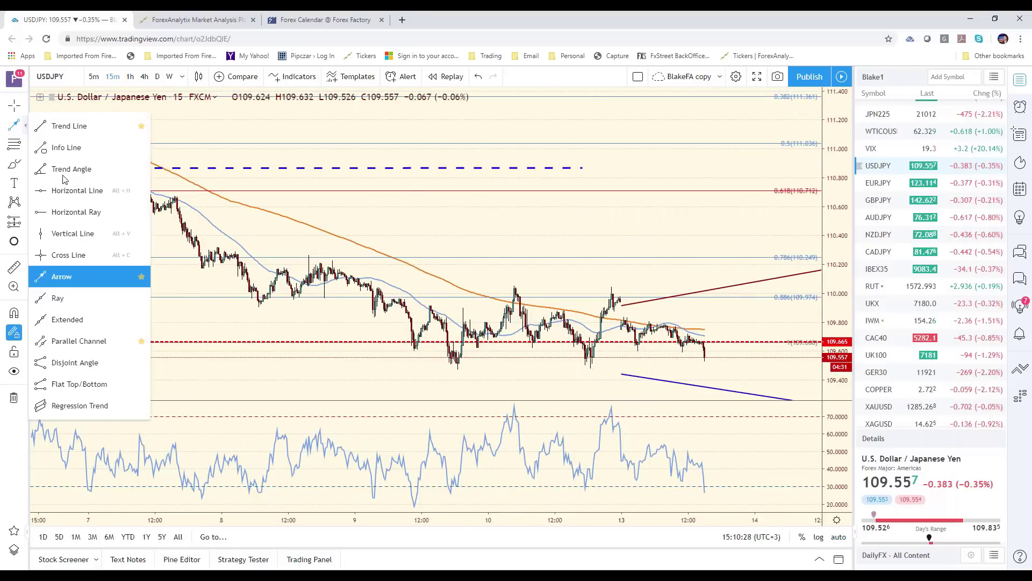
click(87, 215)
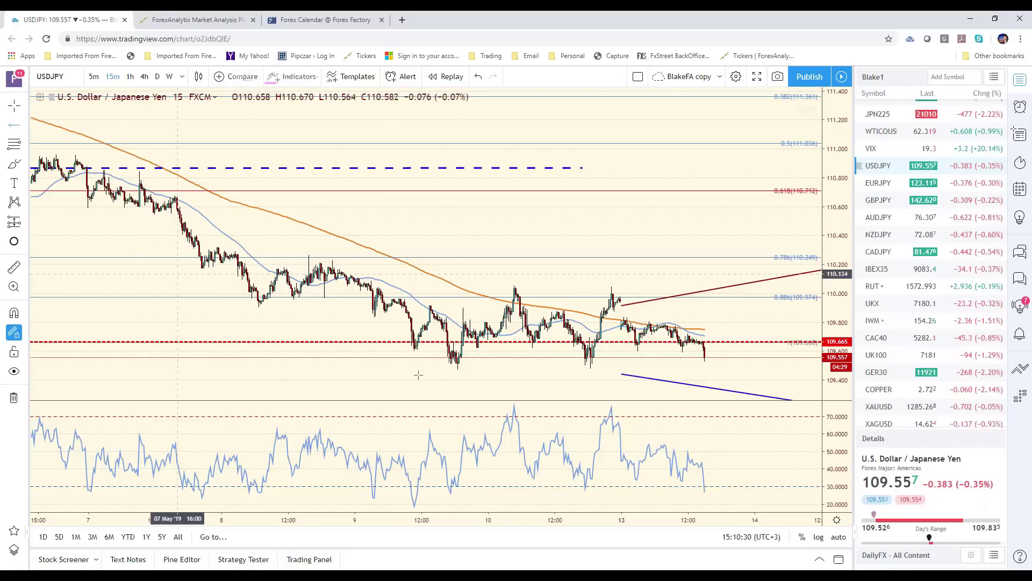
click(458, 368)
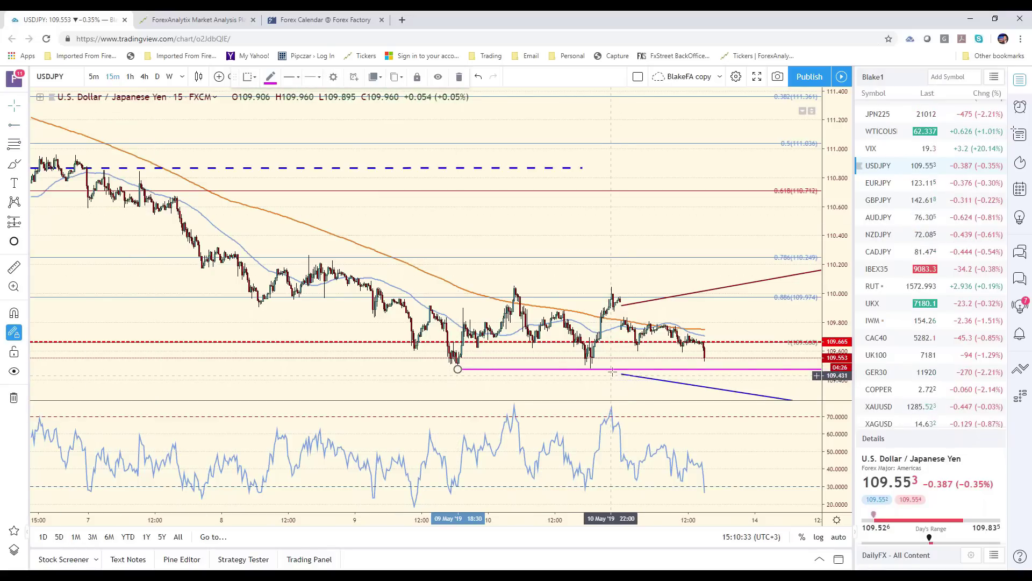
right_click(606, 368)
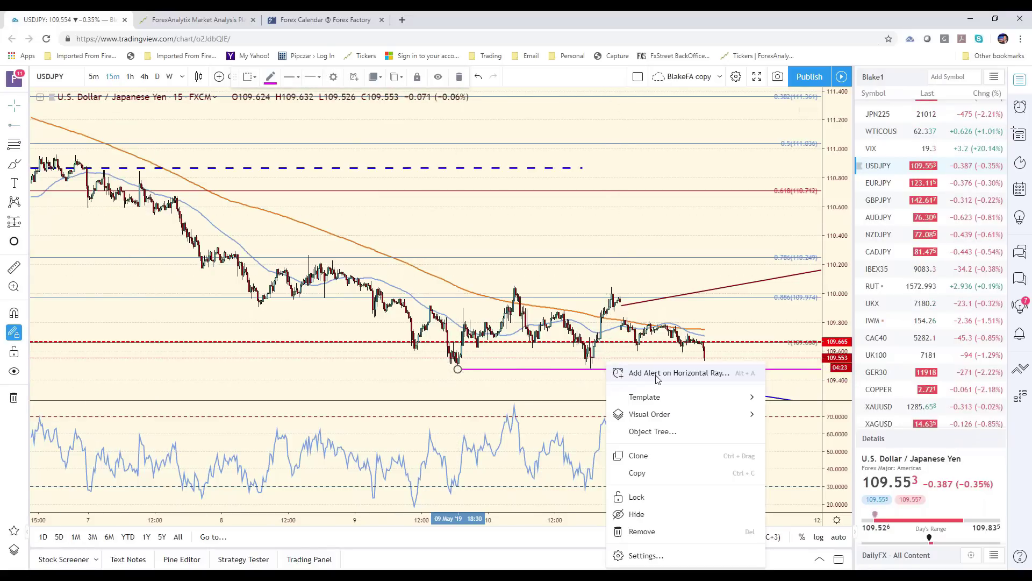
key(Escape)
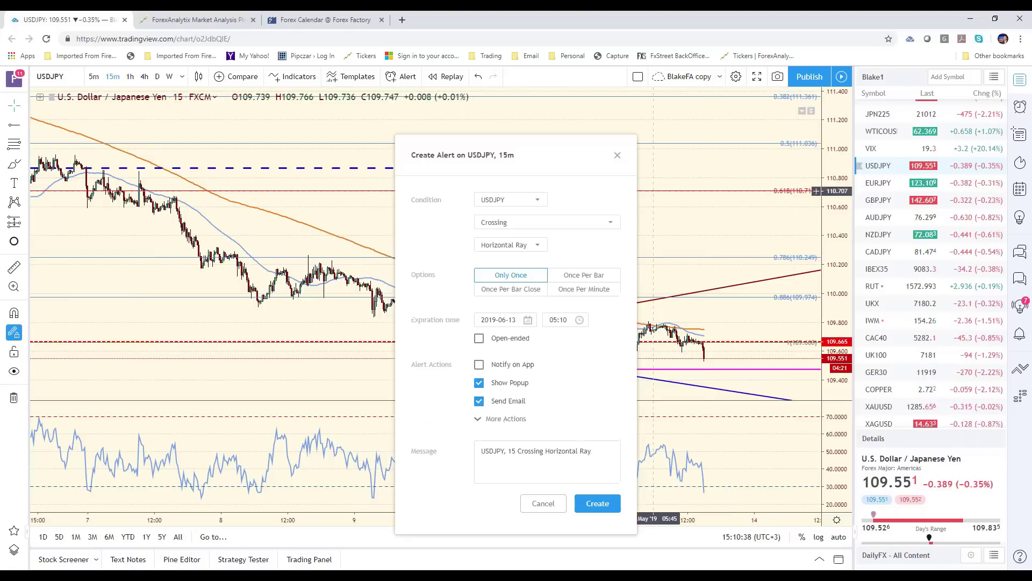
Step: Create the USDJPY alert for price crossing the magenta horizontal ray
click(597, 503)
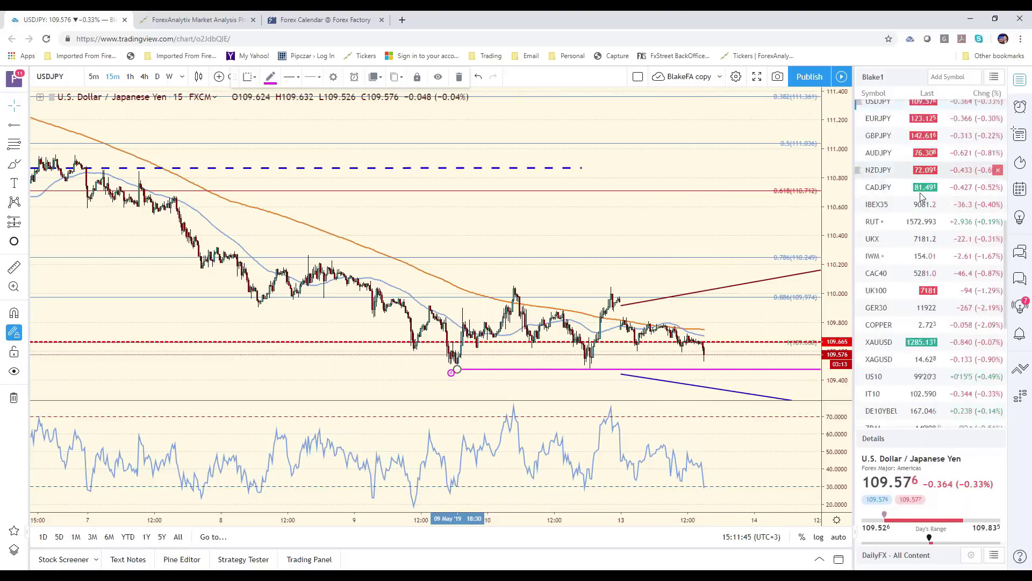
Step: View AUDJPY briefly, then switch the chart to SPX500 from the watchlist
click(901, 217)
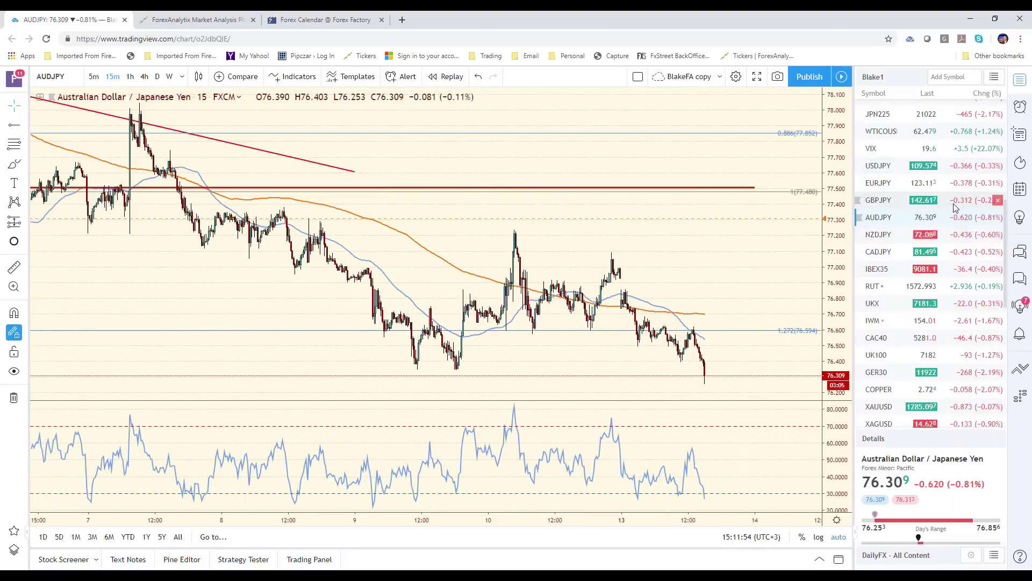
scroll(950, 215, up, 2)
scroll(950, 202, up, 2)
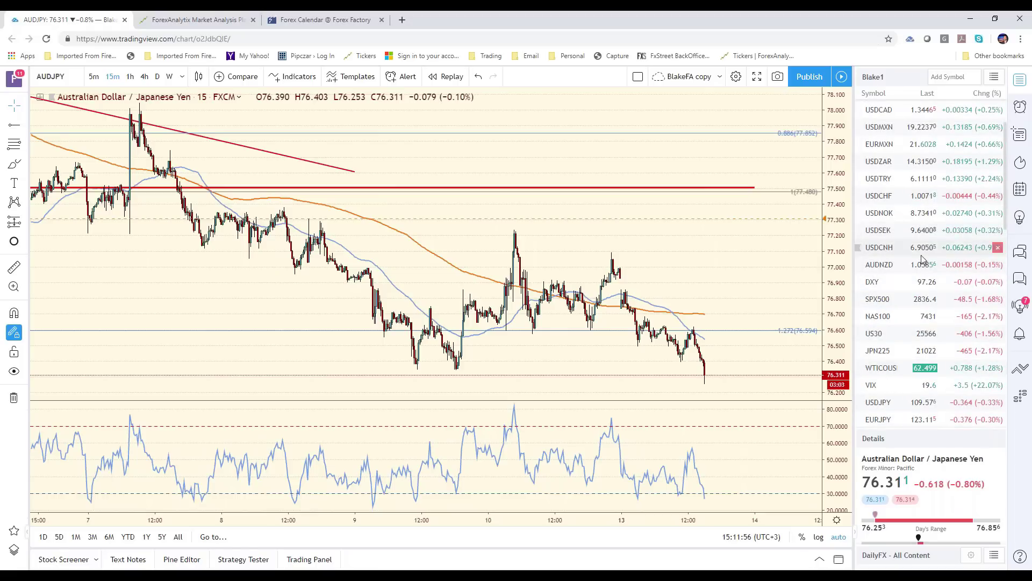
click(908, 305)
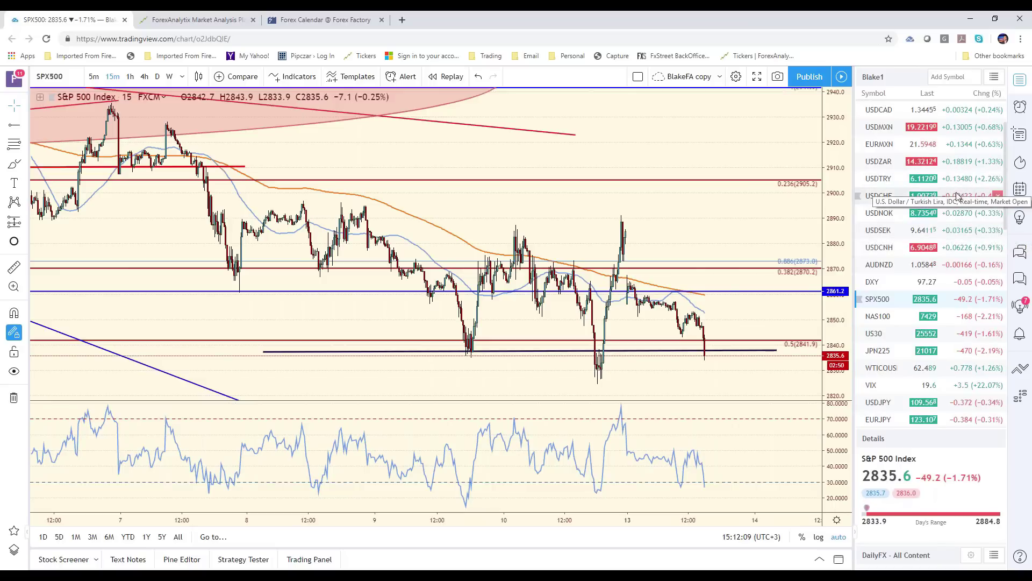
Step: Switch to AUDUSD on 15-minute candles and zoom out to show history back to the 2nd
scroll(949, 199, up, 3)
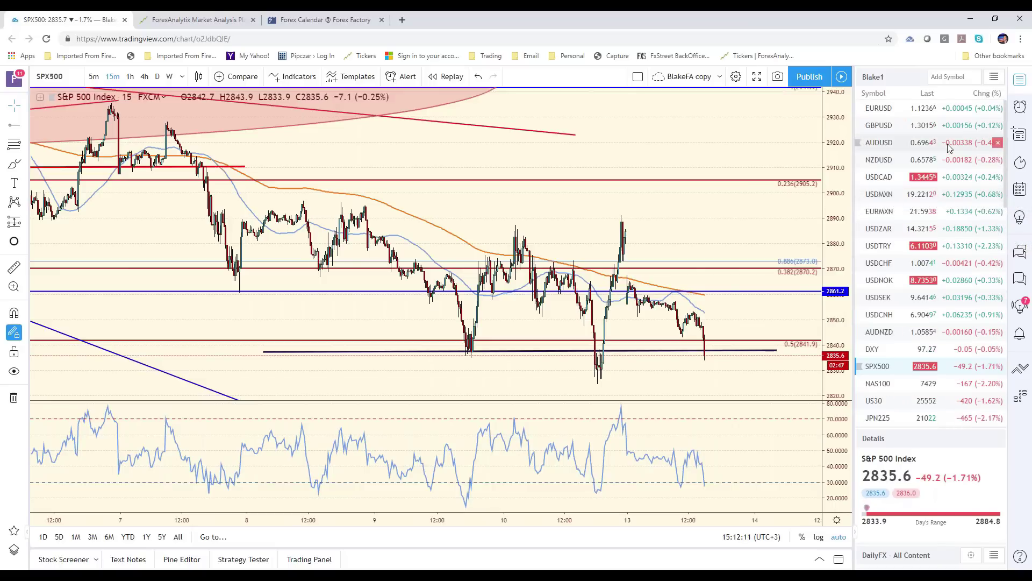
click(914, 142)
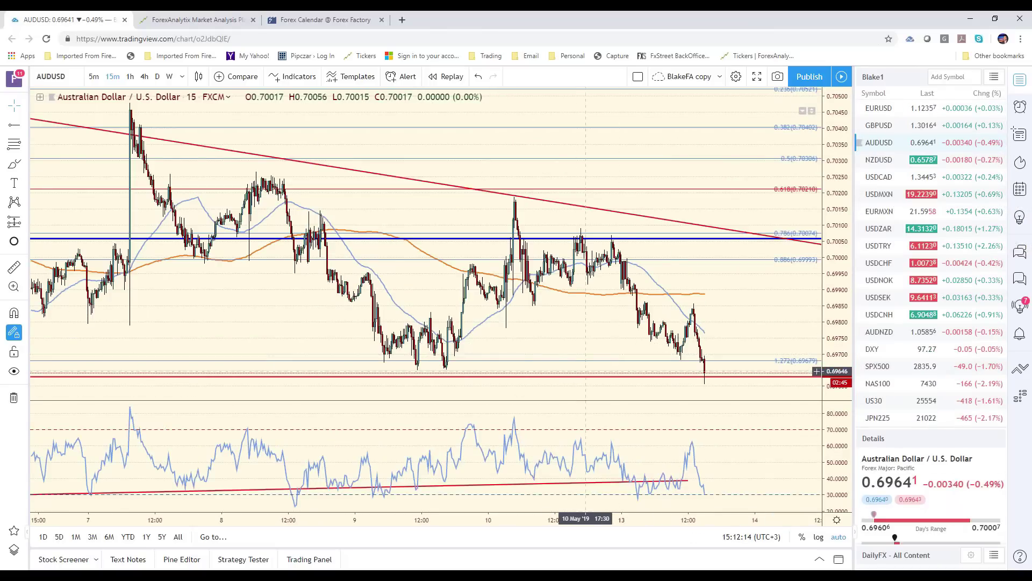
scroll(590, 381, down, 3)
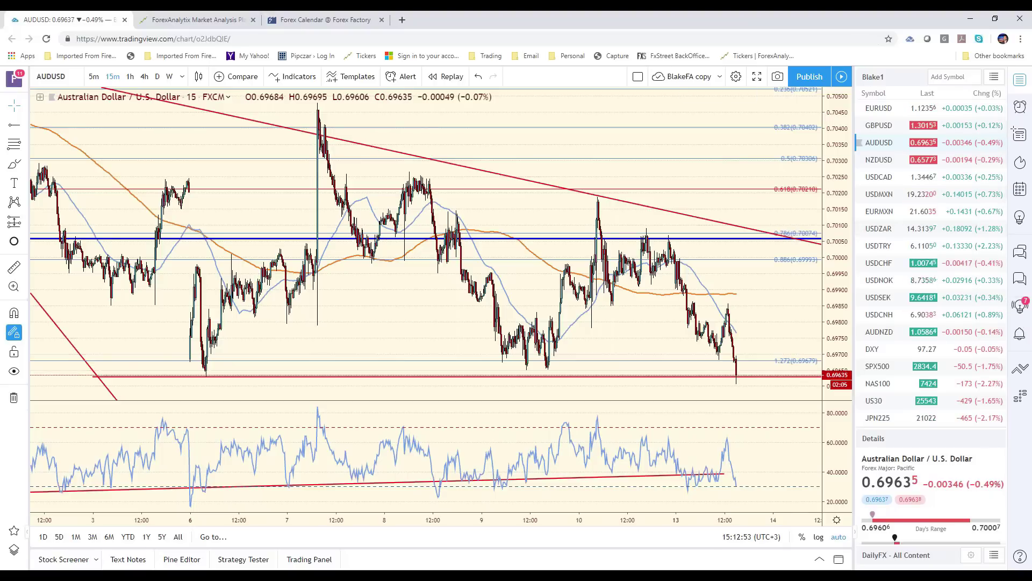
scroll(908, 327, down, 3)
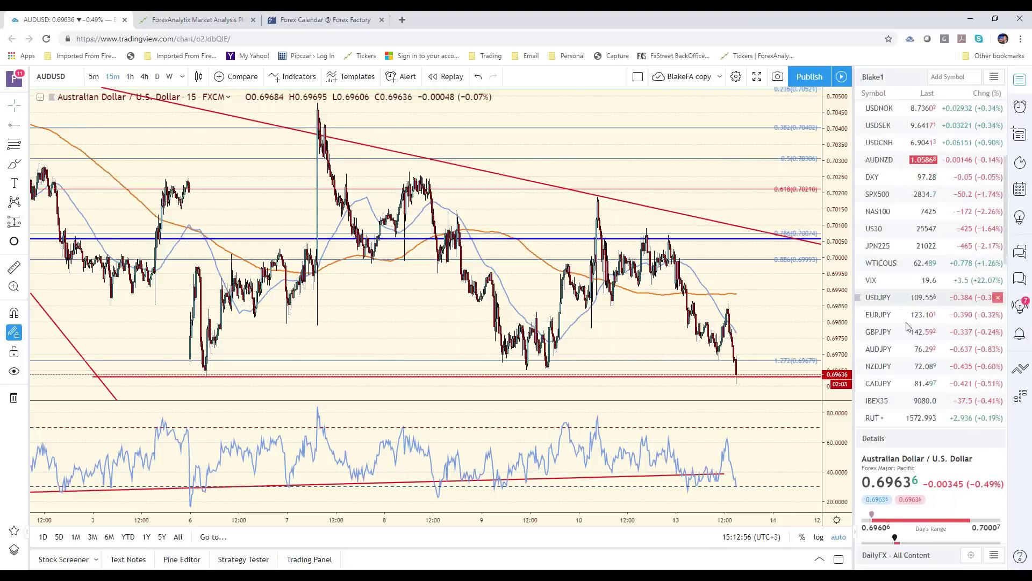
Step: Review the NZDJPY and CADJPY charts, then return to USDJPY on 15 minutes
click(906, 368)
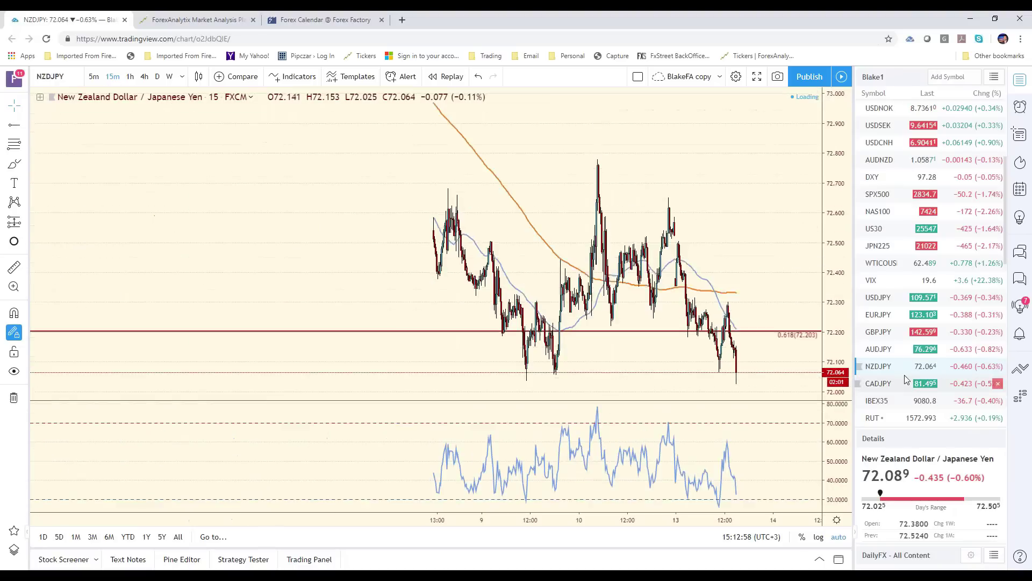
click(928, 385)
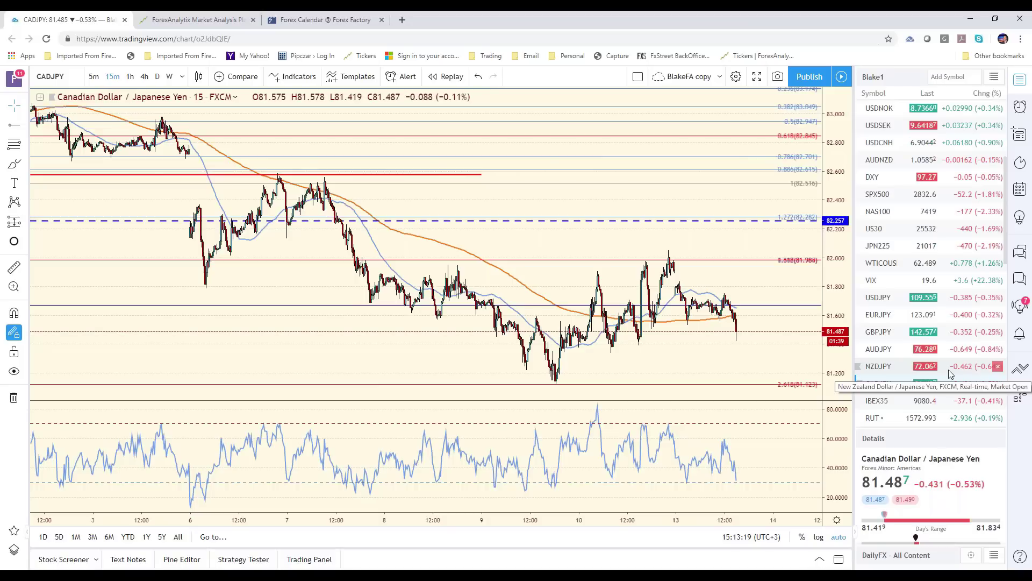
scroll(949, 366, up, 3)
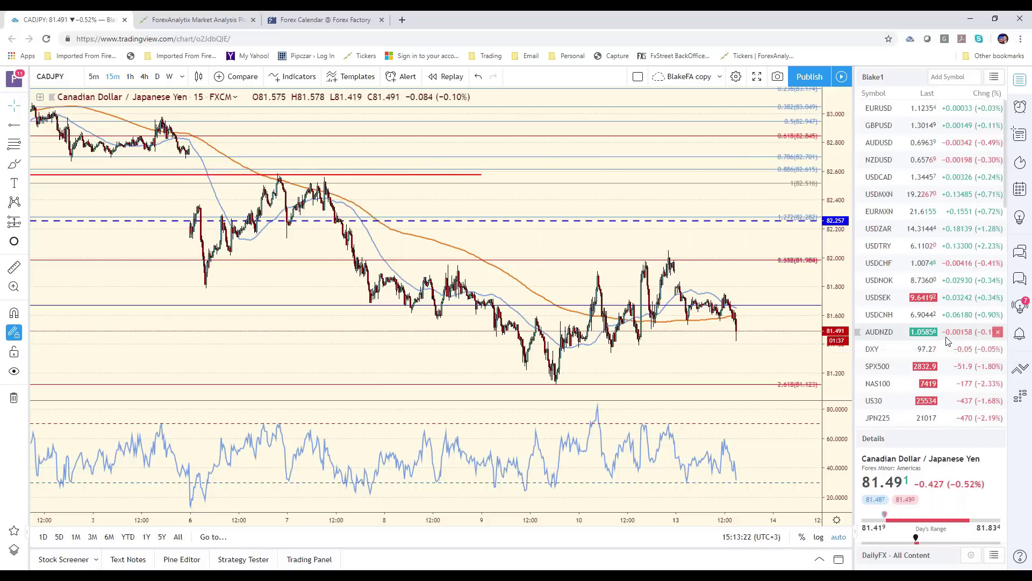
scroll(921, 392, down, 1)
scroll(921, 392, down, 1)
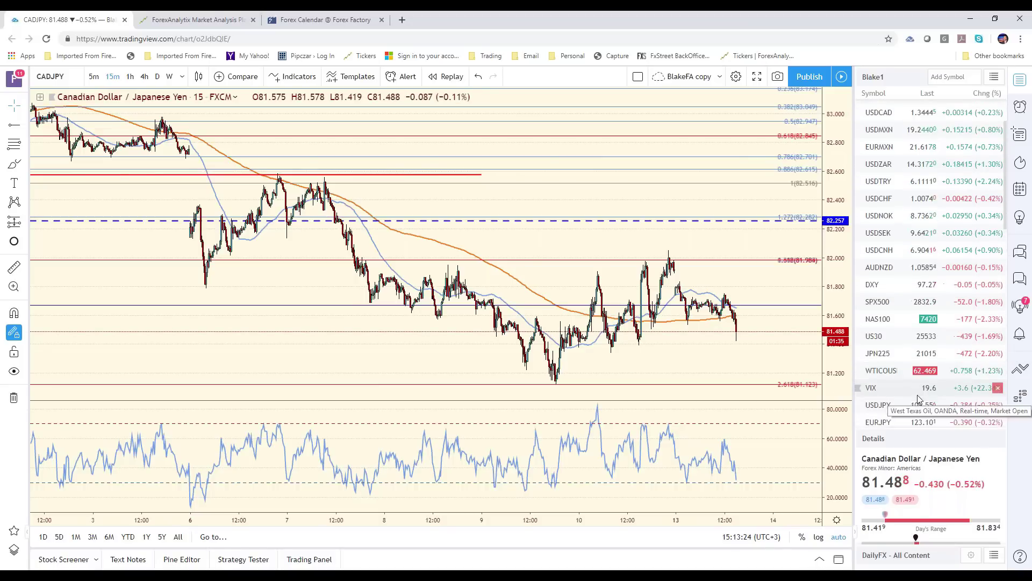
click(917, 405)
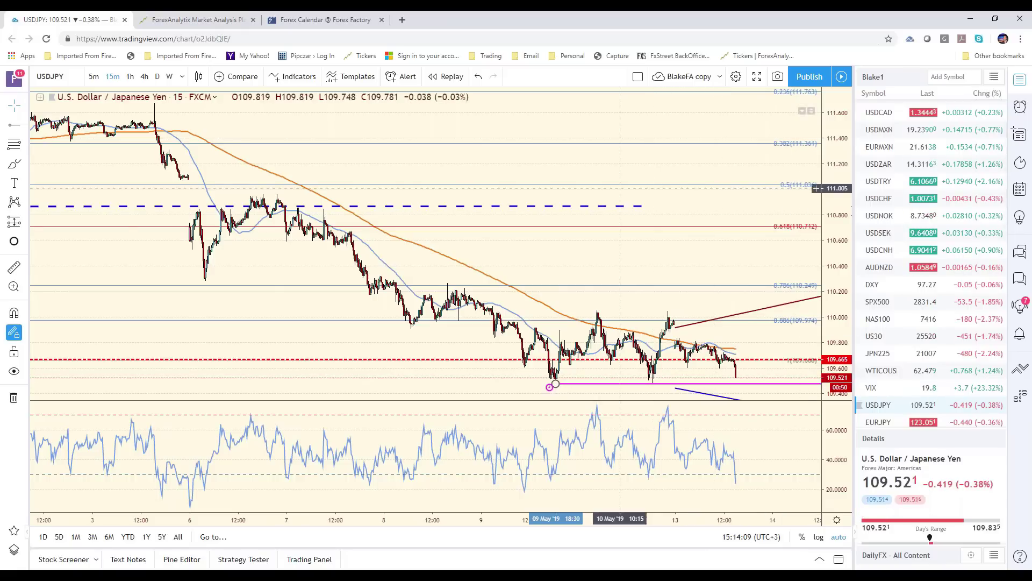
Step: Switch USDJPY to 1-hour showing 109–113, dismiss the triggered alert, then open DXY
text(60)
key(Return)
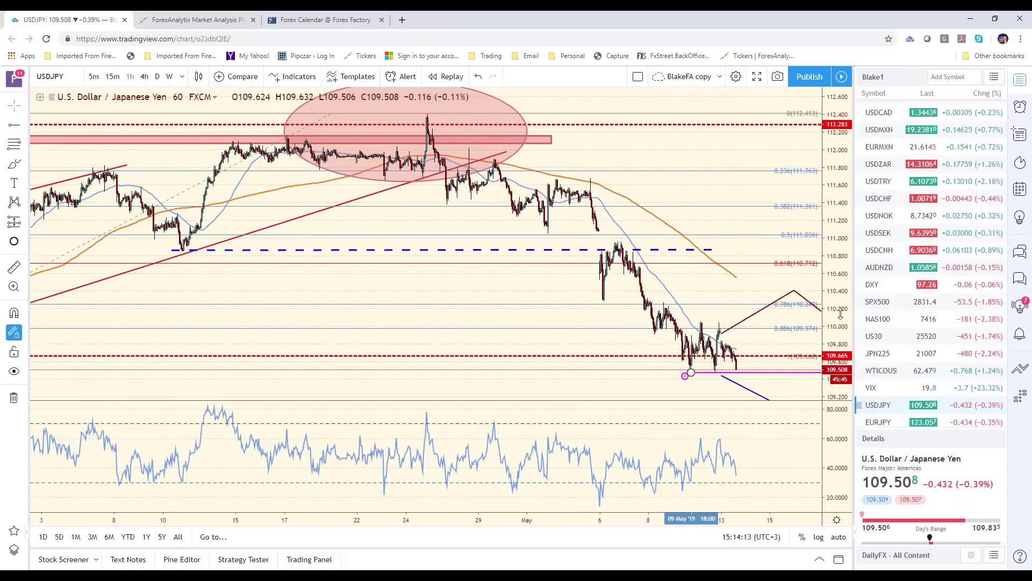
drag(840, 315, 831, 338)
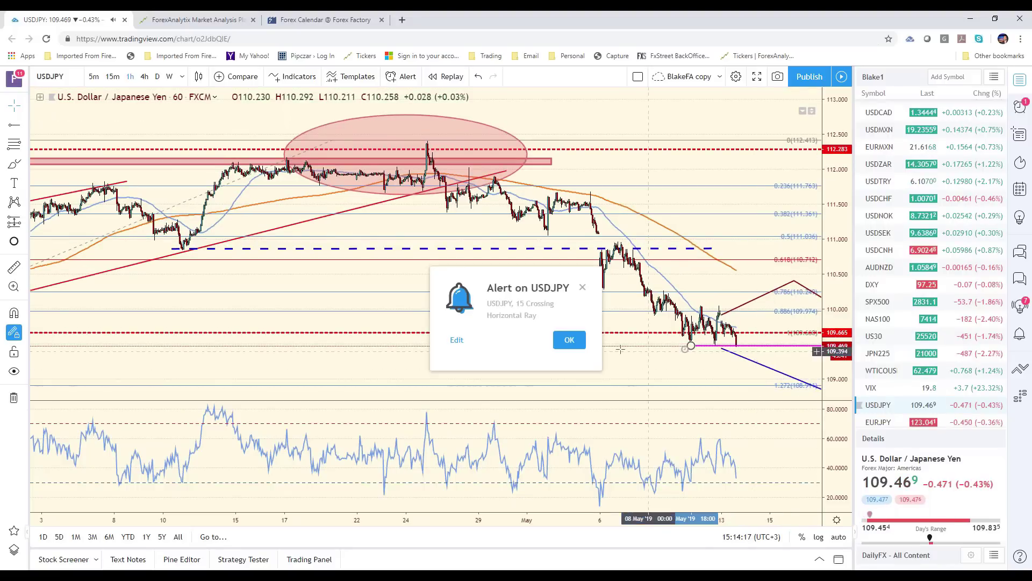
click(569, 339)
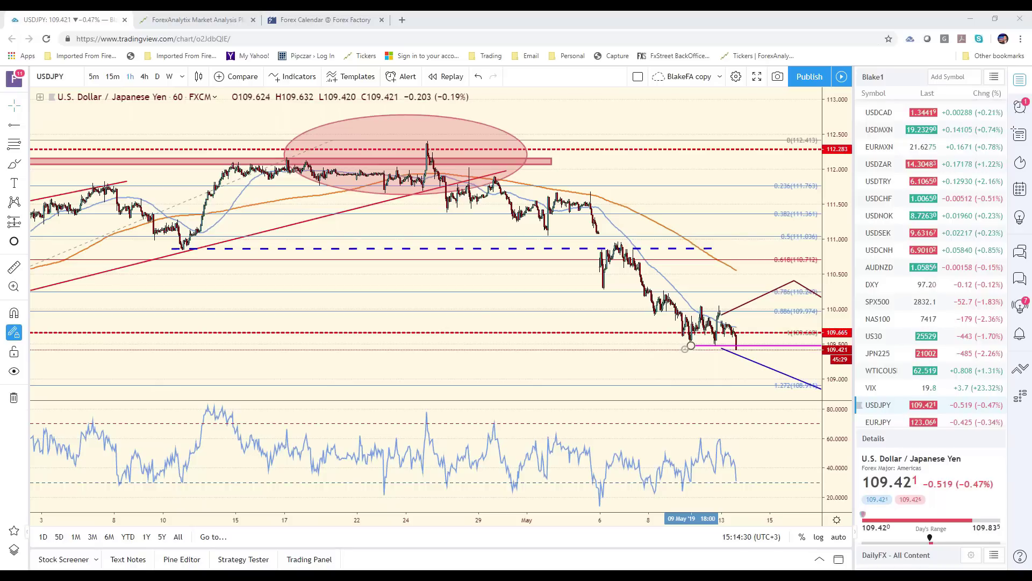
click(882, 285)
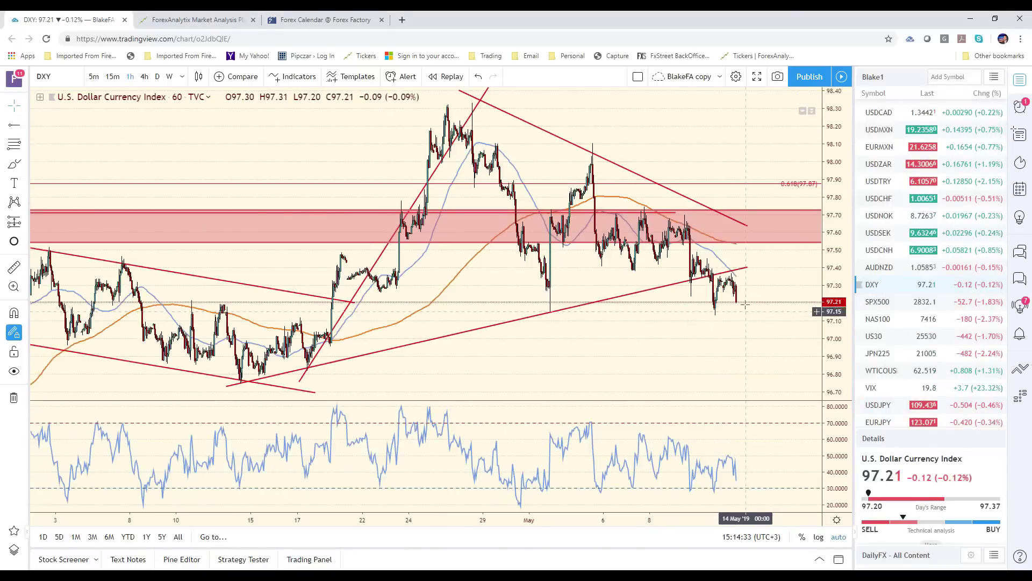
Step: Check USDJPY, EURUSD and GBPUSD in turn, then return to the hourly USDJPY chart
click(917, 402)
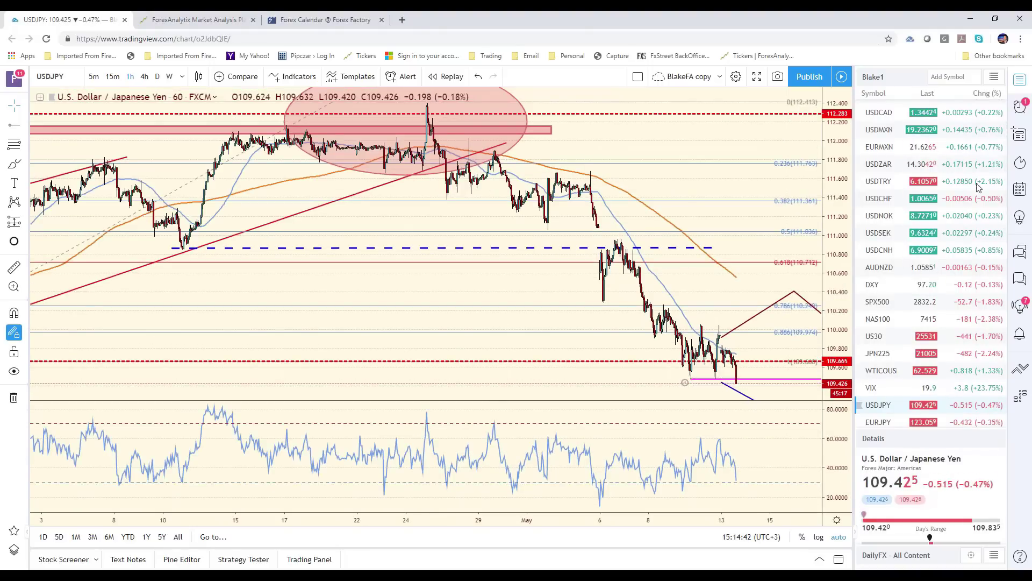
scroll(929, 139, up, 2)
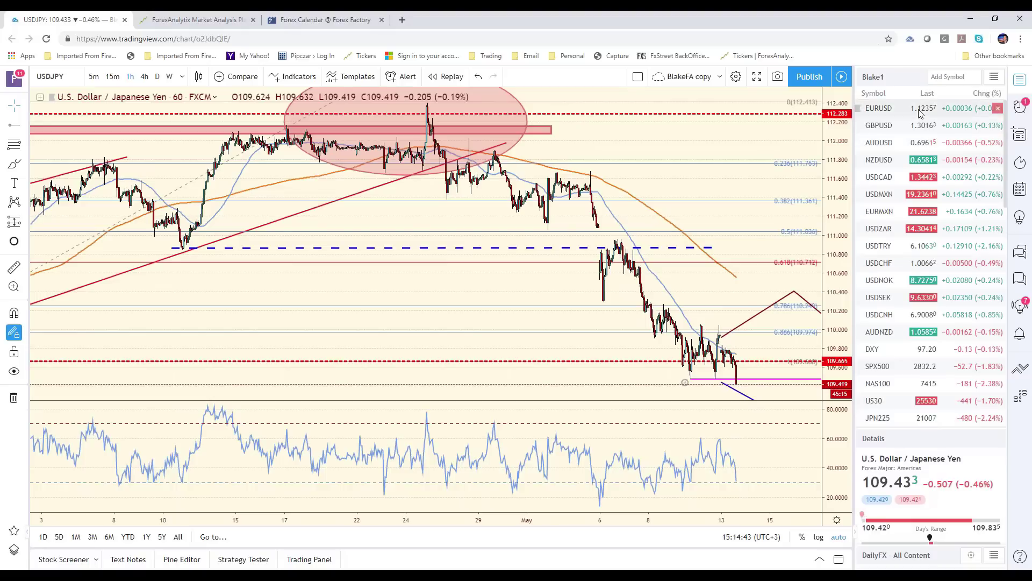
click(882, 108)
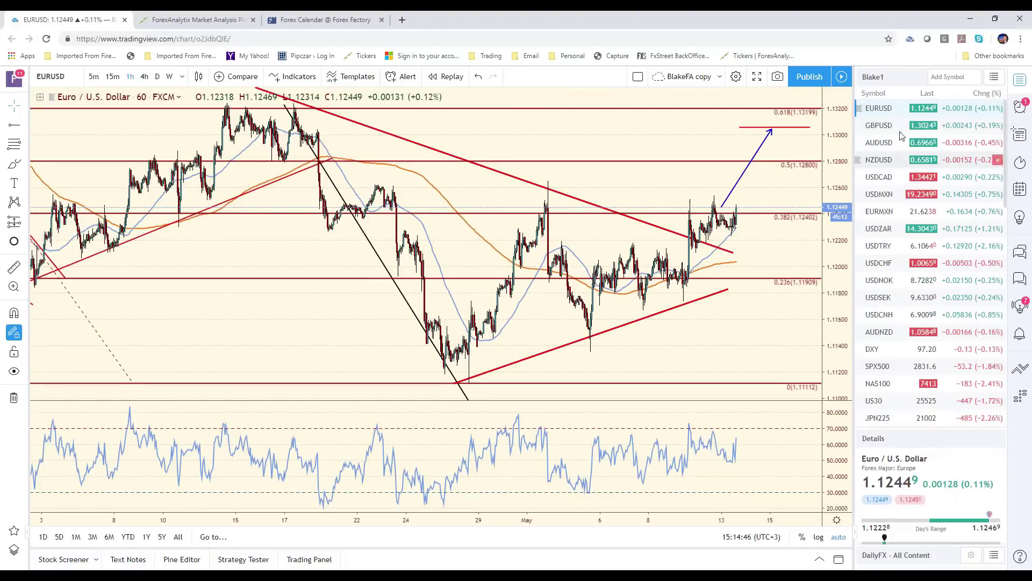
click(901, 125)
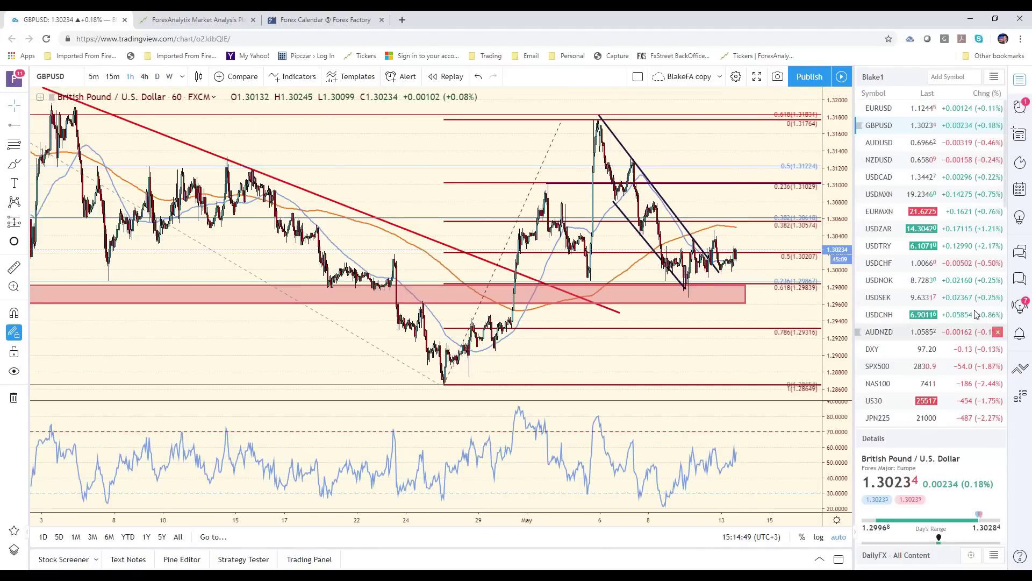
scroll(974, 312, down, 2)
scroll(923, 364, down, 1)
click(921, 364)
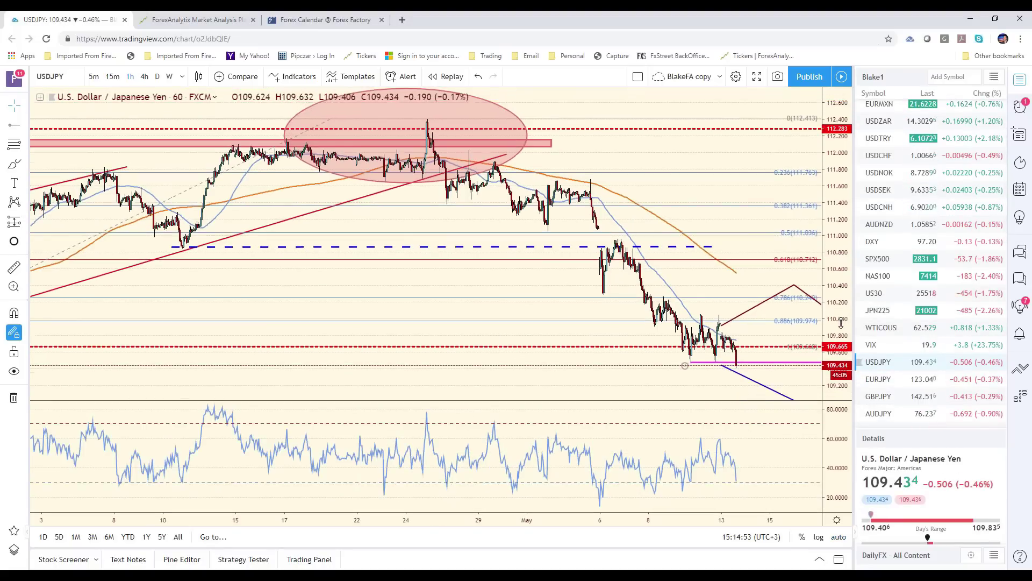
click(144, 76)
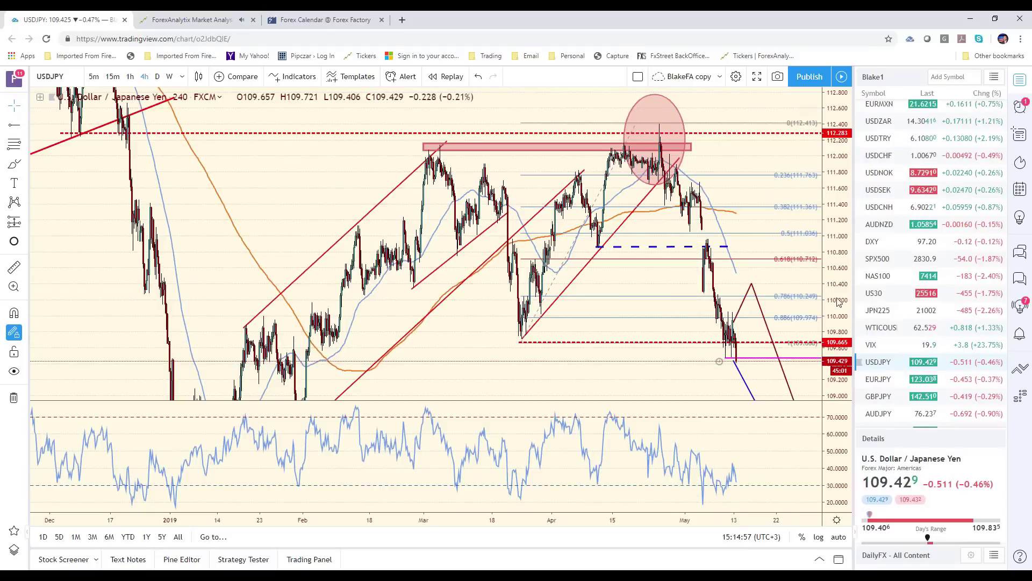
drag(833, 279, 832, 304)
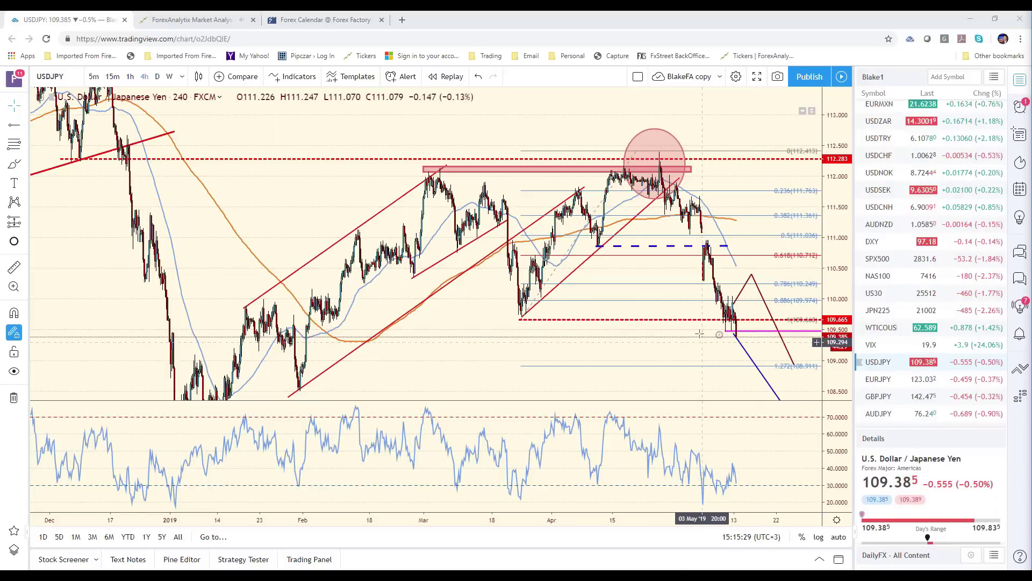
scroll(672, 322, up, 3)
click(128, 79)
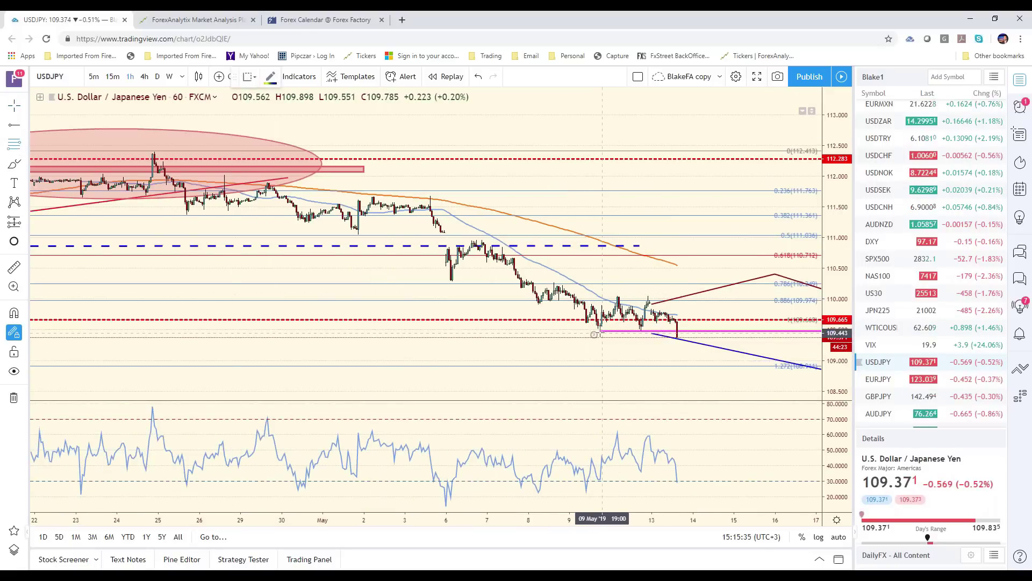
Step: Draw a Fibonacci retracement from the recent swing low up to the 110.057 high
click(598, 332)
click(617, 296)
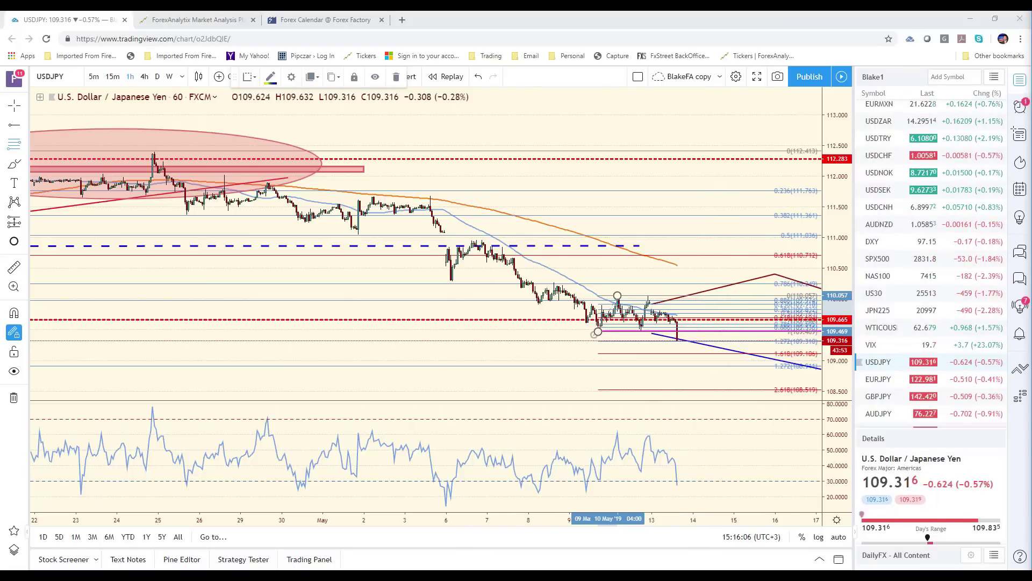
scroll(713, 342, up, 3)
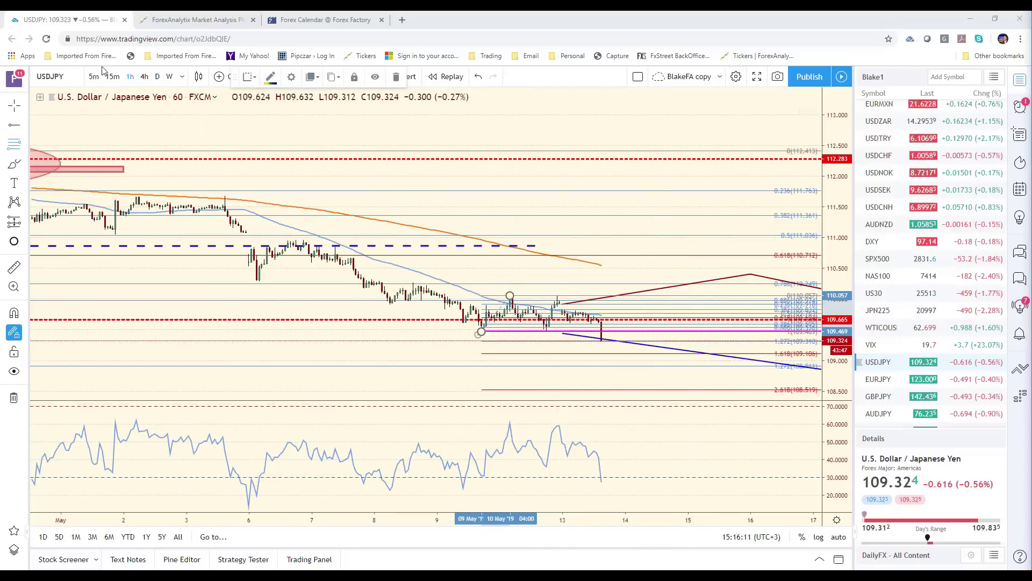
Step: Switch USDJPY to 5-minute bars, refit the price scale and zoom out the time axis
click(93, 80)
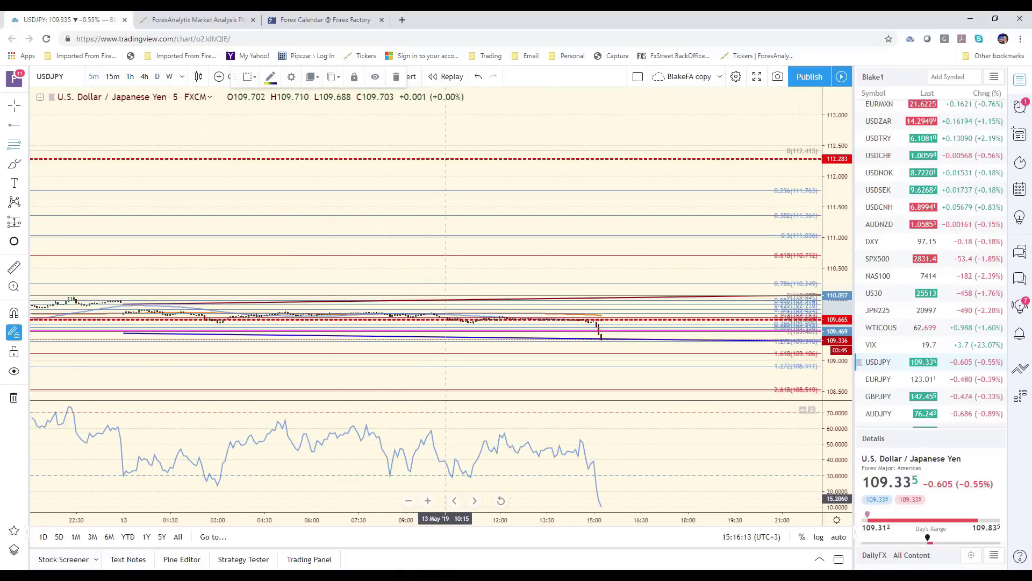
click(502, 501)
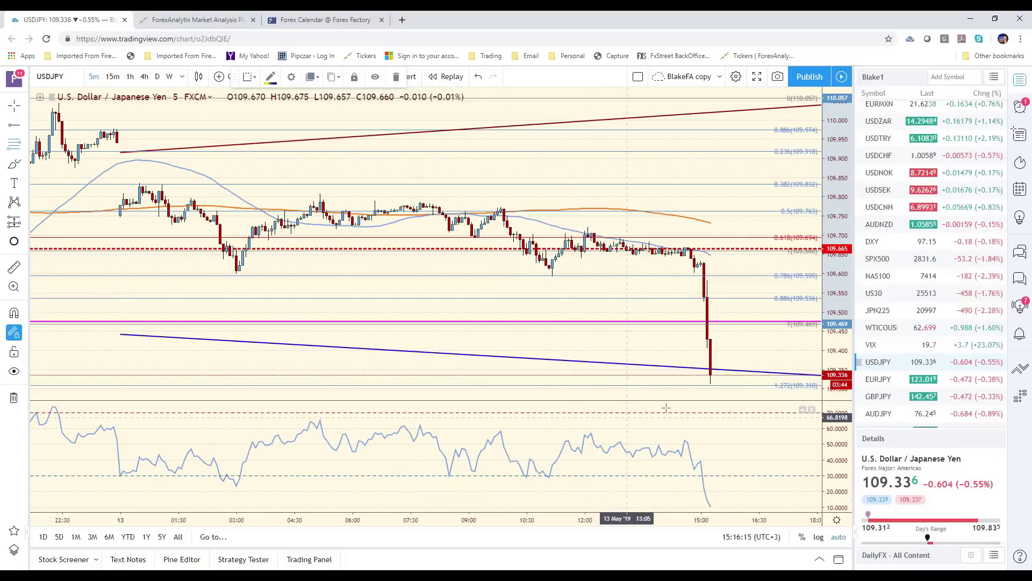
scroll(759, 383, down, 2)
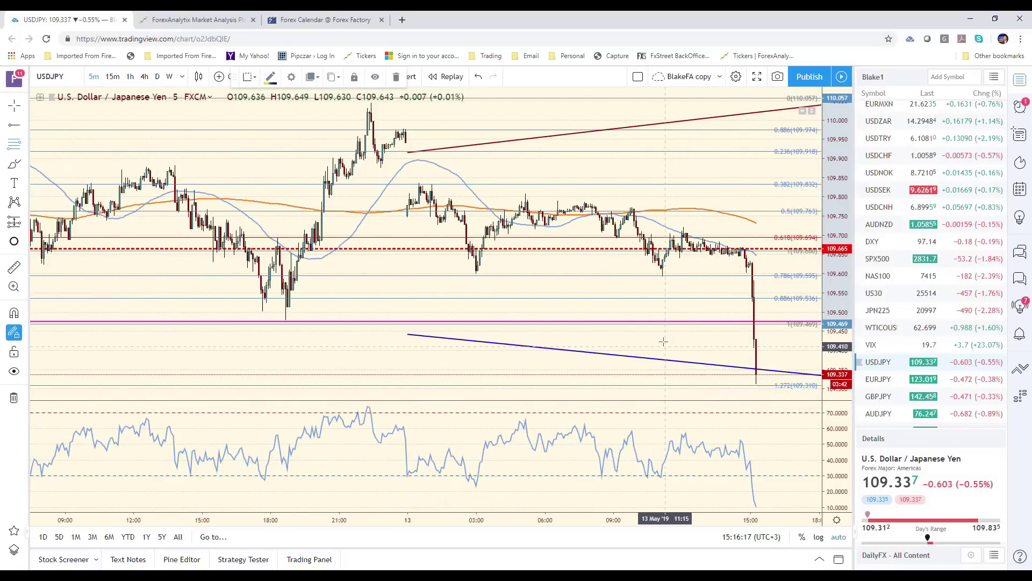
scroll(658, 341, down, 2)
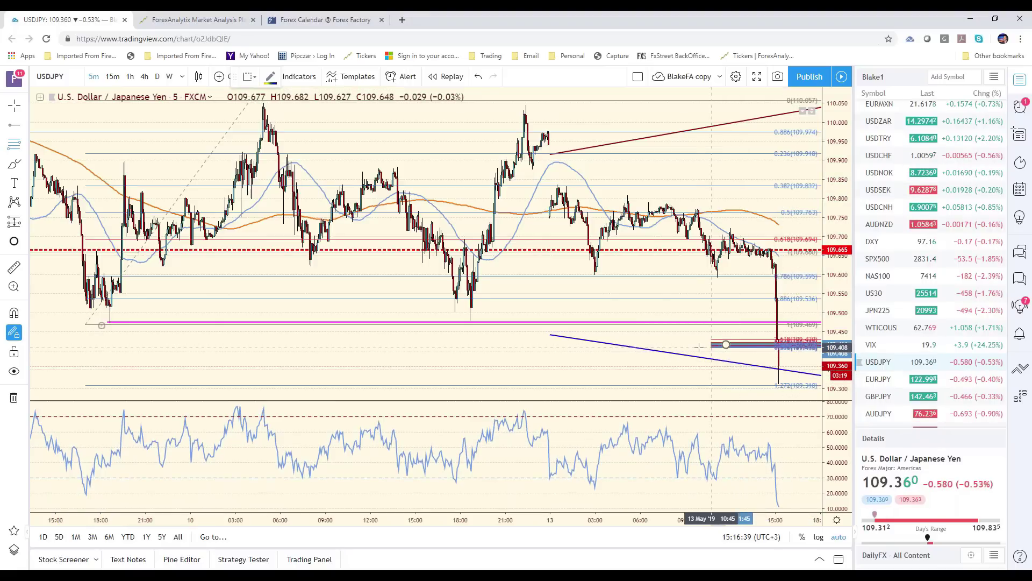
Step: Draw a projected path from the latest low up to the 109.469 level and back to the blue trendline
drag(715, 343, 570, 343)
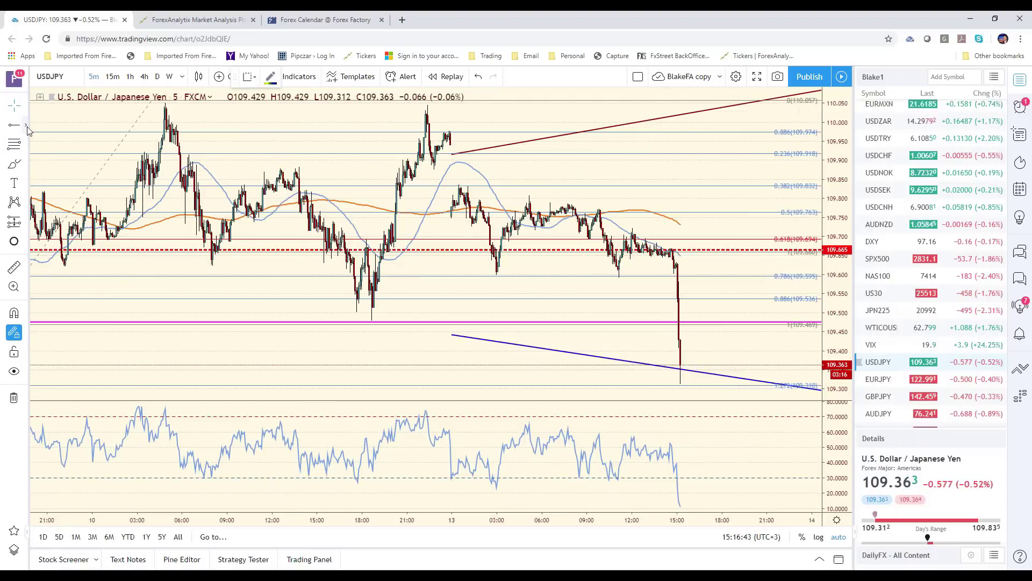
click(23, 129)
click(54, 125)
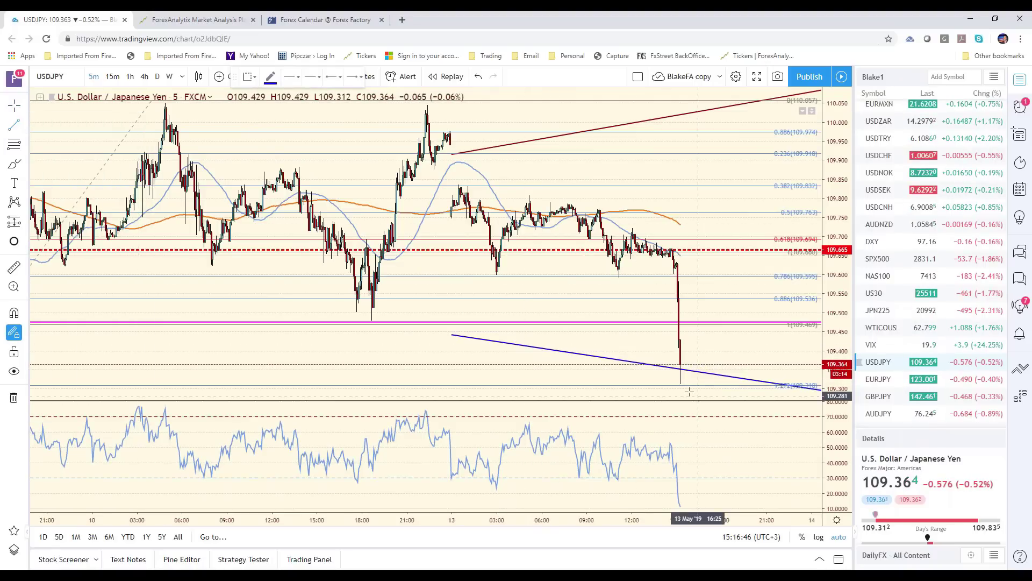
click(692, 375)
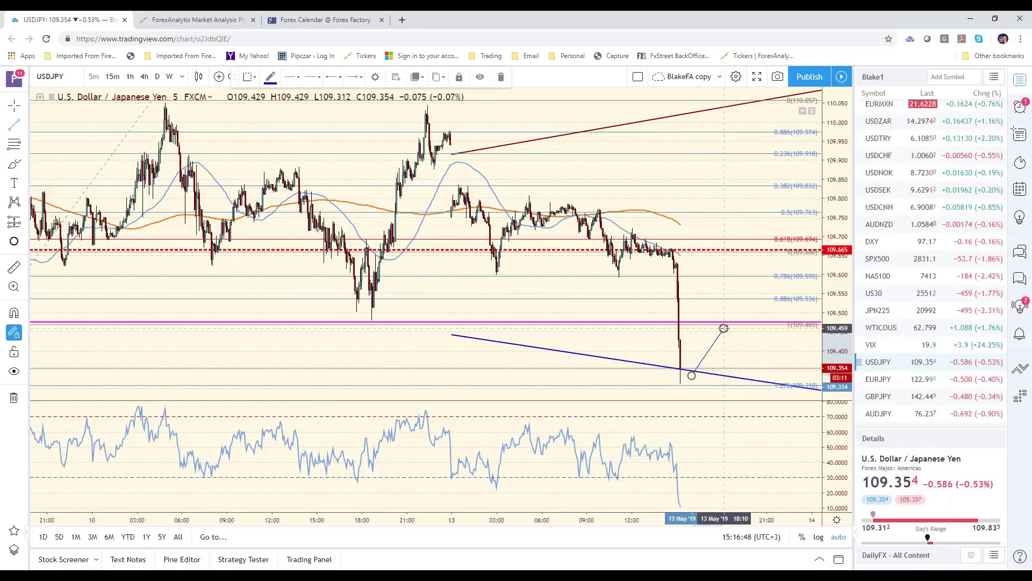
click(725, 328)
click(750, 386)
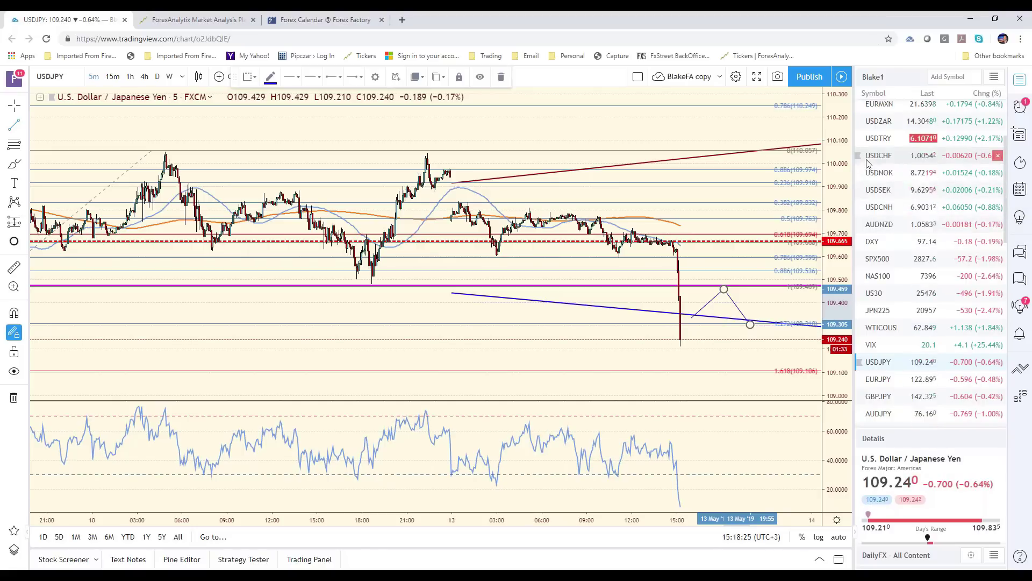
Step: Glance at GBPUSD, then bring up the 5-minute EURUSD chart from the watchlist
scroll(935, 189, up, 2)
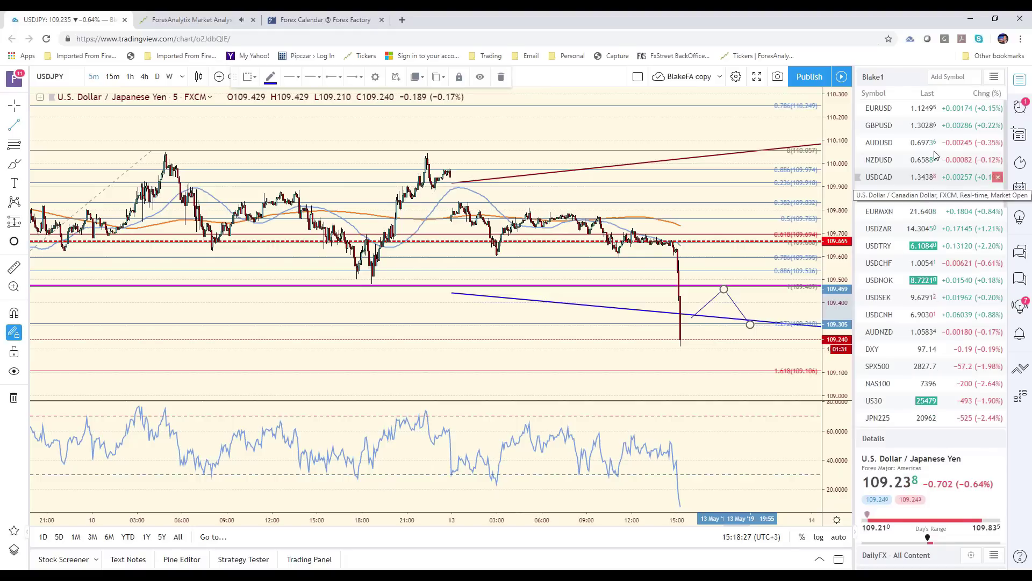
click(904, 125)
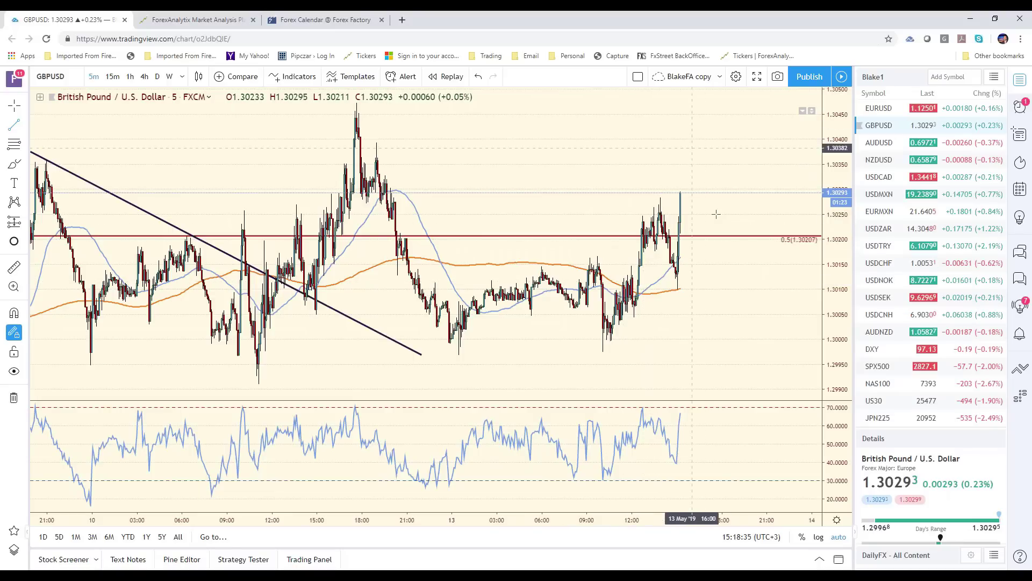
click(917, 108)
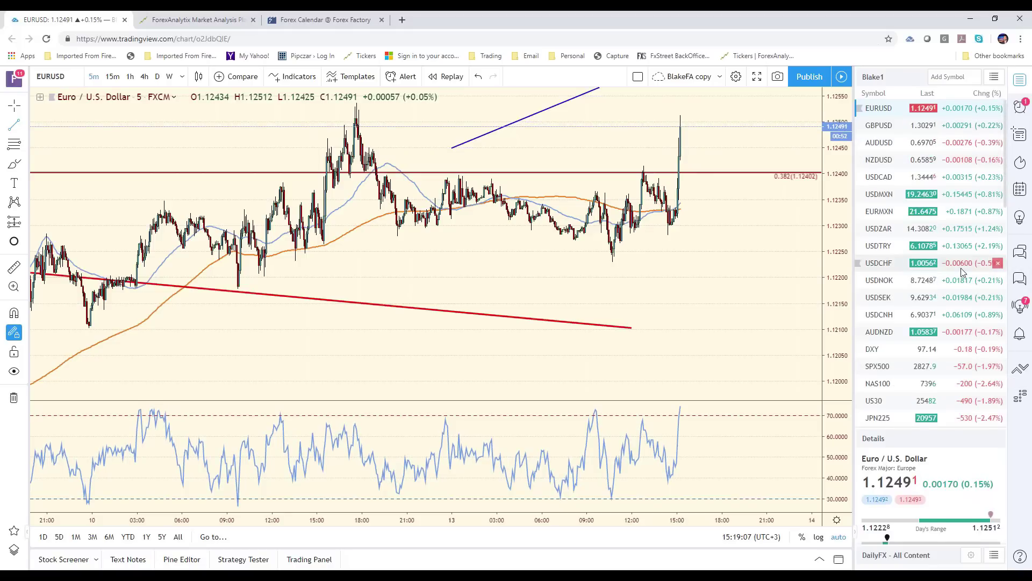
Step: Revisit USDJPY, then open the ZN1! 10 Year T-Note Futures chart from further down the watchlist
scroll(941, 322, down, 4)
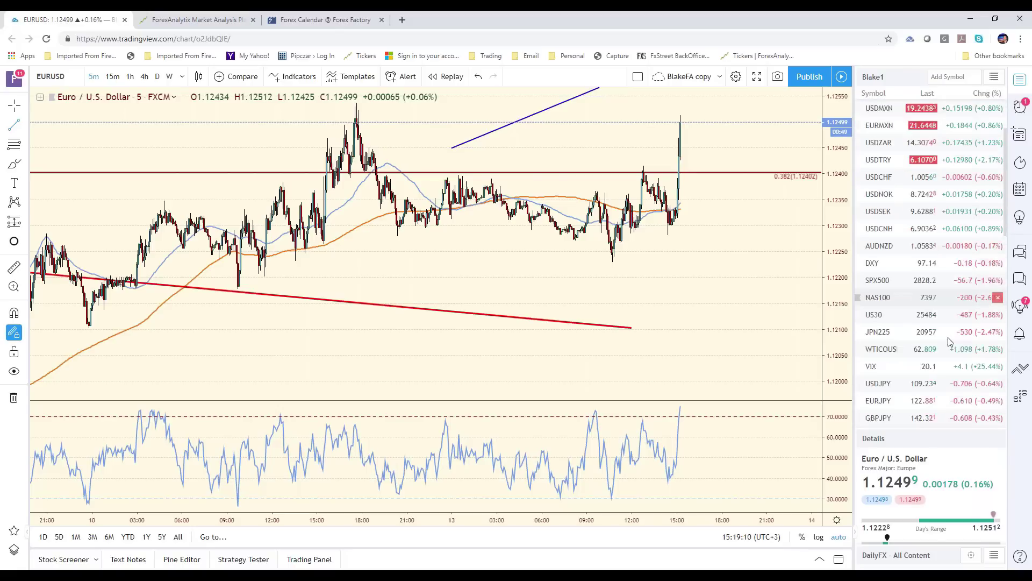
click(929, 363)
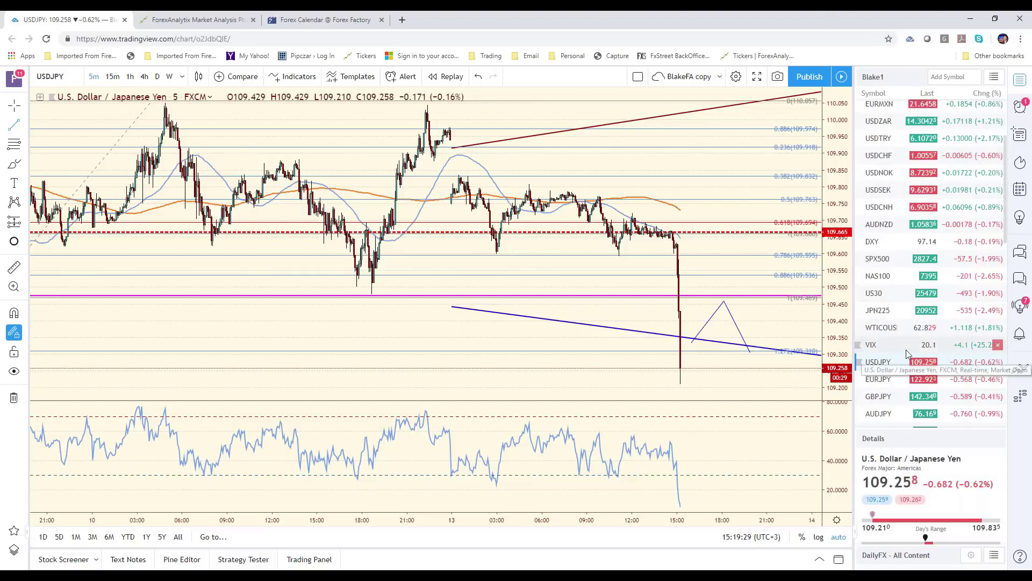
scroll(906, 344, down, 4)
scroll(908, 355, down, 2)
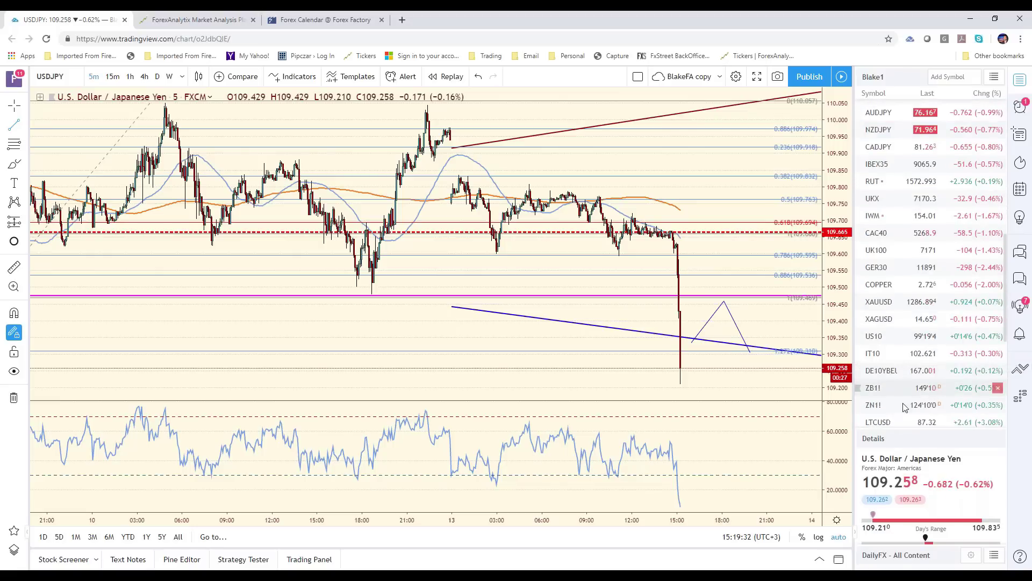
click(882, 407)
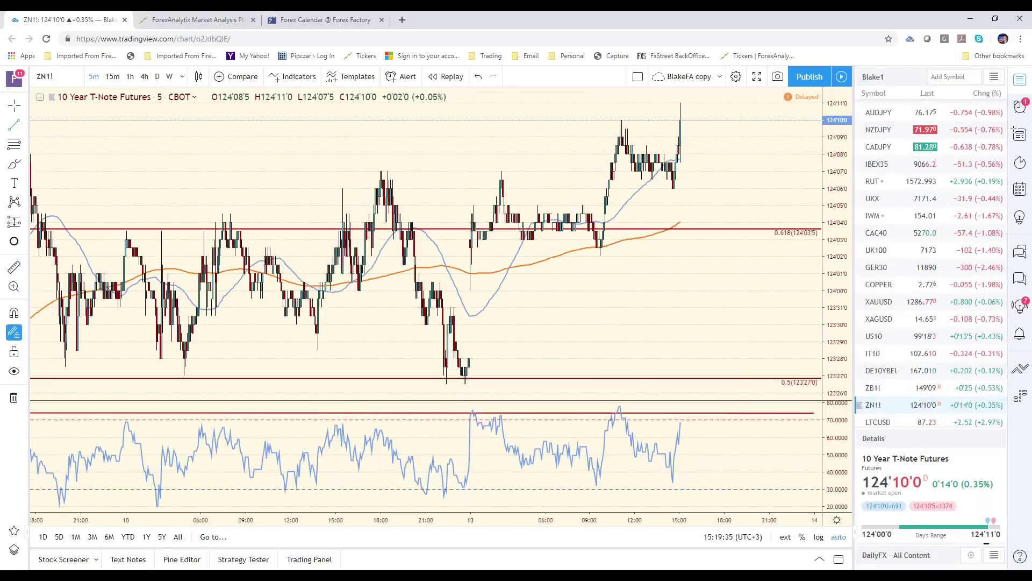
Step: Put ZN1! on daily bars by way of weekly, and zoom in on its Fibonacci levels
click(170, 76)
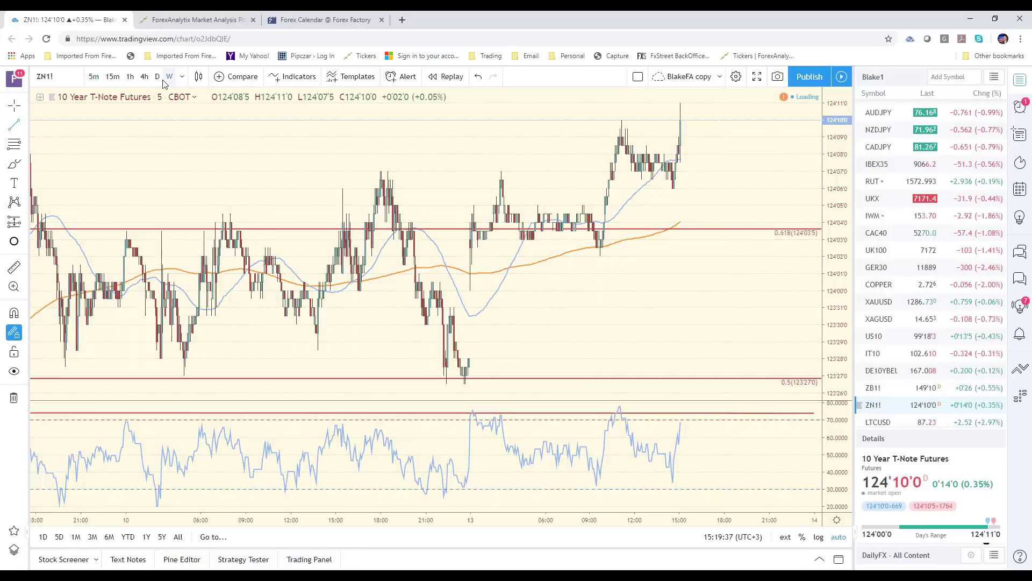
click(157, 76)
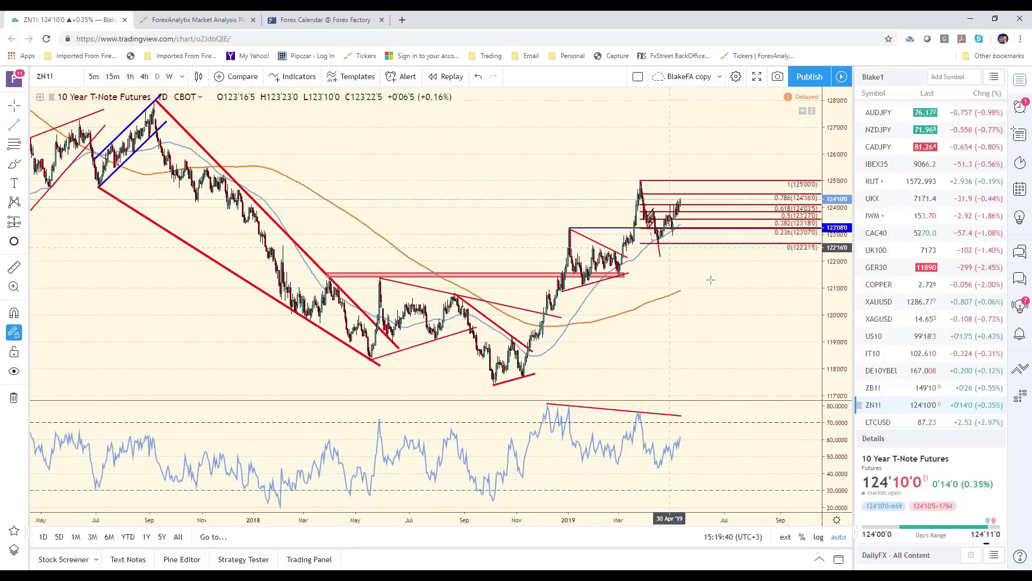
scroll(717, 295, up, 1)
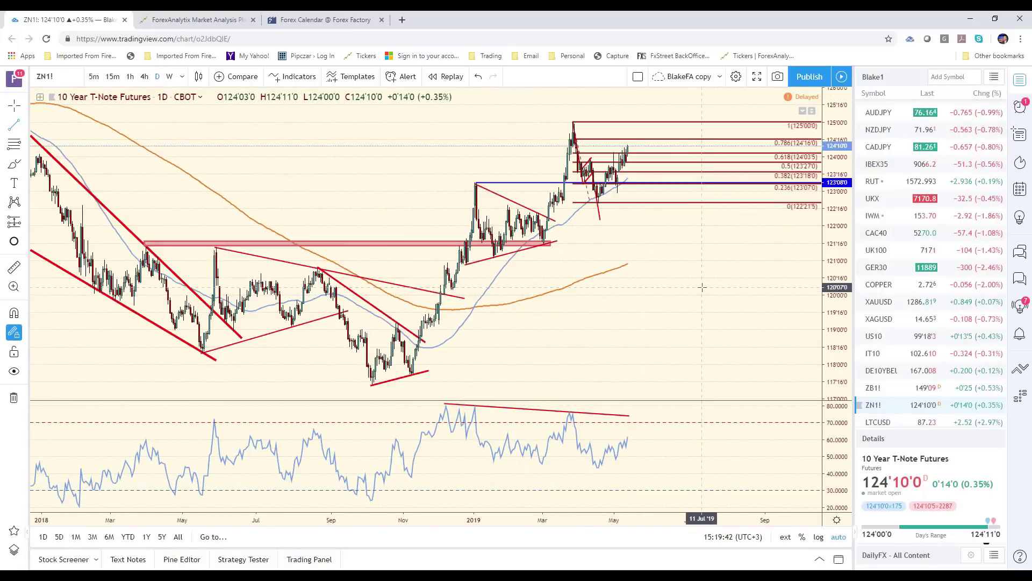
scroll(929, 250, up, 5)
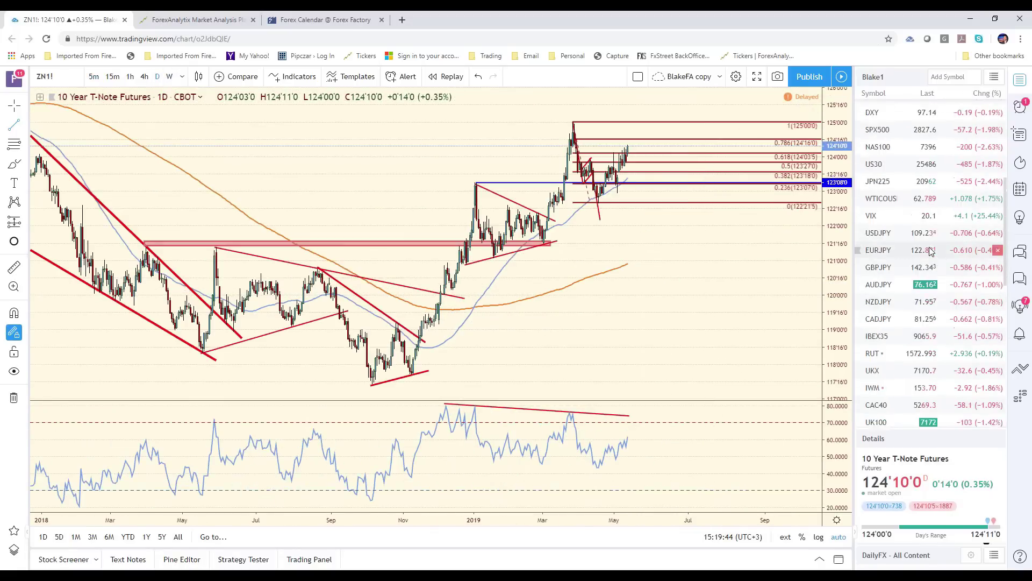
scroll(928, 250, up, 3)
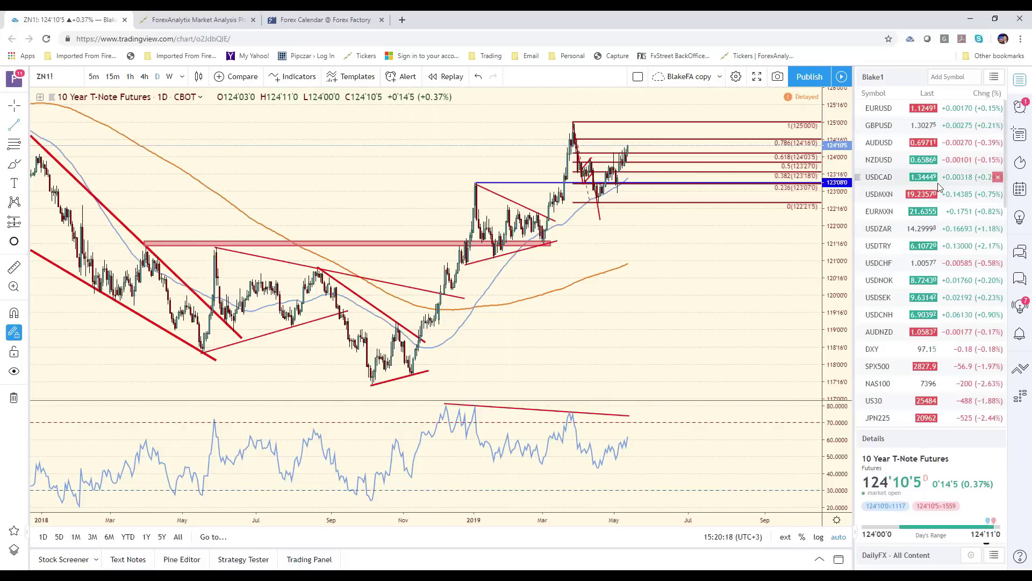
scroll(914, 274, down, 5)
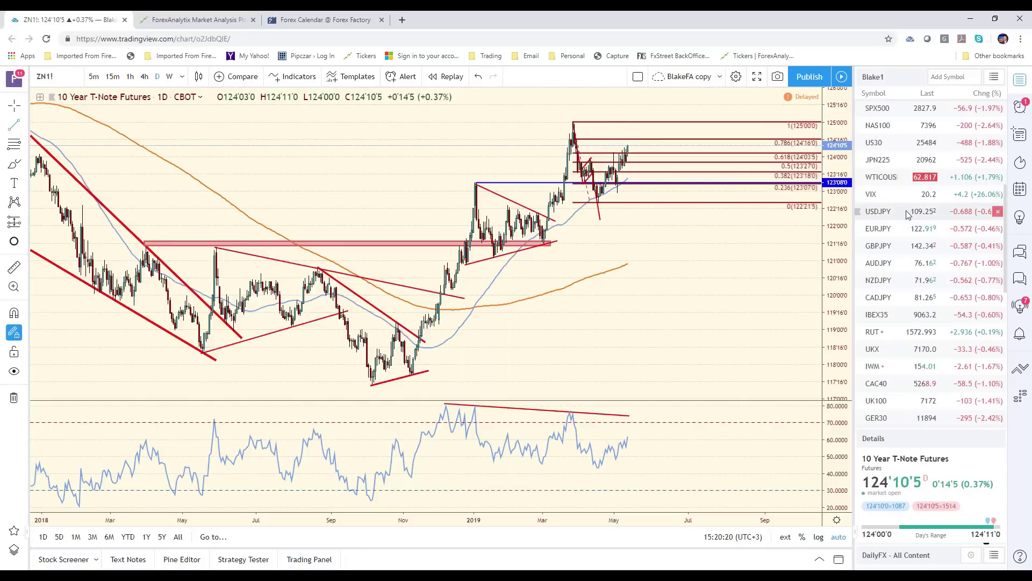
Step: Open USDJPY, check its 5-minute bars, then return it to the daily timeframe
click(906, 213)
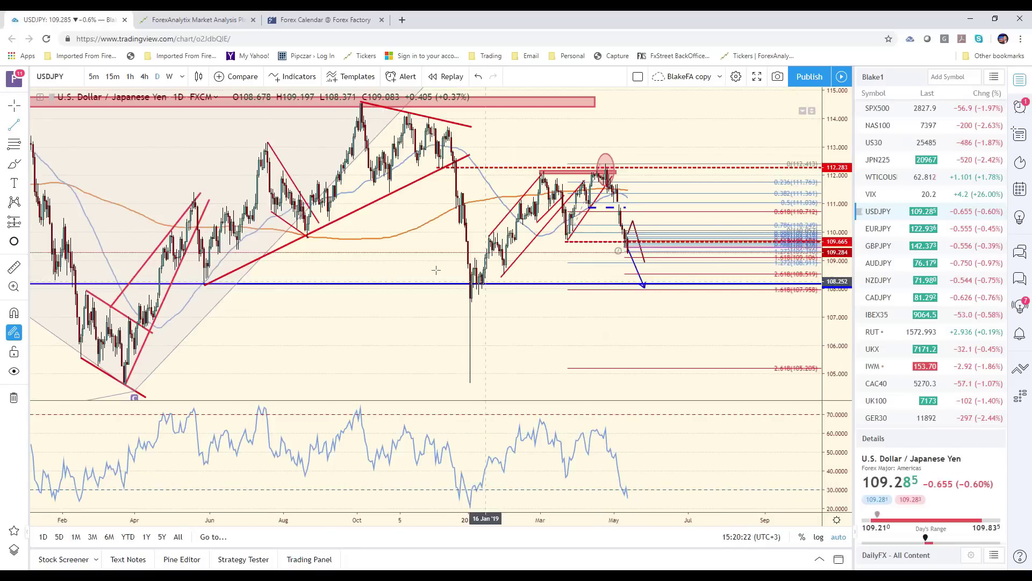
click(93, 76)
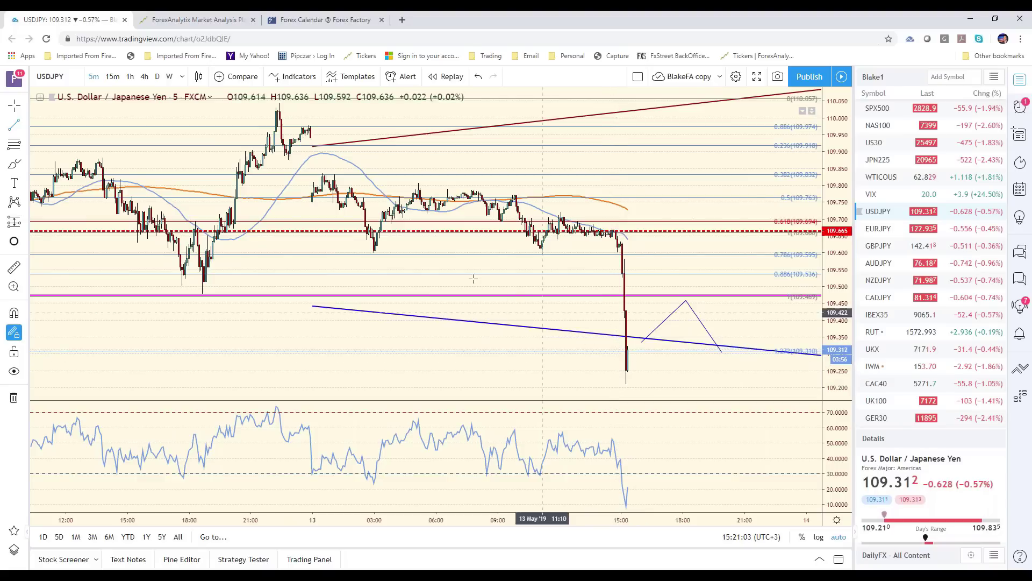
click(158, 77)
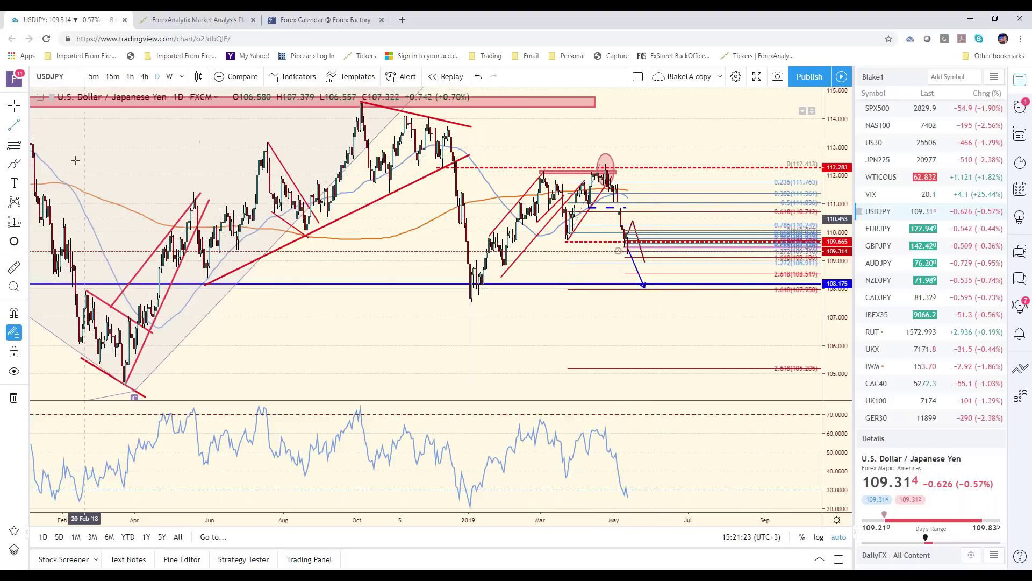
Step: Check USDJPY on 15-minute bars, then settle back on the 5-minute timeframe
click(114, 77)
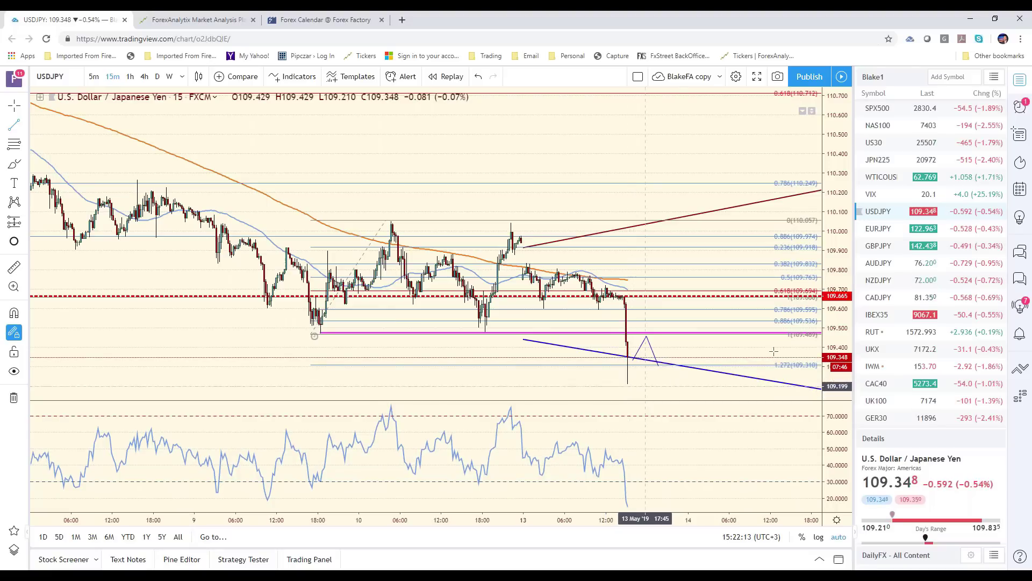
click(94, 77)
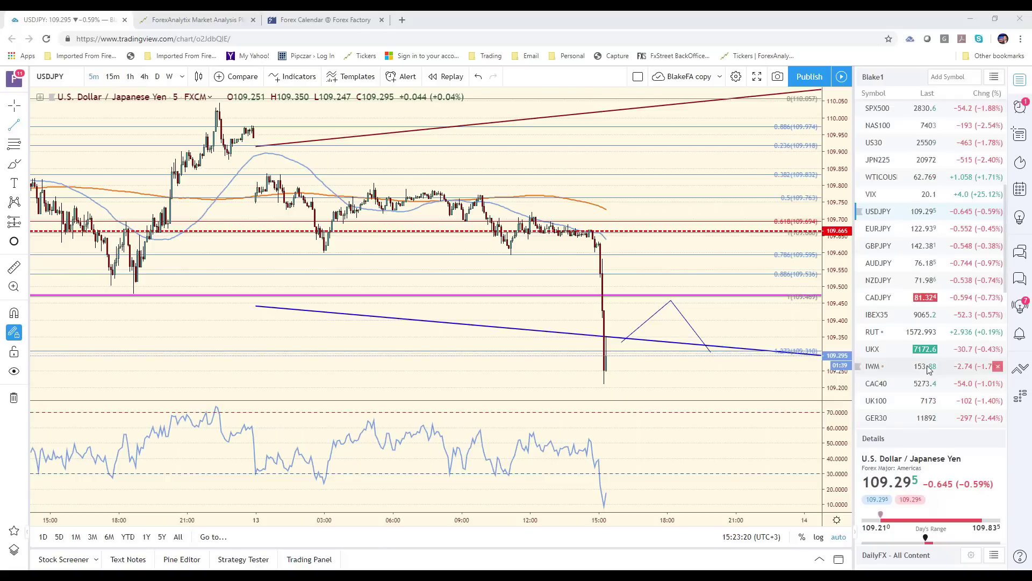
Step: Select USDCNH in the watchlist to show its 5-minute chart at 6.90898
scroll(932, 381, down, 4)
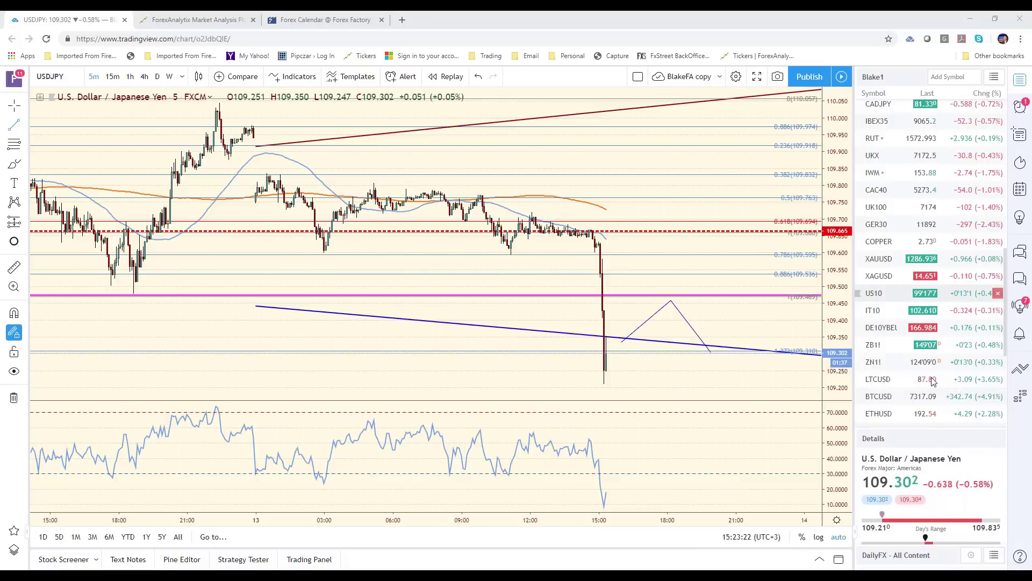
scroll(932, 375, down, 1)
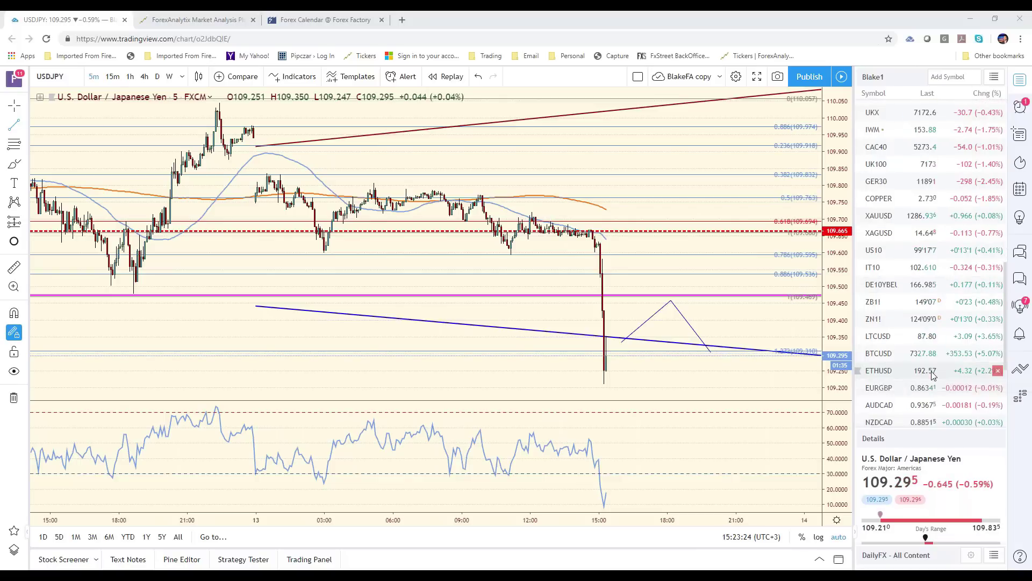
scroll(933, 371, up, 6)
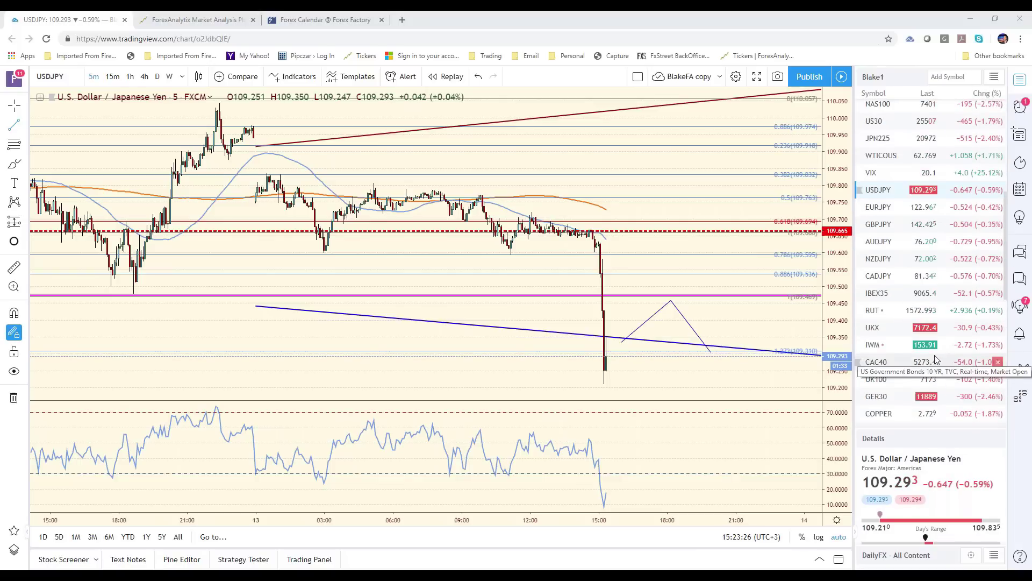
scroll(914, 226, up, 2)
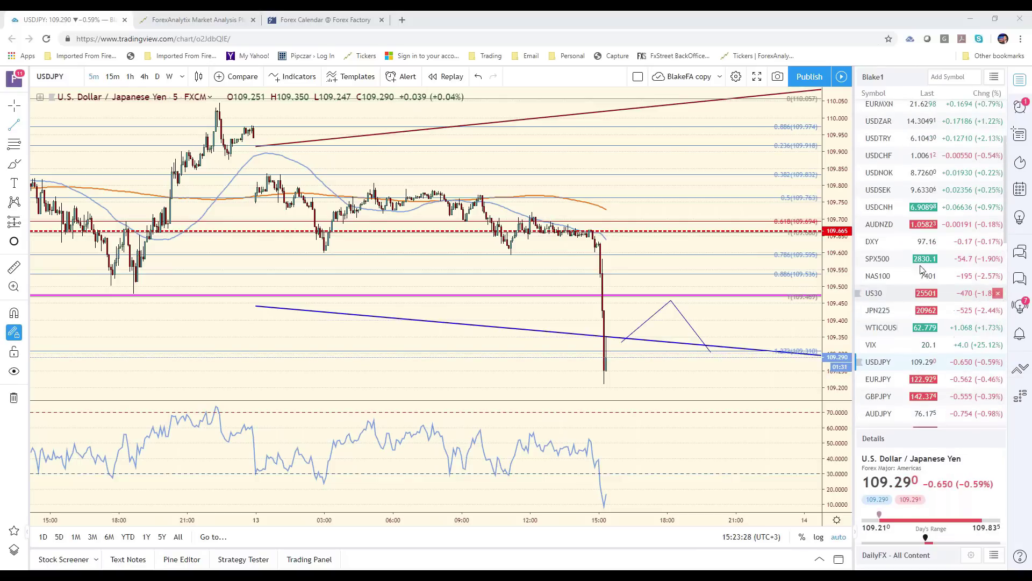
click(909, 210)
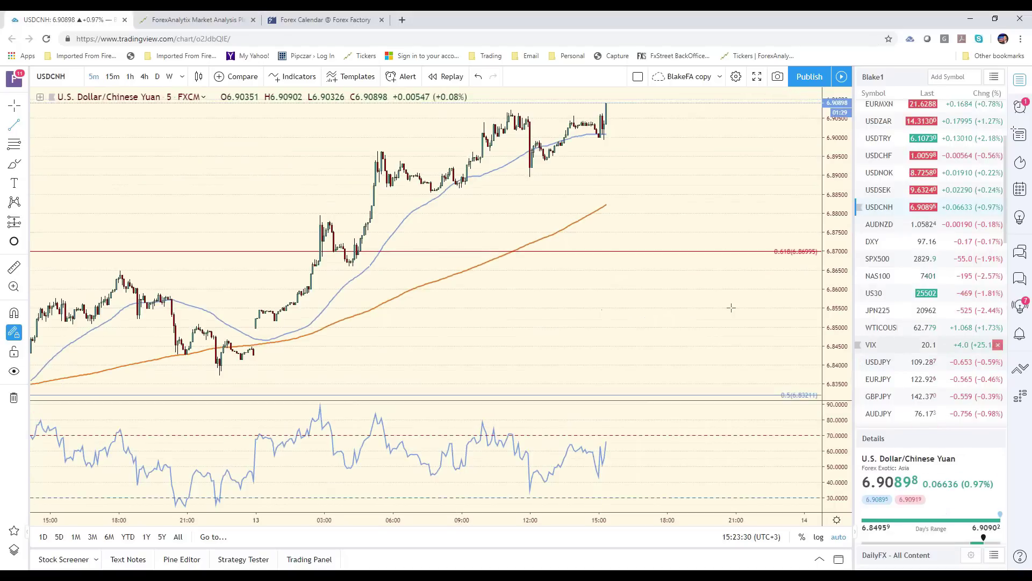
Step: Step USDCNH through 1-hour and 4-hour bars, ending on the daily timeframe
click(129, 76)
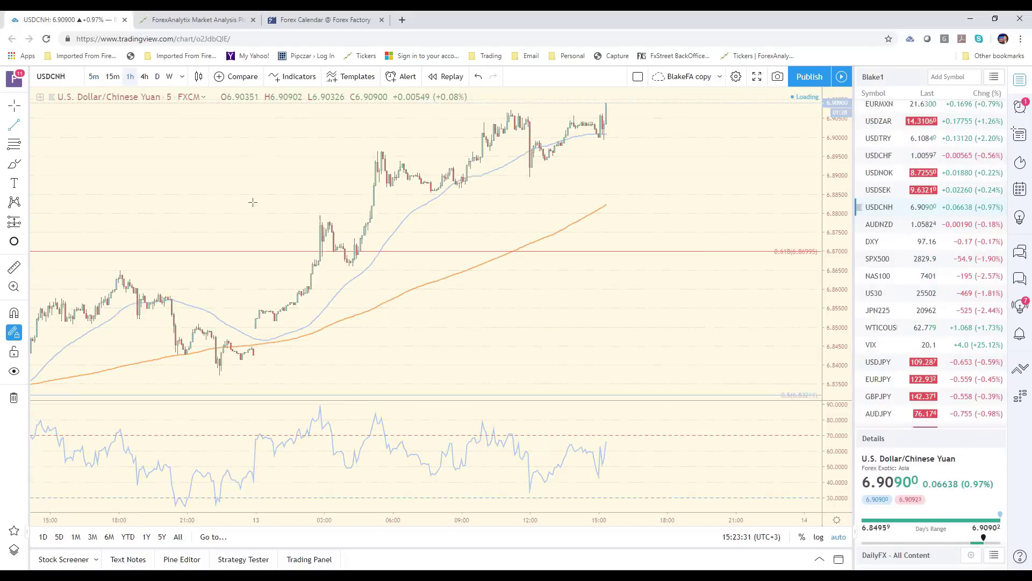
click(144, 76)
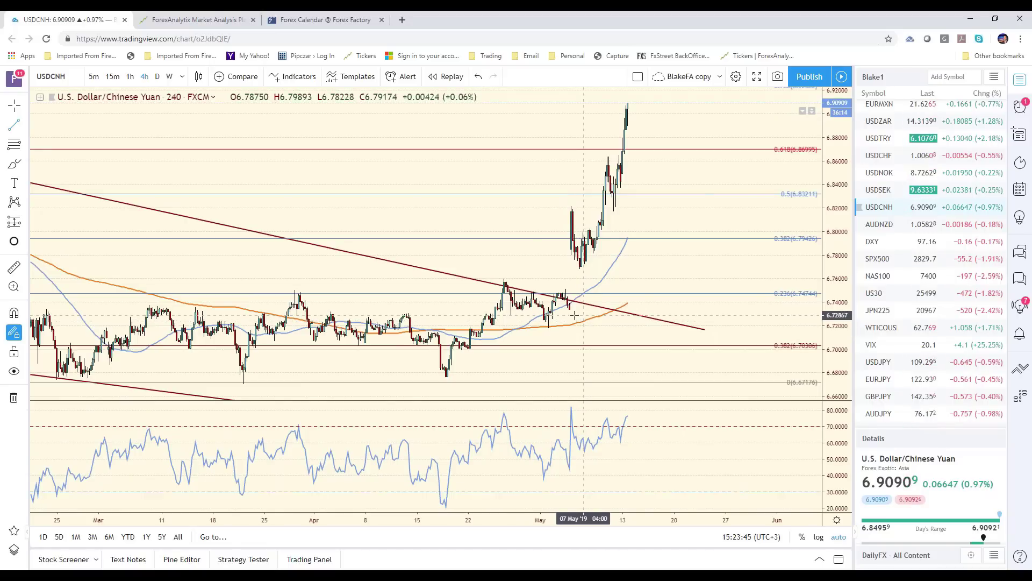
click(157, 77)
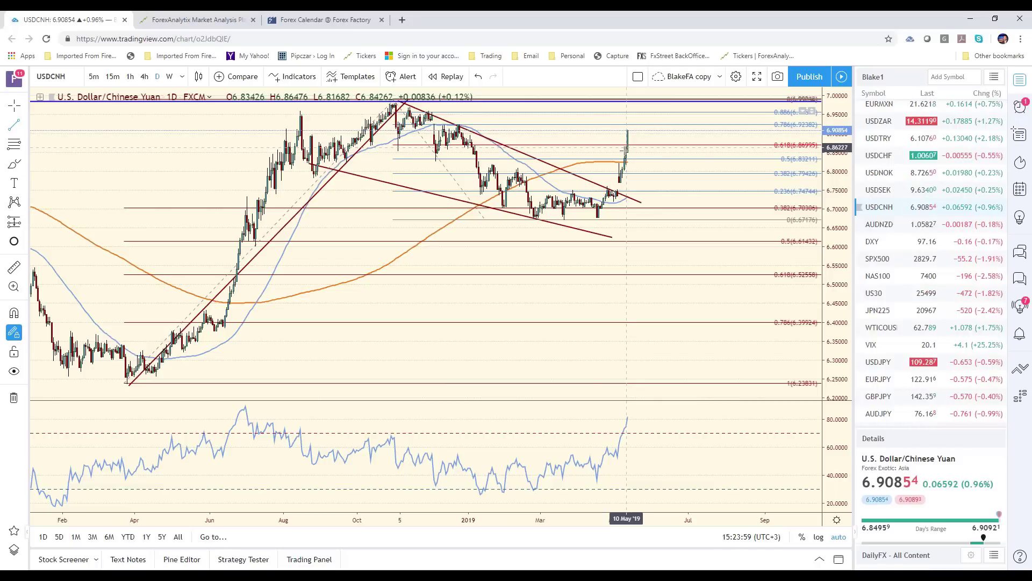
click(131, 77)
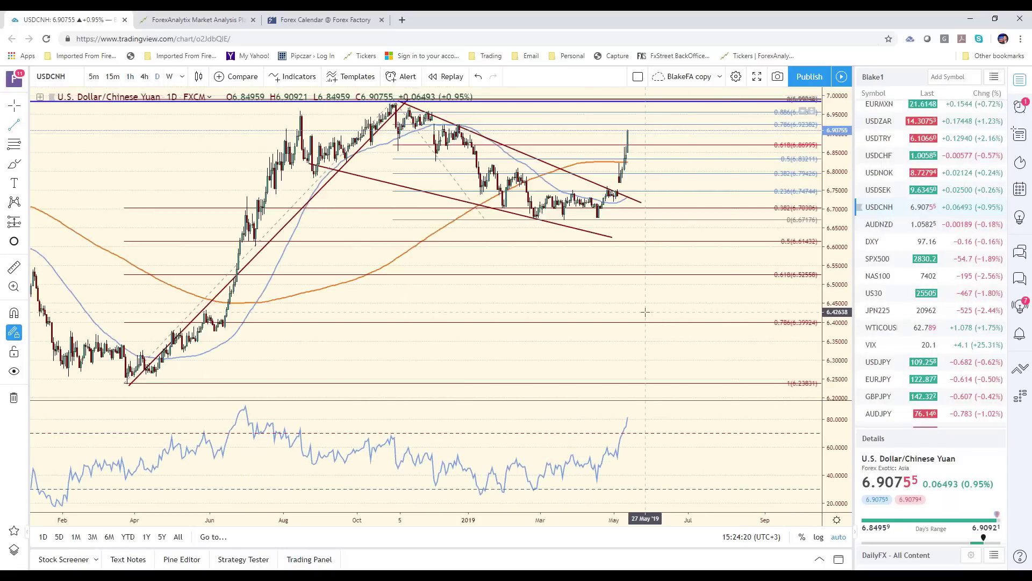
scroll(645, 312, down, 5)
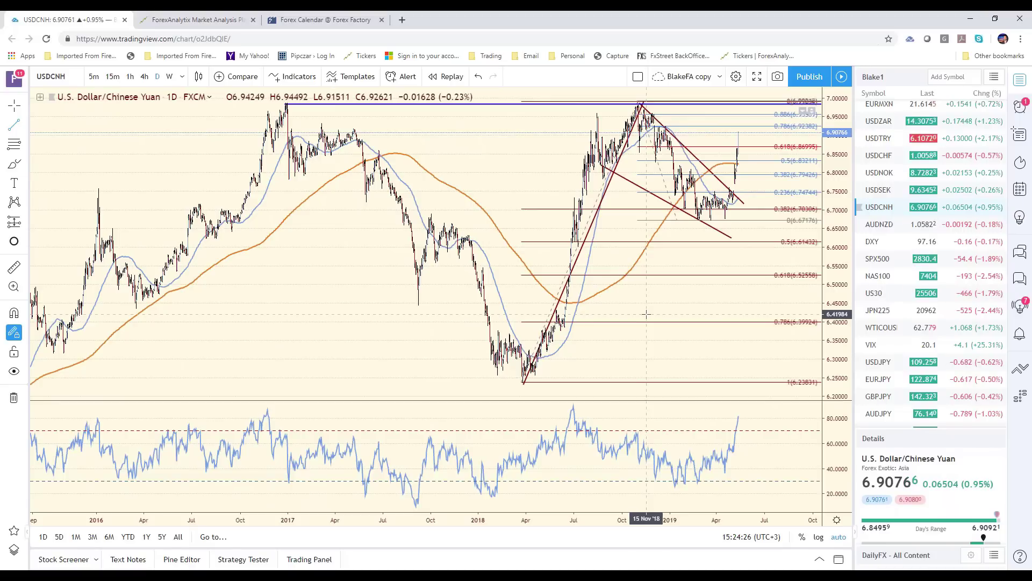
scroll(645, 313, up, 3)
scroll(646, 313, up, 2)
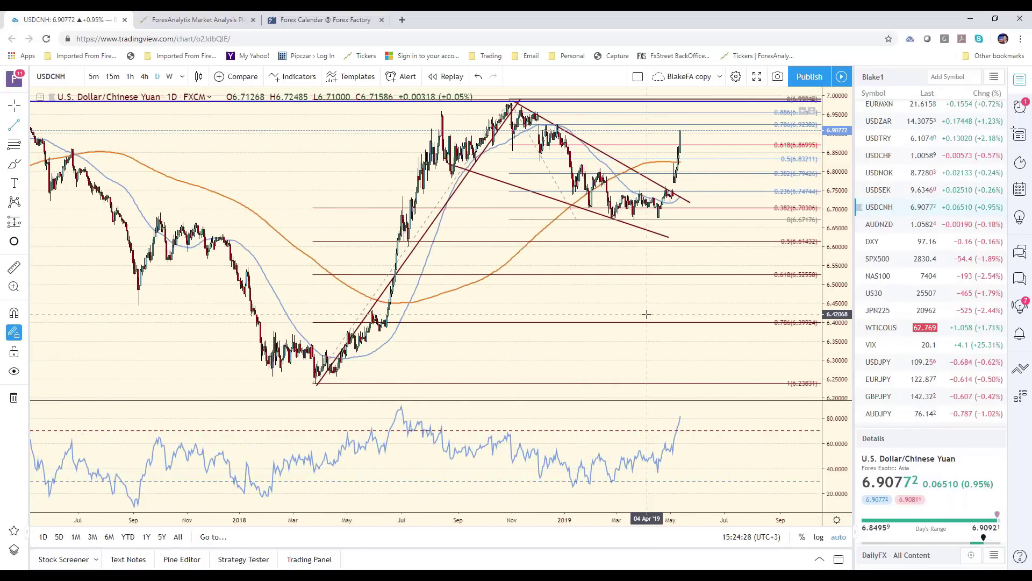
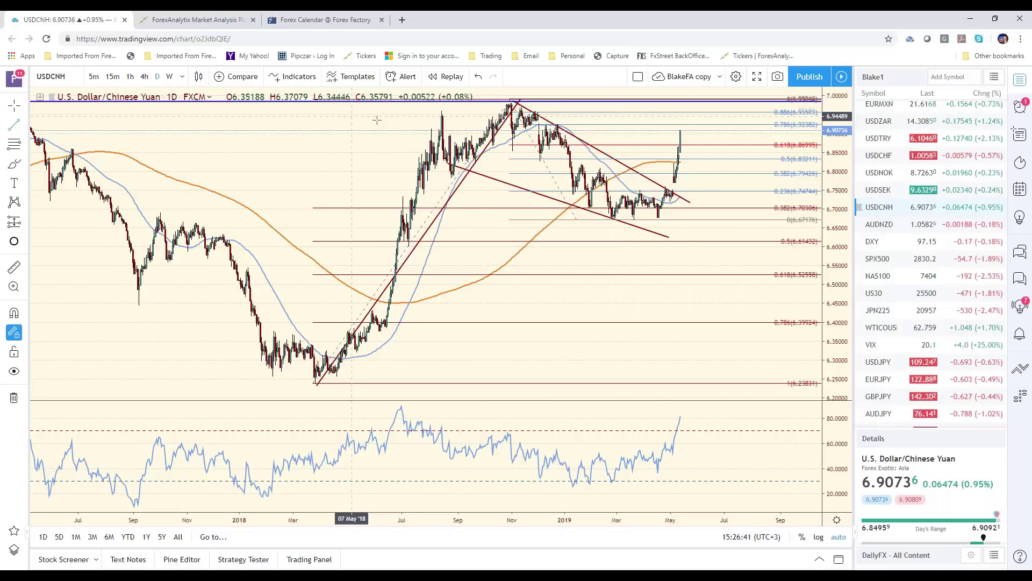
Step: Load the USDJPY daily chart from the watchlist in place of USDCNH
scroll(951, 205, up, 2)
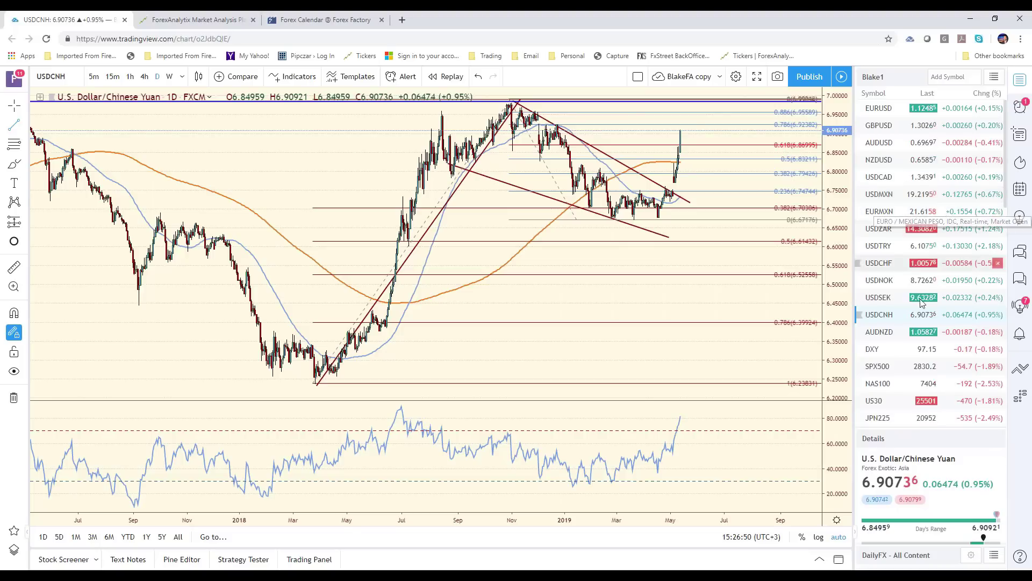
scroll(934, 366, down, 3)
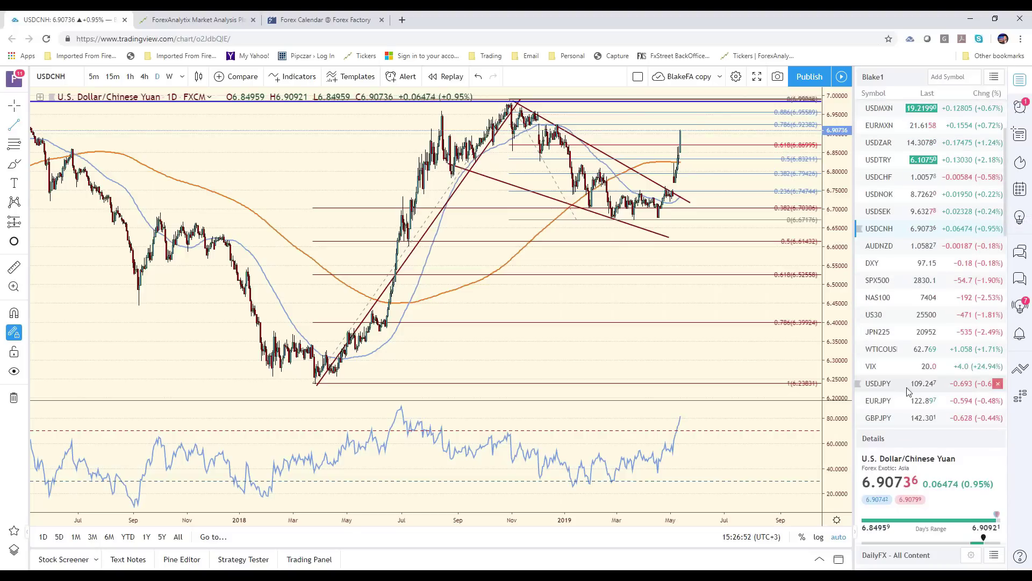
click(933, 382)
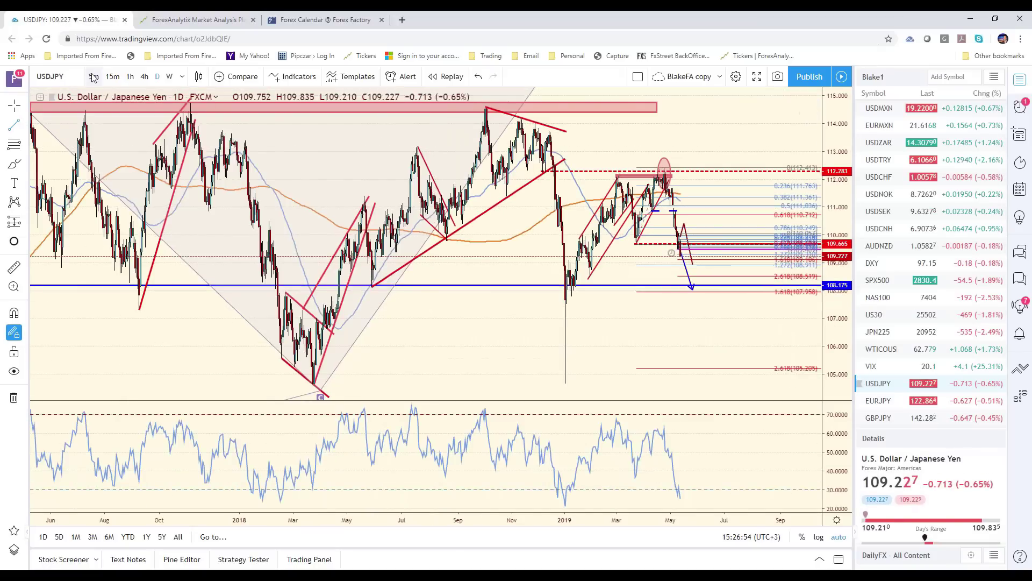
Step: Switch to the 5-minute interval and bring USDCNH back from the watchlist
text(5)
key(Return)
scroll(684, 348, up, 3)
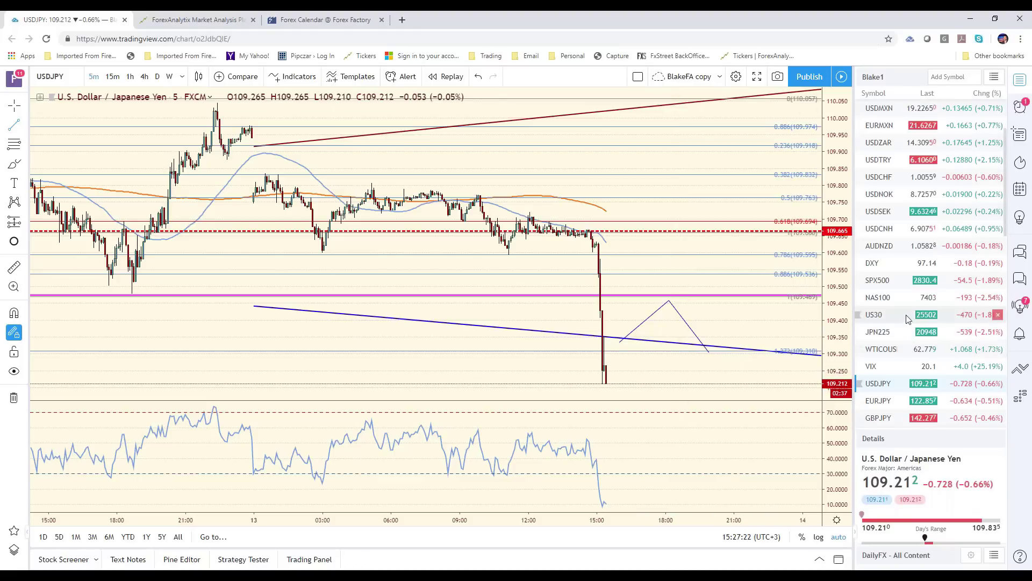
click(925, 231)
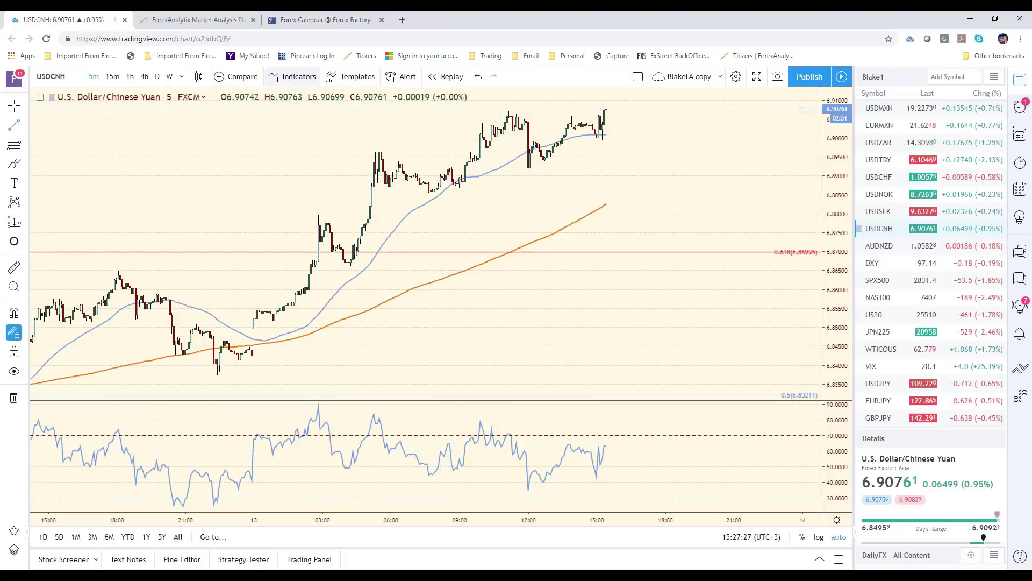
Step: Put the USDCNH chart on the daily (D) interval and zoom out
click(157, 76)
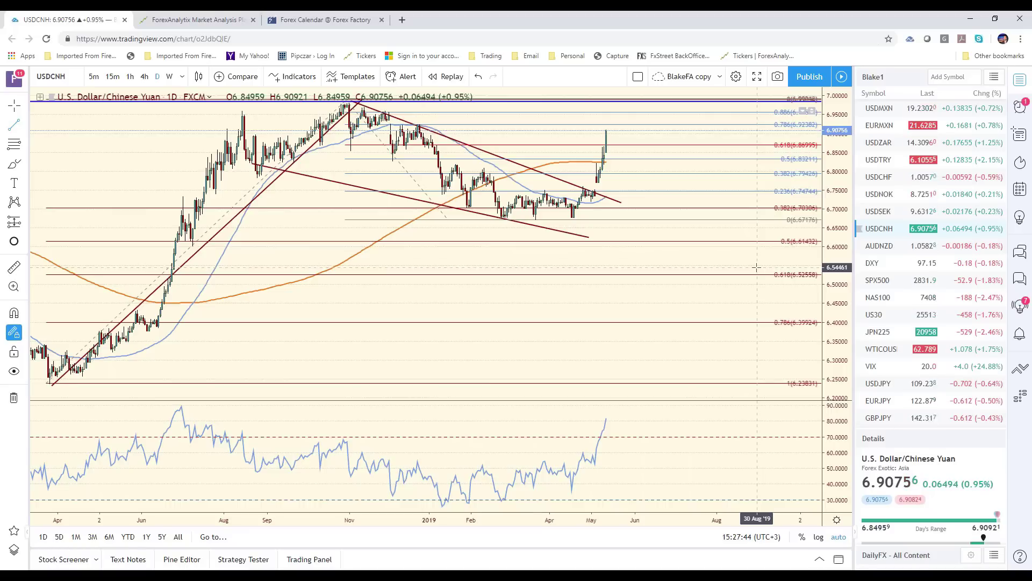
scroll(644, 285, down, 2)
scroll(644, 286, down, 2)
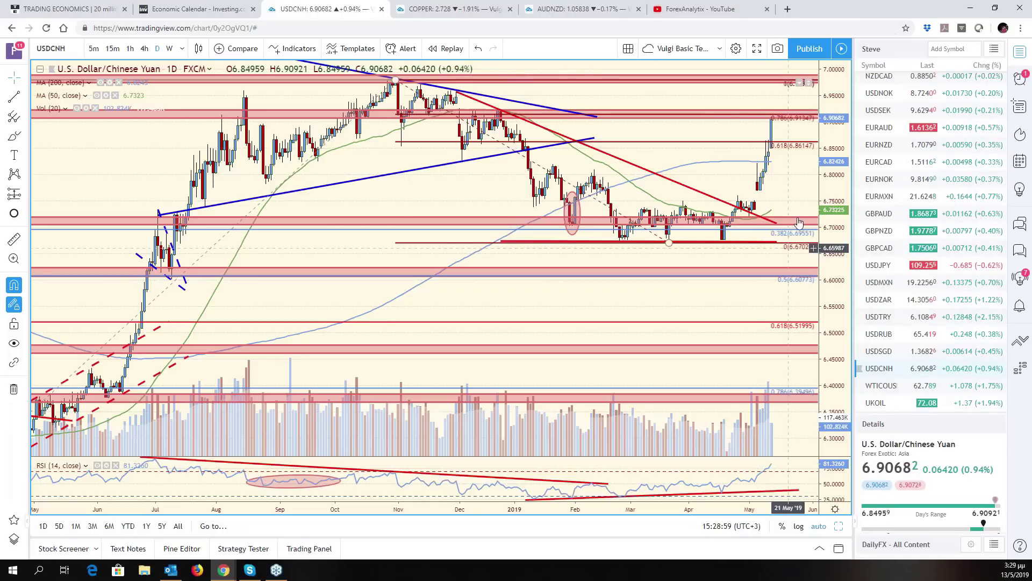
scroll(769, 155, right, 1)
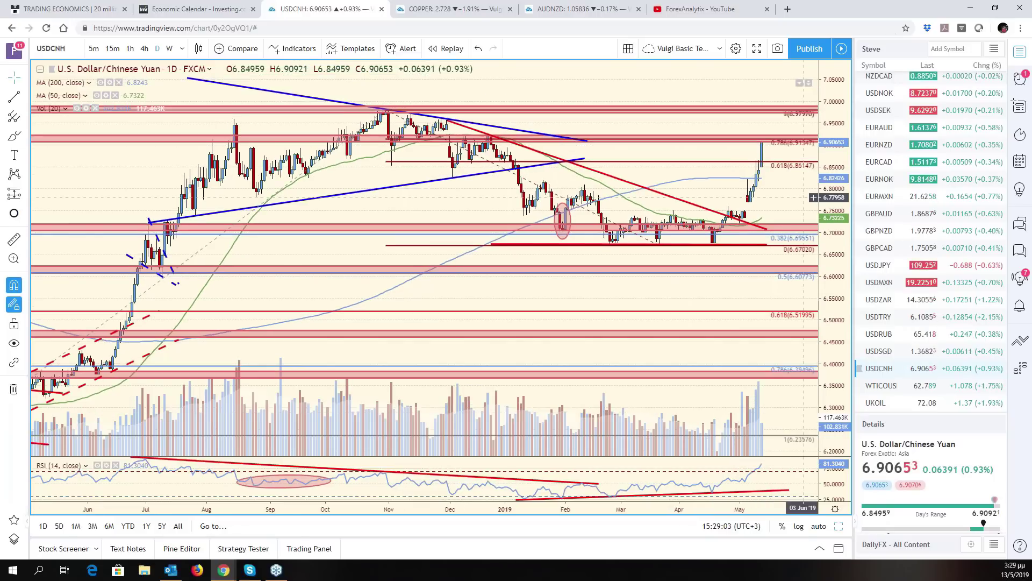
drag(788, 227, 788, 281)
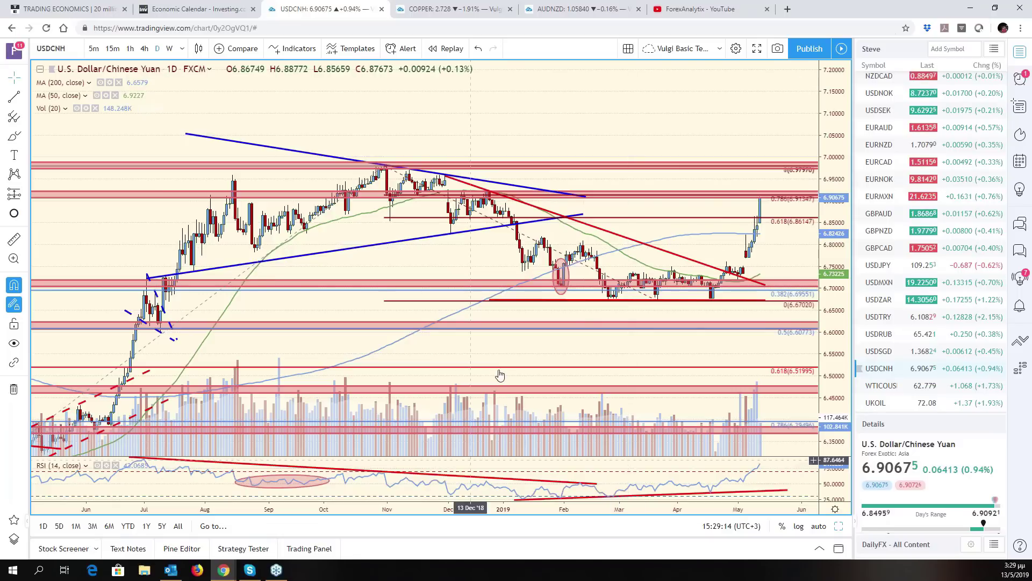
scroll(645, 242, right, 1)
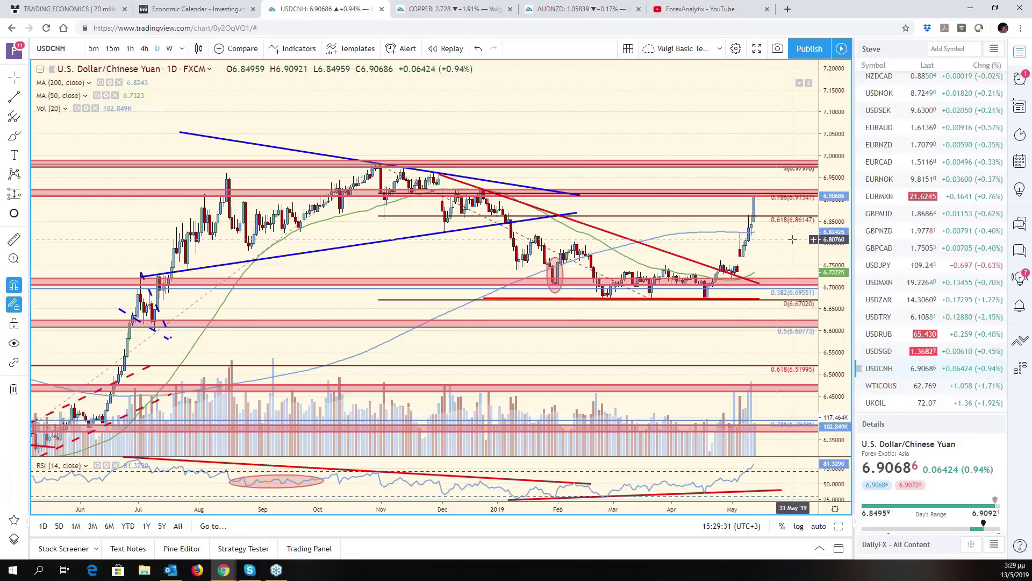
scroll(779, 242, right, 1)
scroll(783, 238, down, 5)
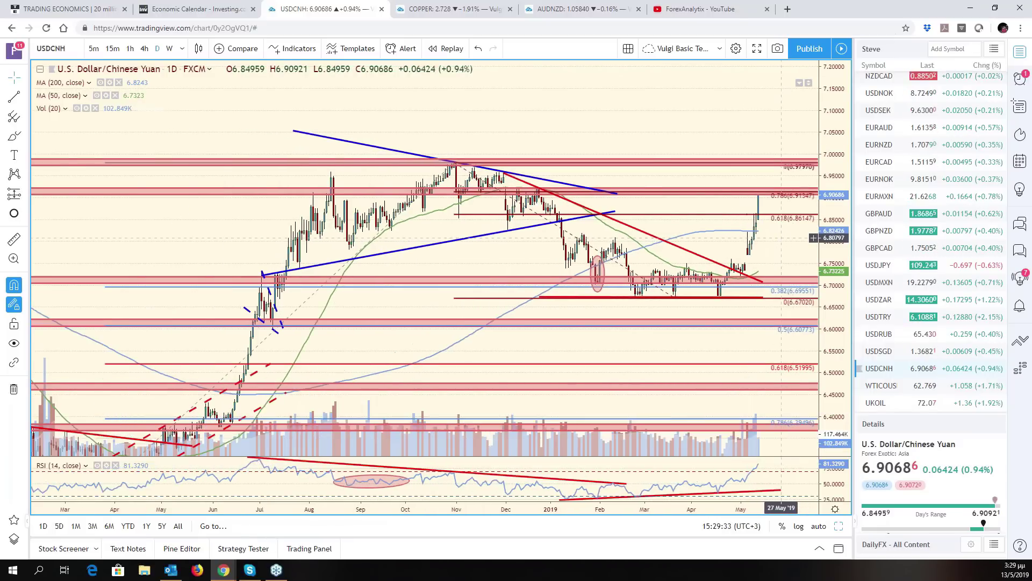
scroll(783, 238, up, 5)
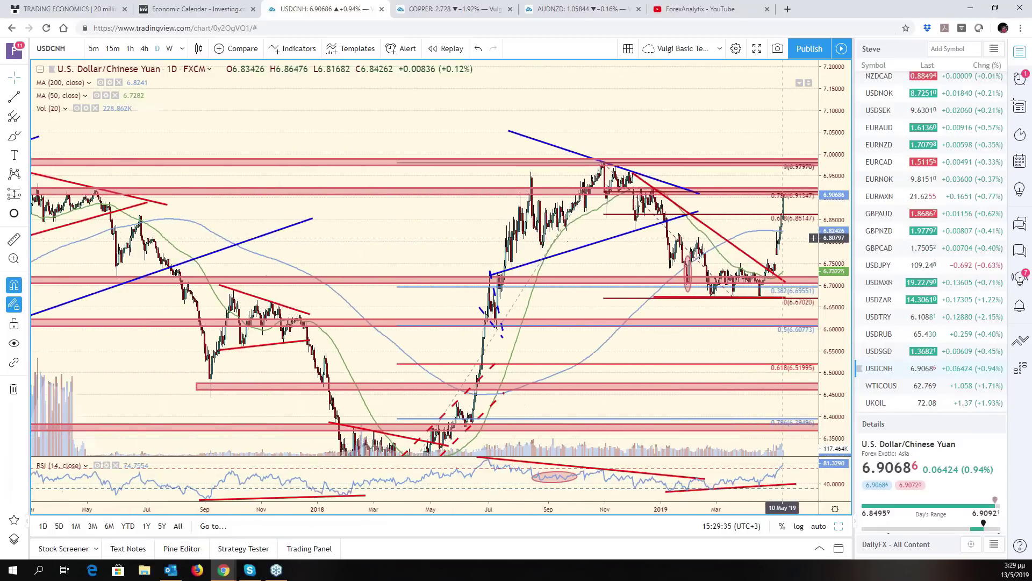
scroll(783, 238, up, 4)
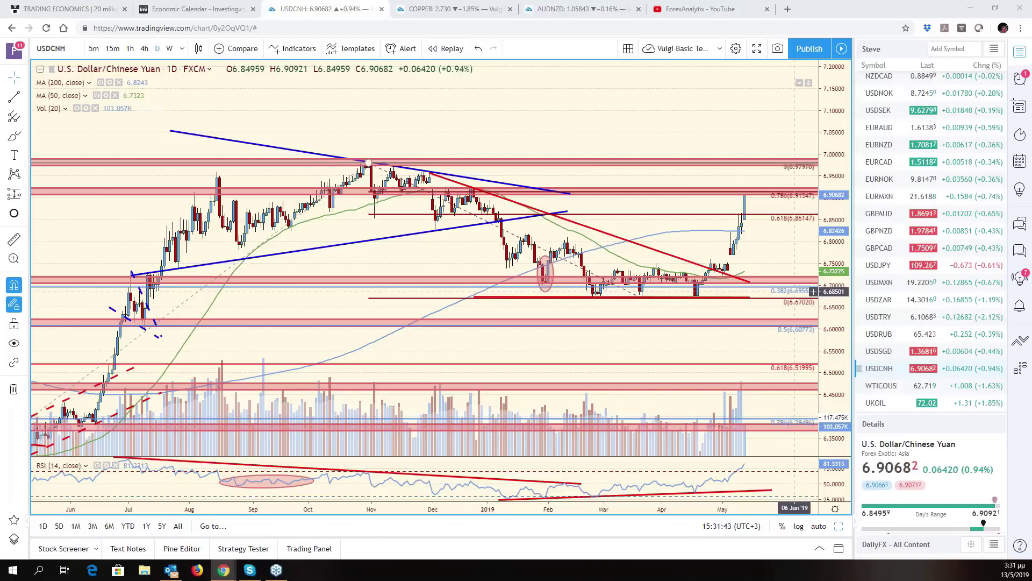
drag(785, 256, 759, 256)
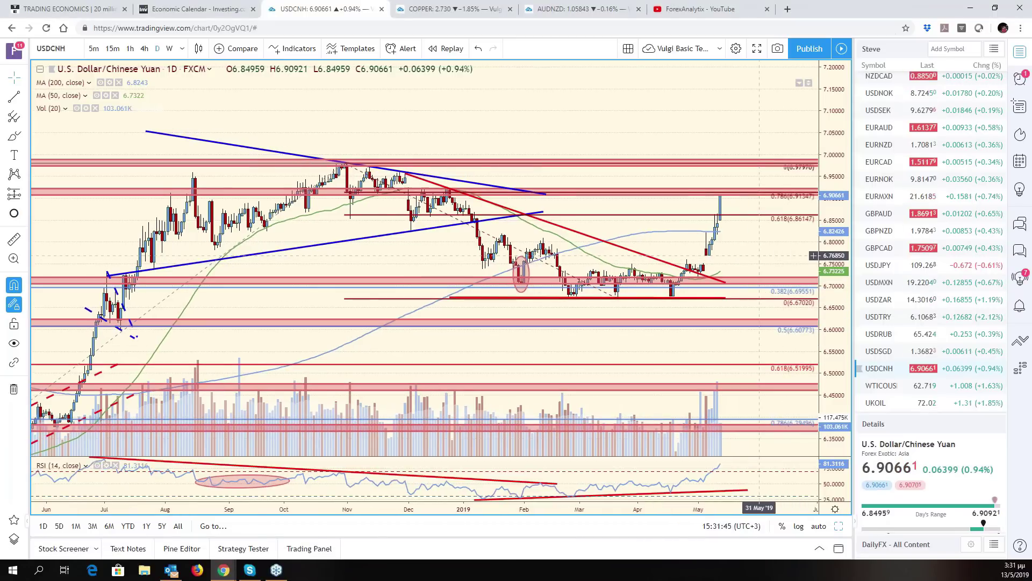
scroll(759, 256, down, 4)
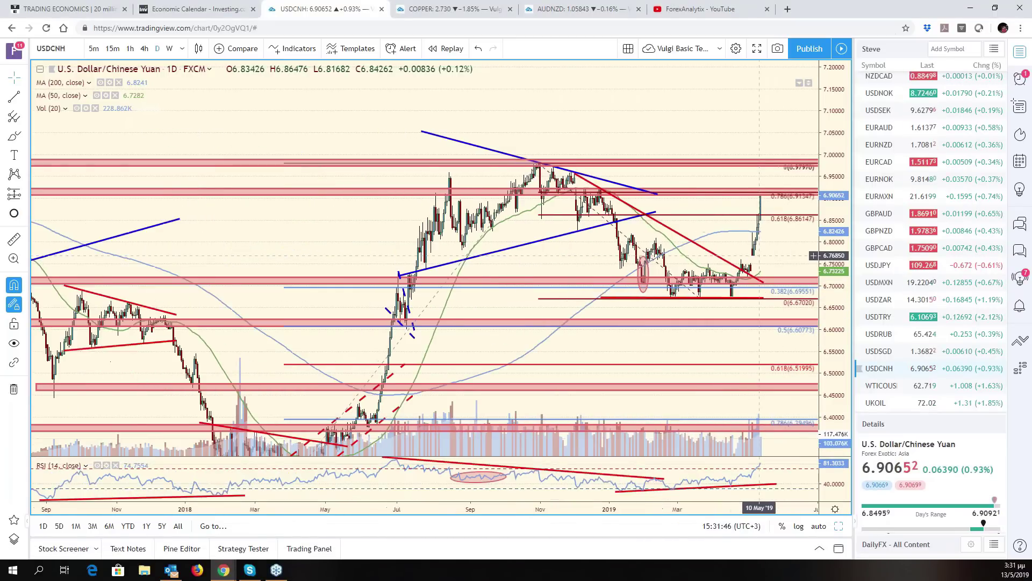
drag(779, 246, 760, 255)
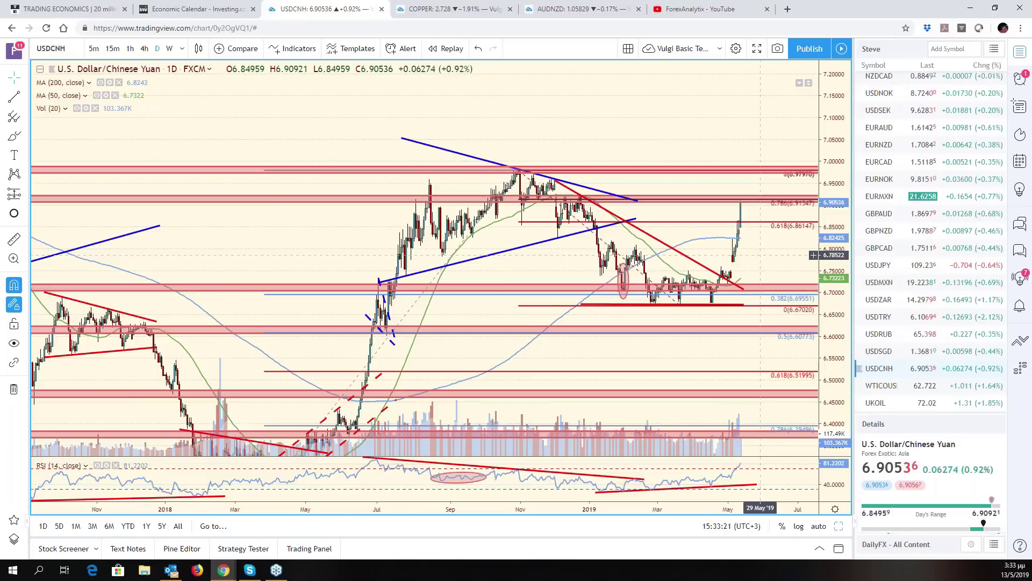
scroll(702, 219, down, 2)
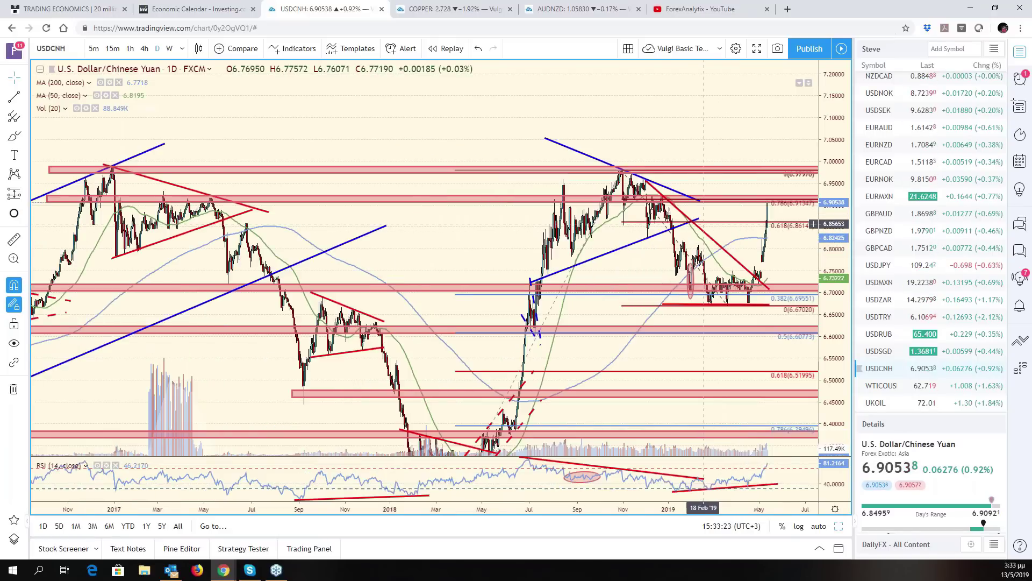
scroll(704, 224, down, 3)
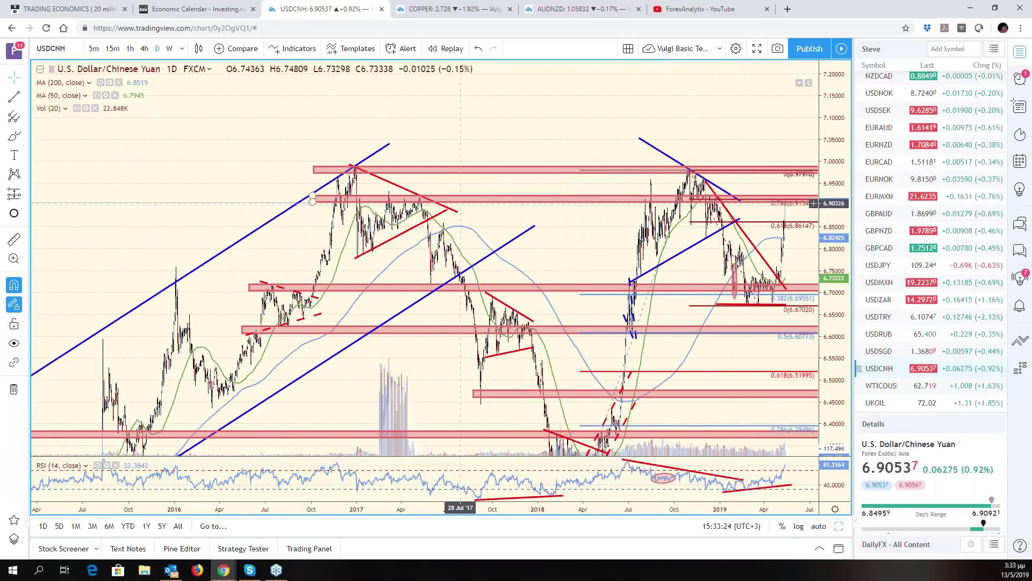
scroll(749, 225, up, 3)
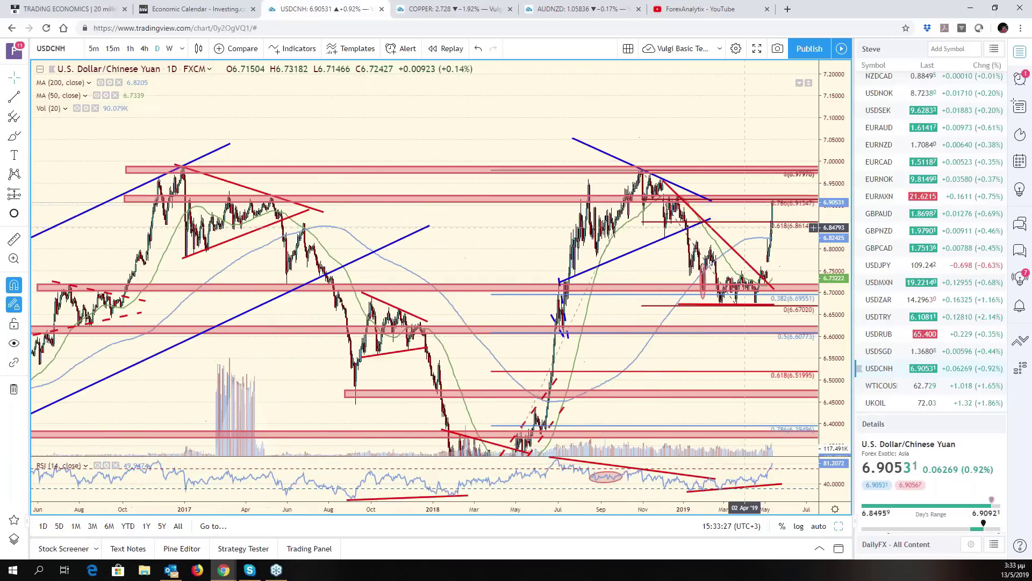
scroll(752, 226, up, 3)
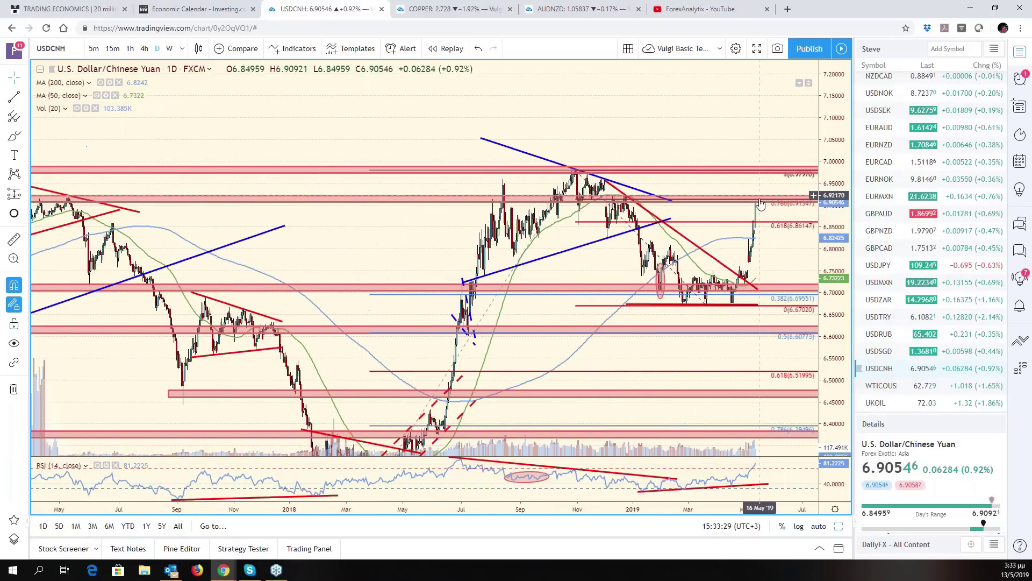
scroll(755, 227, up, 5)
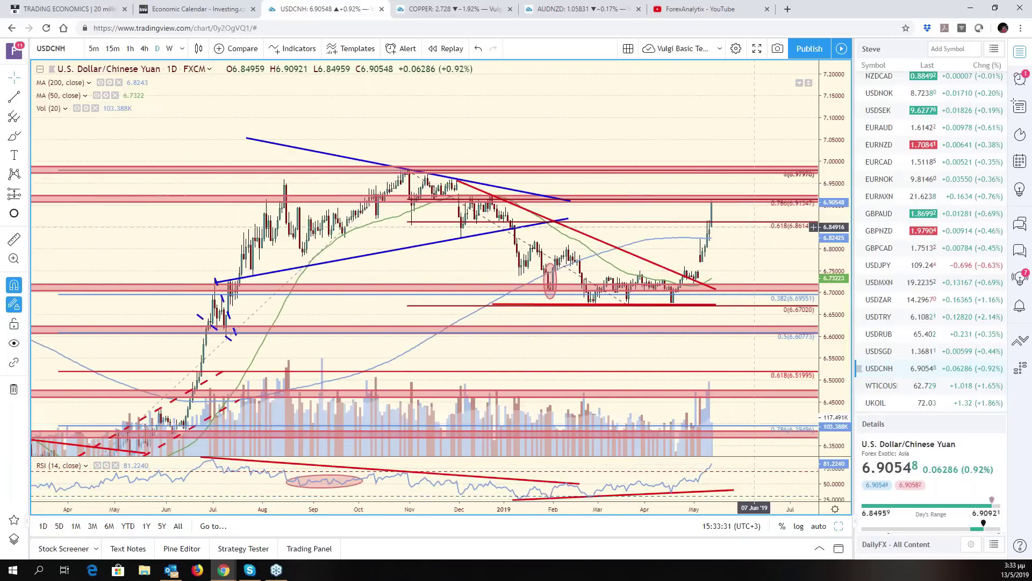
scroll(704, 212, down, 5)
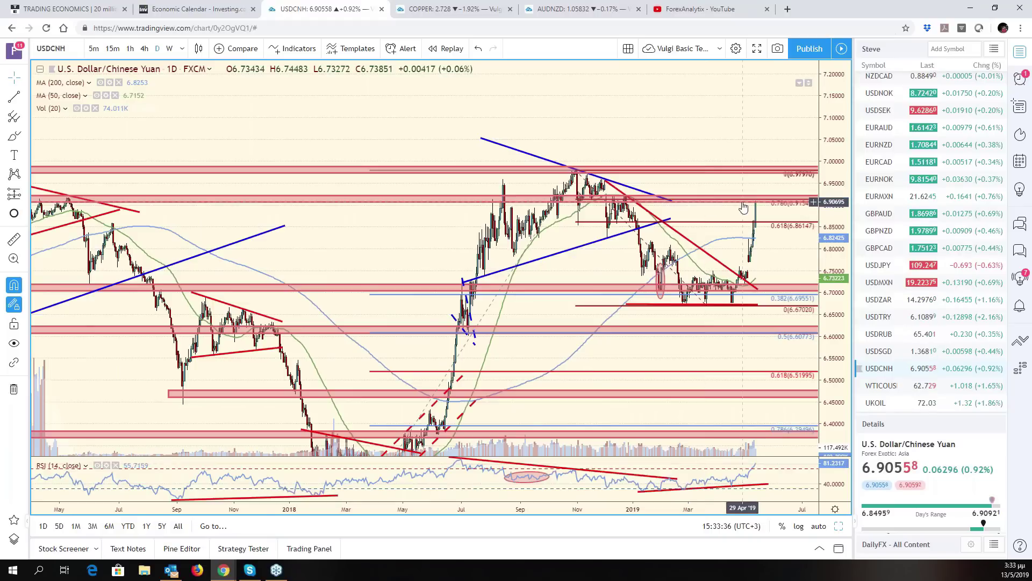
scroll(744, 207, up, 1)
scroll(743, 207, up, 5)
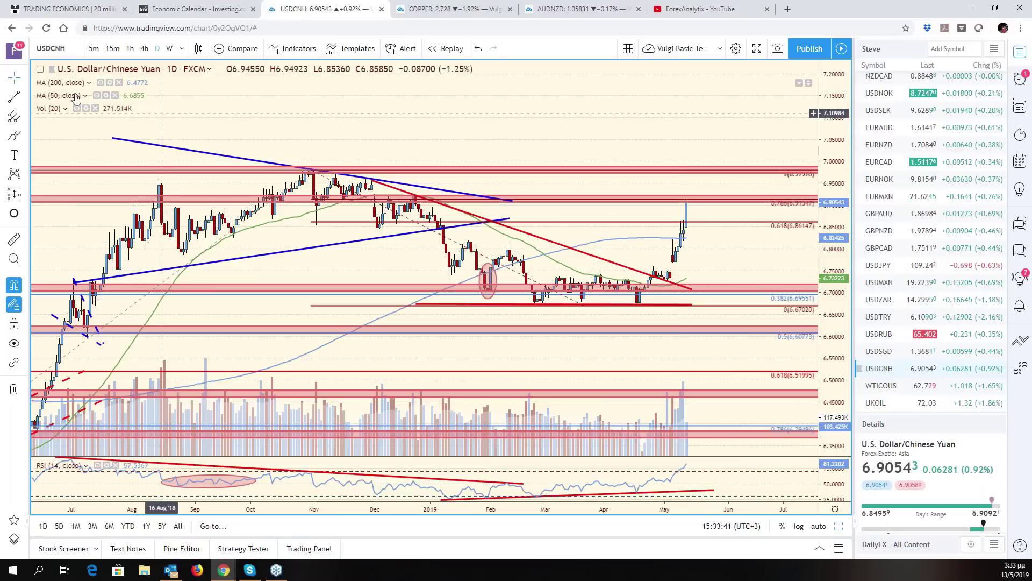
Step: Draw a red trend line dropping from the recent USDCNH high and set its width
click(12, 97)
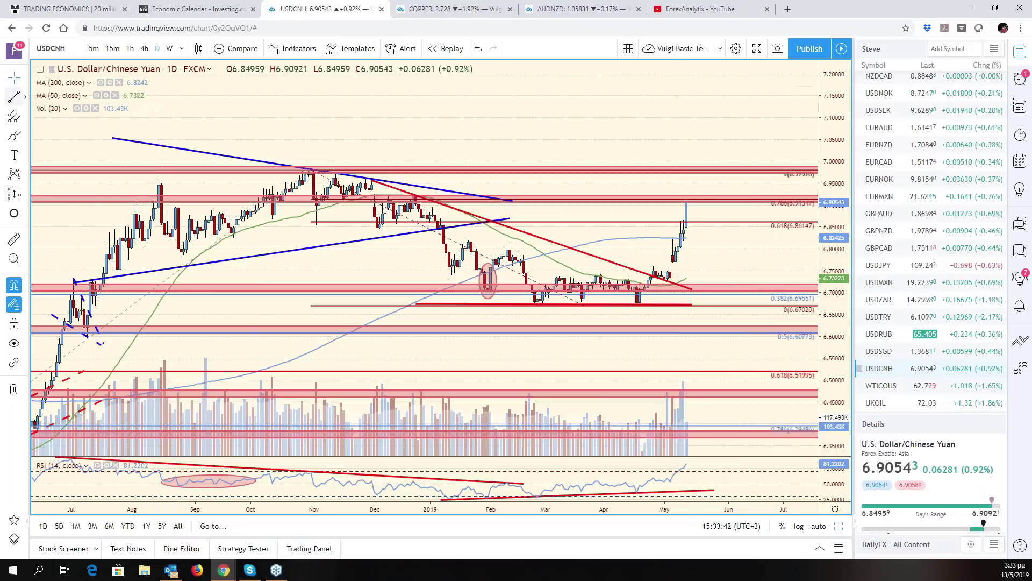
click(689, 201)
click(714, 235)
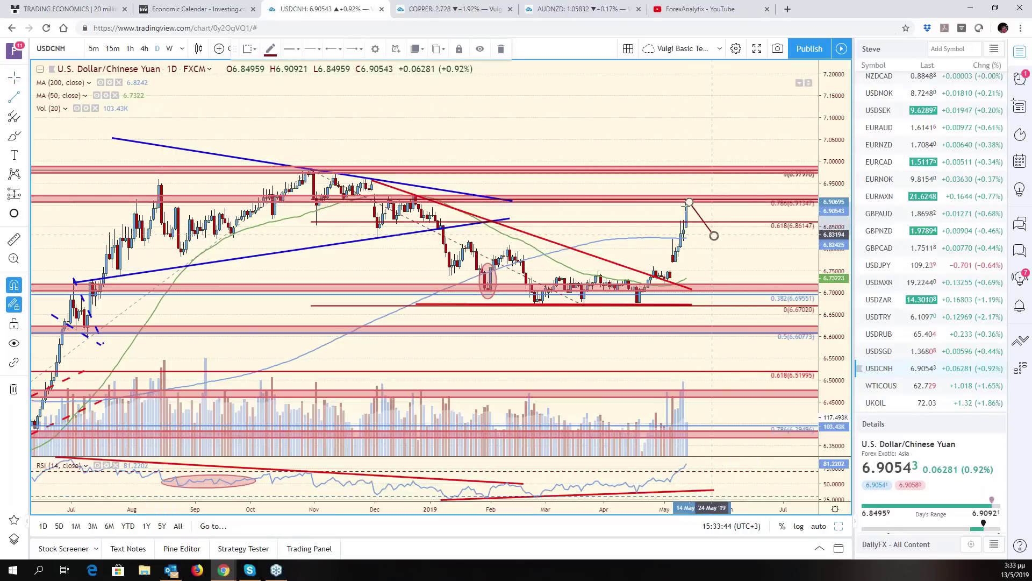
click(270, 50)
click(284, 86)
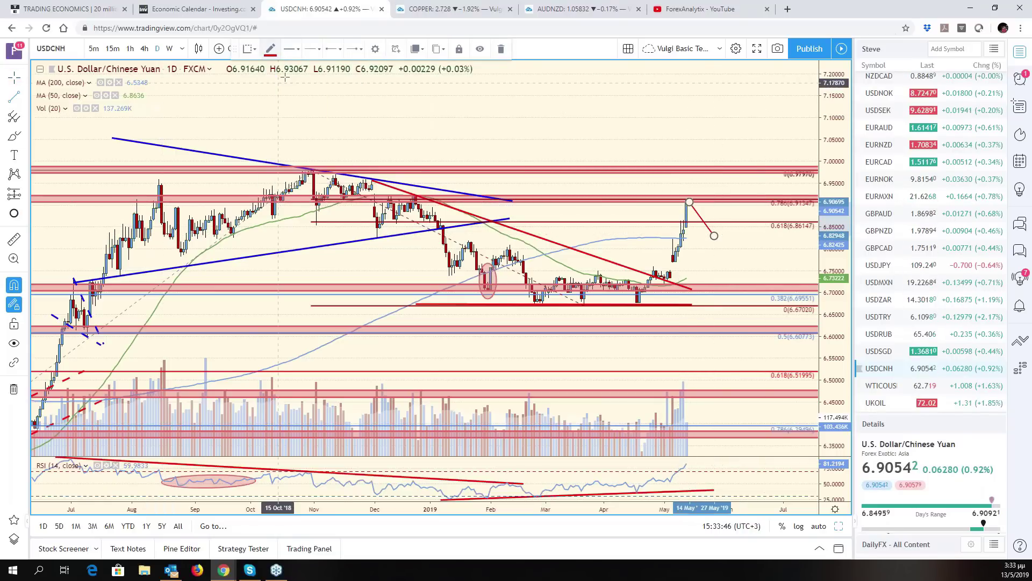
click(290, 49)
click(318, 68)
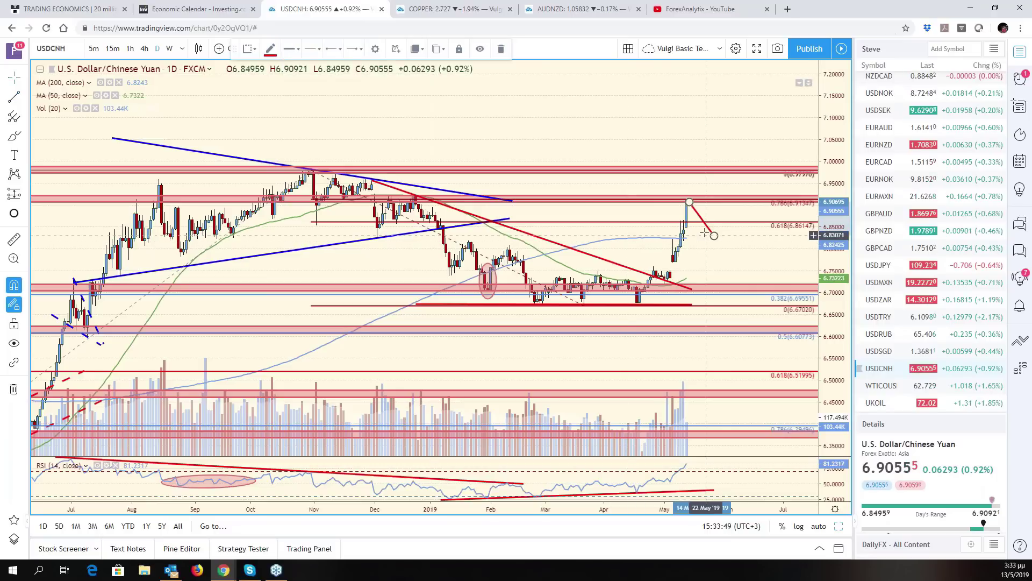
Step: Add a rising leg from the projected dip up to about 7.08
click(14, 99)
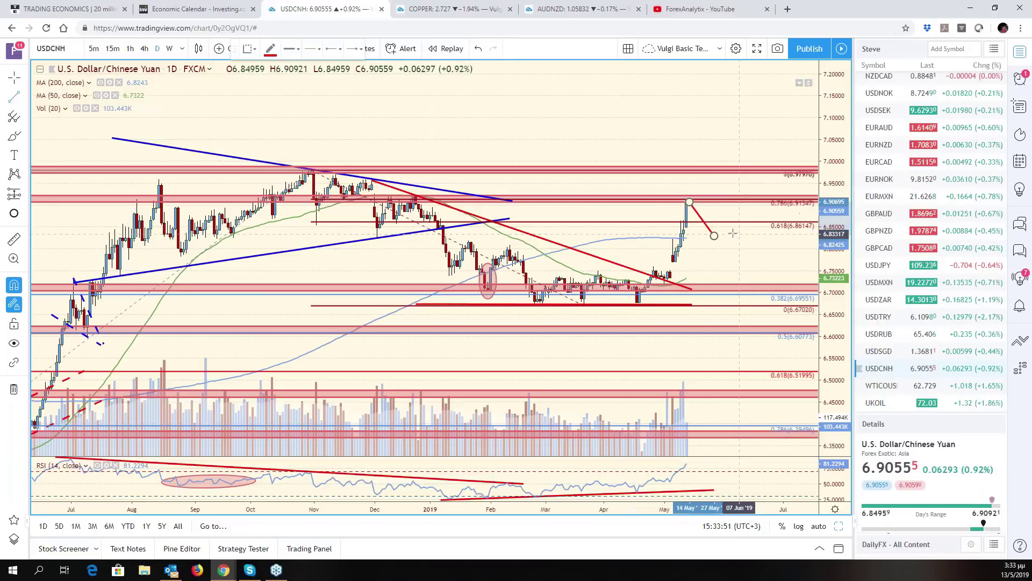
click(714, 234)
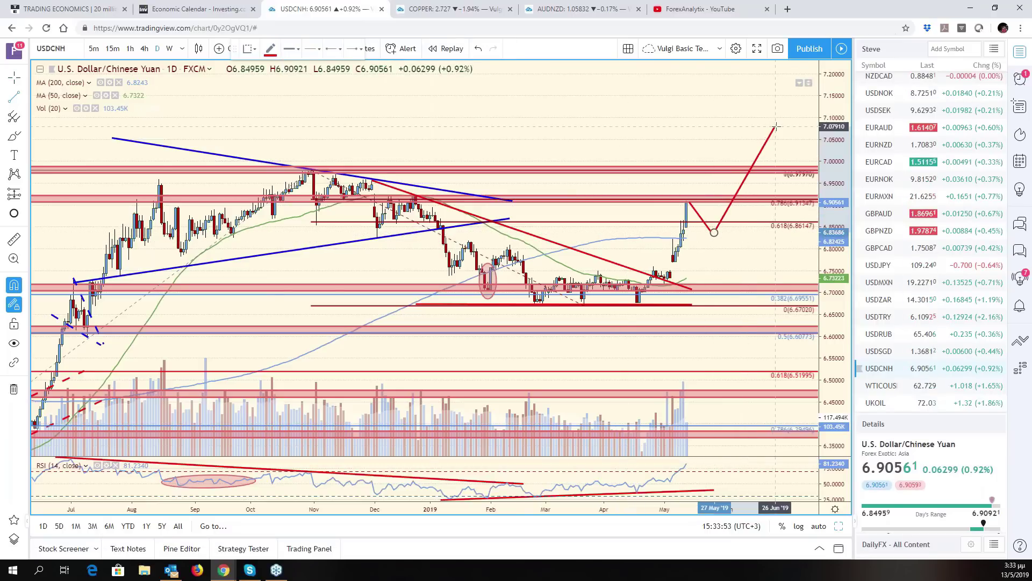
click(774, 127)
click(693, 115)
scroll(693, 115, down, 5)
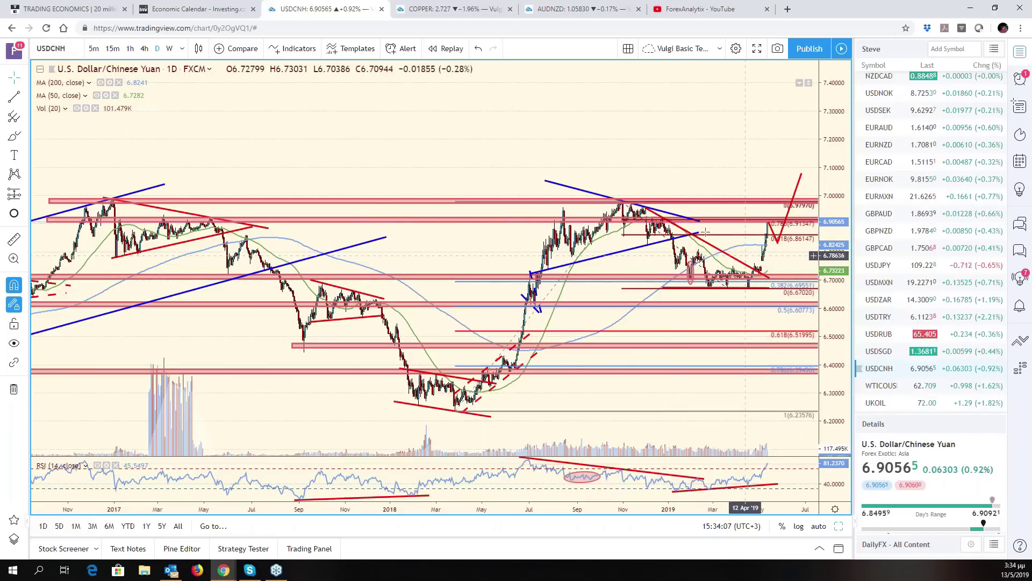
Step: Auto-fit and pan USDCNH around the red V projection, then maximise the S&P 500 pane
scroll(675, 243, up, 5)
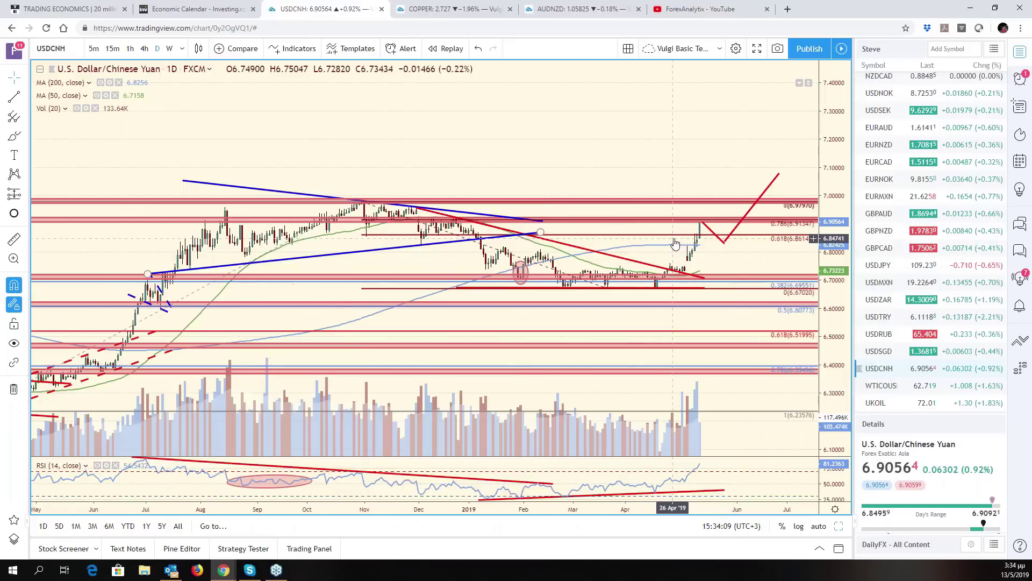
click(819, 526)
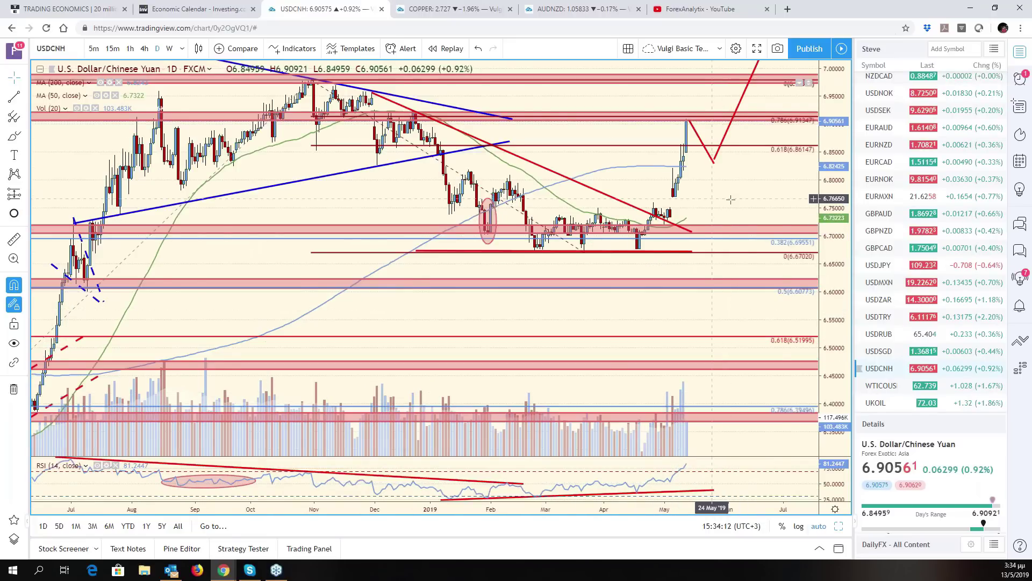
drag(728, 201, 797, 207)
click(779, 160)
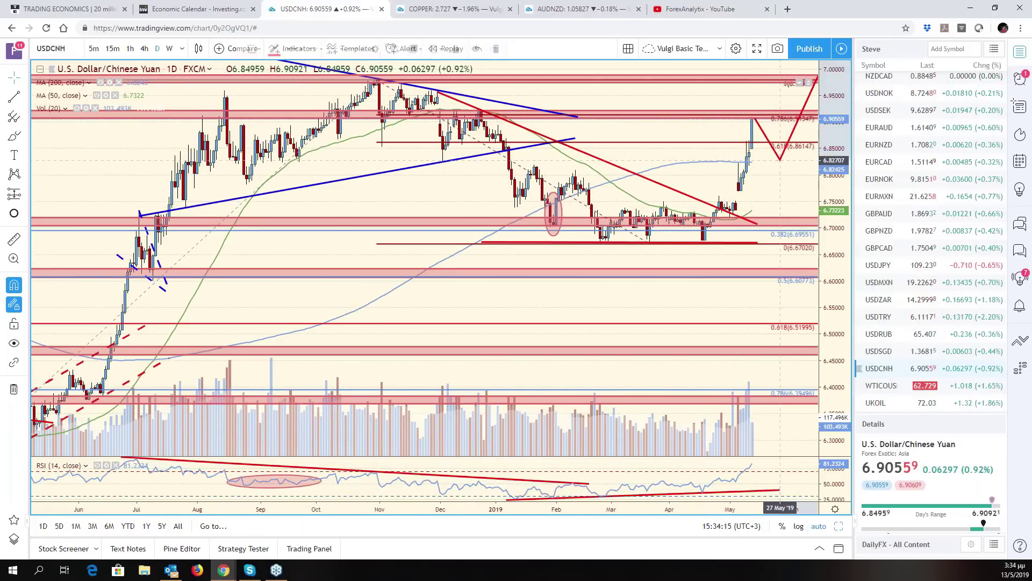
click(775, 186)
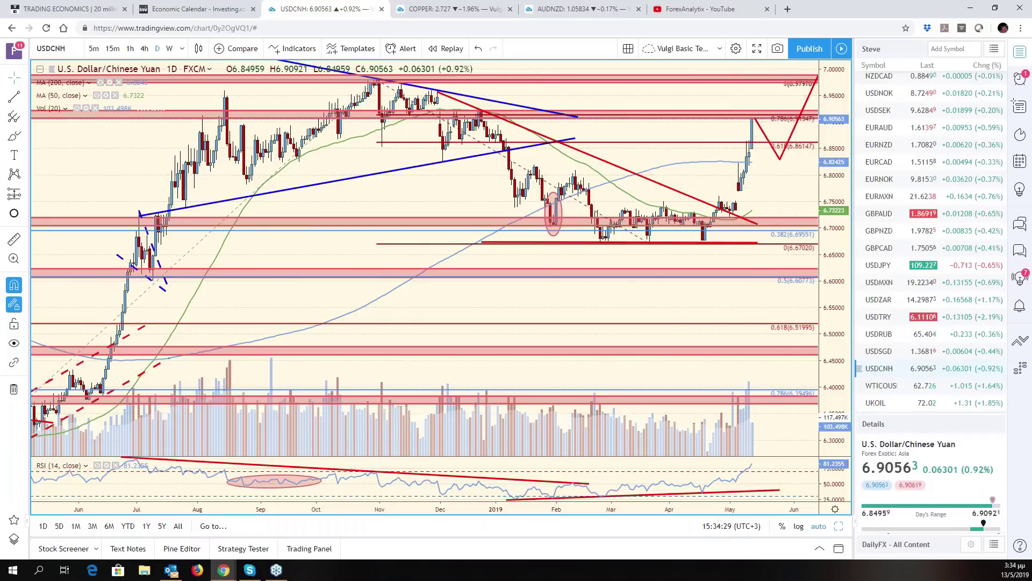
drag(790, 184, 807, 185)
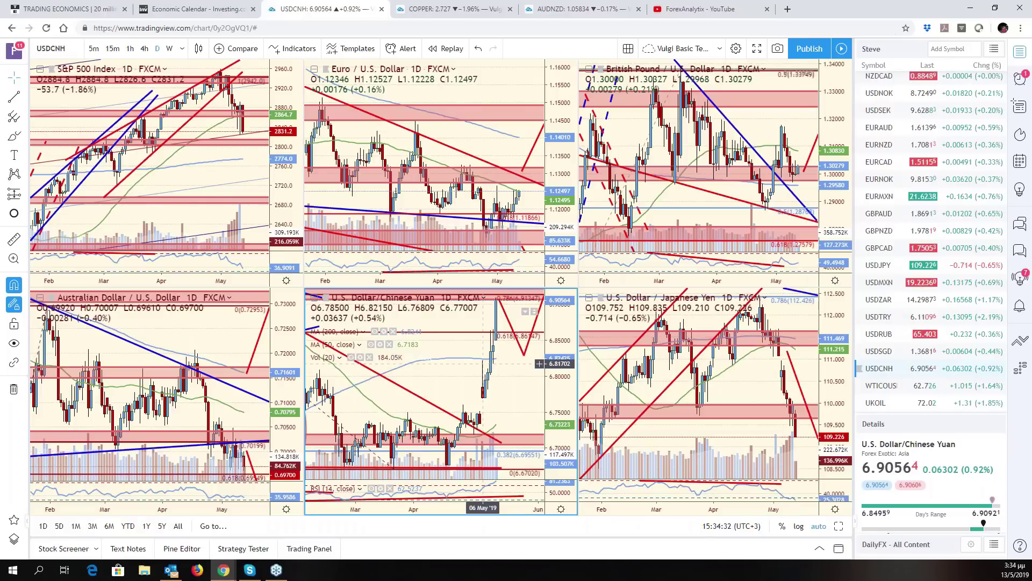
drag(506, 392, 520, 392)
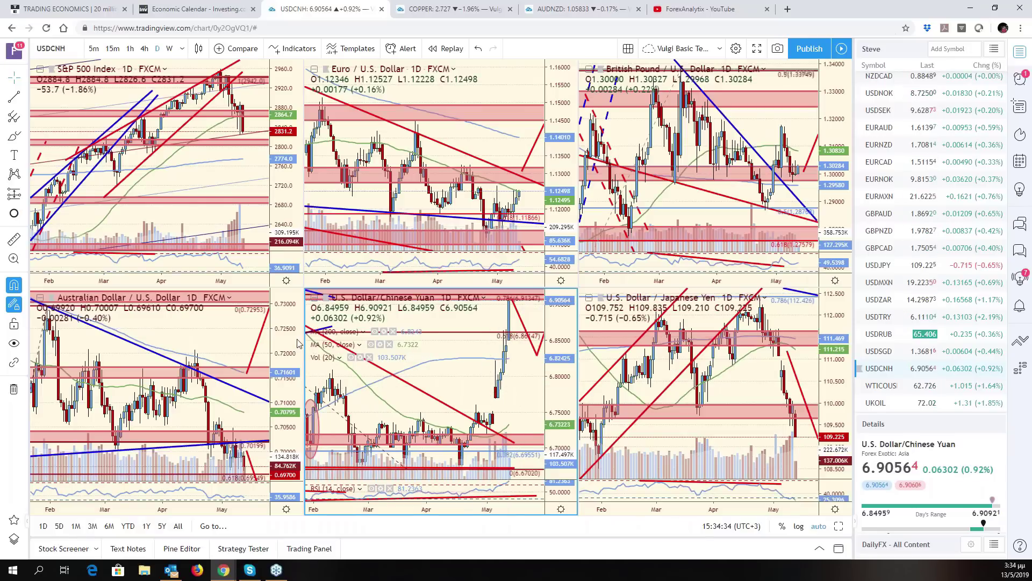
click(237, 175)
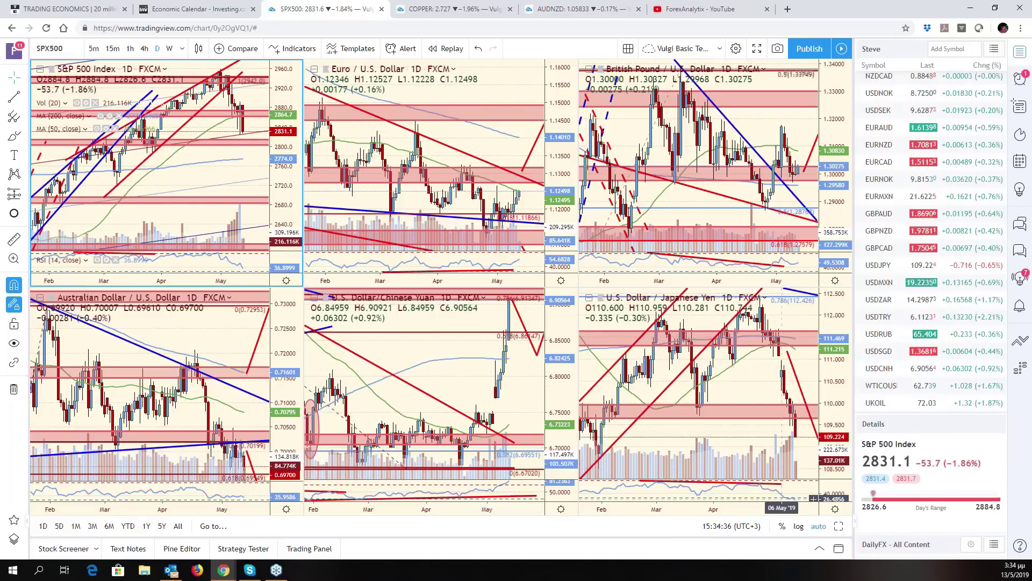
key(alt+Return)
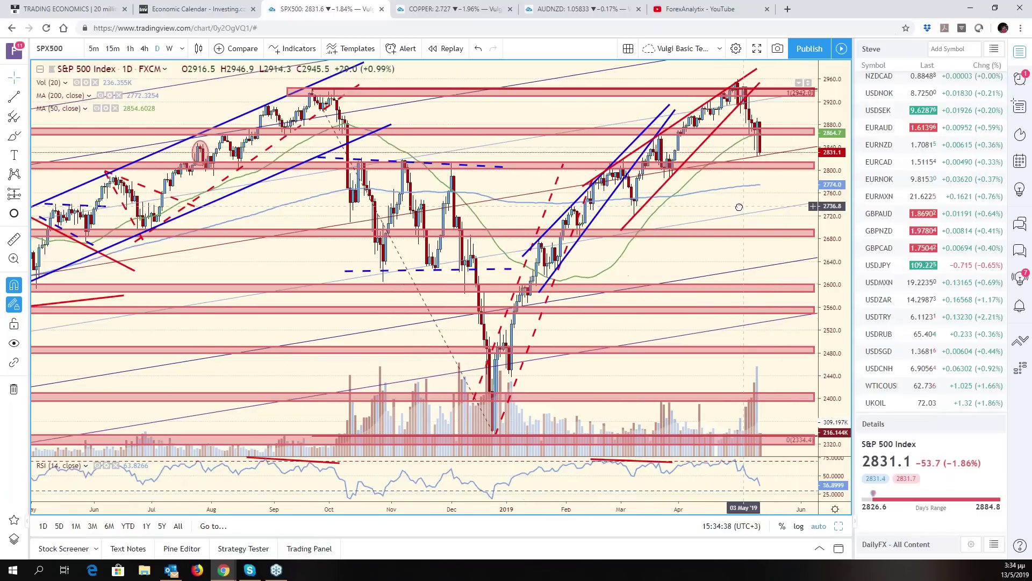
Step: Nudge the S&P 500 chart toward recent dates and scroll the watchlist up to the indices
drag(741, 207, 730, 206)
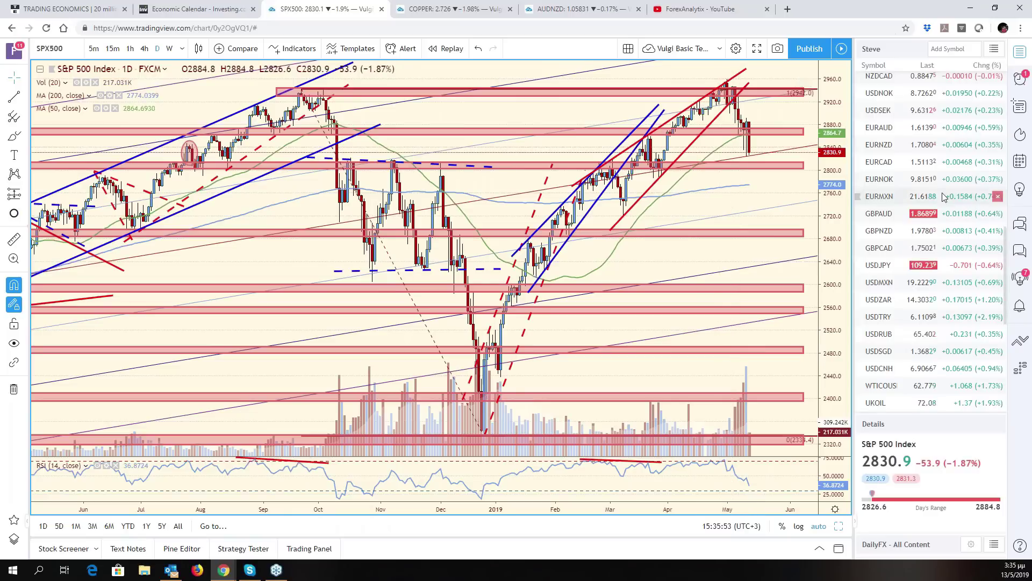
scroll(942, 197, up, 5)
scroll(941, 198, up, 3)
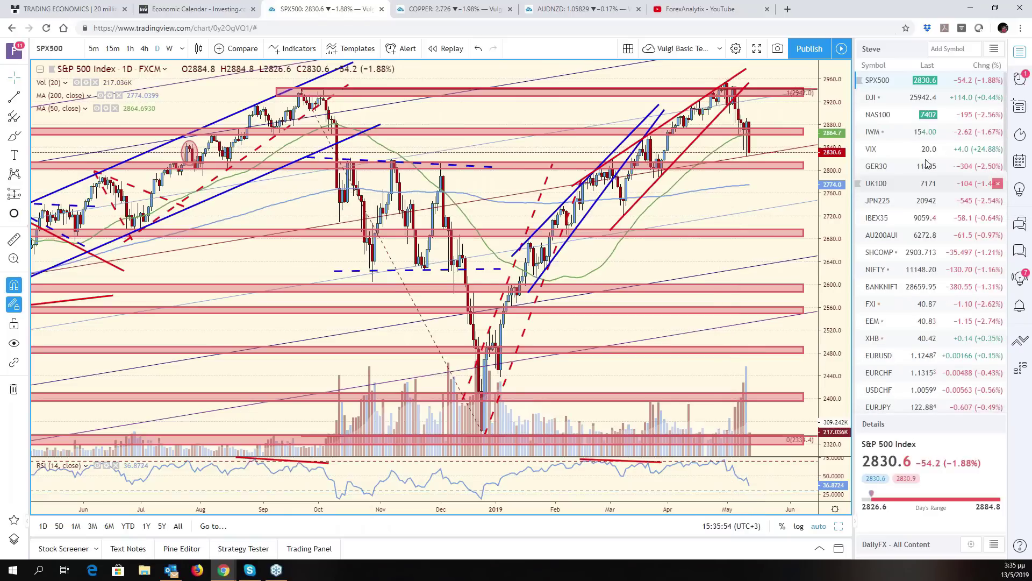
Step: On VIX, move the red projection's top onto the pink zone near 25, then open GER30
click(891, 153)
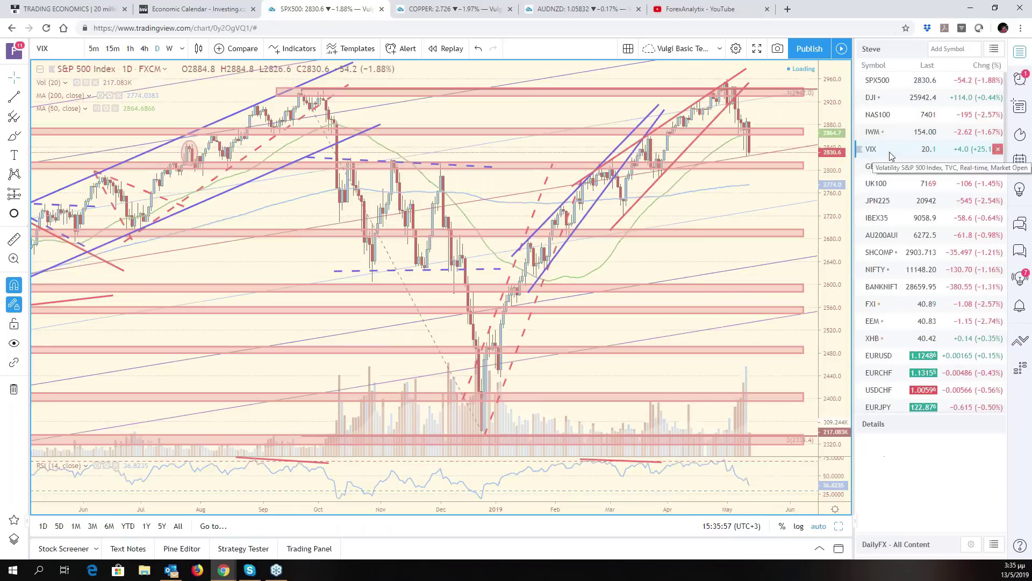
drag(731, 261, 690, 261)
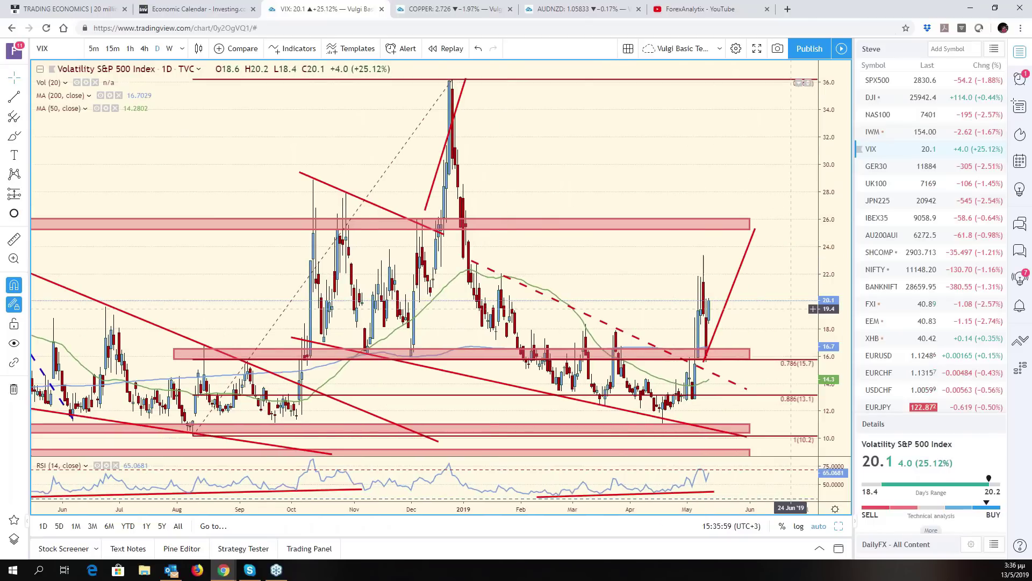
drag(833, 333, 834, 376)
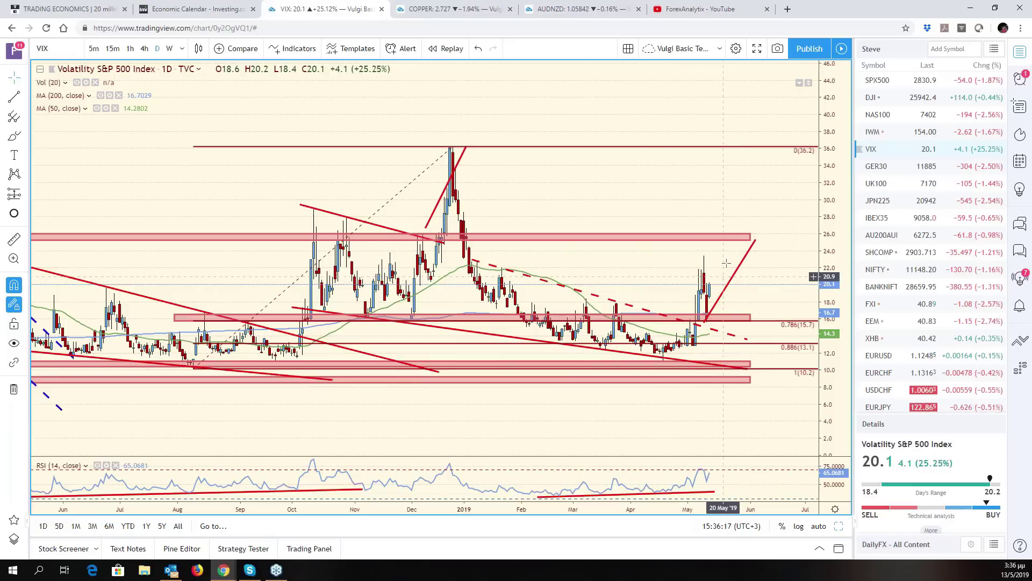
drag(755, 240, 751, 235)
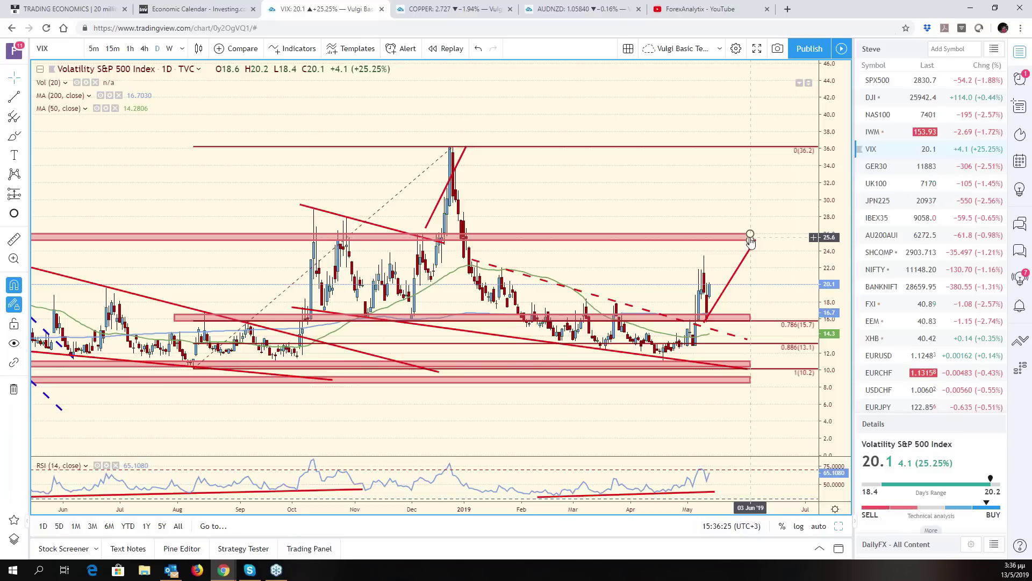
drag(754, 242, 818, 275)
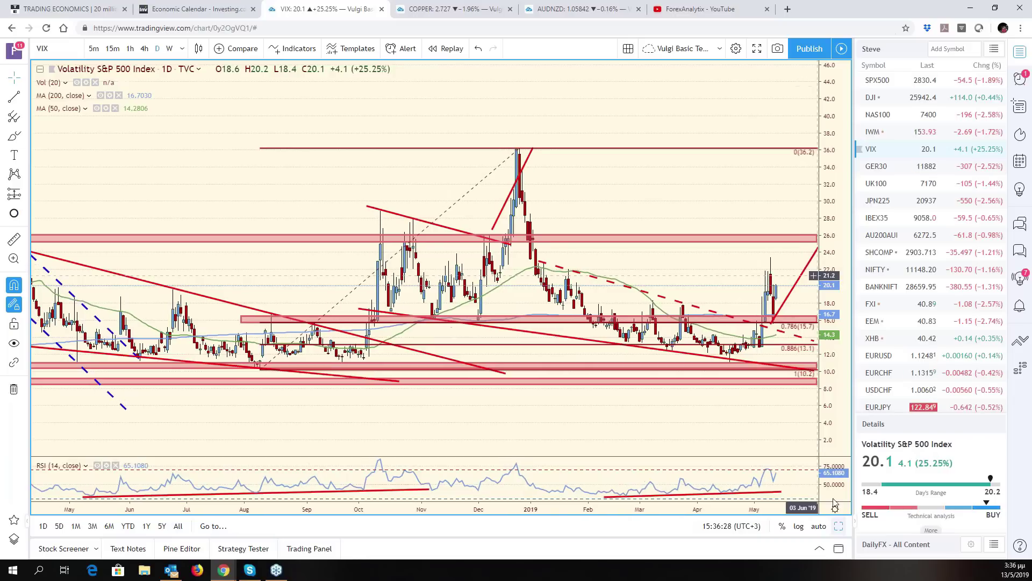
click(889, 168)
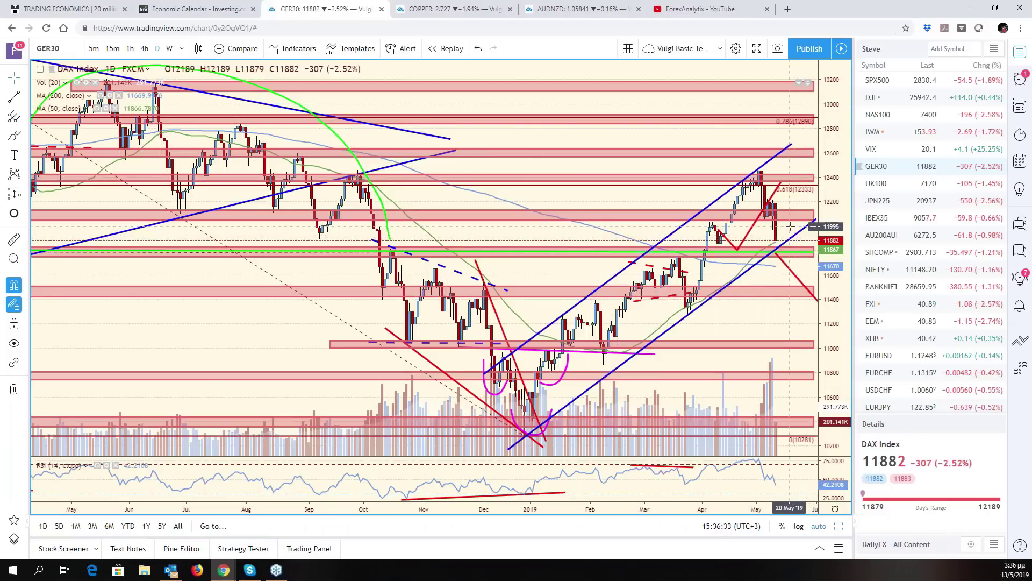
Step: Lower the DAX red downward projection toward about 10871, then open UK100
drag(791, 227, 751, 225)
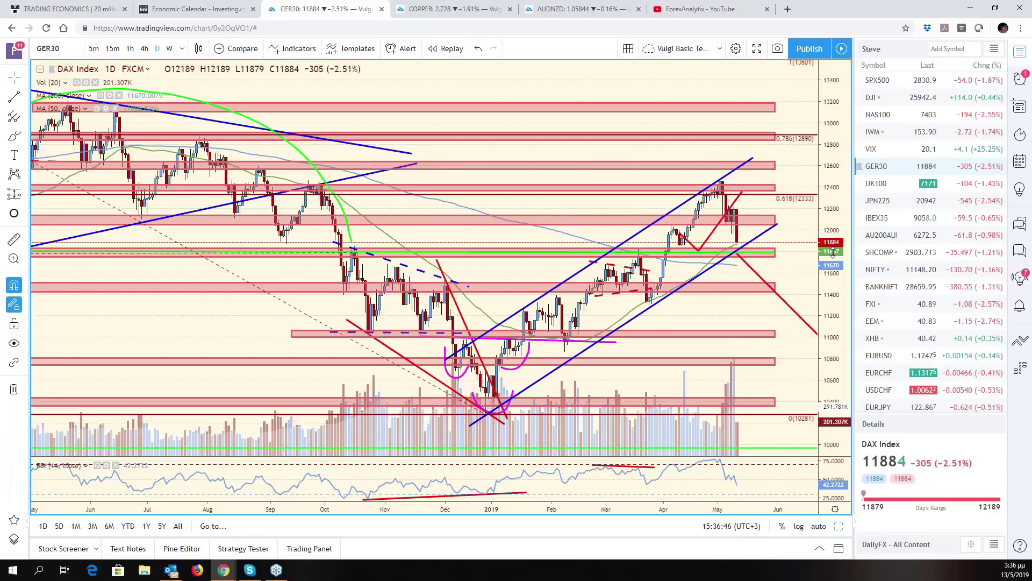
scroll(671, 341, down, 5)
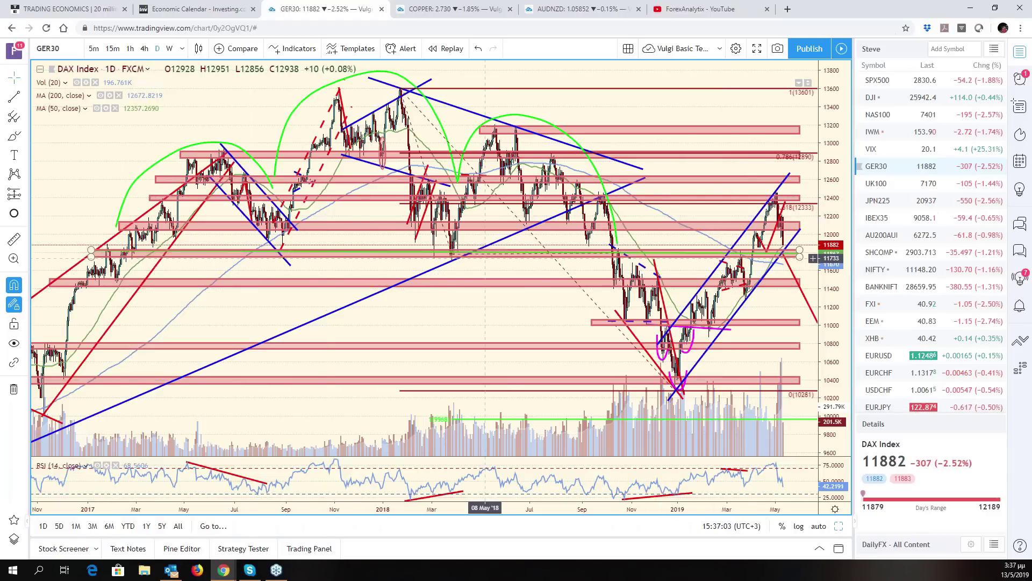
scroll(485, 258, up, 5)
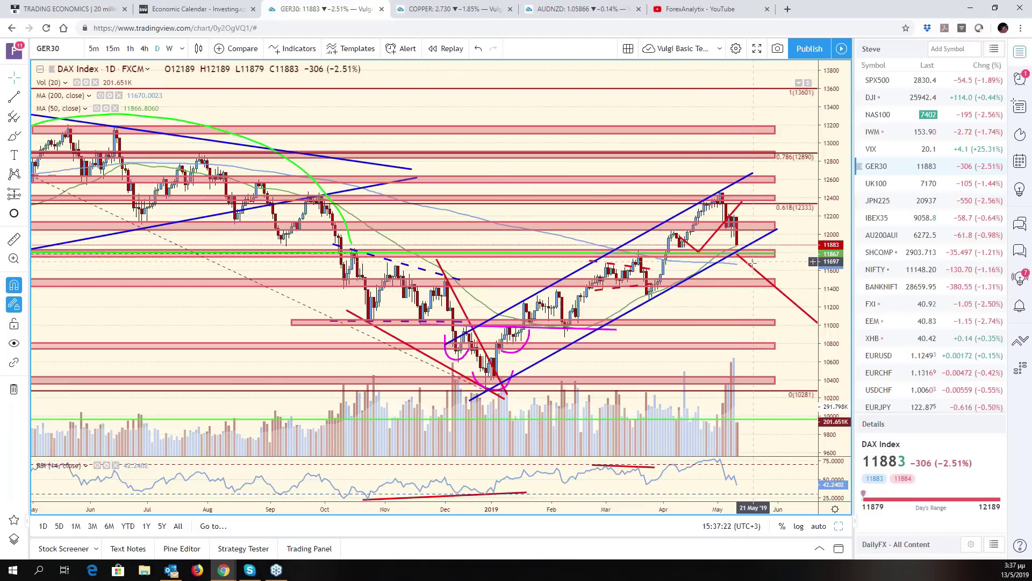
mouse_move(755, 272)
mouse_down()
mouse_move(726, 282)
mouse_move(738, 262)
mouse_up()
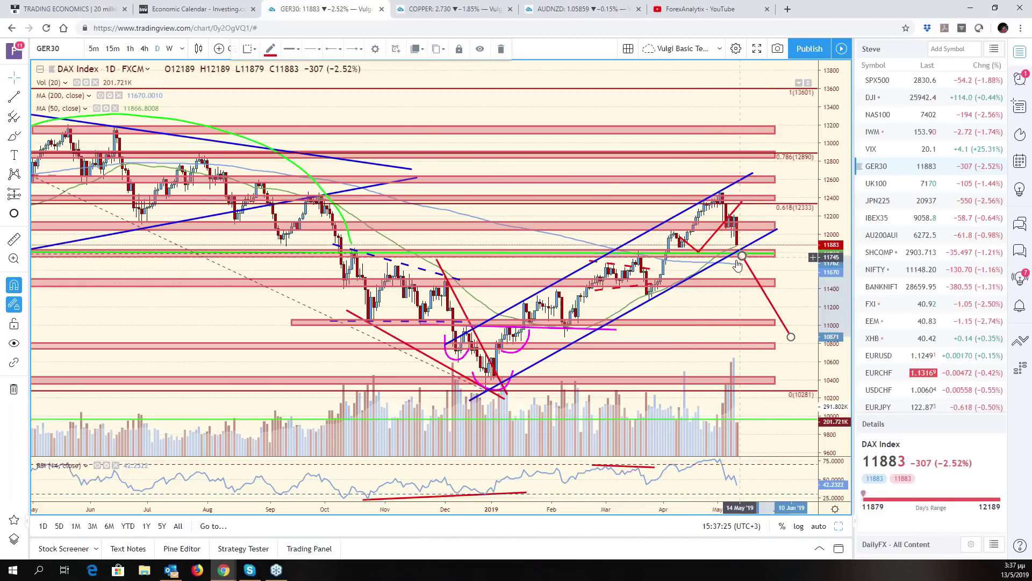
scroll(738, 263, down, 3)
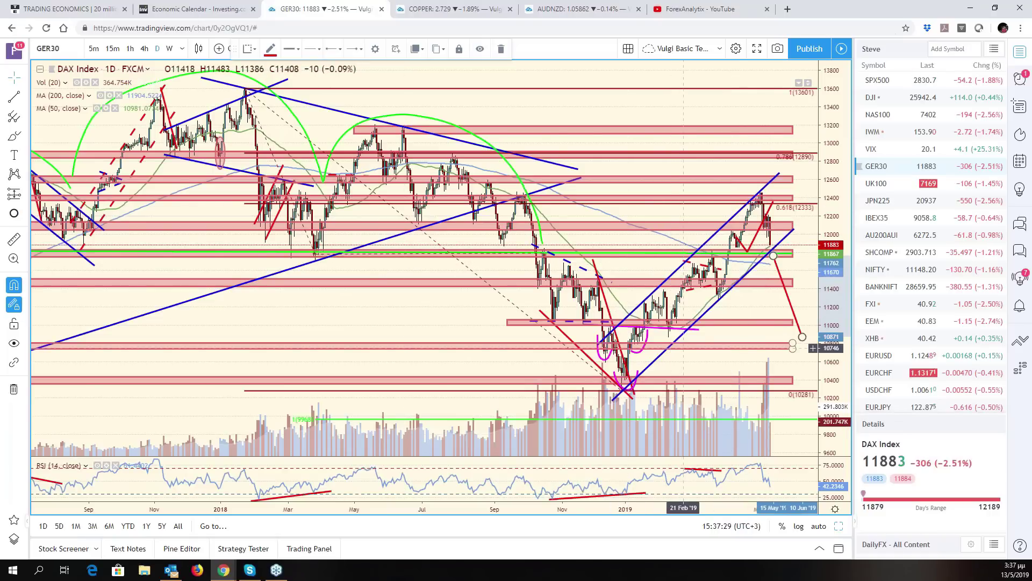
scroll(704, 260, up, 2)
scroll(704, 260, up, 3)
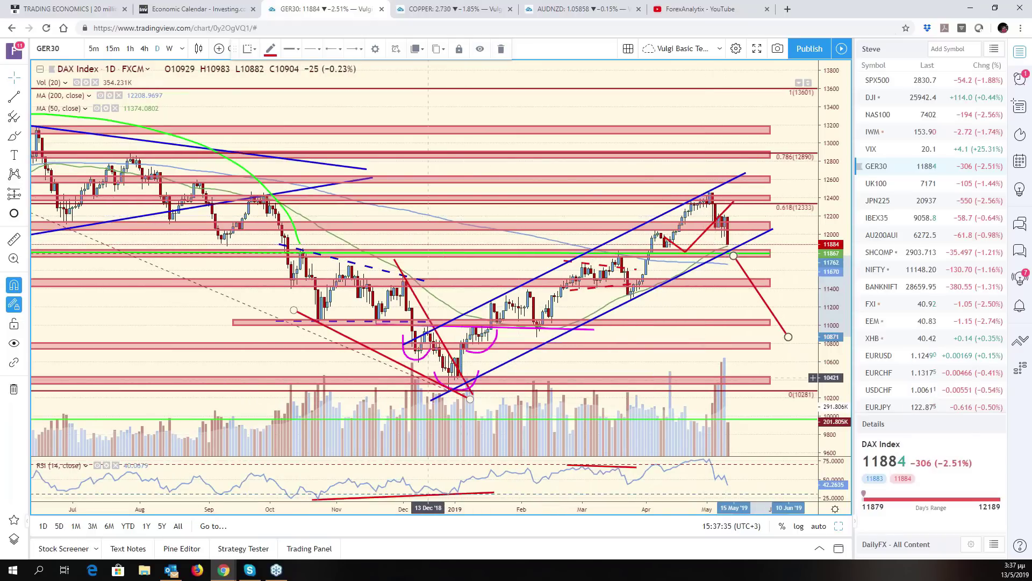
click(889, 188)
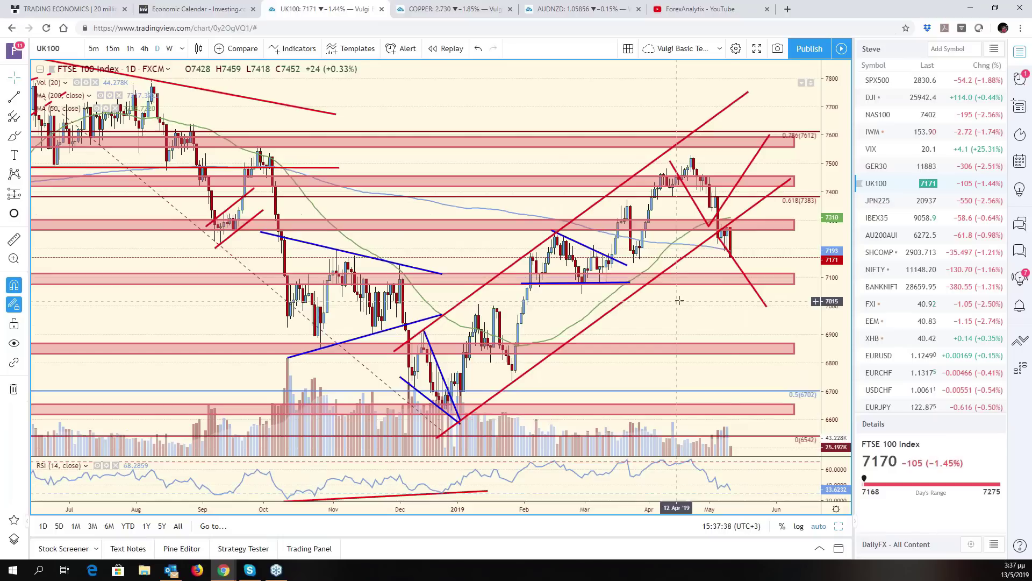
Step: Move down the watchlist from UK100 to the JPN225 daily chart
scroll(742, 268, down, 1)
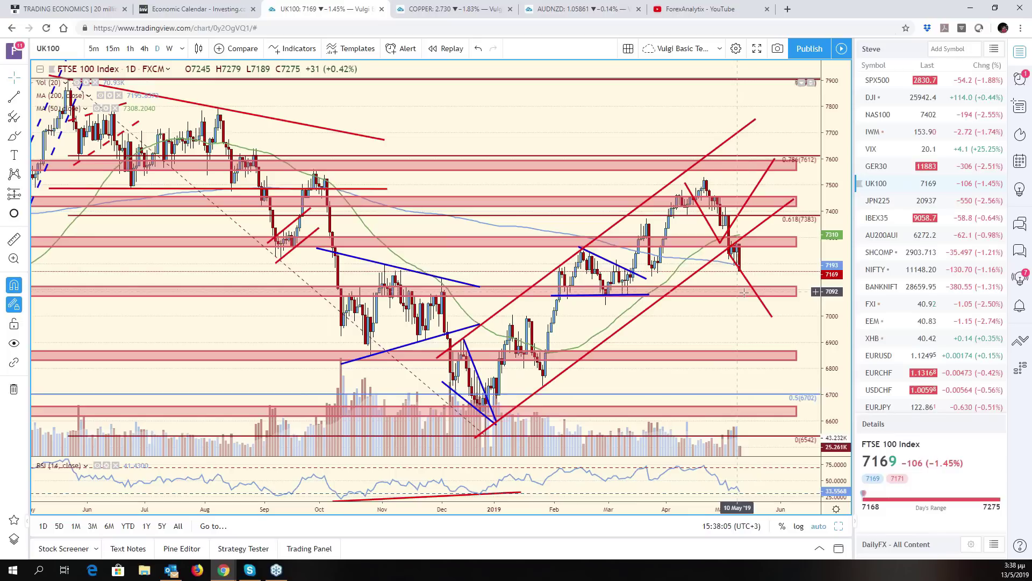
key(Down)
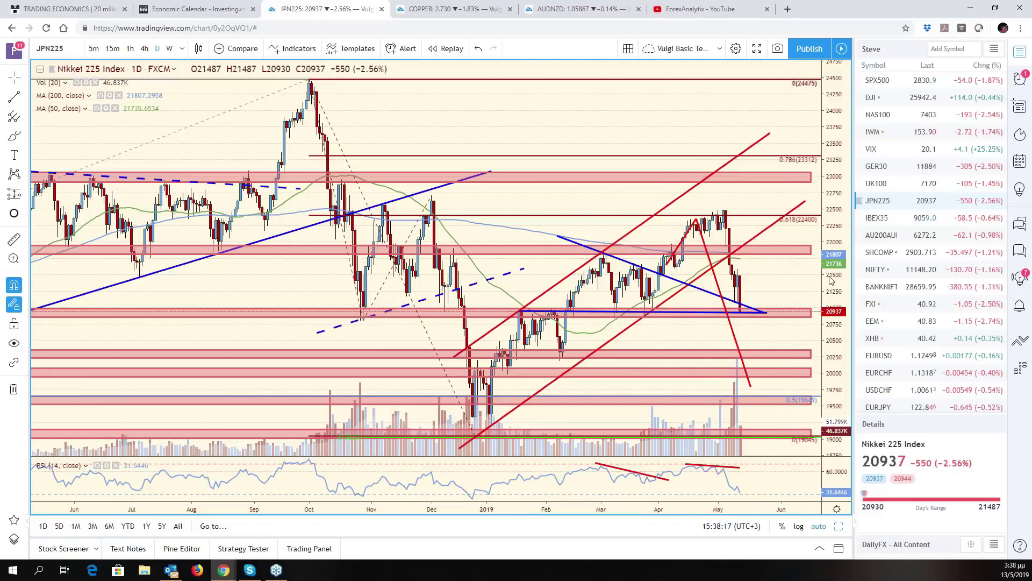
Step: Rescale the Nikkei 225 chart, select its blue trendline, then open NAS100
drag(833, 322, 759, 348)
scroll(758, 348, down, 3)
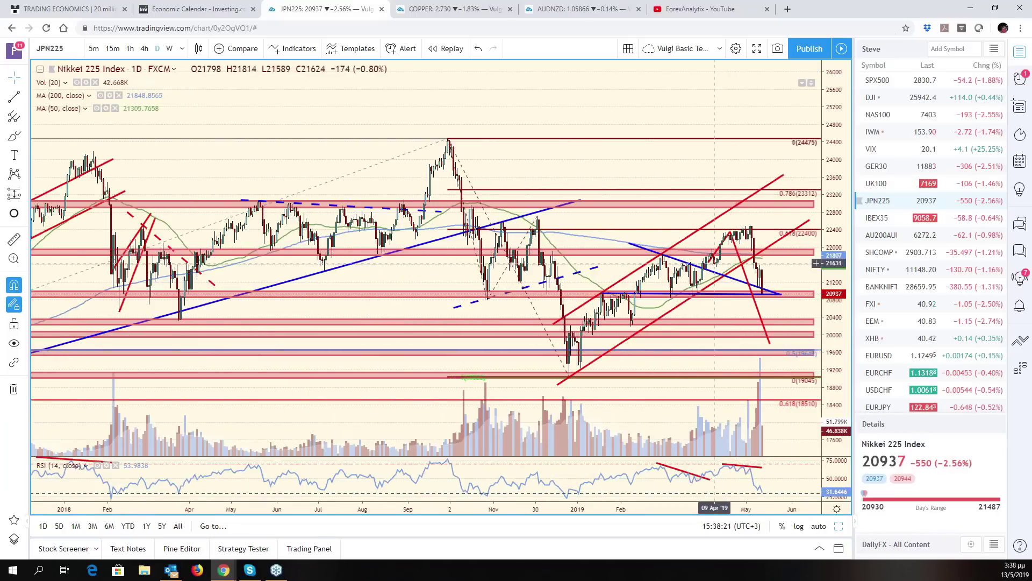
scroll(738, 285, up, 2)
scroll(741, 276, up, 1)
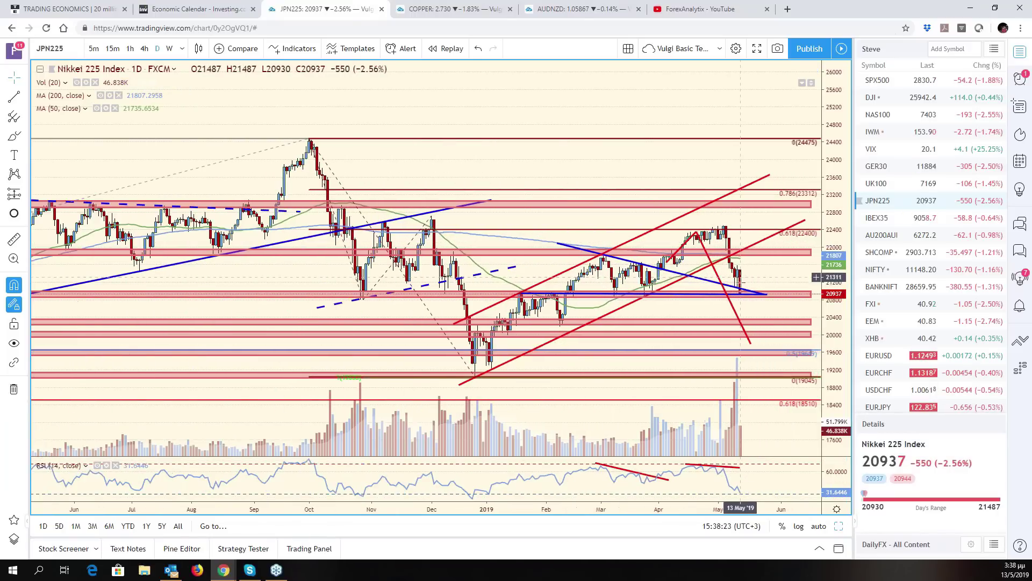
click(735, 287)
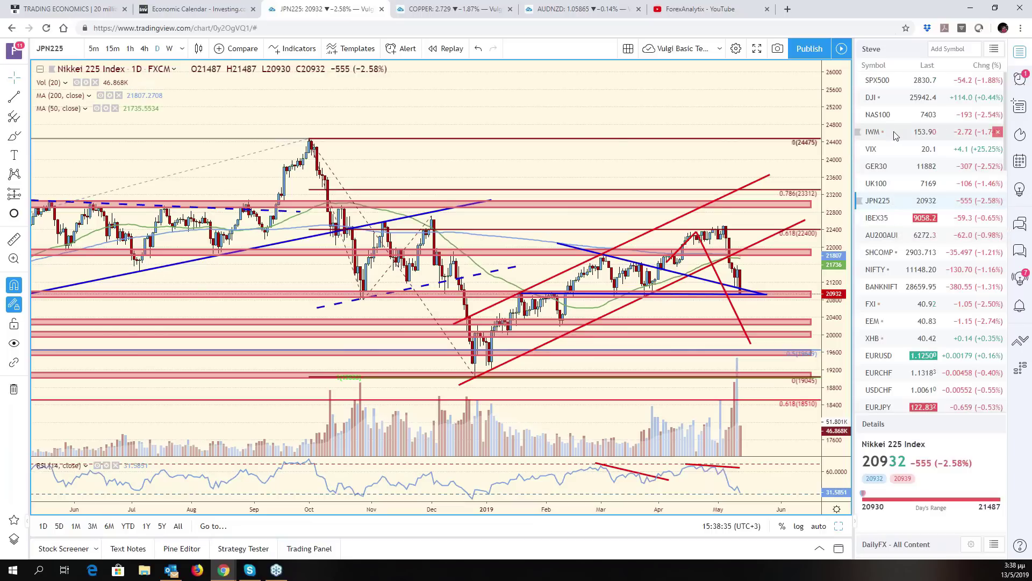
click(877, 115)
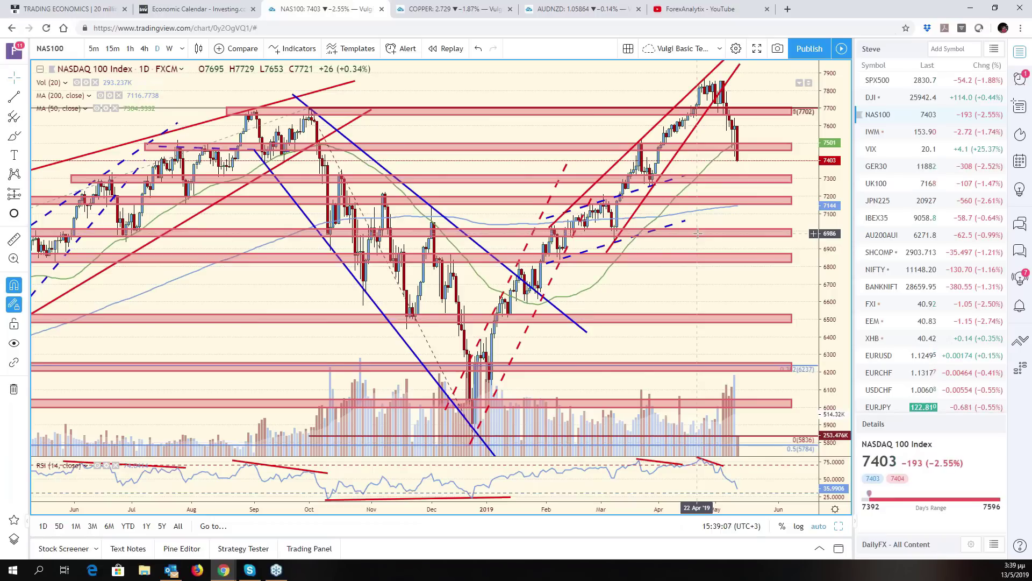
Step: Move up the watchlist from NAS100 to the SPX500 daily chart
key(Up)
key(Up)
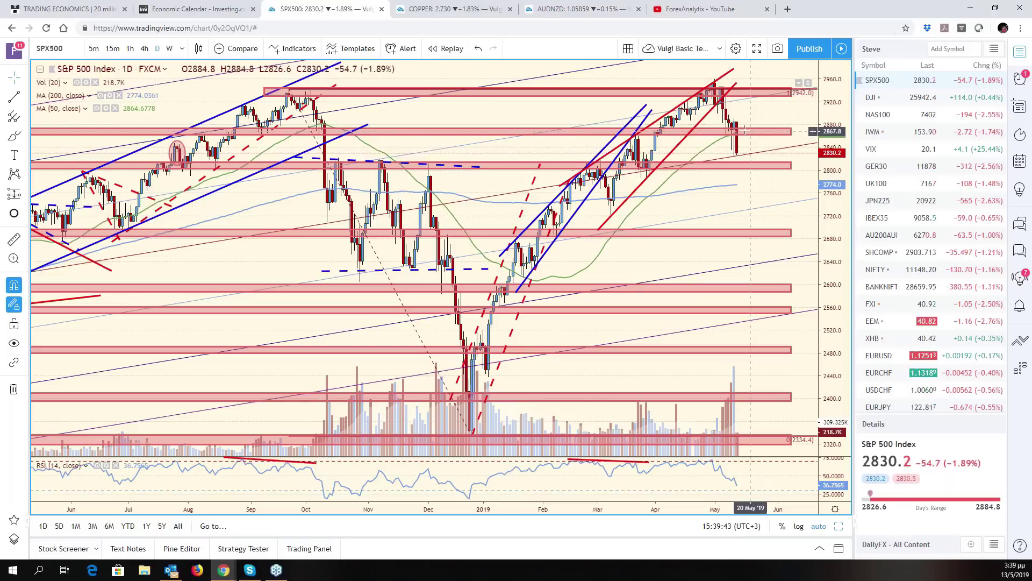
Step: Draw a red two-leg projection from the last S&P 500 candle, rising near 2880 then falling toward 2760
click(13, 119)
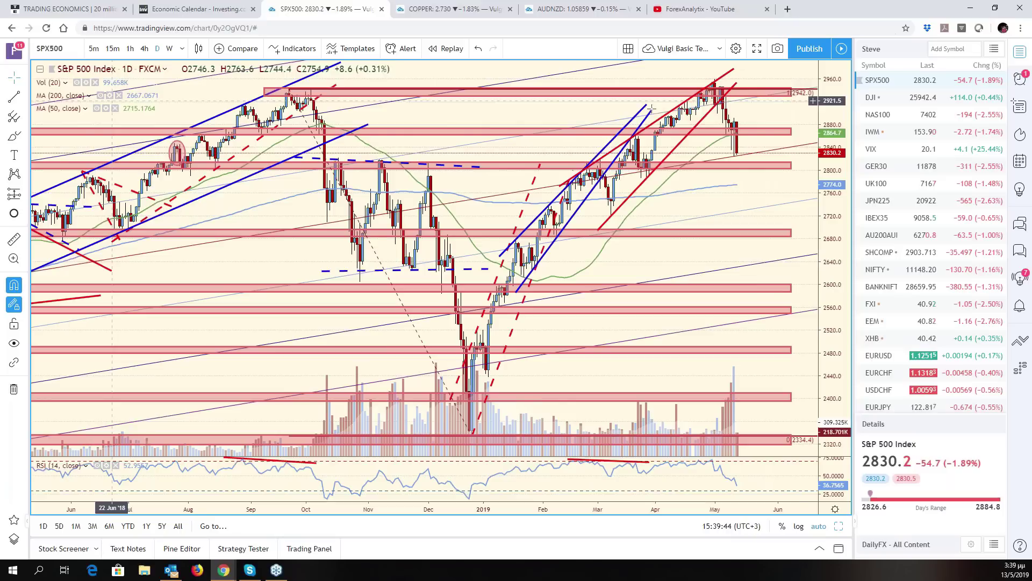
click(740, 150)
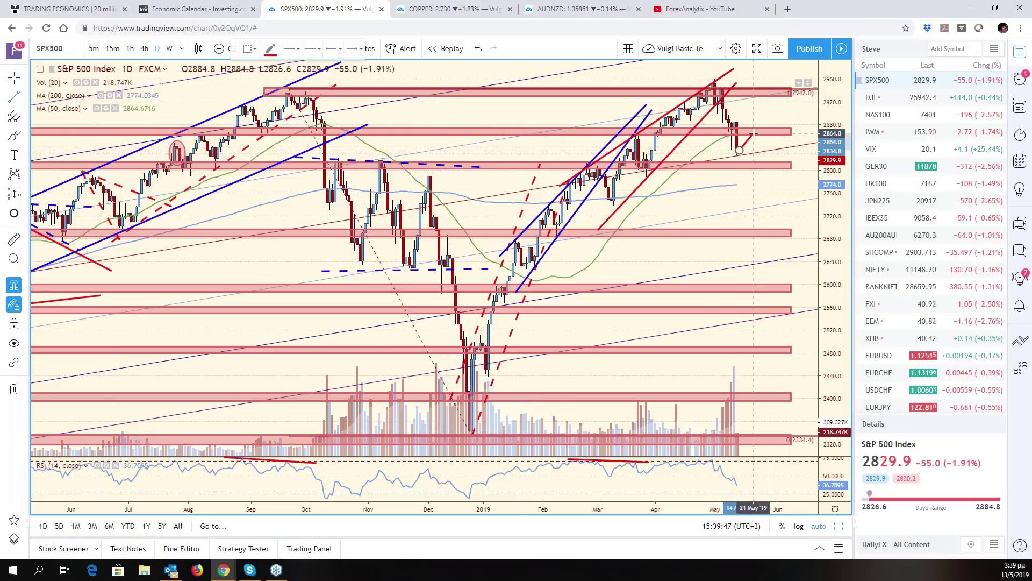
click(754, 133)
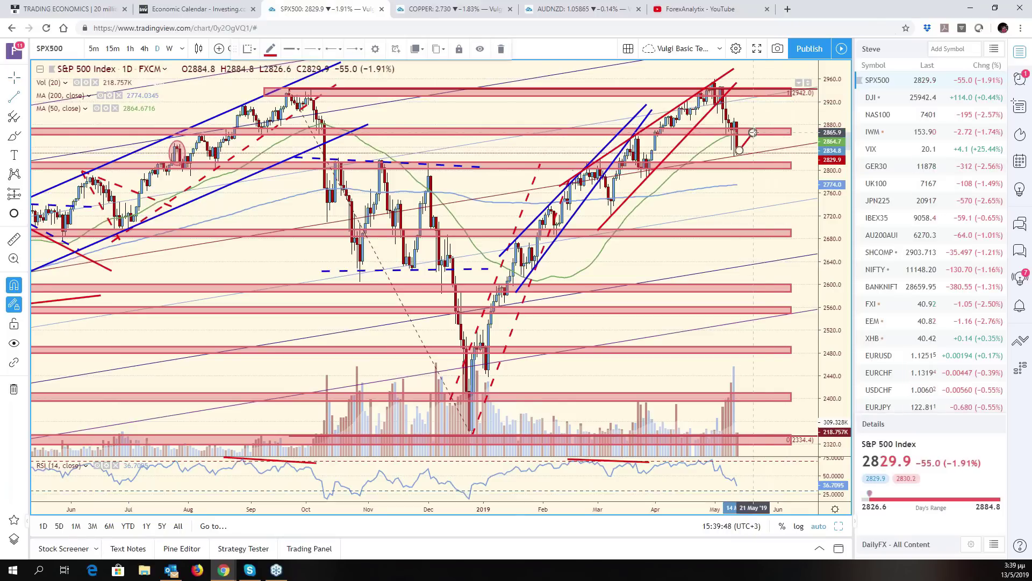
click(754, 132)
click(780, 192)
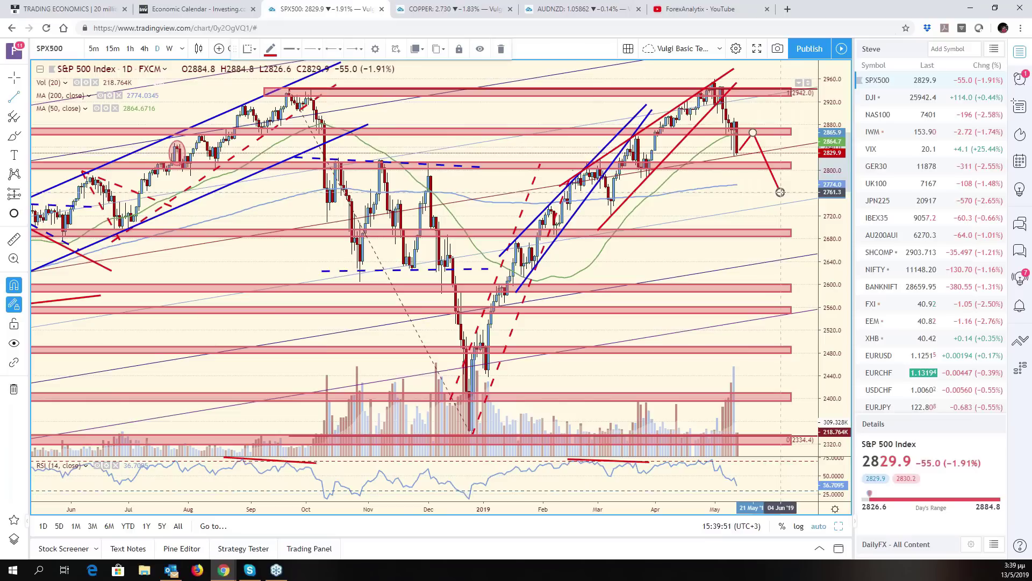
Step: Deselect the projection and switch the chart back to NAS100
right_click(768, 203)
click(751, 196)
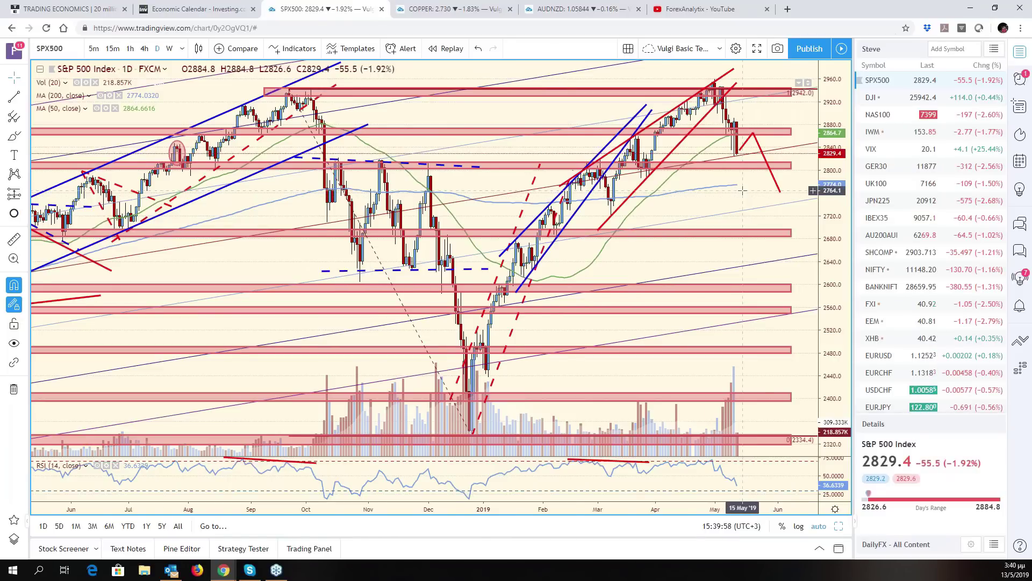
click(878, 114)
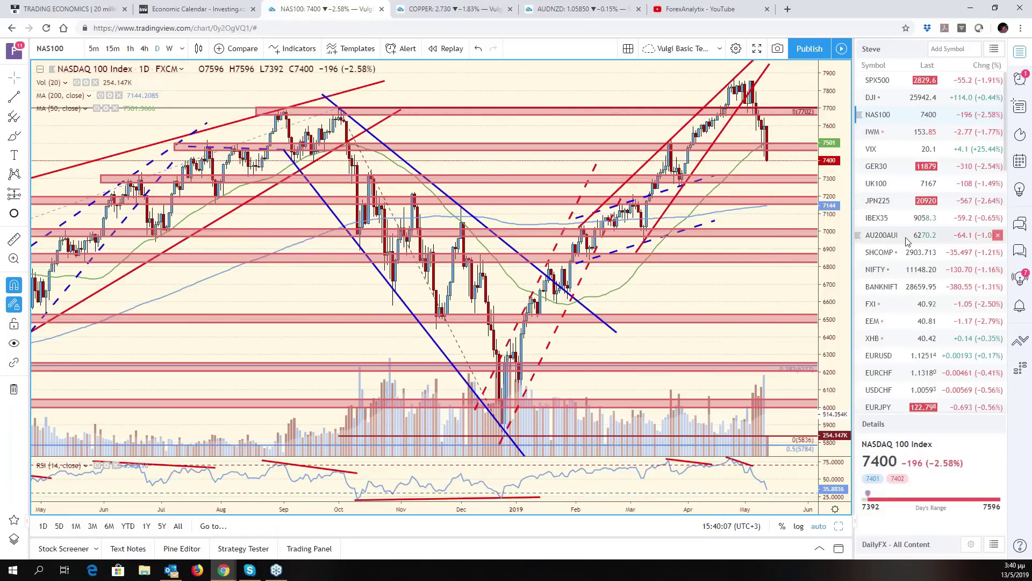
Step: Review the Shanghai Composite chart's full red projection, then open the NIFTY chart
click(892, 252)
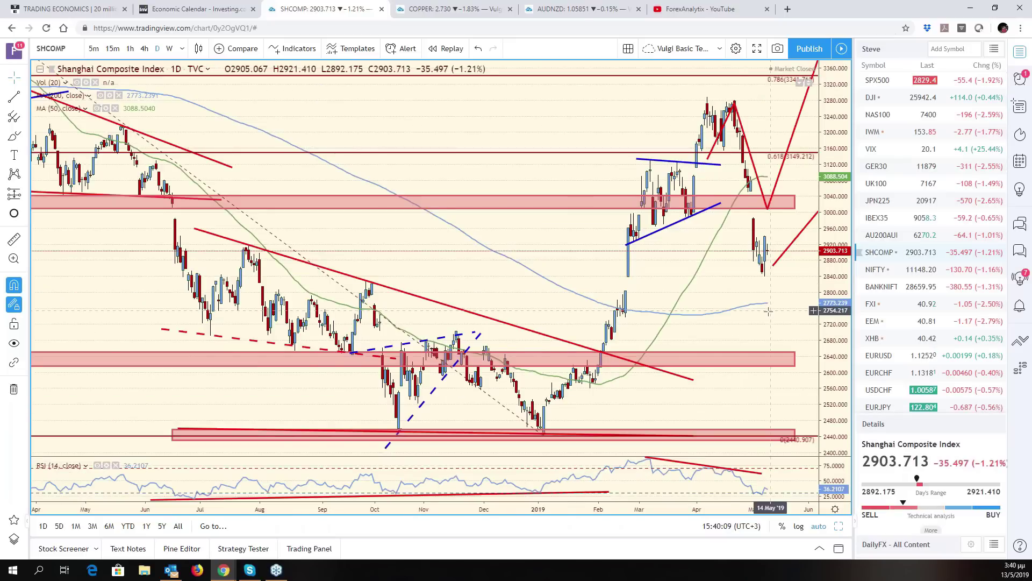
drag(768, 311, 693, 313)
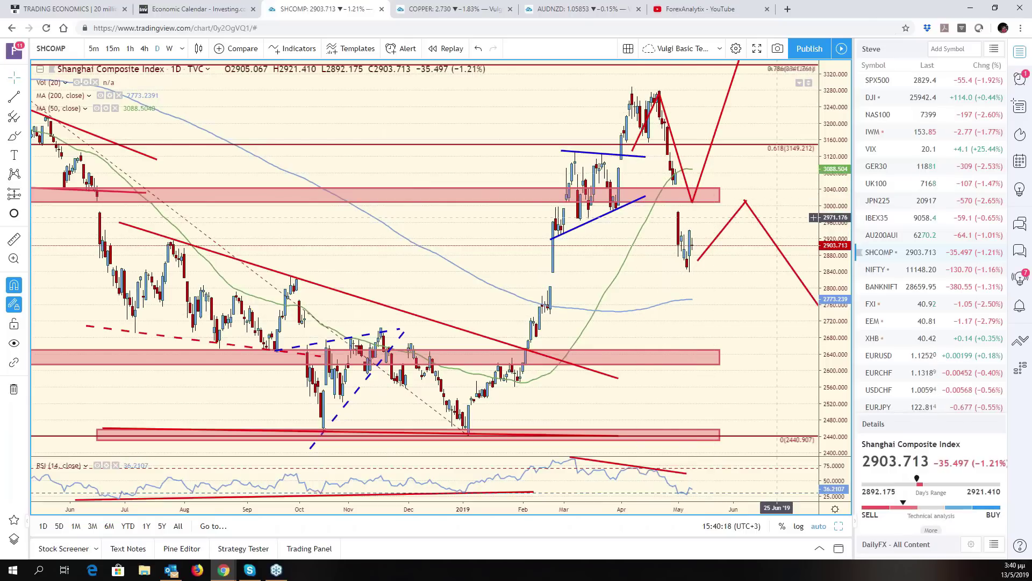
click(887, 273)
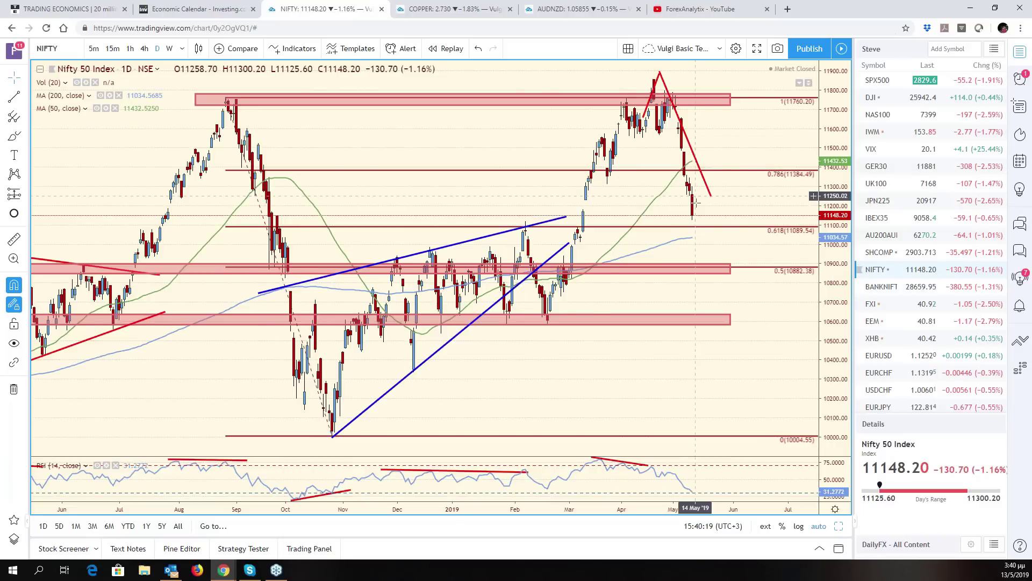
Step: Zoom in and drag the Fibonacci retracement's lower anchor from the October low to the April peak near 11856
scroll(705, 105, up, 2)
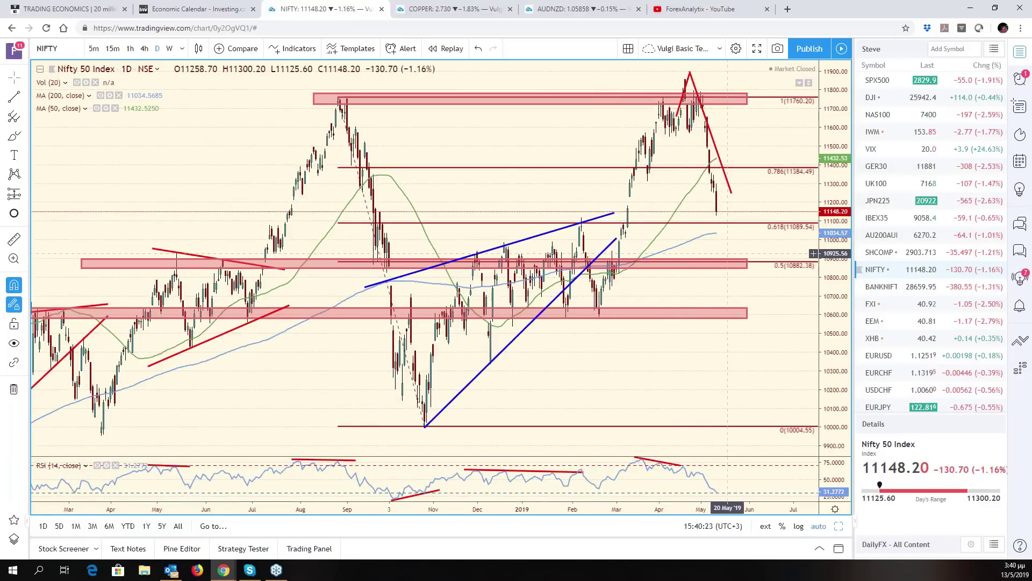
scroll(646, 208, up, 3)
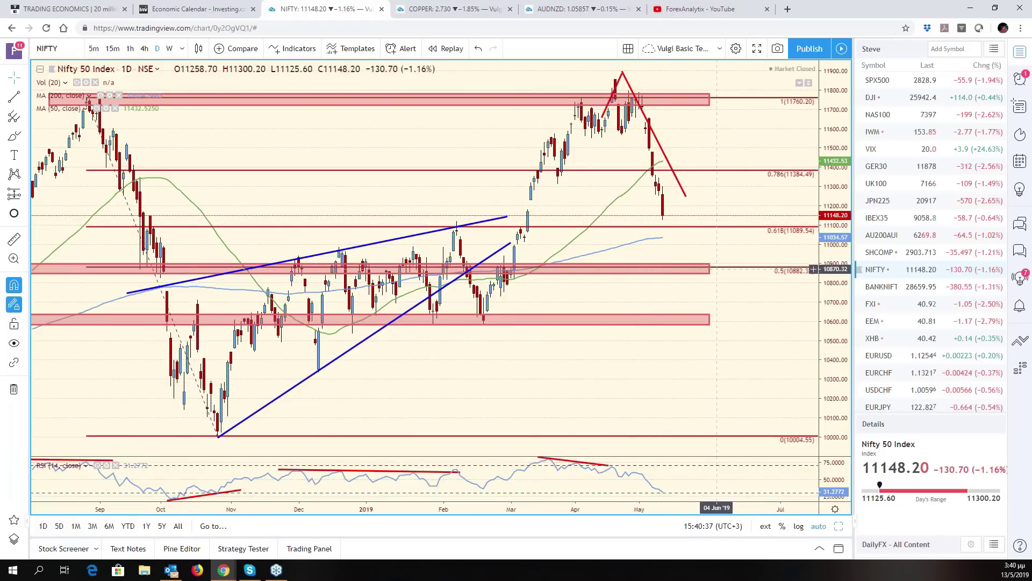
mouse_move(216, 435)
mouse_down()
mouse_move(323, 323)
mouse_move(613, 102)
mouse_move(615, 80)
mouse_up()
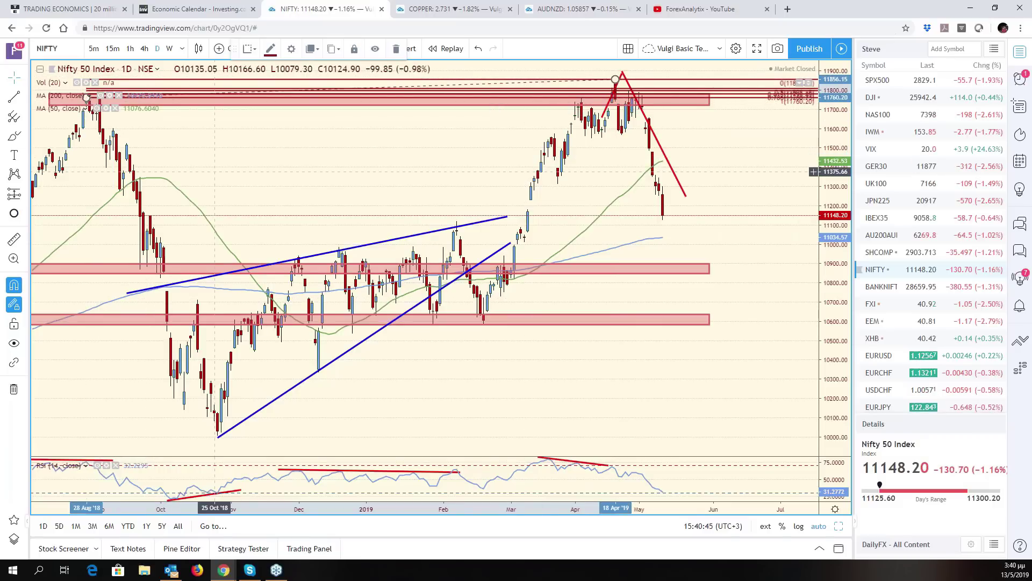
Step: Turn on the 0.382 level in the Nifty Fibonacci retracement's style settings
mouse_move(104, 129)
mouse_down()
mouse_move(287, 118)
mouse_move(399, 435)
mouse_up()
right_click(750, 209)
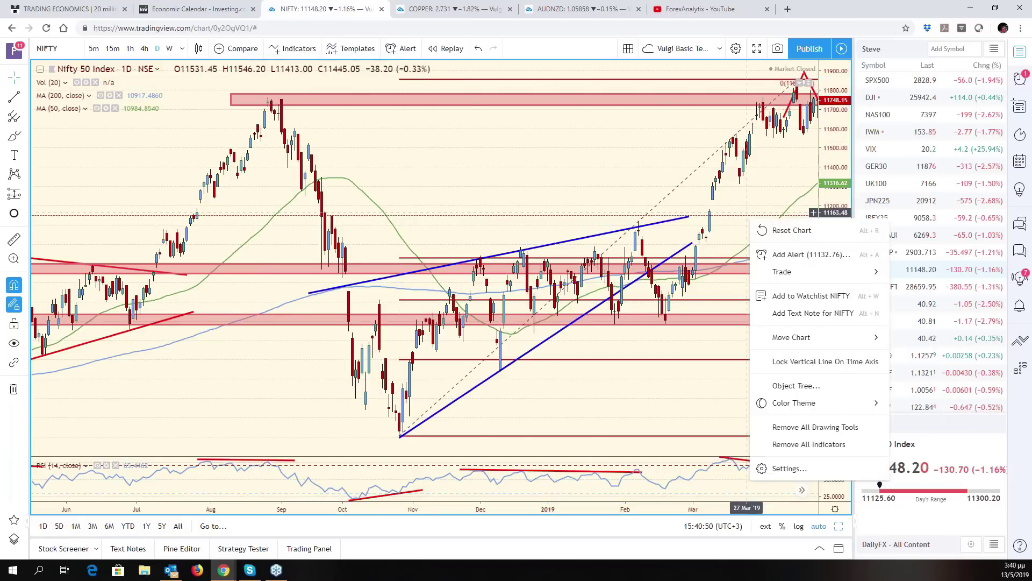
click(752, 183)
drag(751, 183, 631, 183)
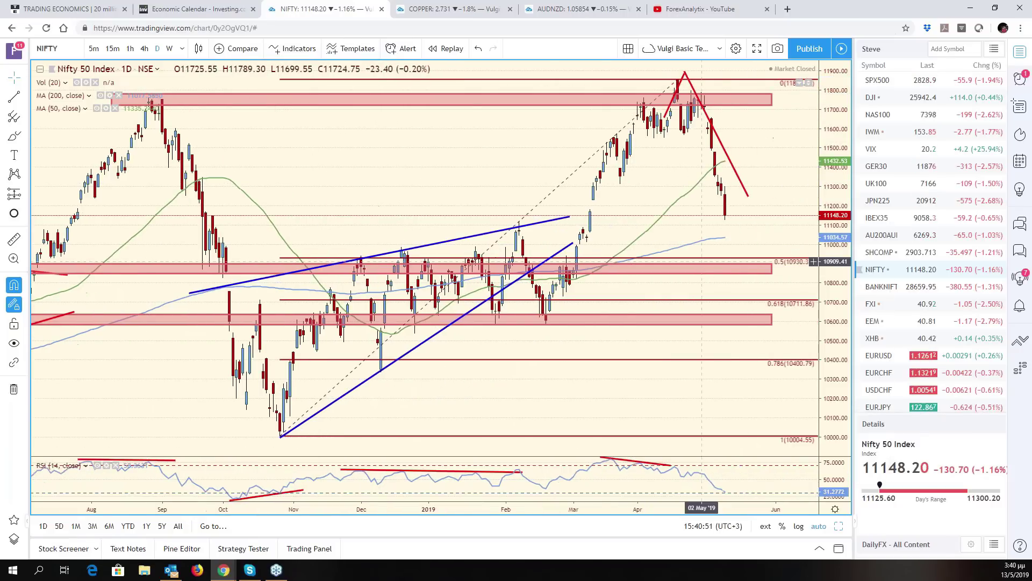
right_click(703, 260)
mouse_move(752, 270)
click(801, 415)
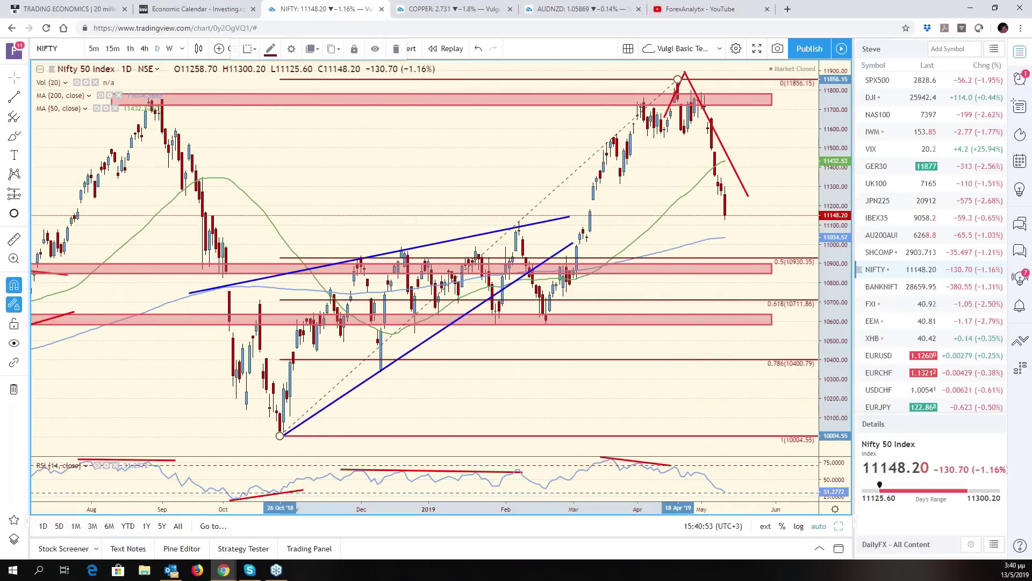
double_click(813, 298)
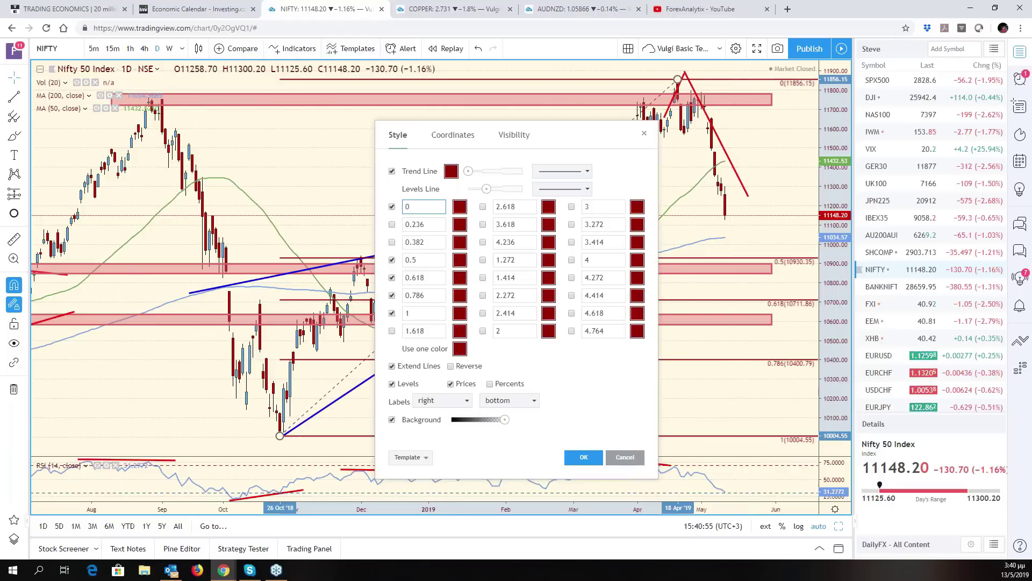
click(392, 242)
click(591, 458)
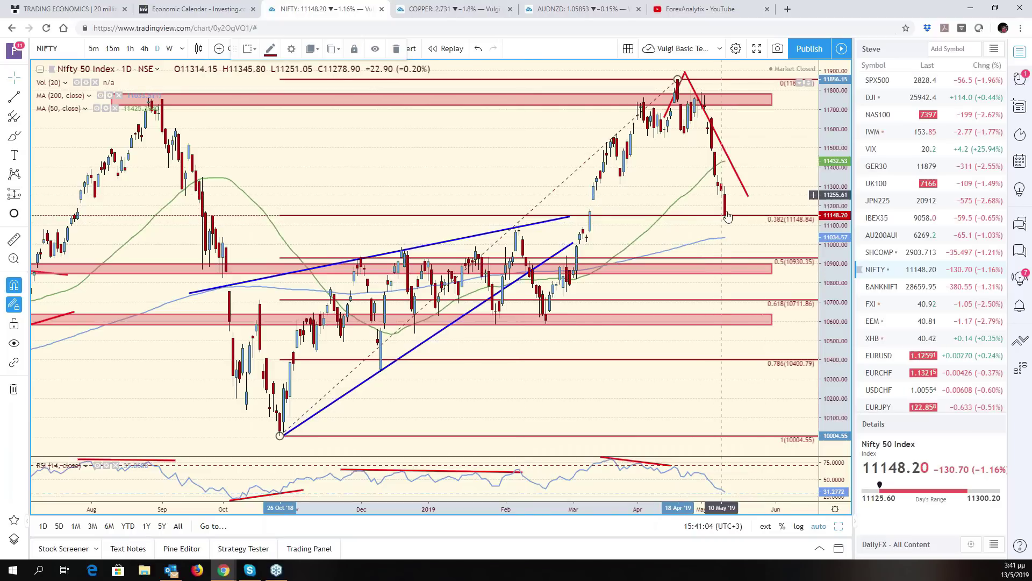
Step: Draw a red projection from Nifty's last candle rising, then falling to the 0.618 level near 10630
scroll(726, 215, down, 1)
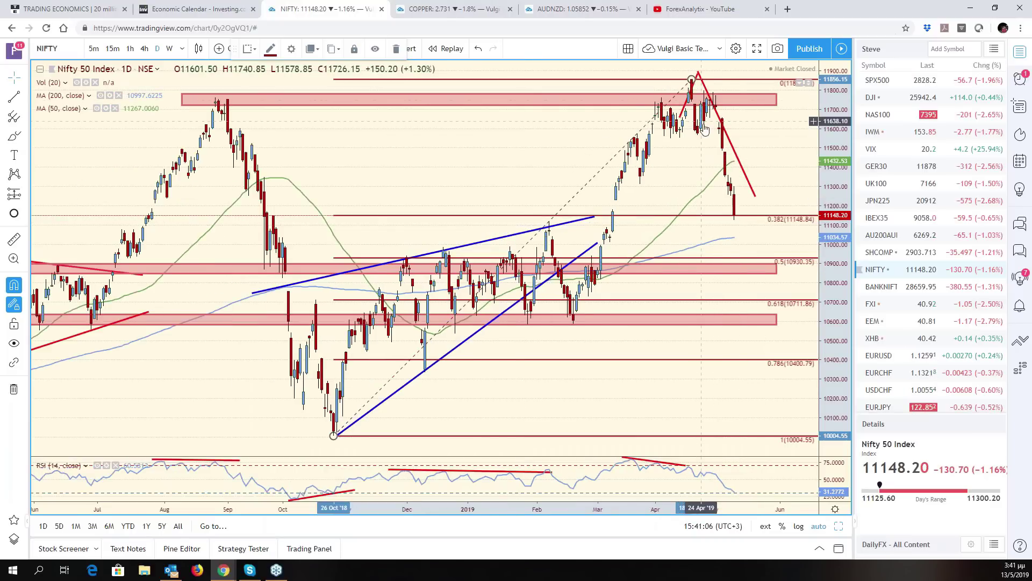
drag(716, 119, 663, 121)
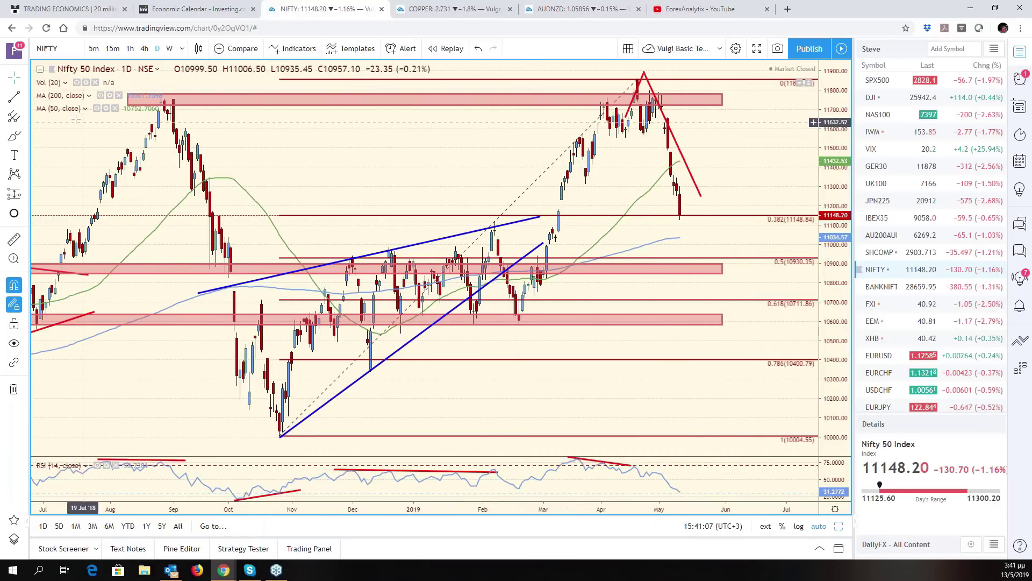
click(18, 96)
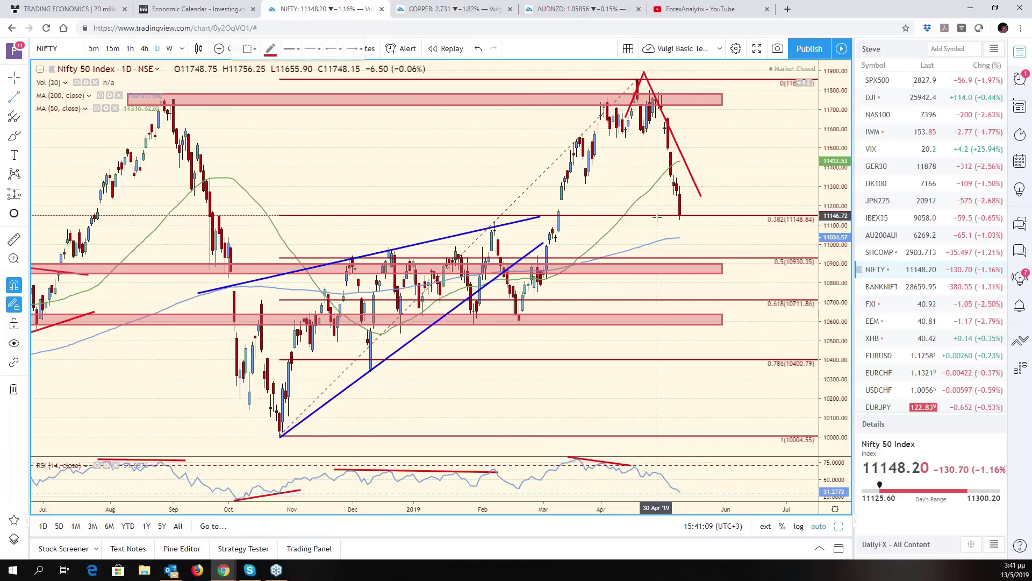
click(681, 218)
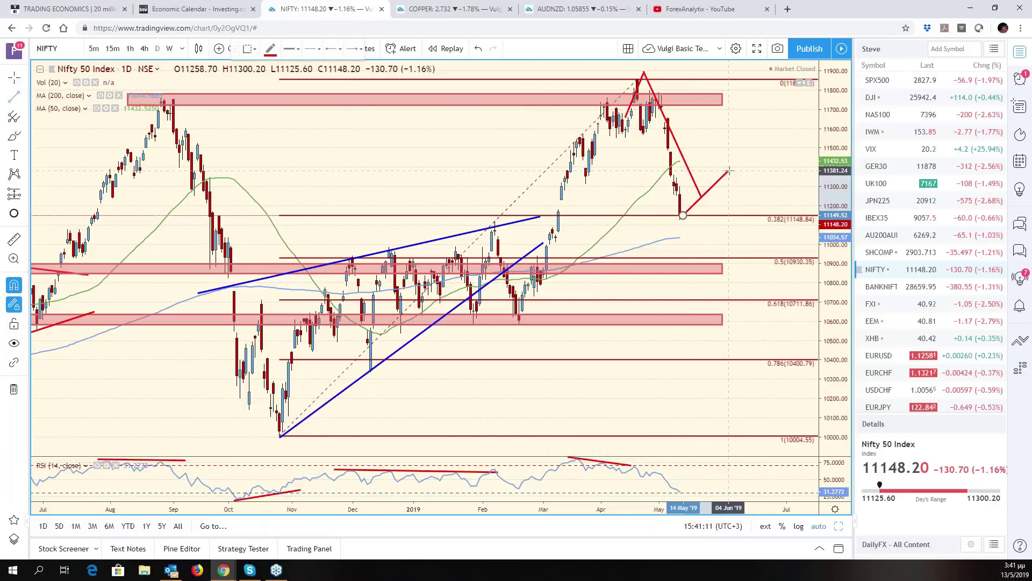
click(731, 164)
click(732, 164)
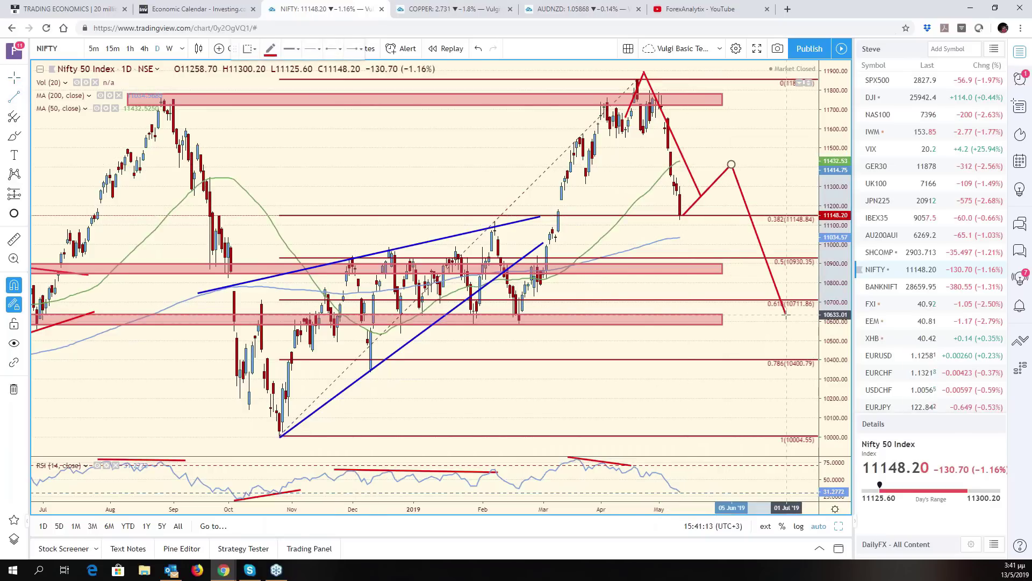
click(785, 315)
Step: Deselect the projection and switch to the BANKNIFTY chart
right_click(783, 138)
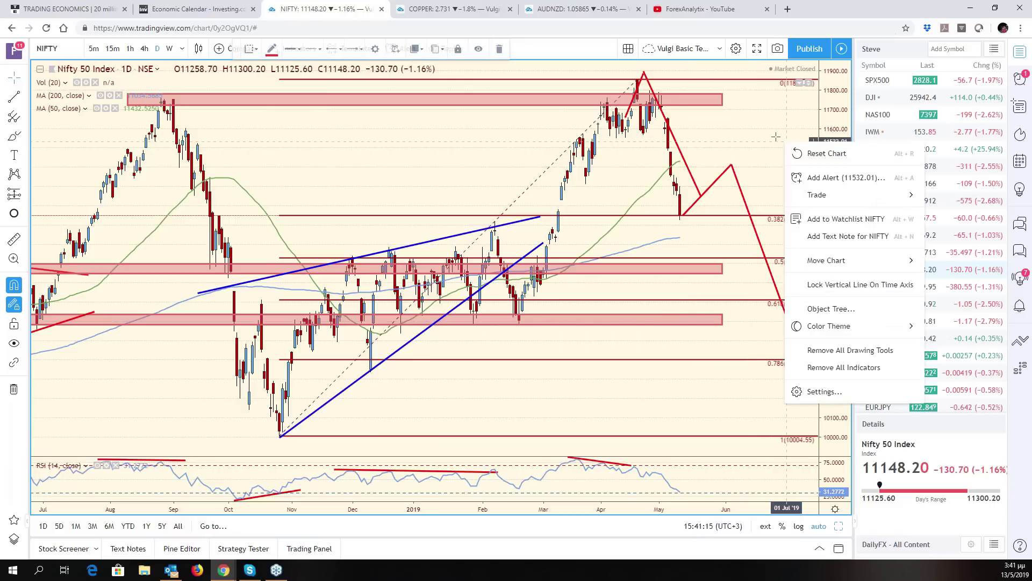
click(744, 152)
click(908, 289)
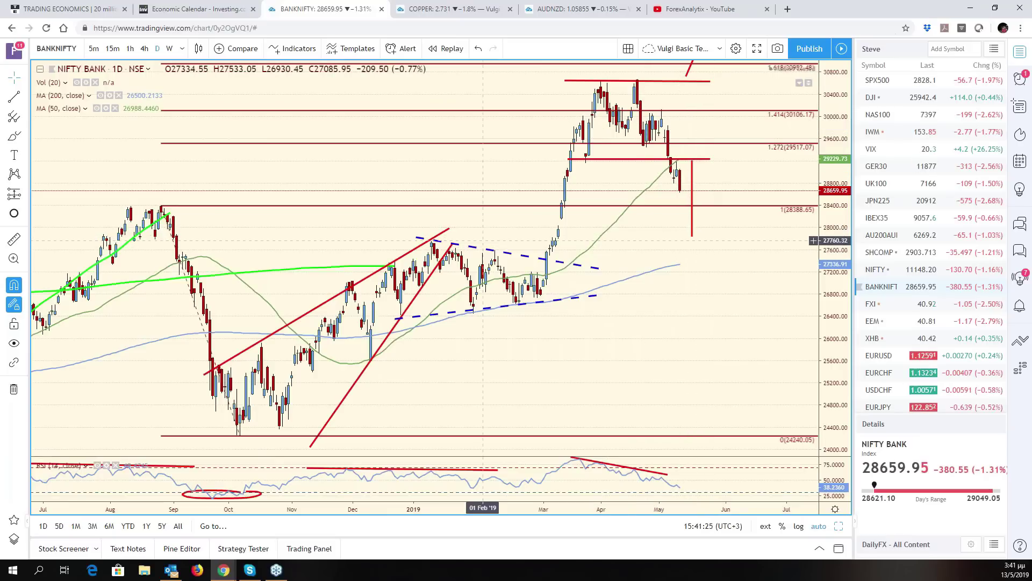
Step: Open the FXI chart and compress its price scale to show a wider range
click(903, 309)
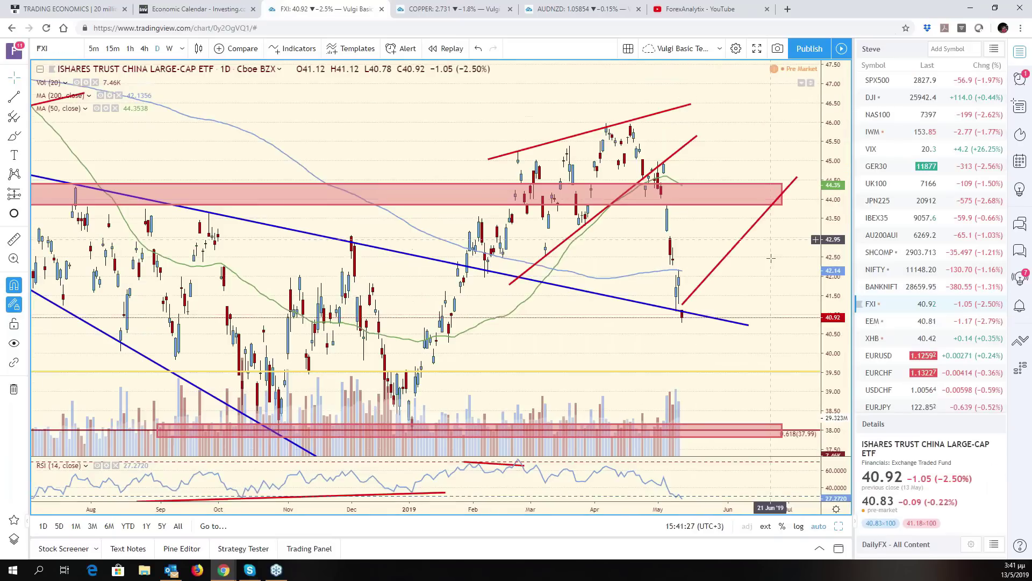
scroll(655, 178, down, 5)
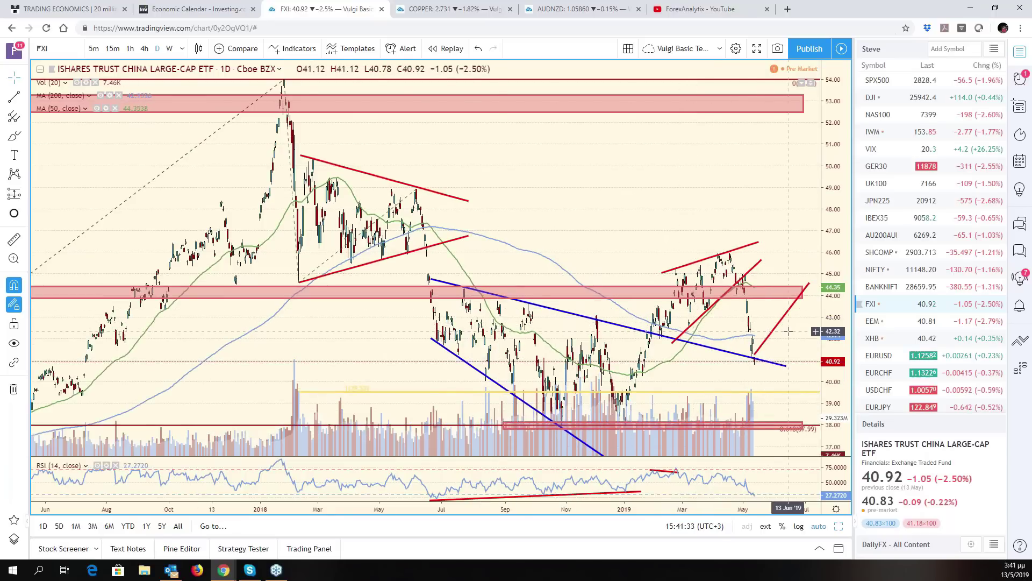
scroll(779, 358, up, 3)
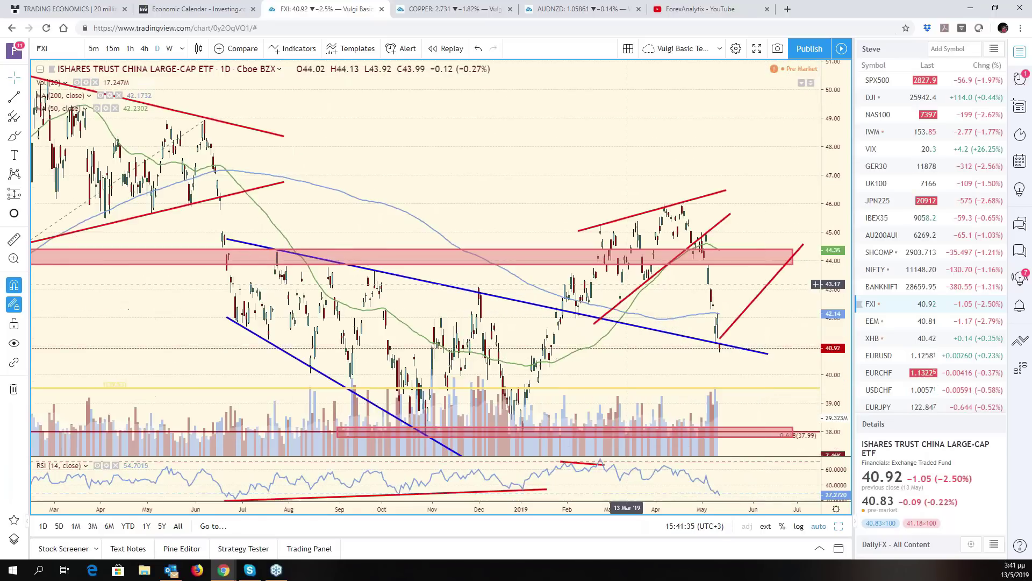
scroll(709, 352, up, 2)
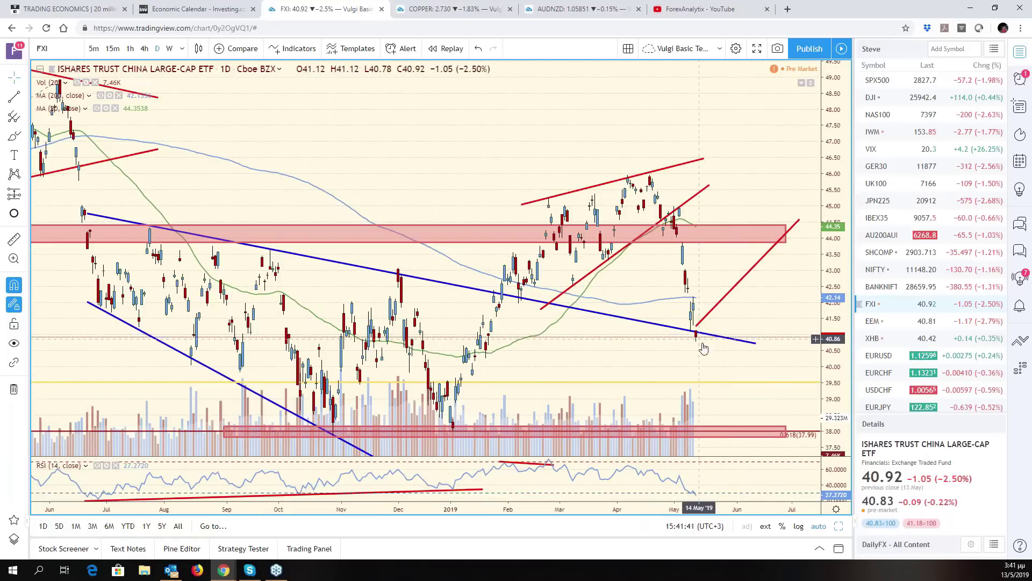
scroll(698, 344, down, 2)
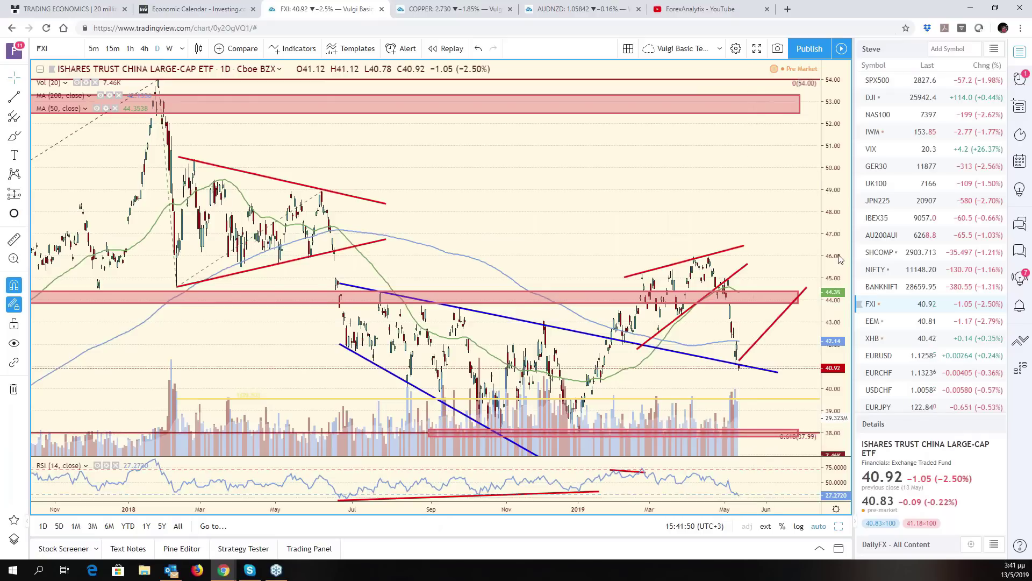
drag(838, 320, 841, 344)
scroll(550, 276, down, 5)
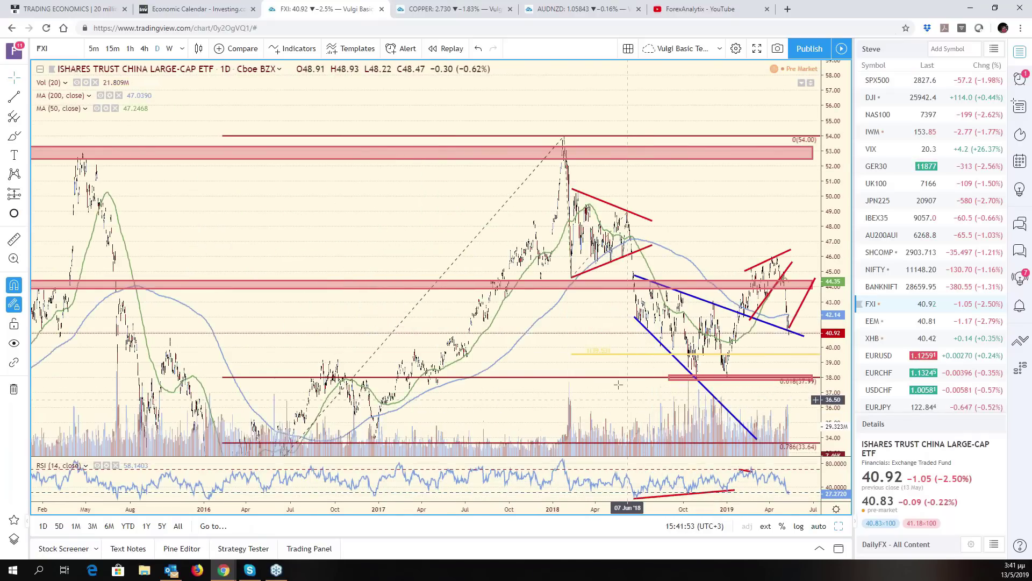
scroll(672, 275, down, 3)
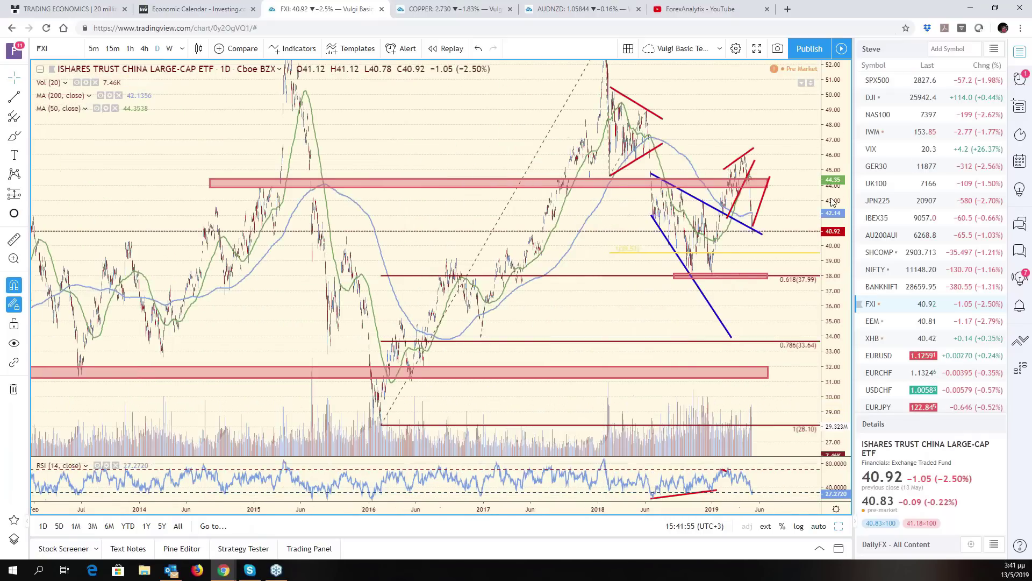
drag(841, 201, 838, 317)
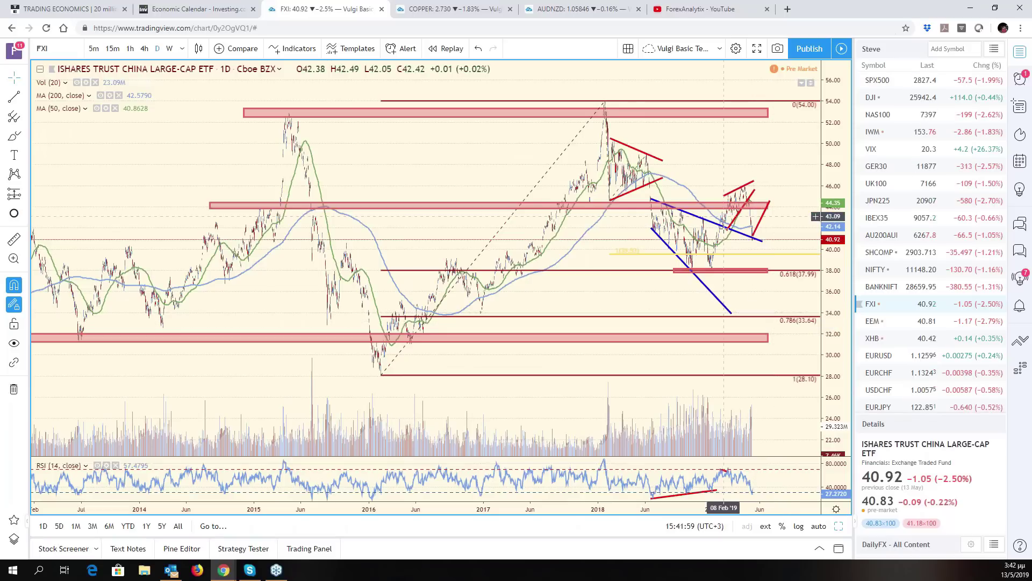
scroll(742, 215, up, 5)
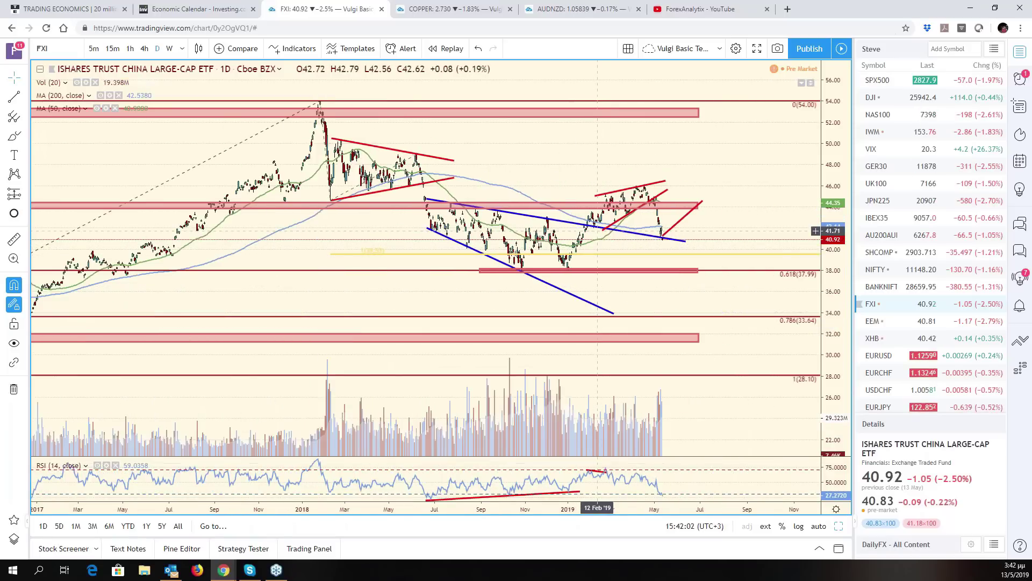
Step: Extend both red trend lines back to late-2018 lows and raise the upper line's right end to about 47.26
drag(604, 231, 548, 284)
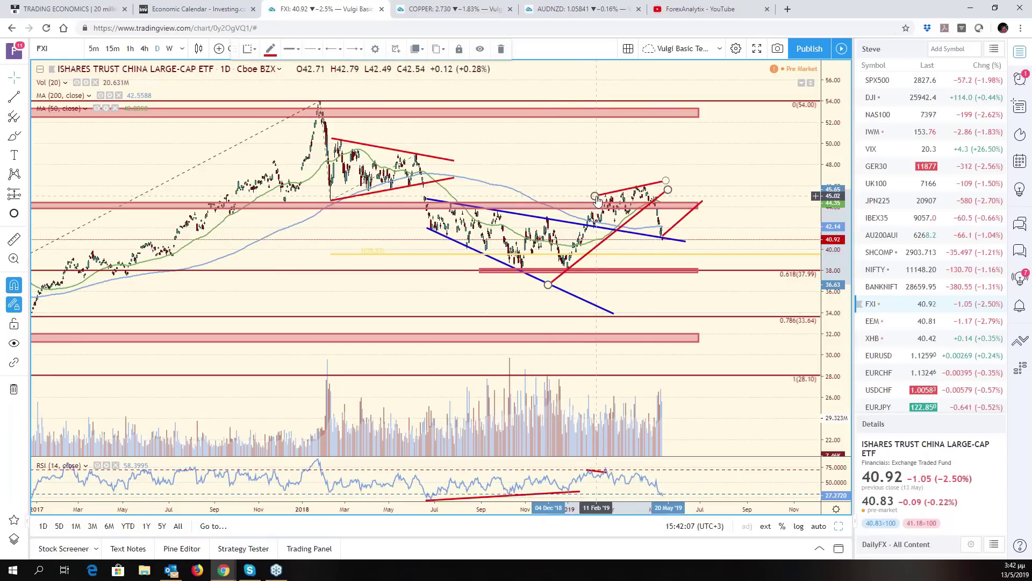
drag(600, 197, 497, 232)
click(14, 284)
drag(666, 180, 670, 173)
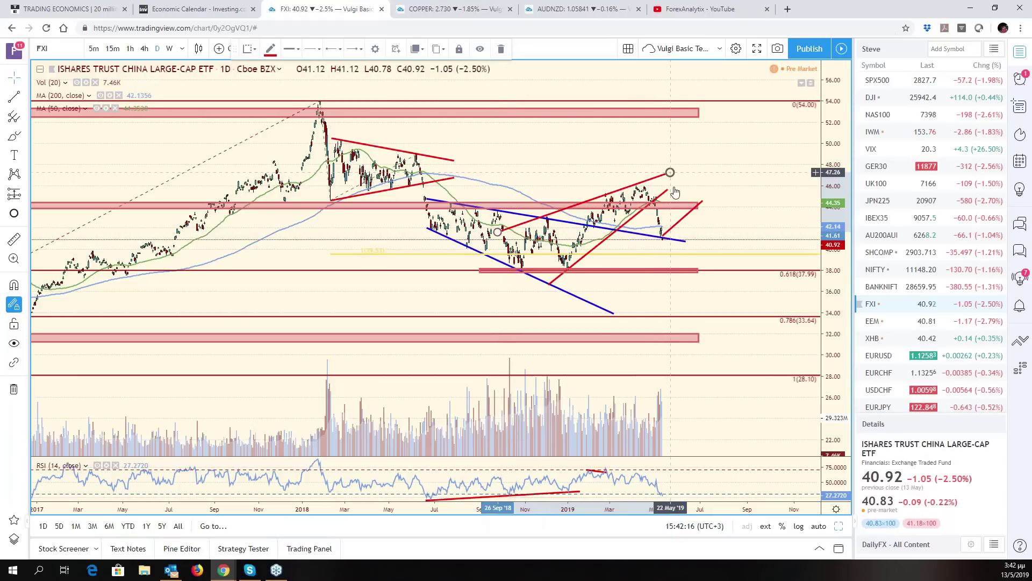
Step: Move on to EEM in the watchlist
scroll(675, 192, down, 4)
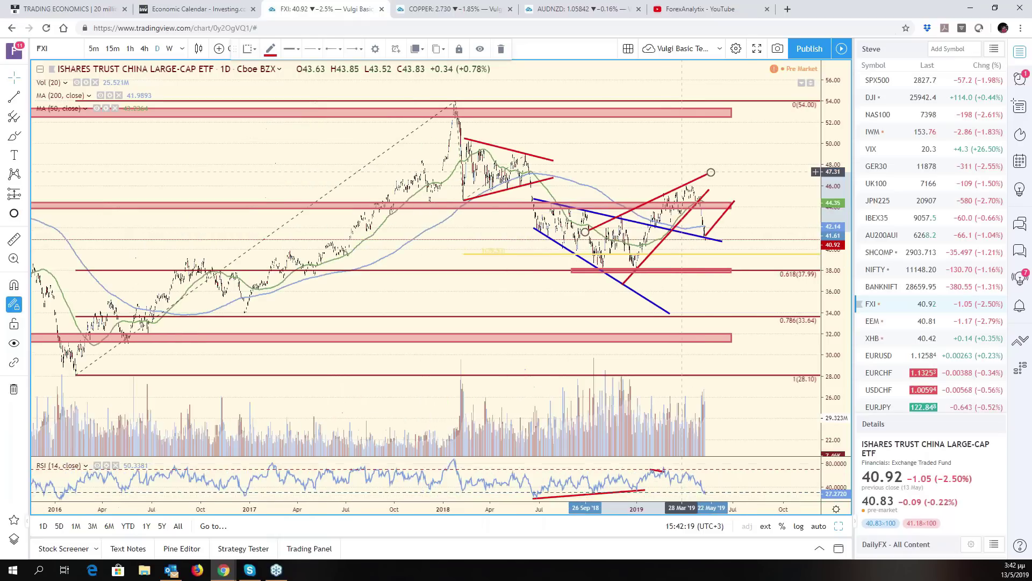
scroll(625, 248, up, 3)
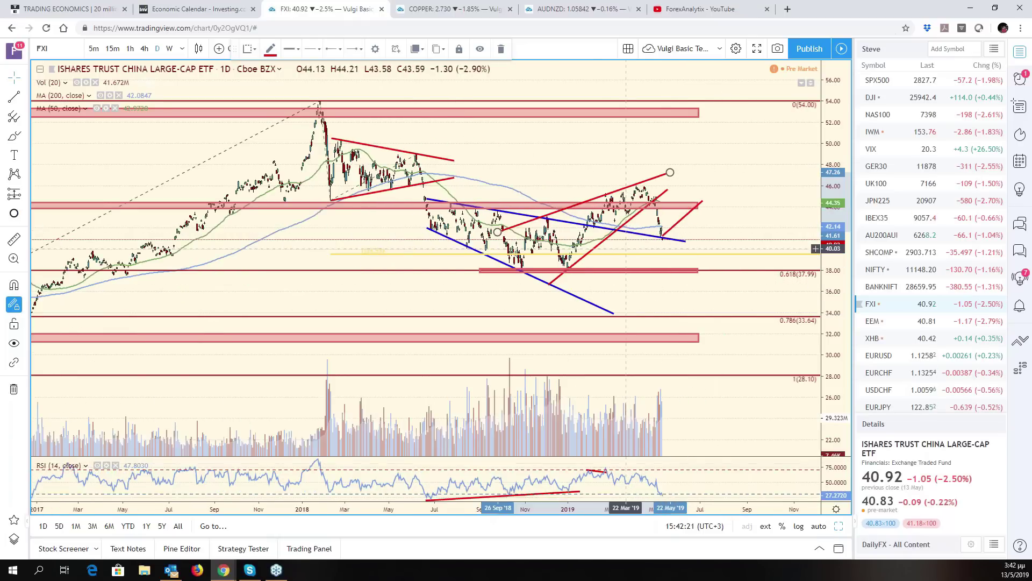
scroll(705, 290, up, 2)
key(Down)
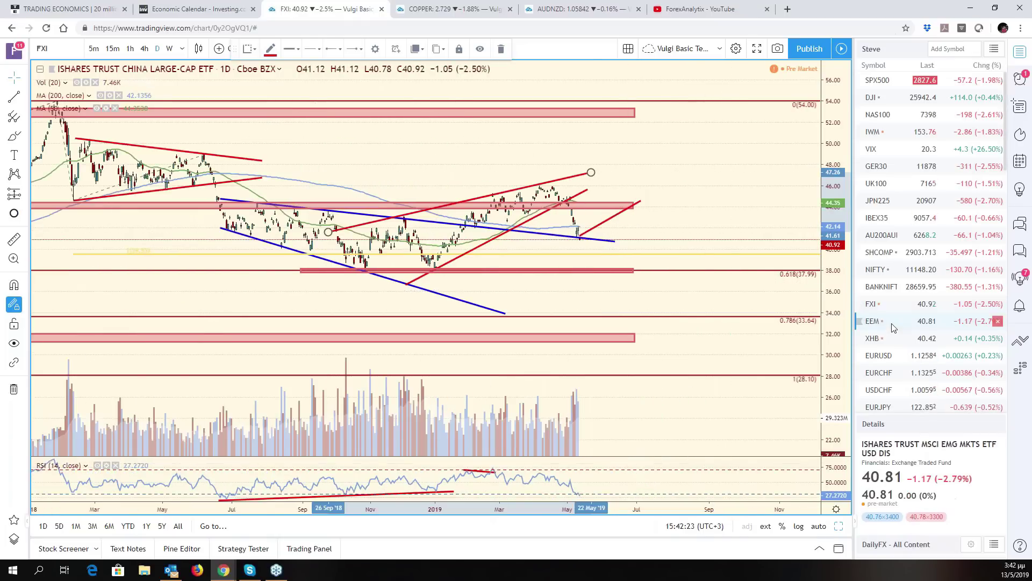
Step: Reposition EEM's RSI divergence line to span 16 January to late May
scroll(664, 294, down, 5)
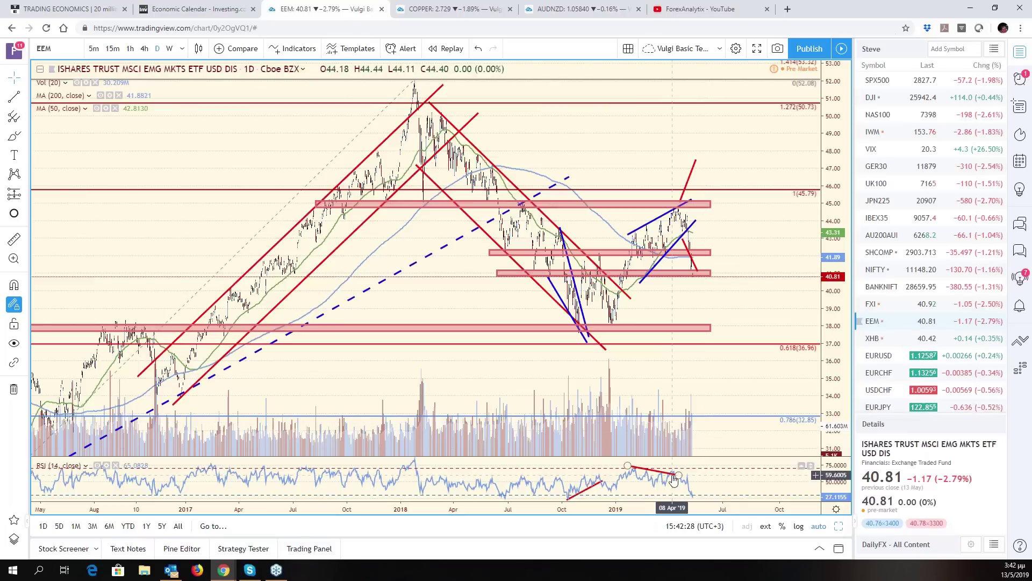
drag(679, 474, 702, 472)
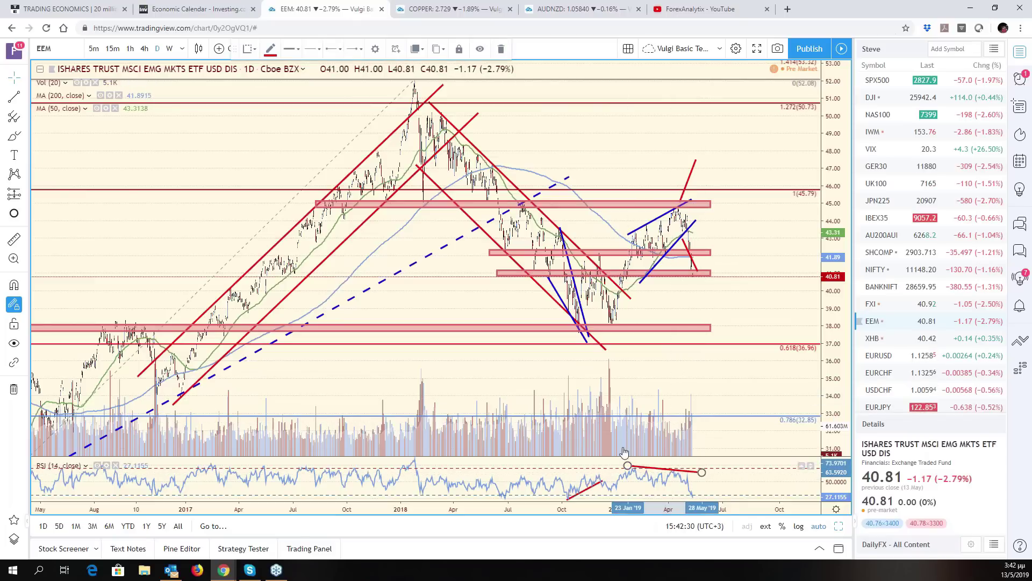
drag(627, 466, 623, 465)
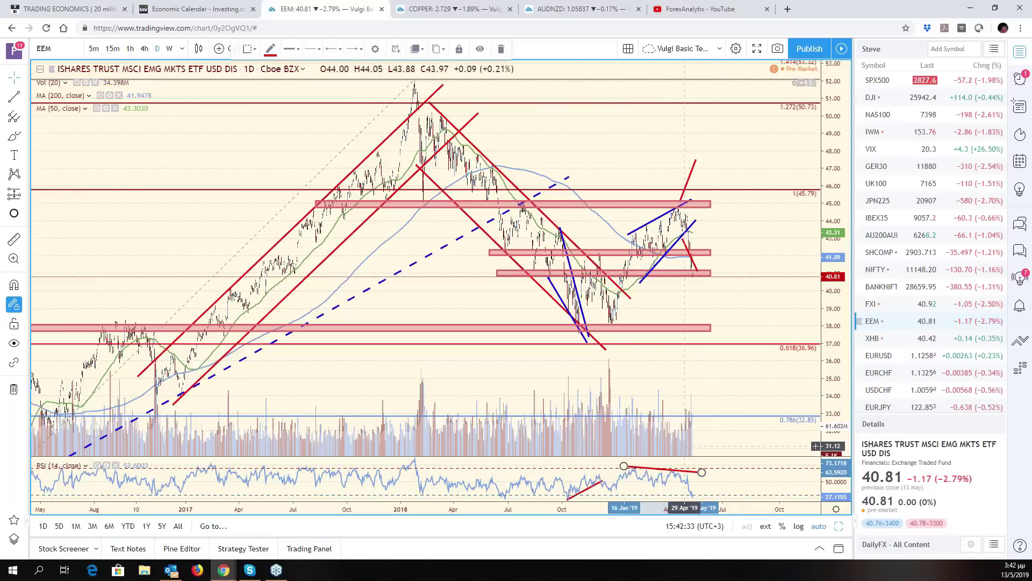
Step: Raise the lower pink support zone slightly on the EEM chart
scroll(398, 312, up, 3)
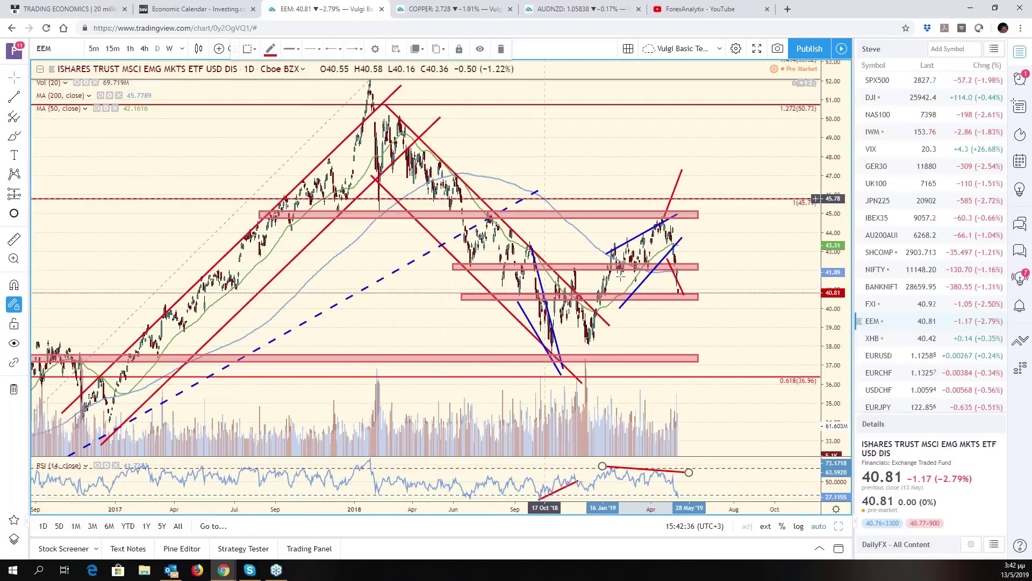
drag(577, 296, 578, 289)
scroll(796, 303, up, 5)
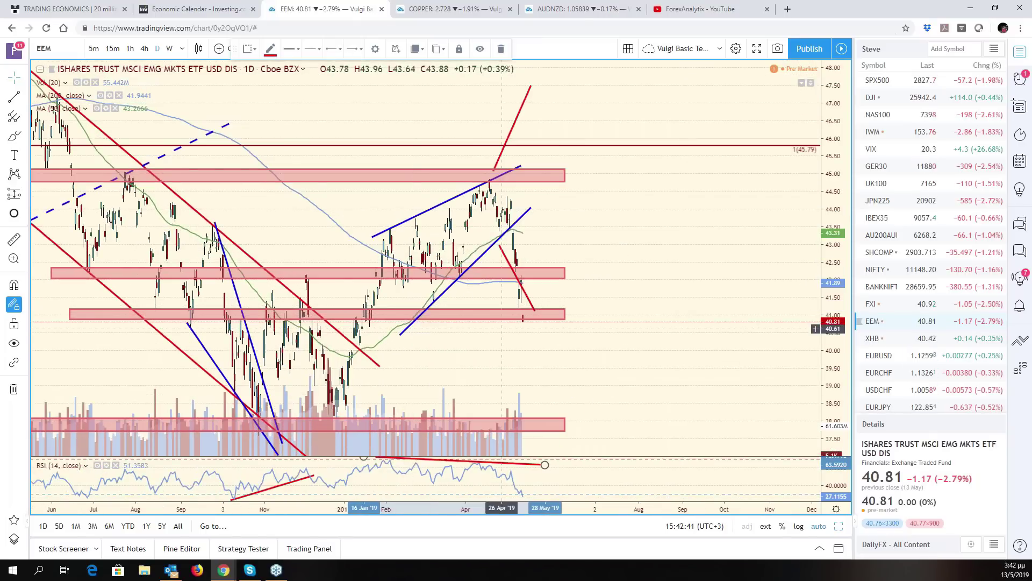
scroll(669, 297, up, 3)
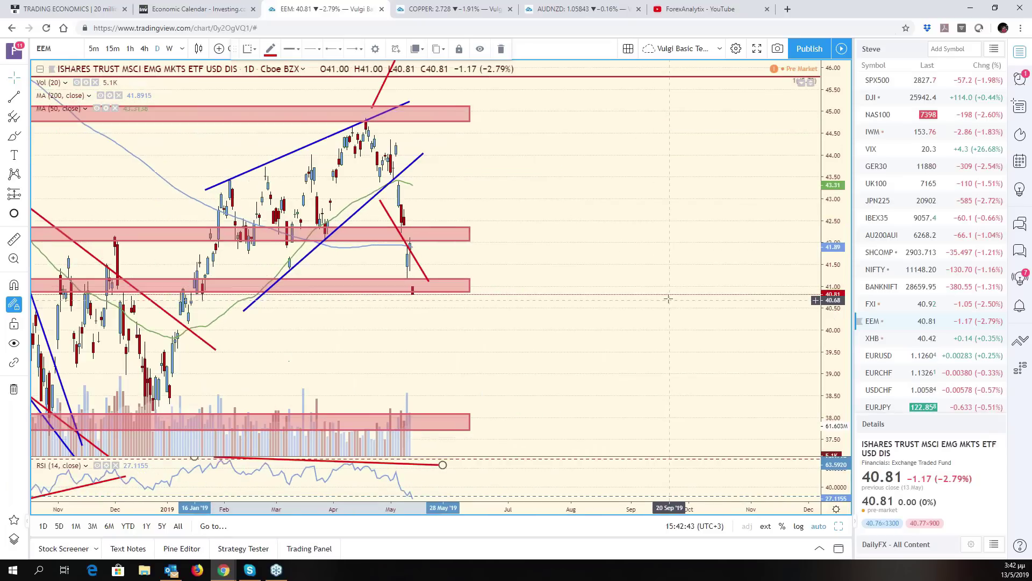
right_click(606, 243)
scroll(562, 233, down, 5)
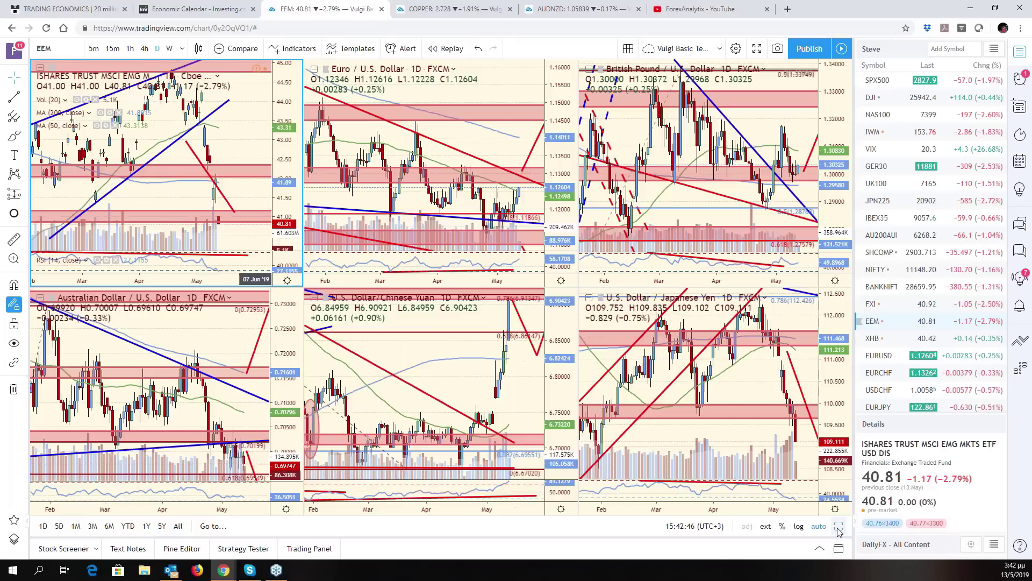
click(798, 400)
key(alt+Return)
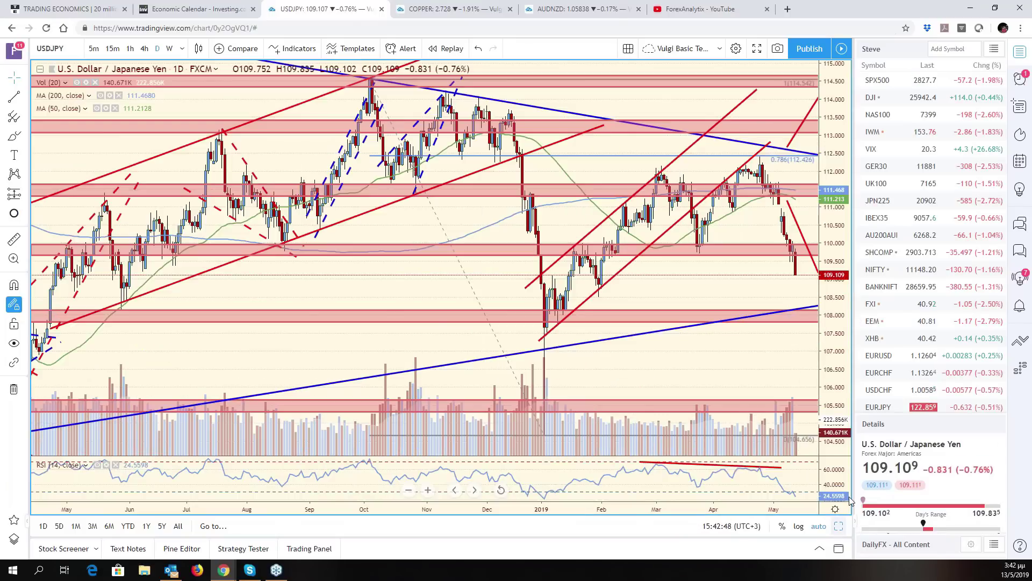
scroll(690, 375, down, 3)
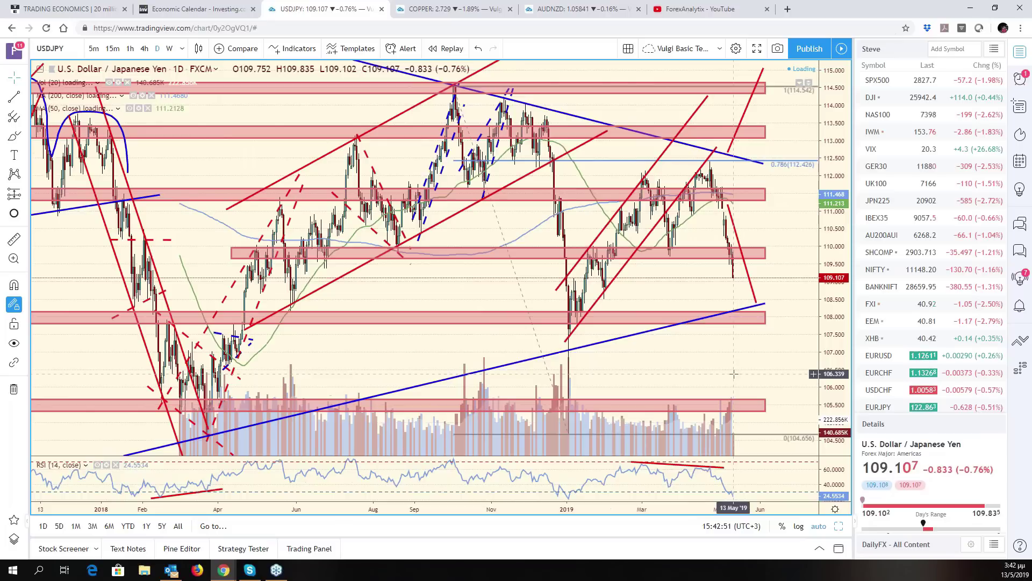
scroll(733, 373, down, 3)
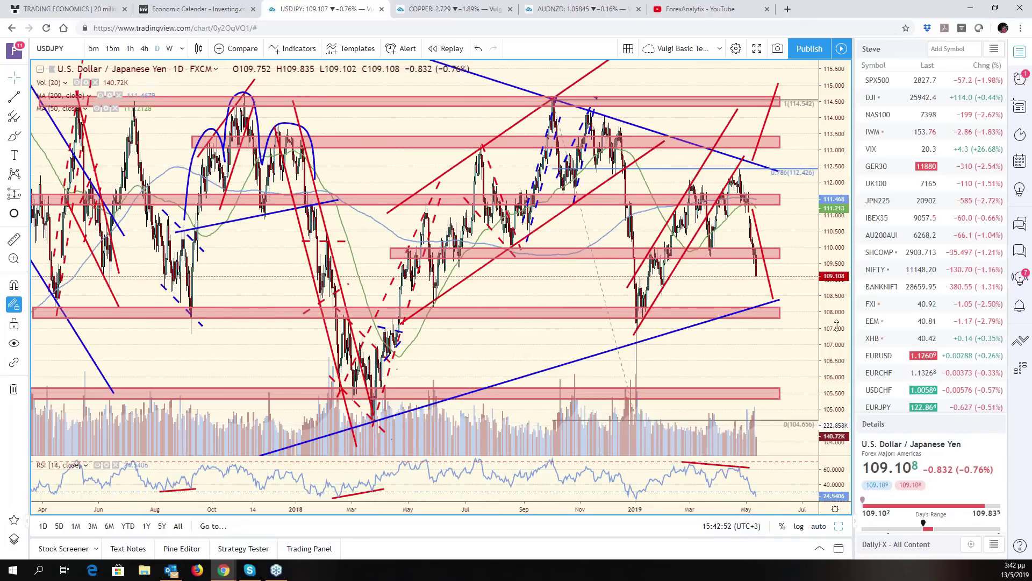
drag(835, 355, 837, 378)
scroll(726, 351, down, 3)
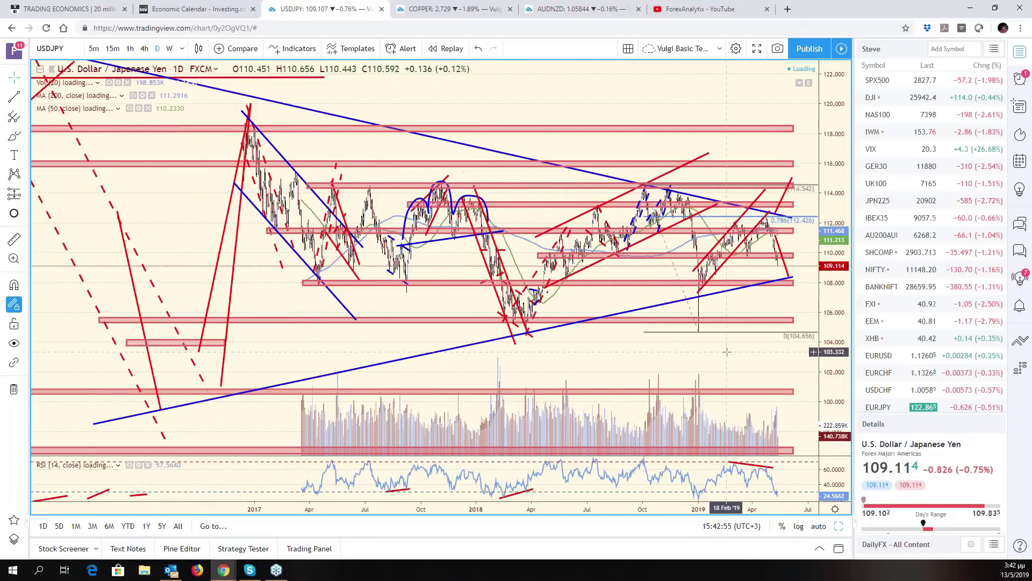
scroll(726, 352, down, 3)
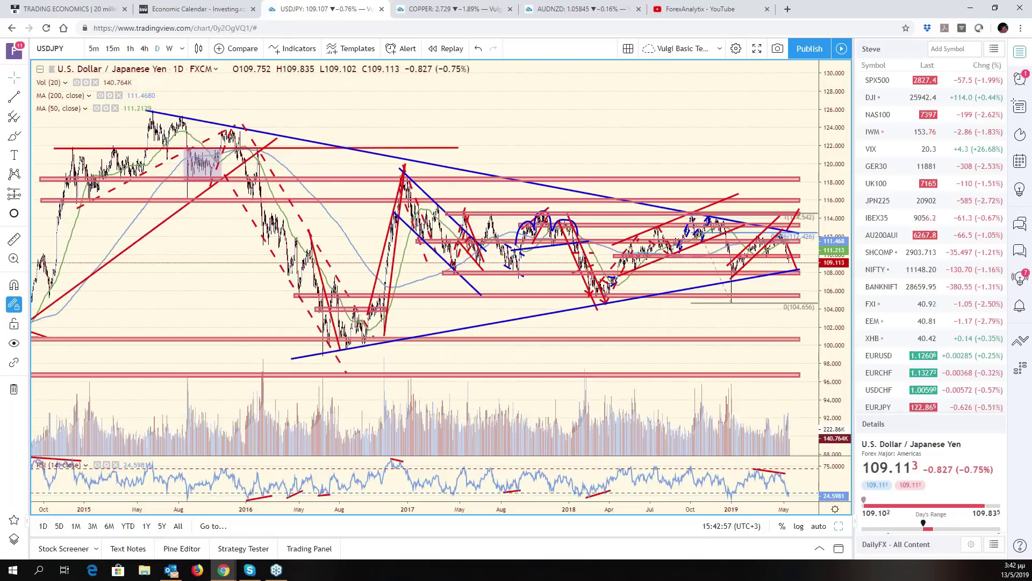
drag(690, 308, 636, 301)
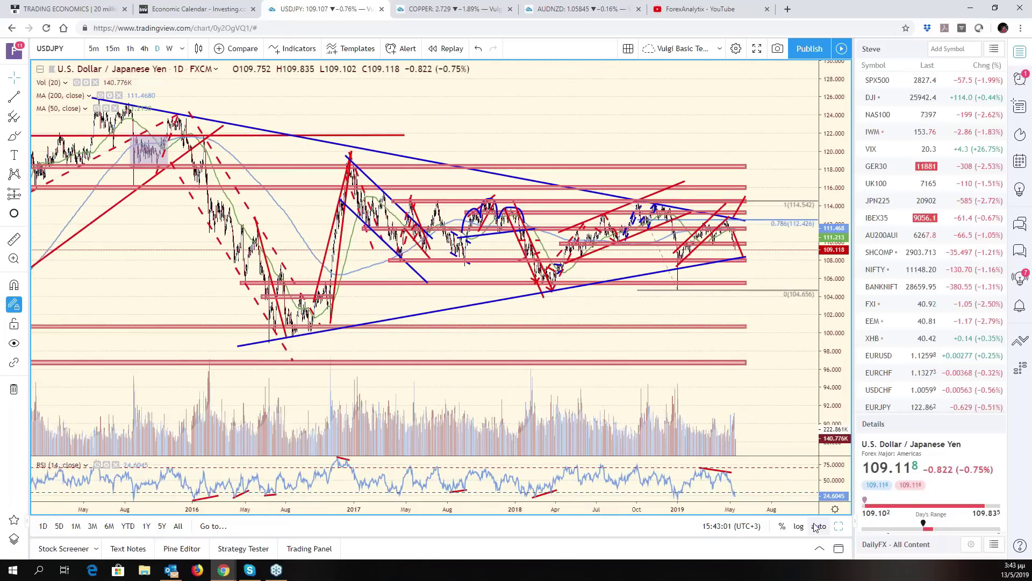
scroll(795, 484, up, 4)
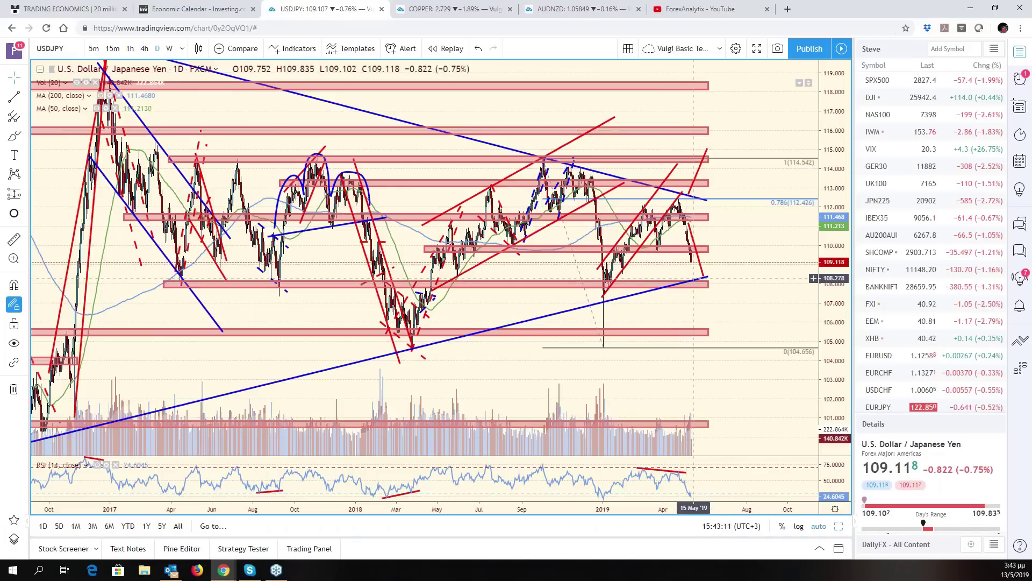
scroll(708, 283, up, 3)
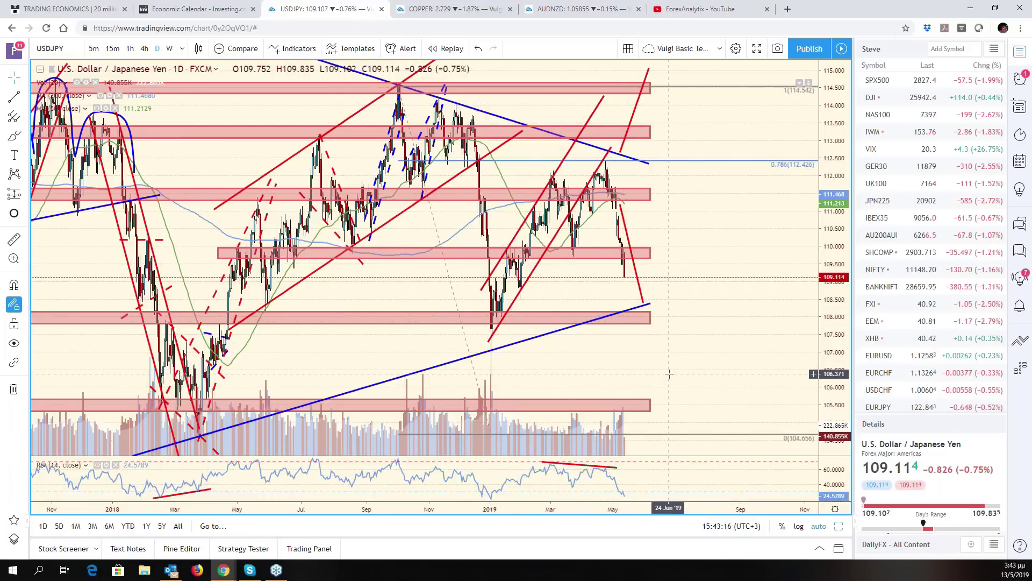
scroll(672, 375, down, 2)
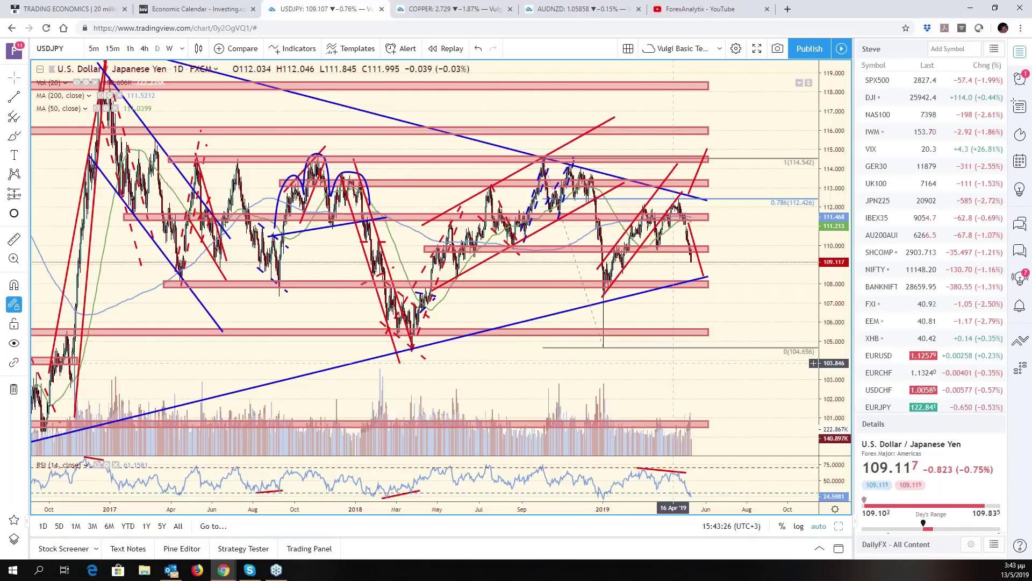
scroll(814, 304, down, 3)
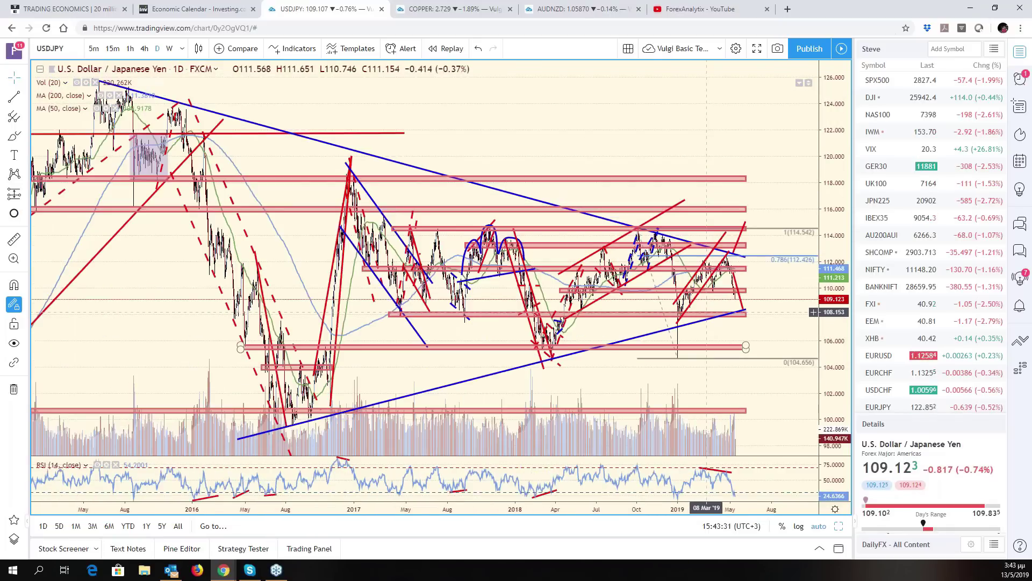
scroll(836, 314, down, 1)
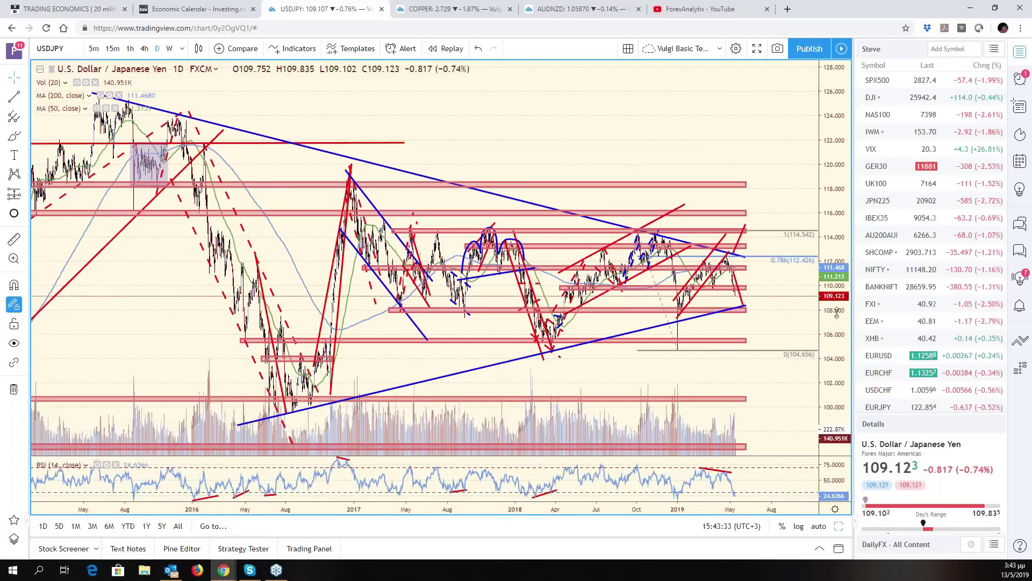
scroll(837, 313, down, 2)
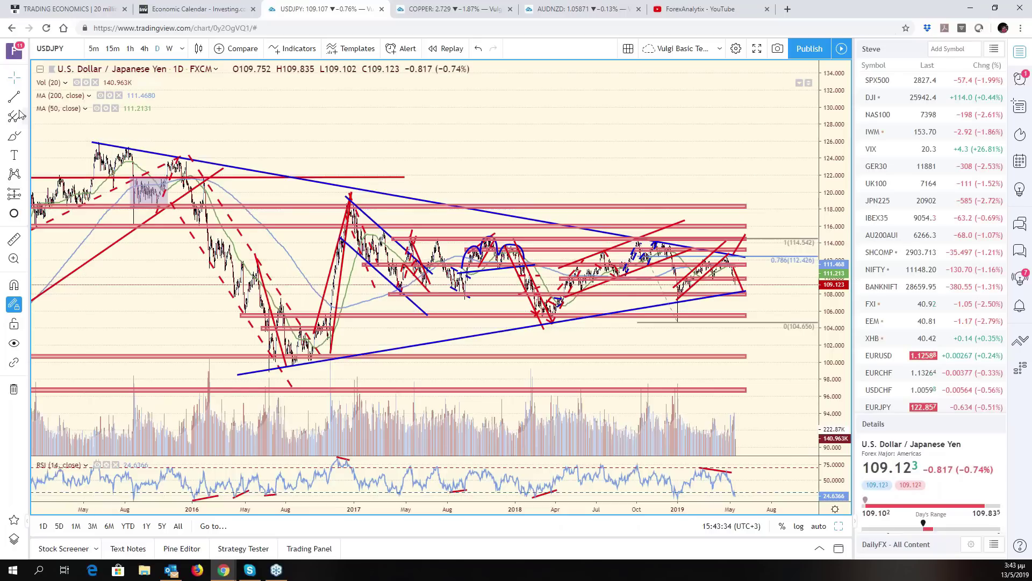
Step: Draw a red USDJPY projection from about 108 at the last candle down to about 100, with auto scale on
click(731, 295)
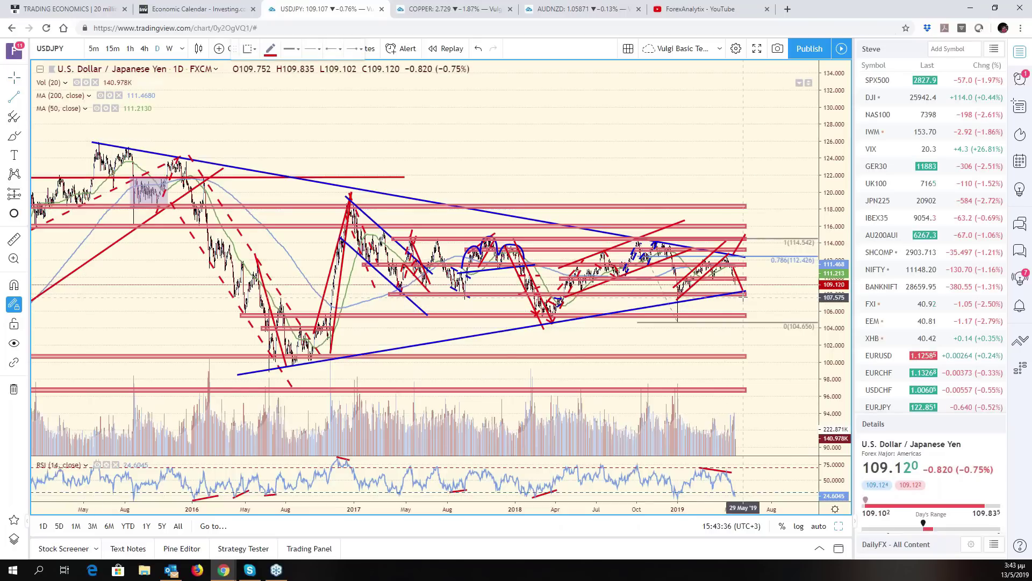
click(744, 294)
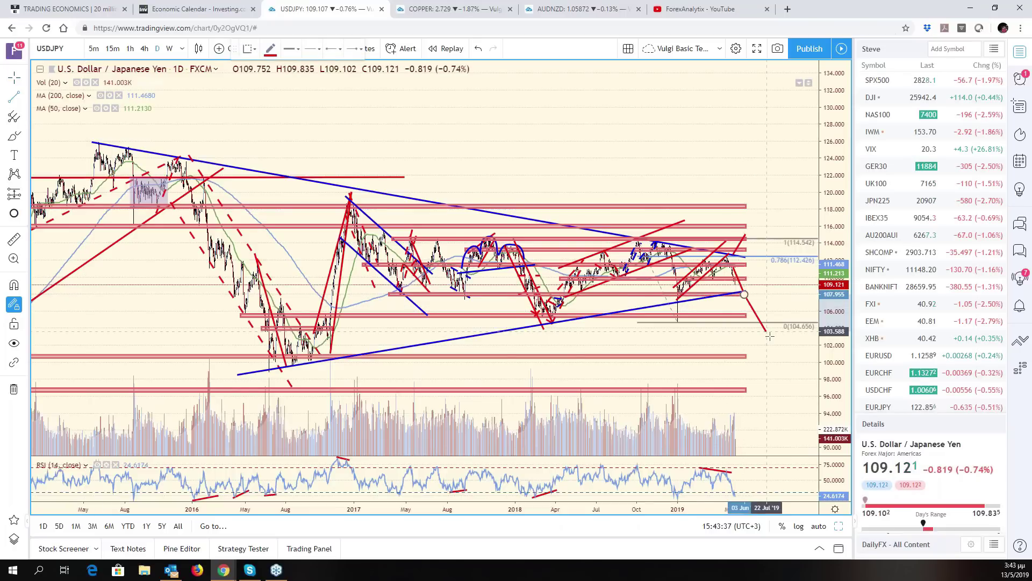
click(774, 362)
scroll(768, 319, up, 4)
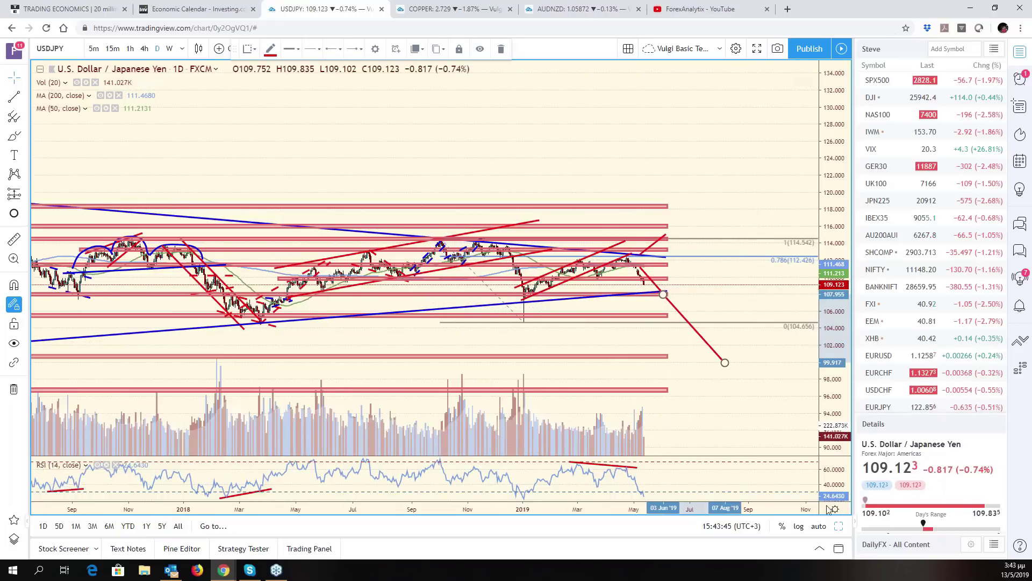
click(818, 525)
Step: Deselect the new line and pan the USDJPY chart to show more of 2018
scroll(729, 374, up, 3)
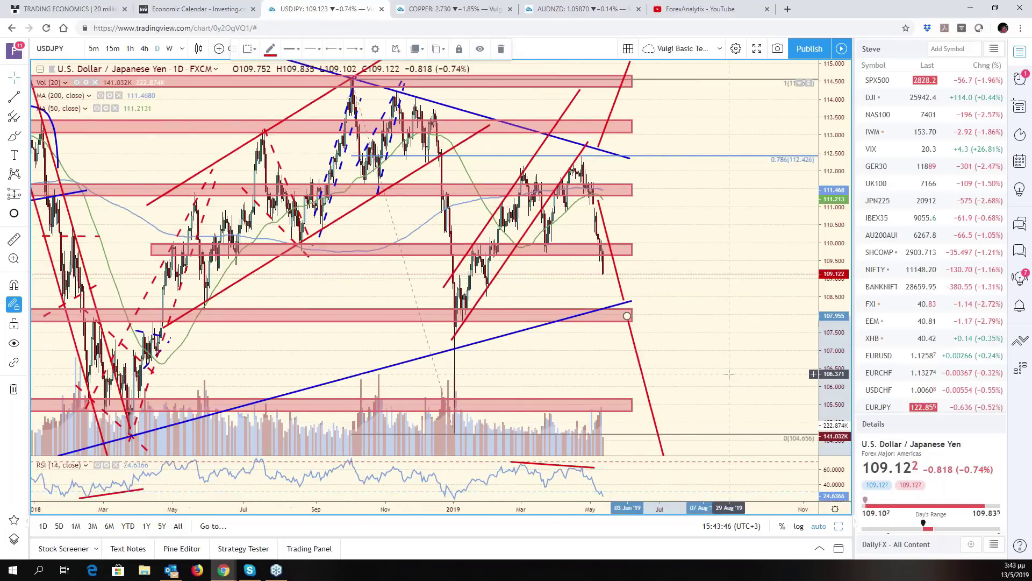
scroll(728, 373, down, 5)
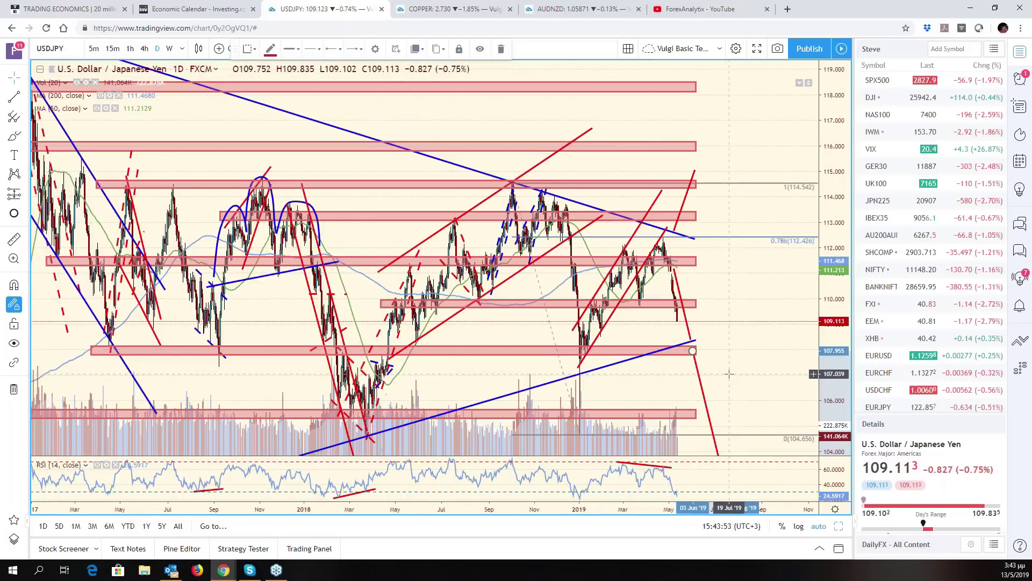
scroll(728, 373, down, 5)
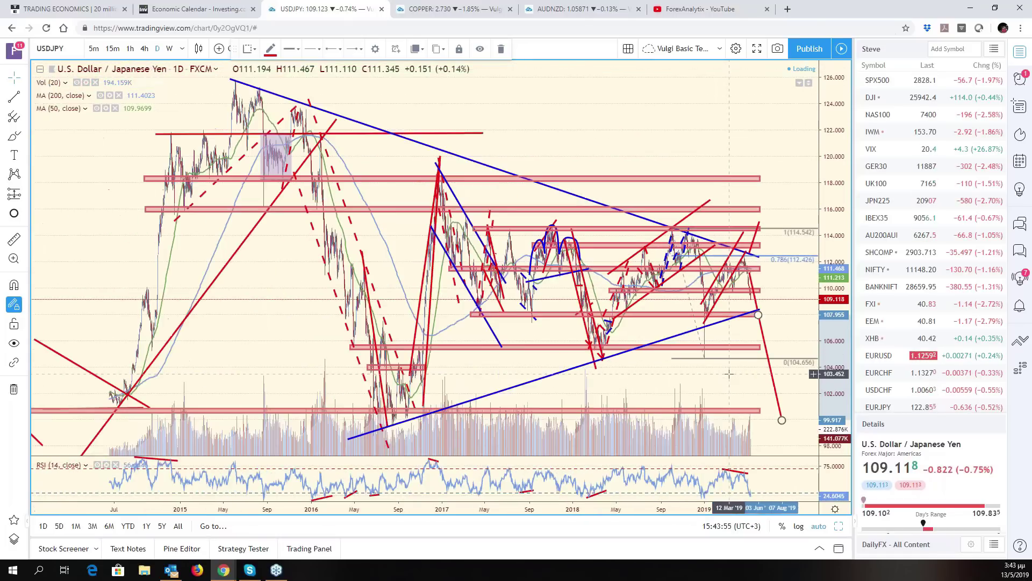
scroll(728, 373, up, 4)
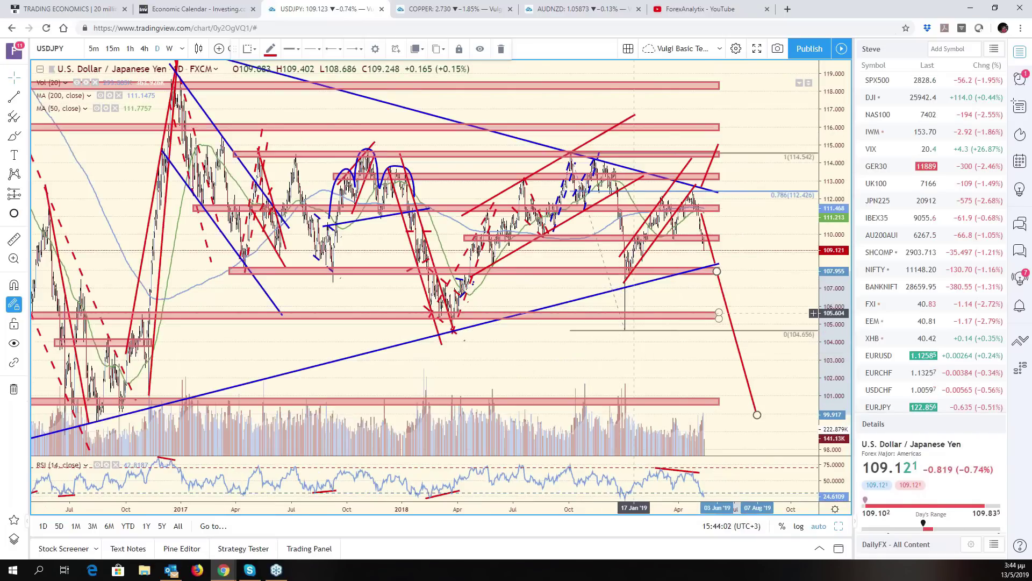
scroll(634, 313, up, 3)
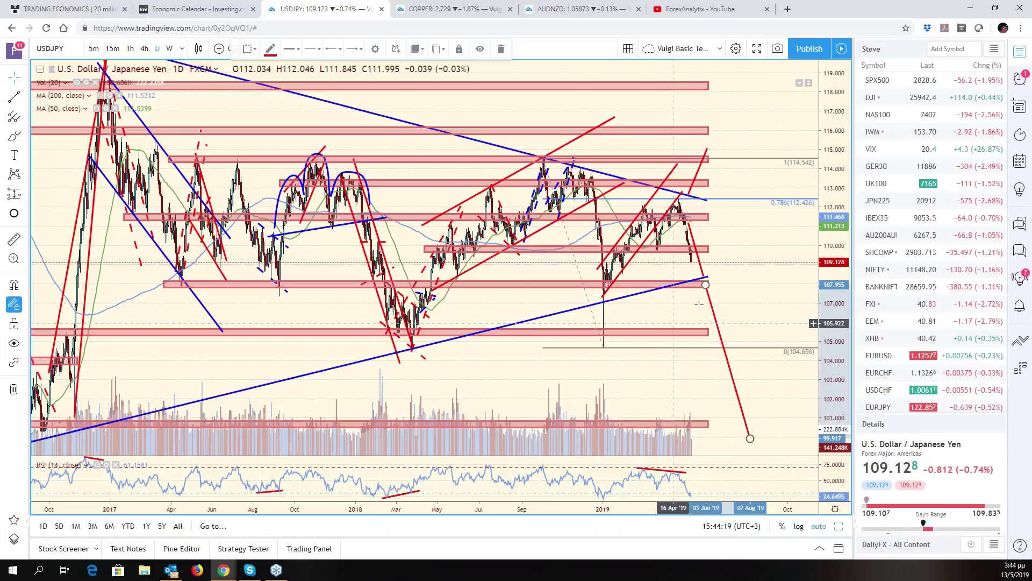
scroll(704, 301, up, 3)
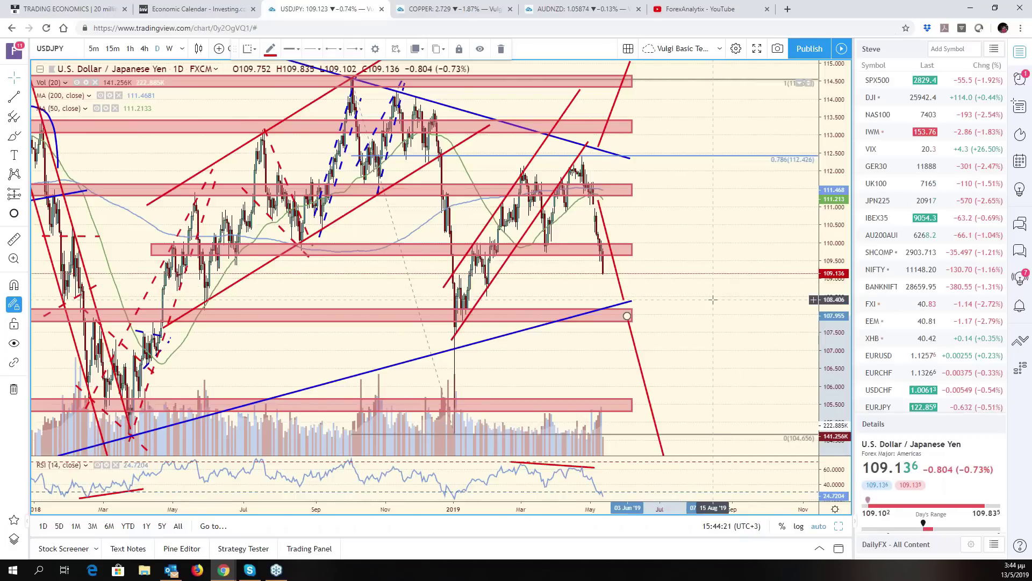
scroll(712, 299, up, 4)
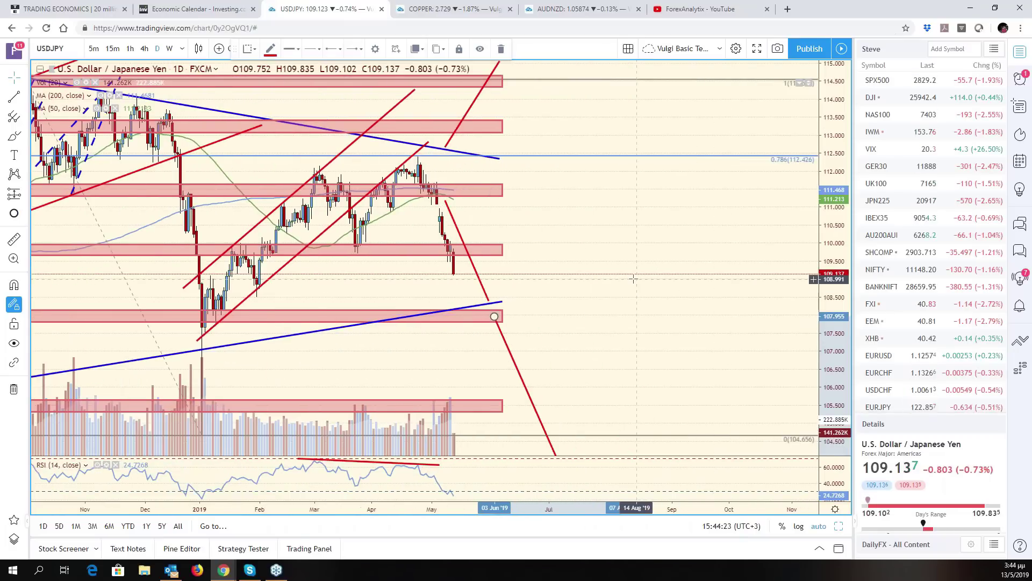
right_click(633, 279)
drag(603, 280, 930, 301)
Step: Replace USD/CNY in the six-chart grid with WTICOUSD from the watchlist
key(alt+Return)
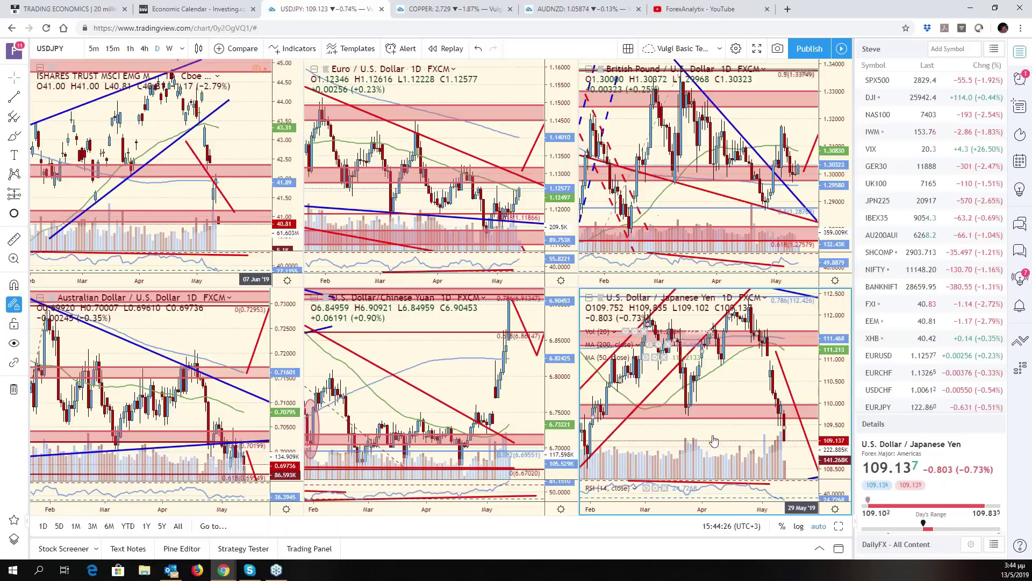
click(489, 365)
scroll(896, 333, down, 8)
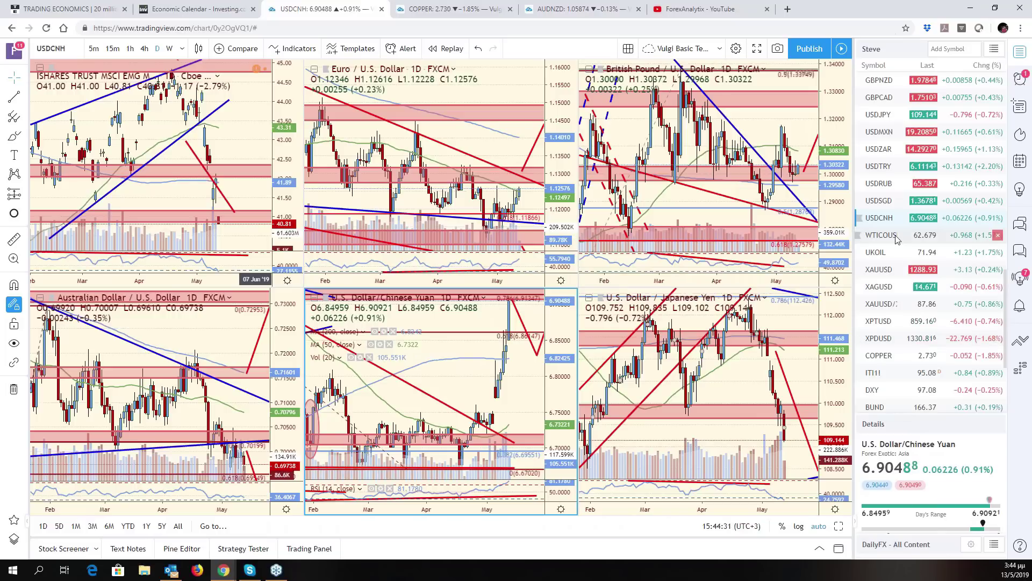
click(897, 240)
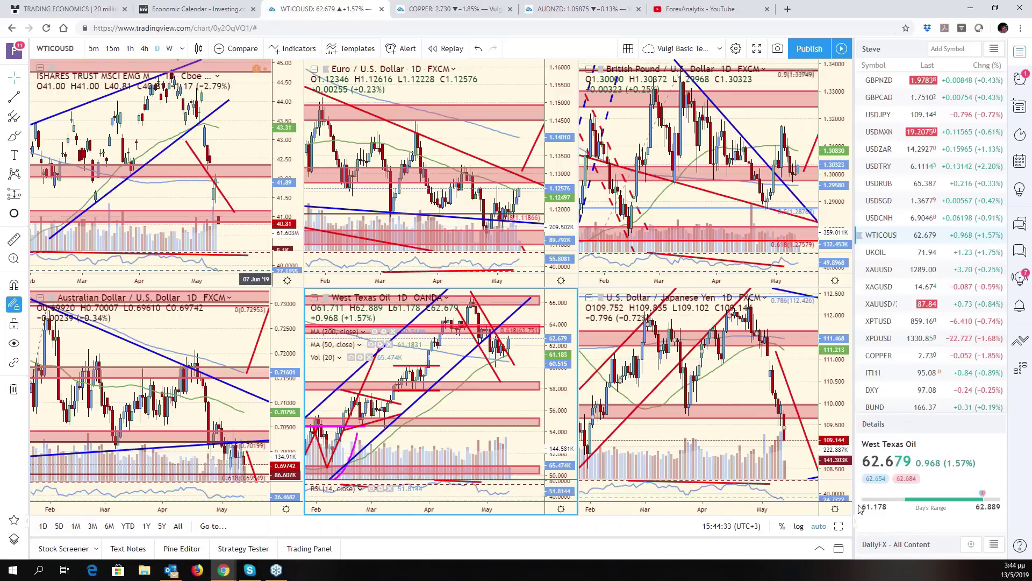
Step: Maximize the West Texas Oil chart with space after the last candle, then go to the COPPER tab
key(alt+Return)
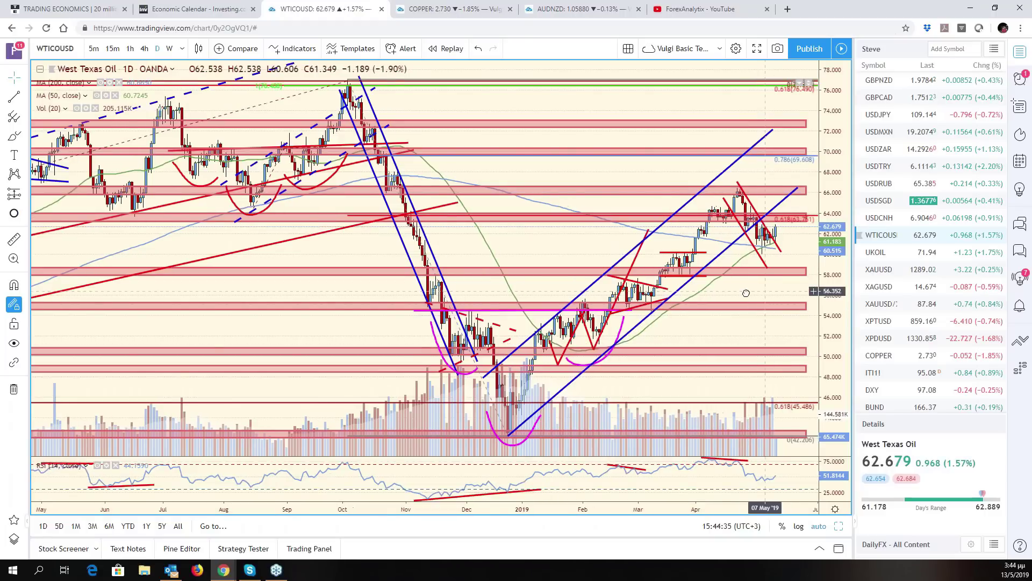
drag(746, 293, 706, 297)
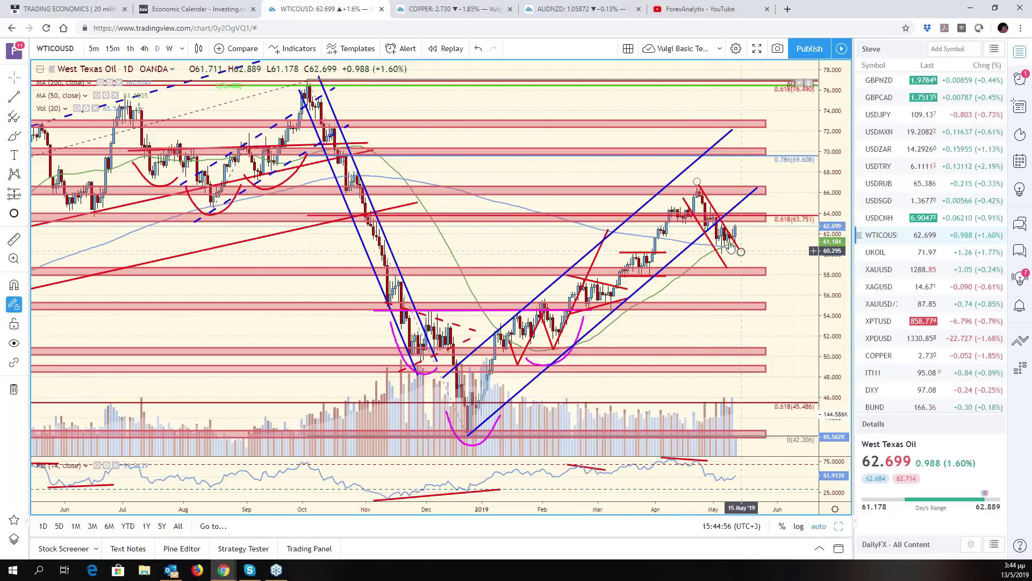
click(453, 11)
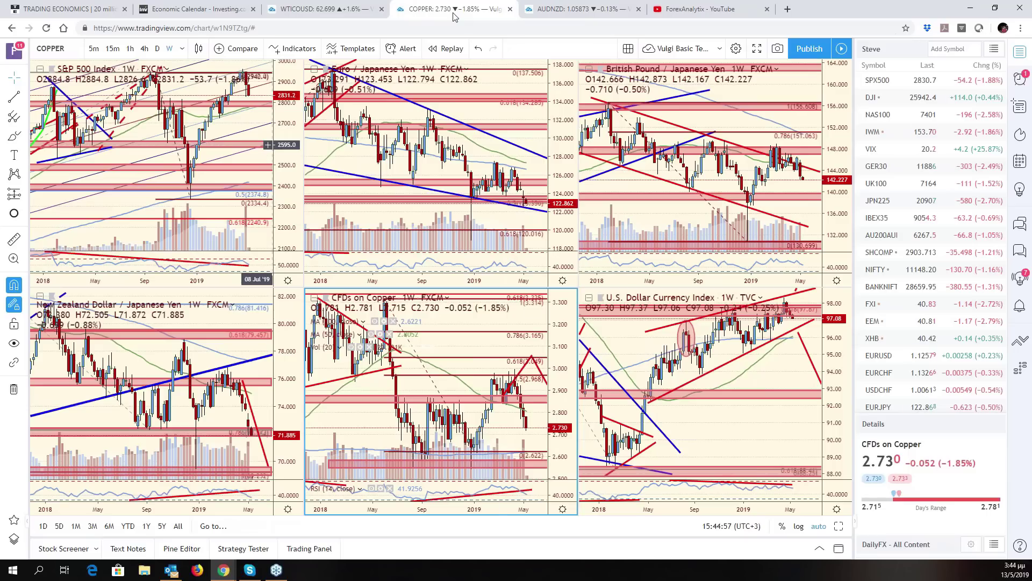
Step: View the AUDNZD chart tab full-screen, then return to the six-chart overview
click(578, 9)
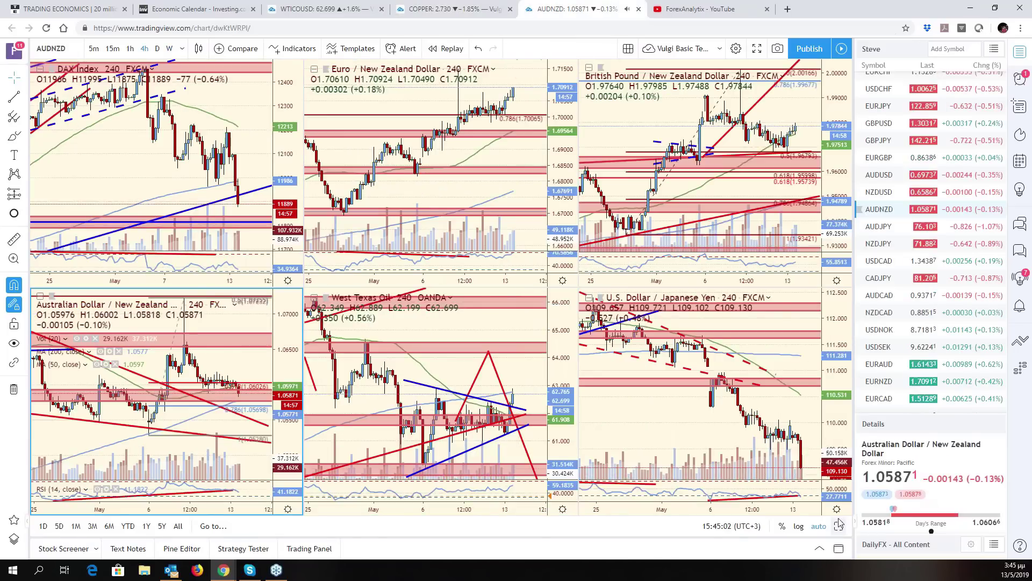
key(alt+Return)
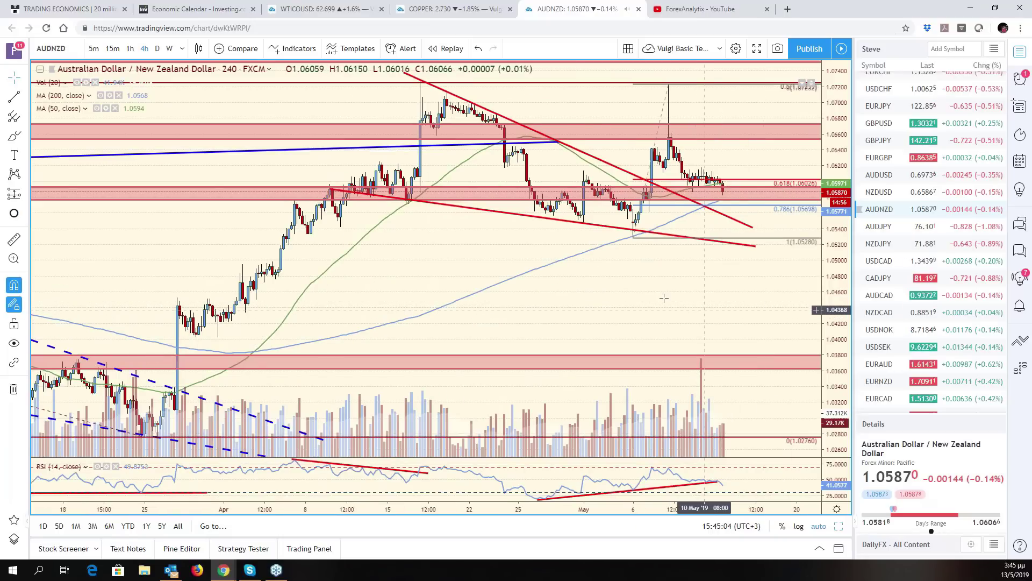
key(alt+Return)
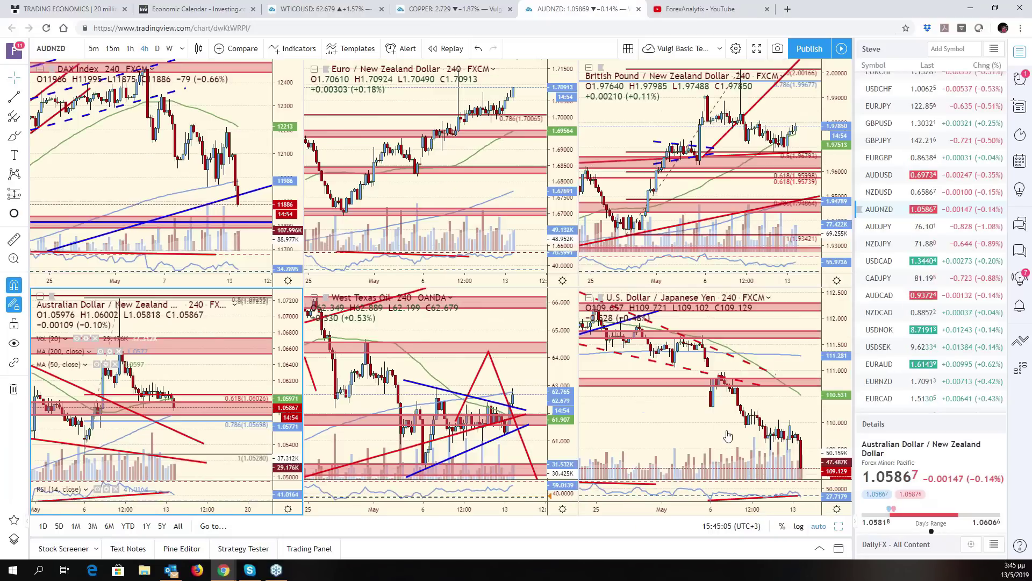
Step: Maximize the West Texas Oil chart with room after the last bar, then return to the daily WTICOUSD tab
click(499, 376)
key(alt+Return)
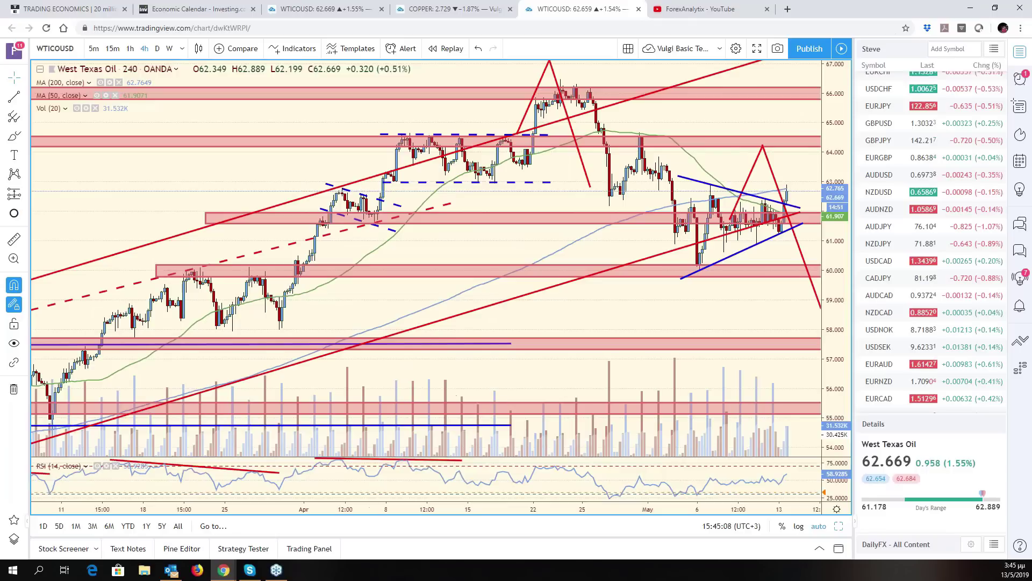
drag(742, 305, 705, 253)
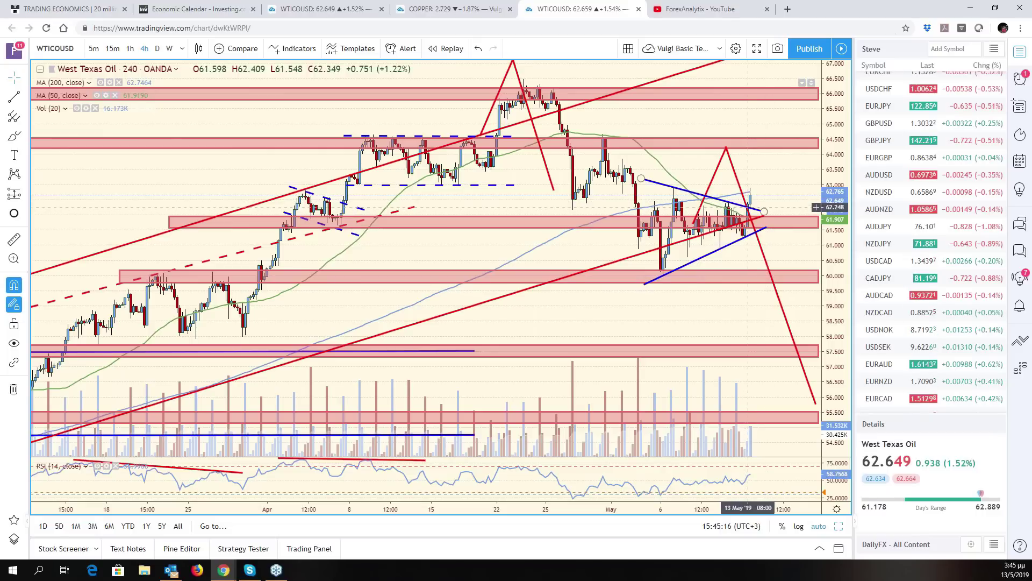
drag(772, 187, 748, 179)
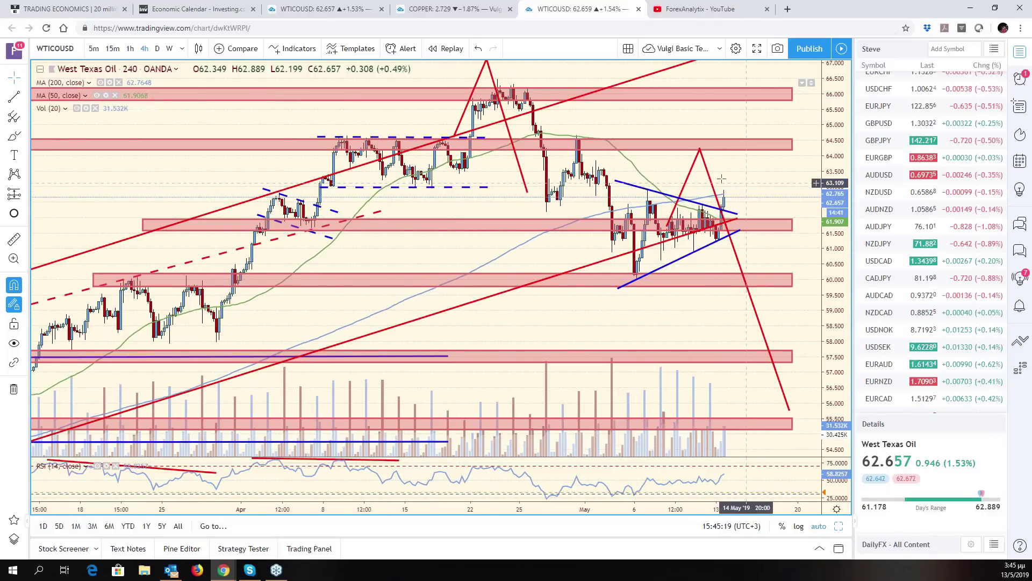
click(342, 18)
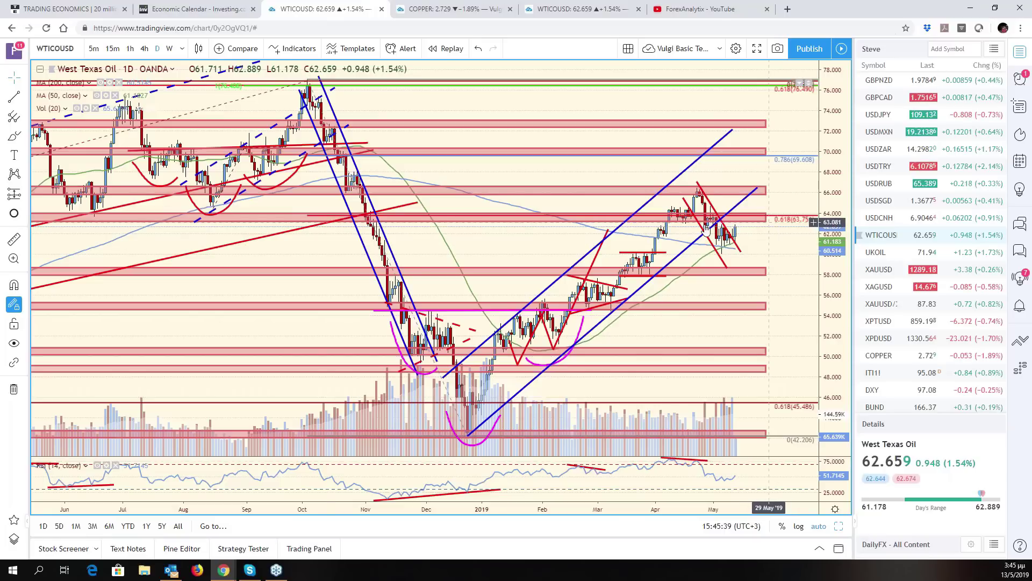
Step: Draw a short red line projecting WTI upward from its last bar, then load XAUUSD
click(747, 222)
click(769, 189)
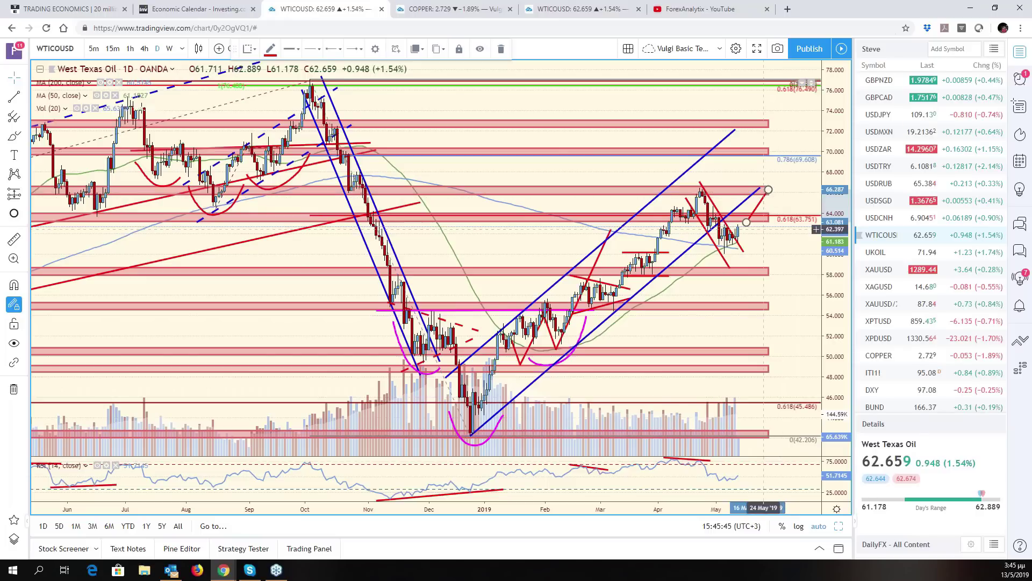
right_click(755, 241)
click(754, 241)
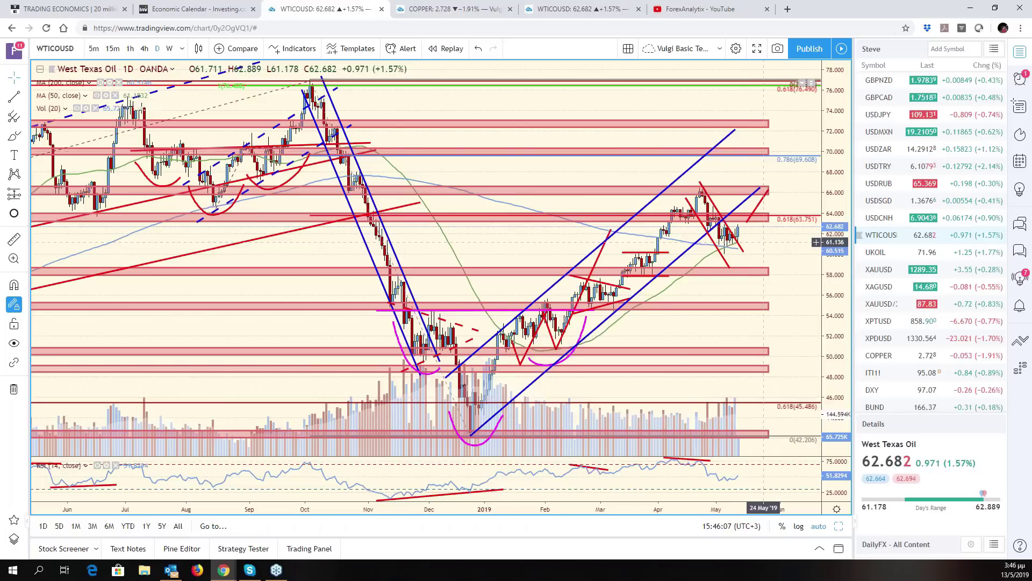
drag(789, 252, 806, 259)
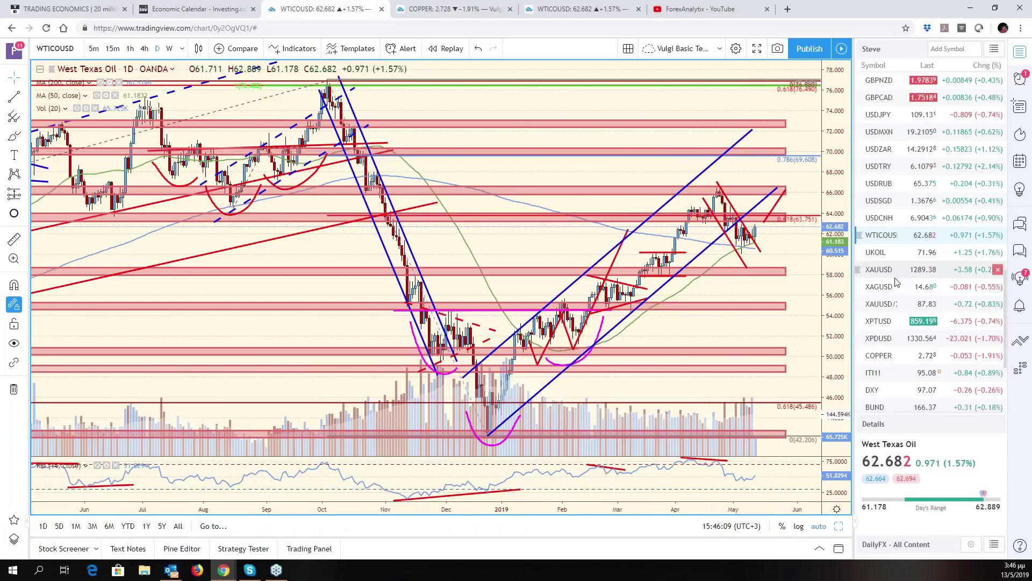
click(879, 269)
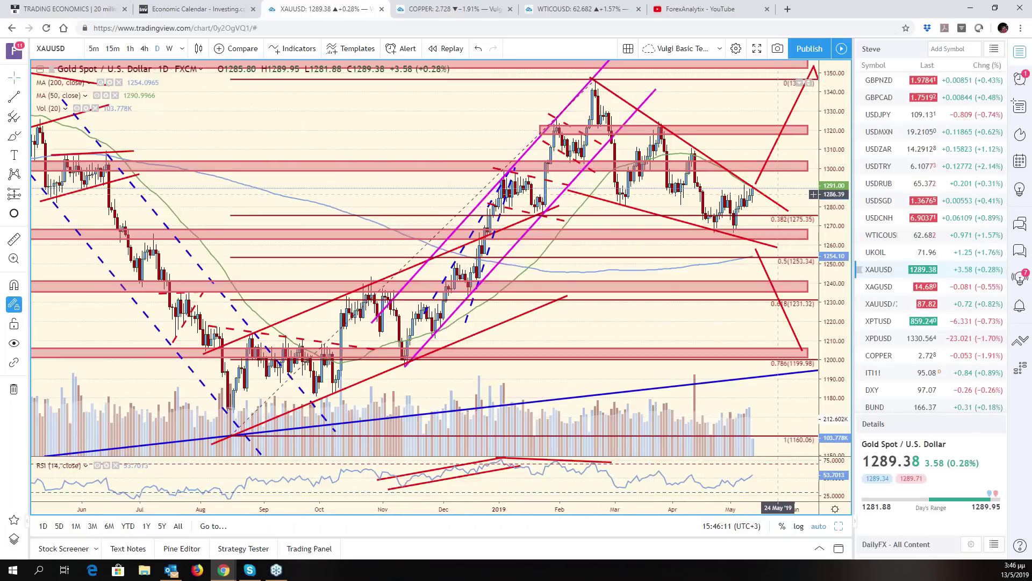
Step: Make room after gold's last bar and zoom in, then move down the watchlist to XAGUSD
drag(751, 202, 733, 203)
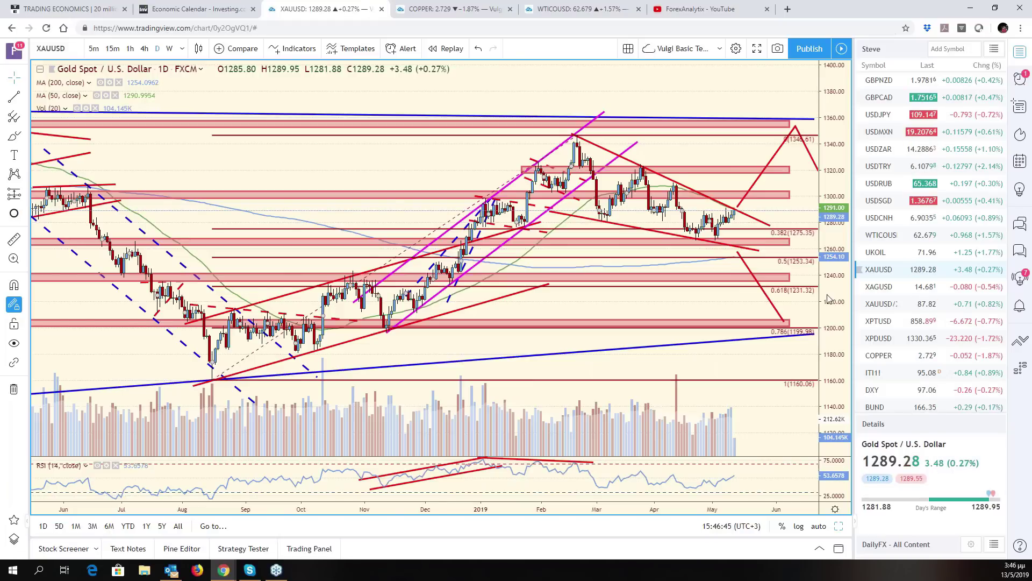
scroll(571, 134, up, 3)
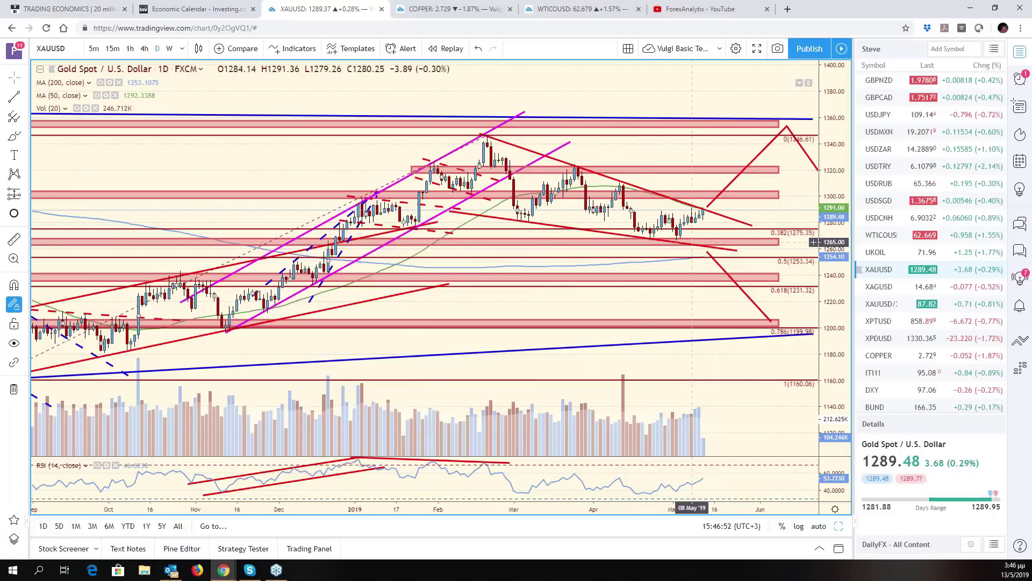
scroll(692, 242, down, 4)
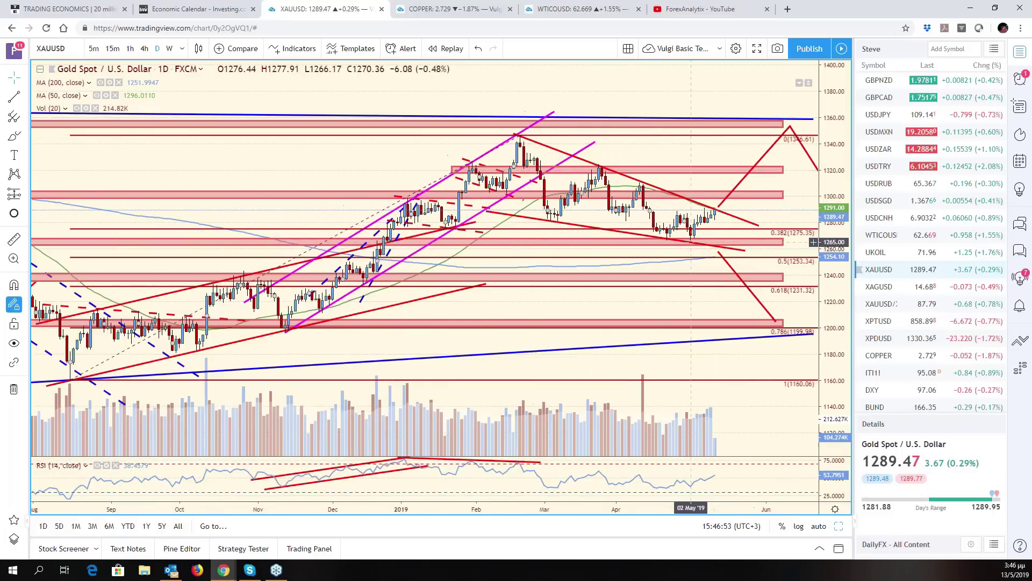
scroll(751, 255, up, 1)
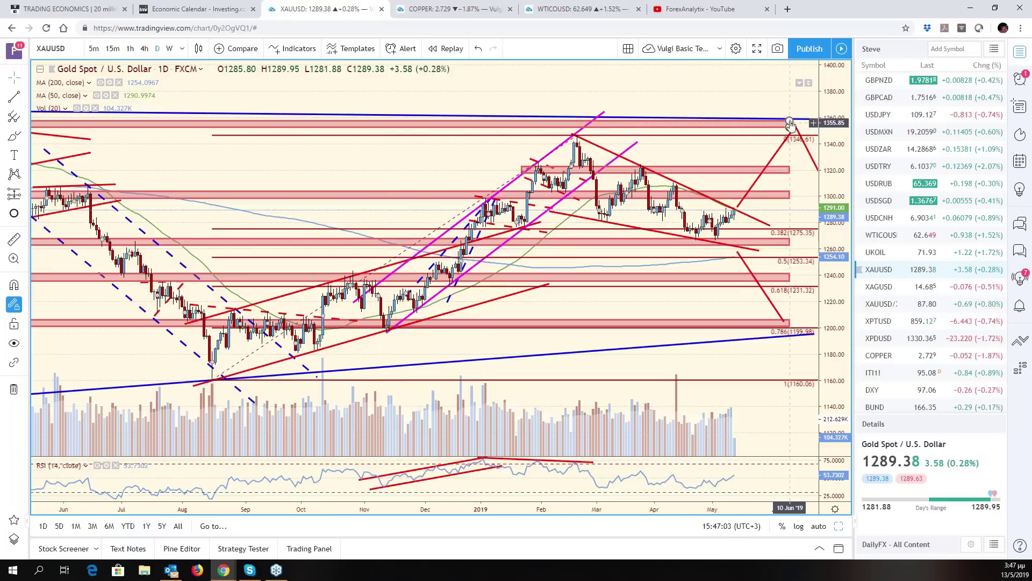
key(Down)
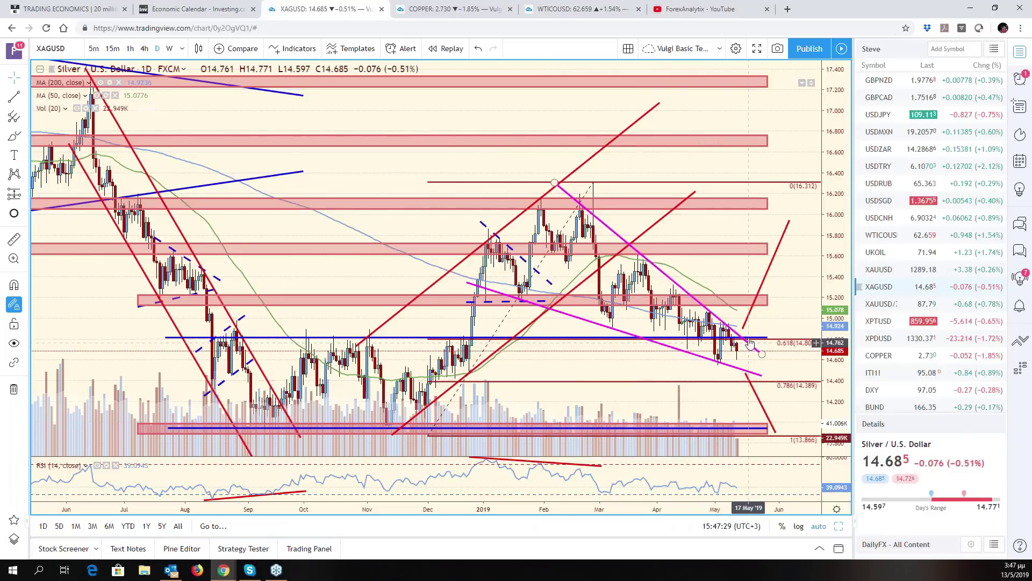
Step: Load the XAUUSD/XAGUSD ratio, zoom out and back in, and center it on recent bars
click(894, 307)
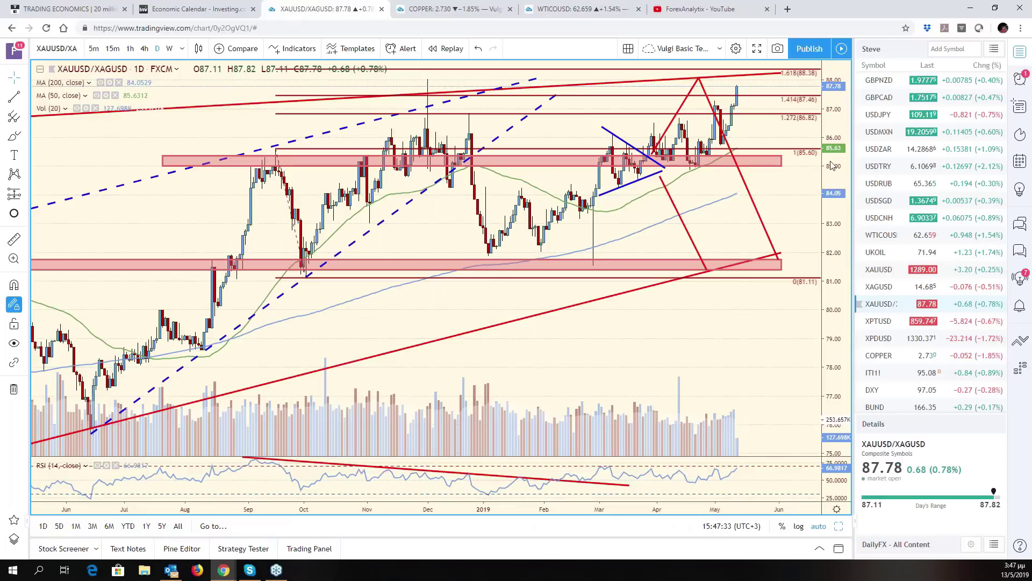
scroll(719, 326, down, 4)
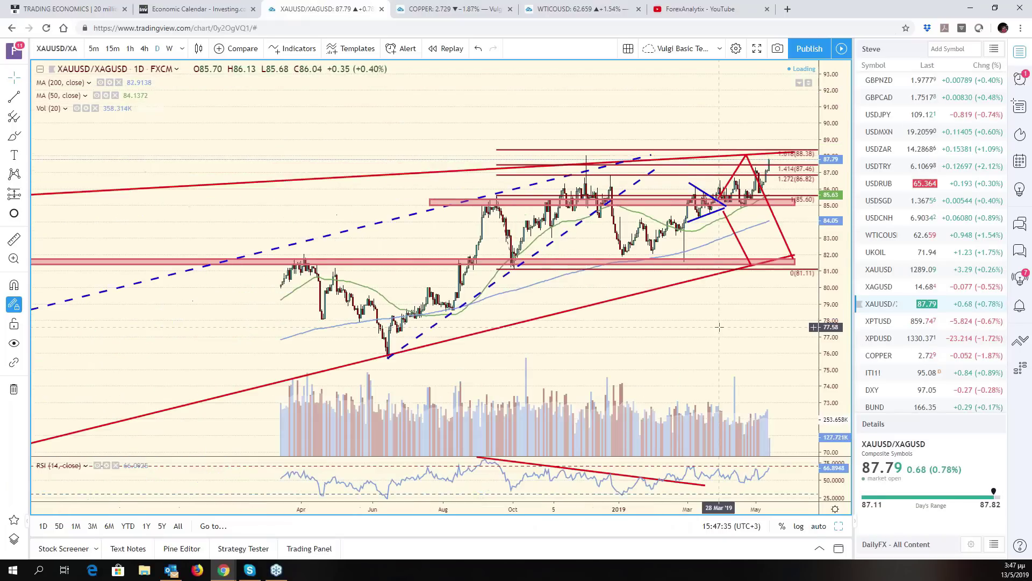
scroll(720, 326, down, 2)
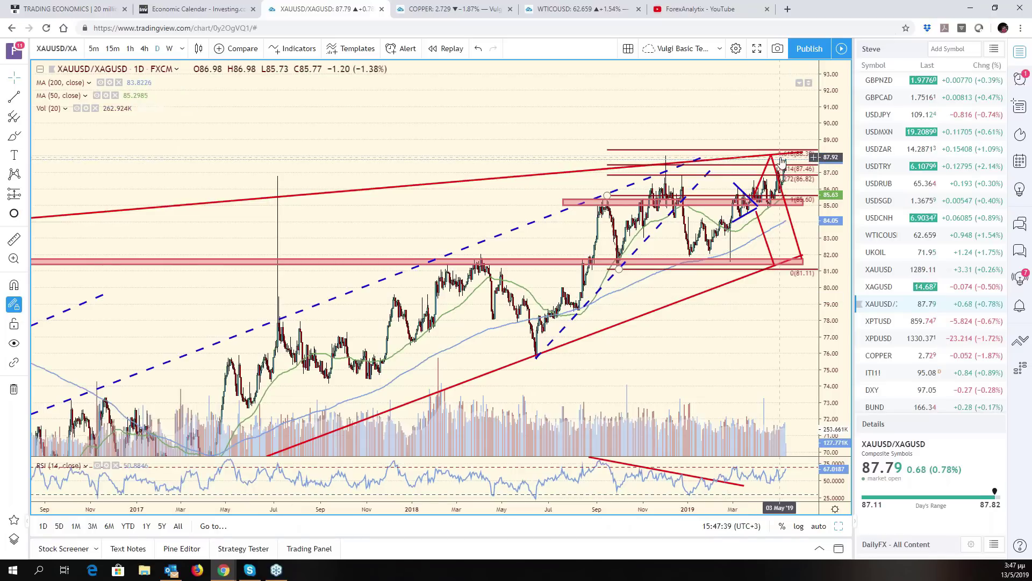
scroll(782, 161, down, 2)
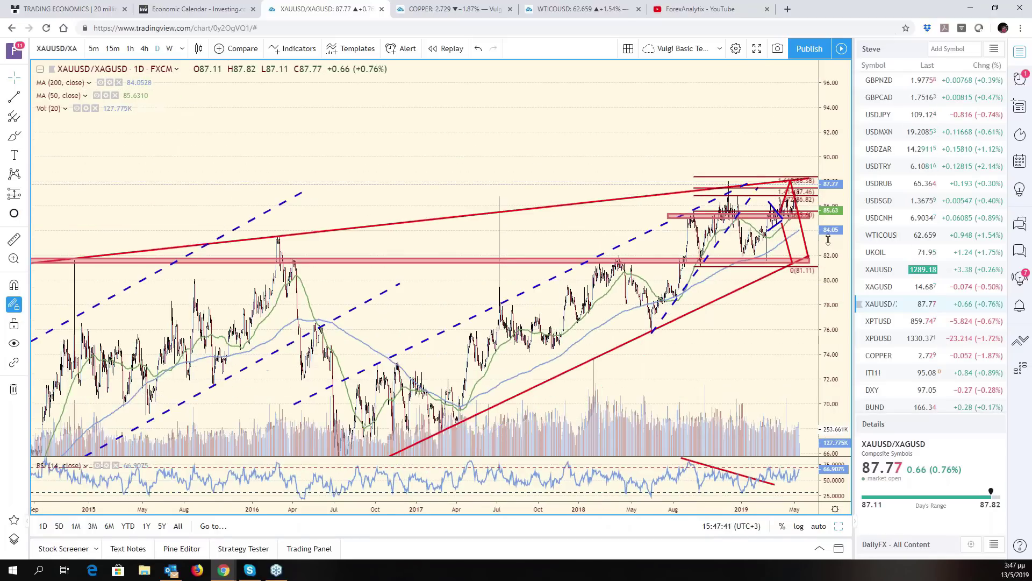
scroll(723, 293, down, 3)
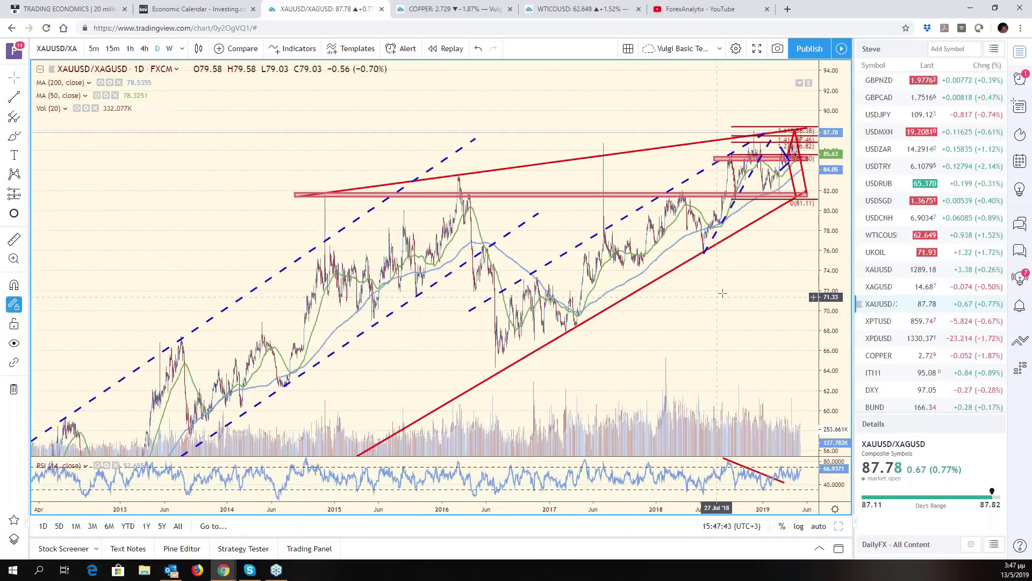
scroll(723, 293, up, 5)
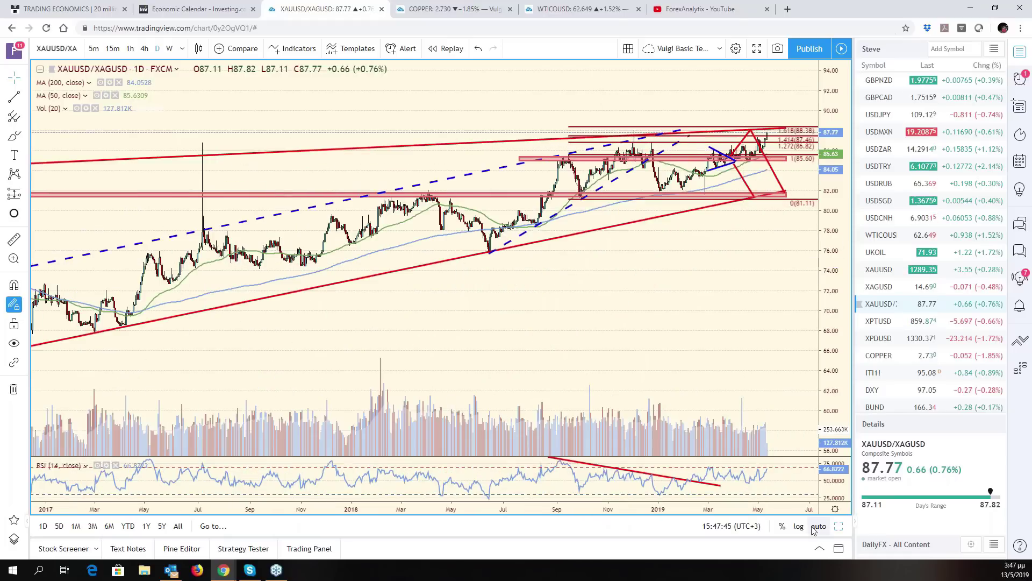
scroll(771, 210, up, 3)
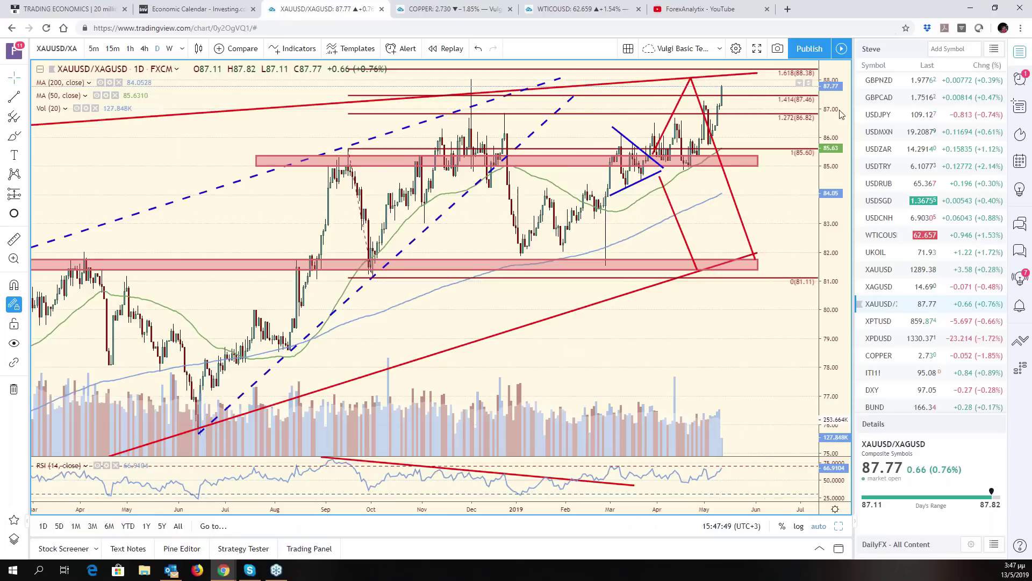
scroll(842, 114, down, 3)
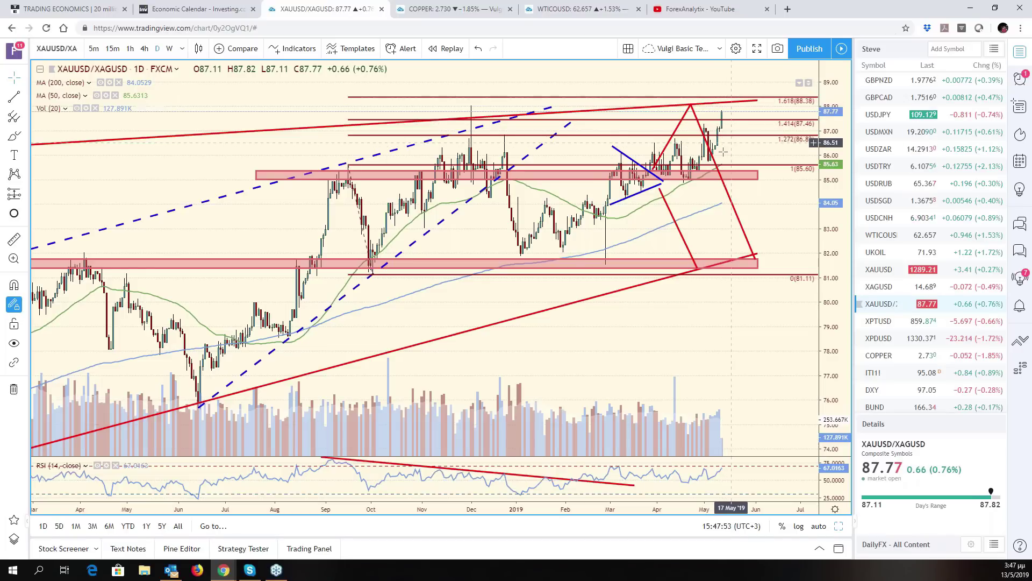
scroll(725, 201, up, 2)
drag(725, 201, 828, 313)
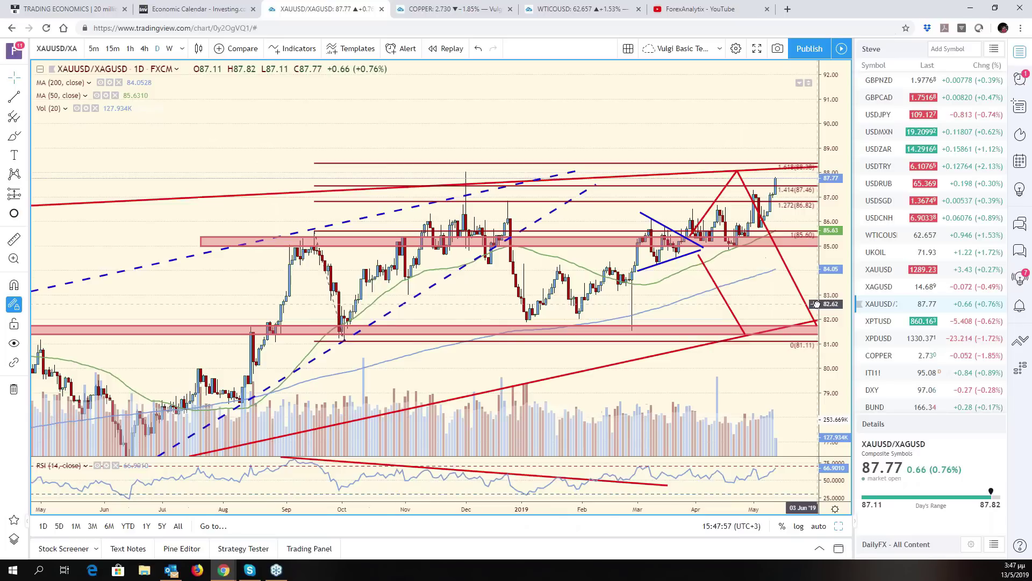
drag(756, 124, 765, 127)
Step: Browse the platinum and palladium daily charts, then load COPPER from the watchlist
click(892, 323)
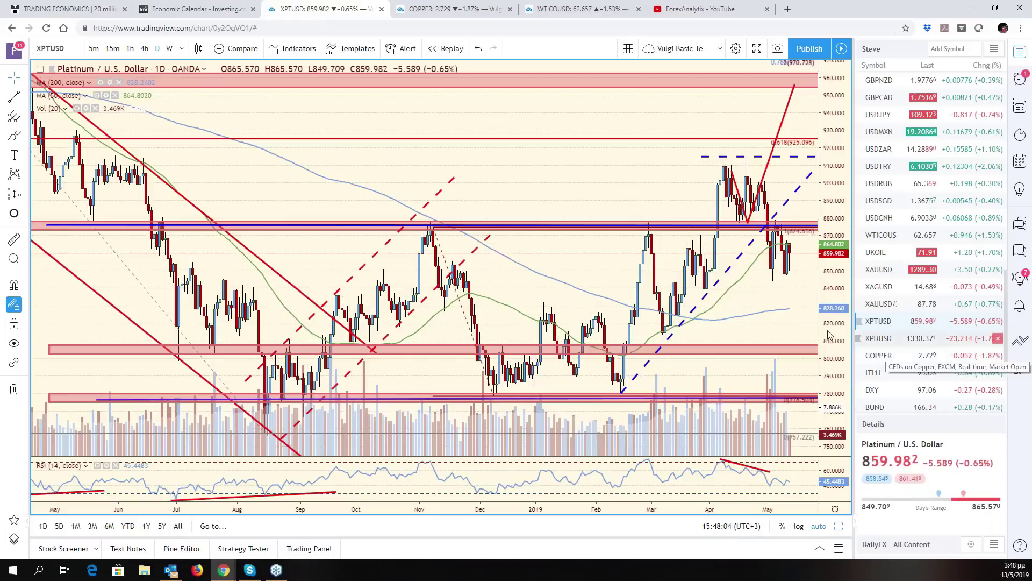
scroll(732, 333, up, 3)
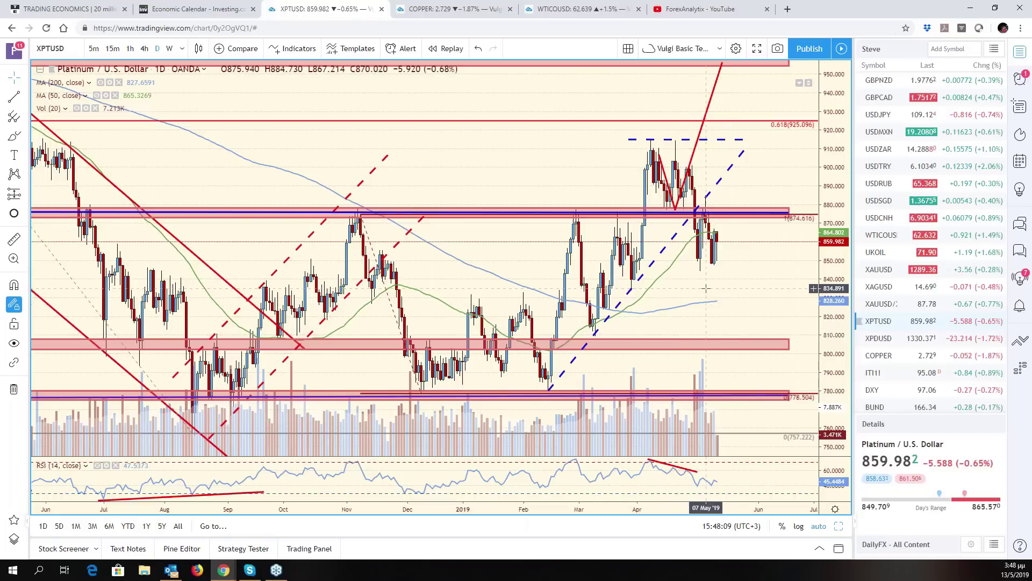
drag(706, 289, 726, 292)
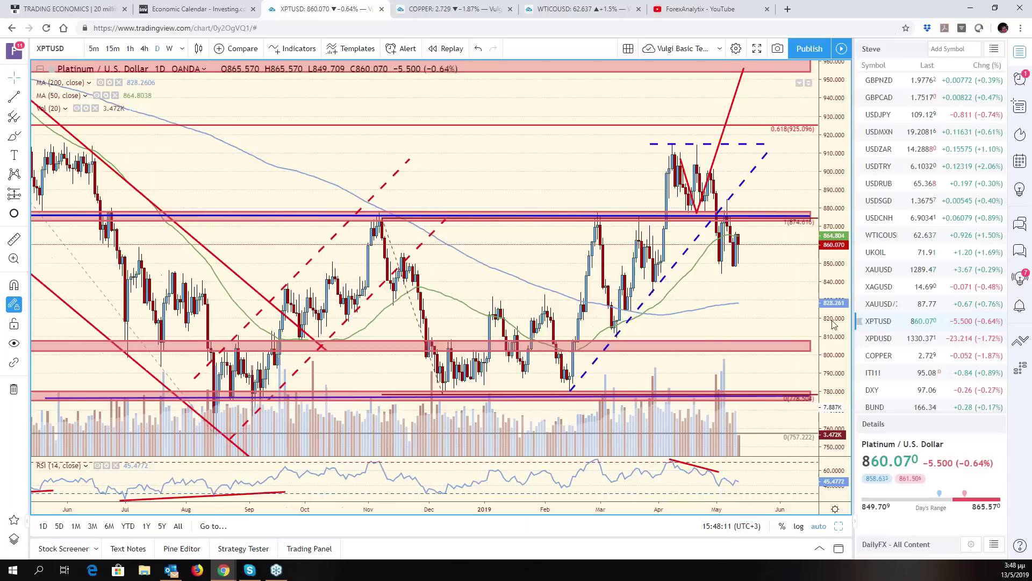
click(905, 339)
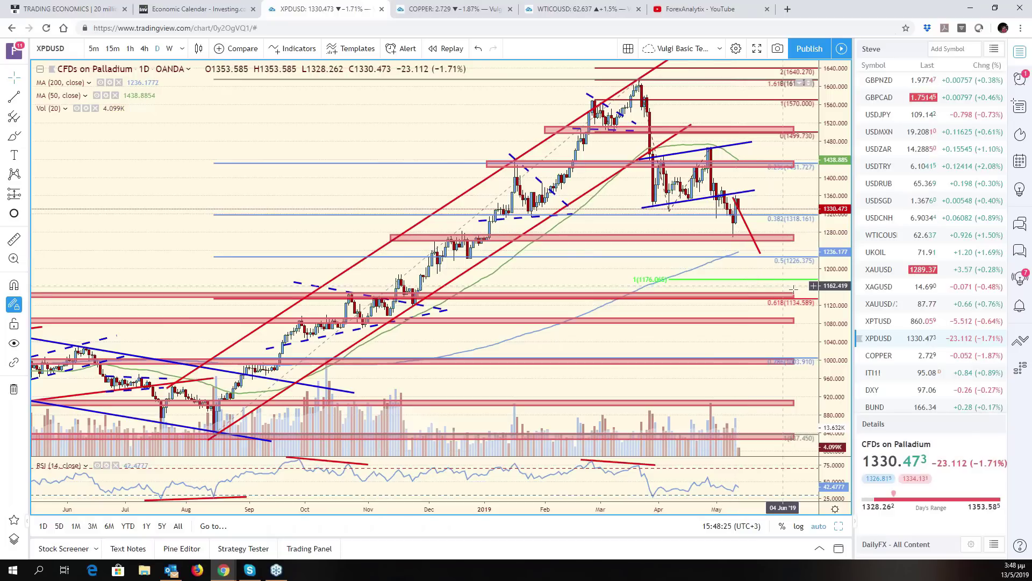
click(923, 359)
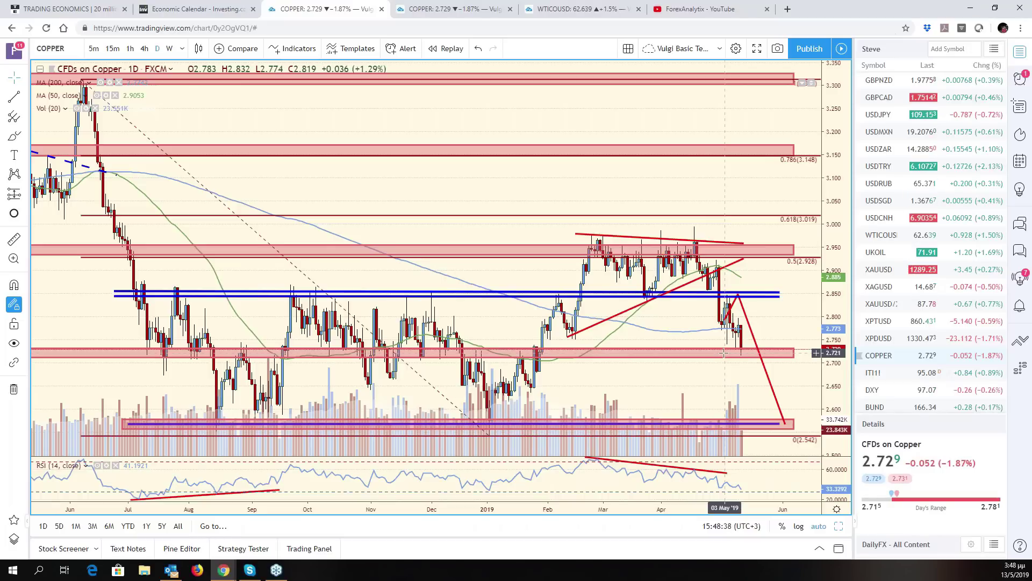
scroll(740, 372, down, 5)
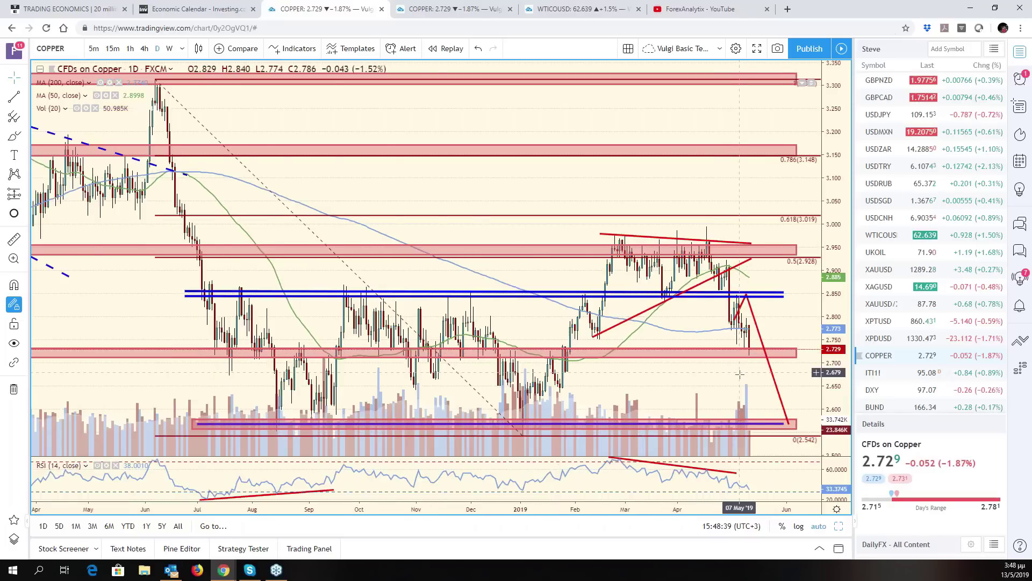
click(757, 425)
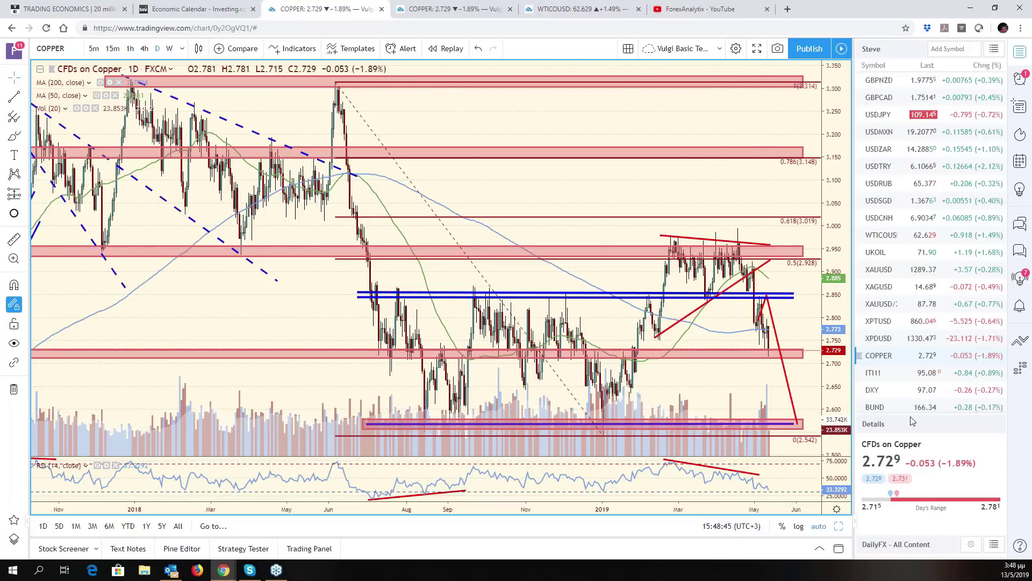
scroll(774, 410, down, 5)
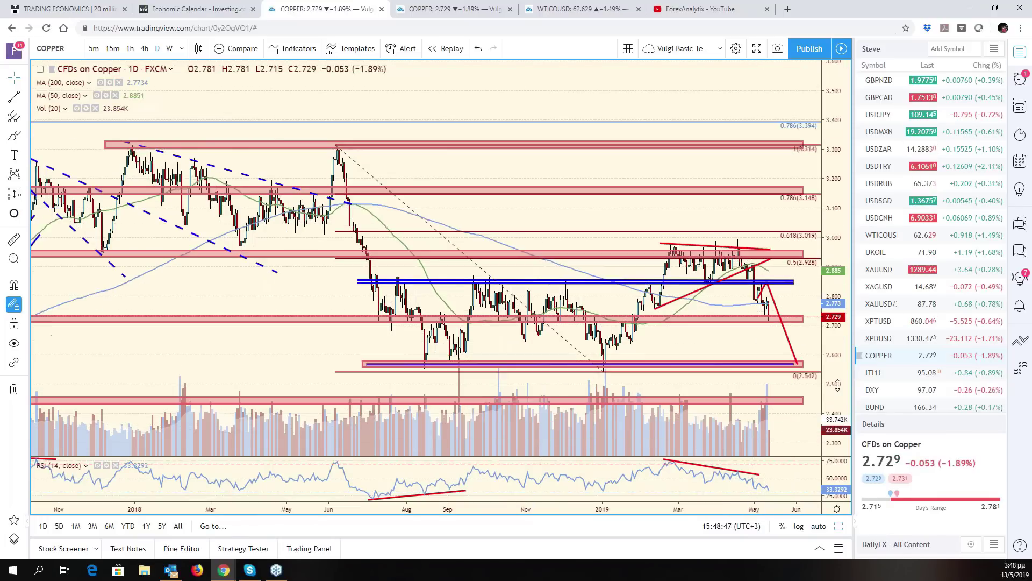
scroll(774, 409, up, 5)
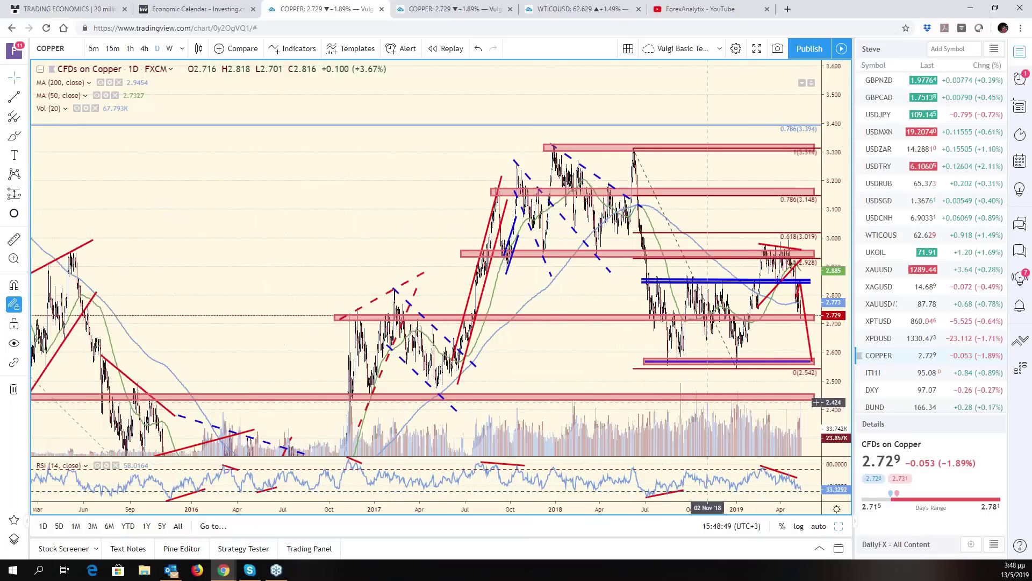
scroll(816, 396, up, 2)
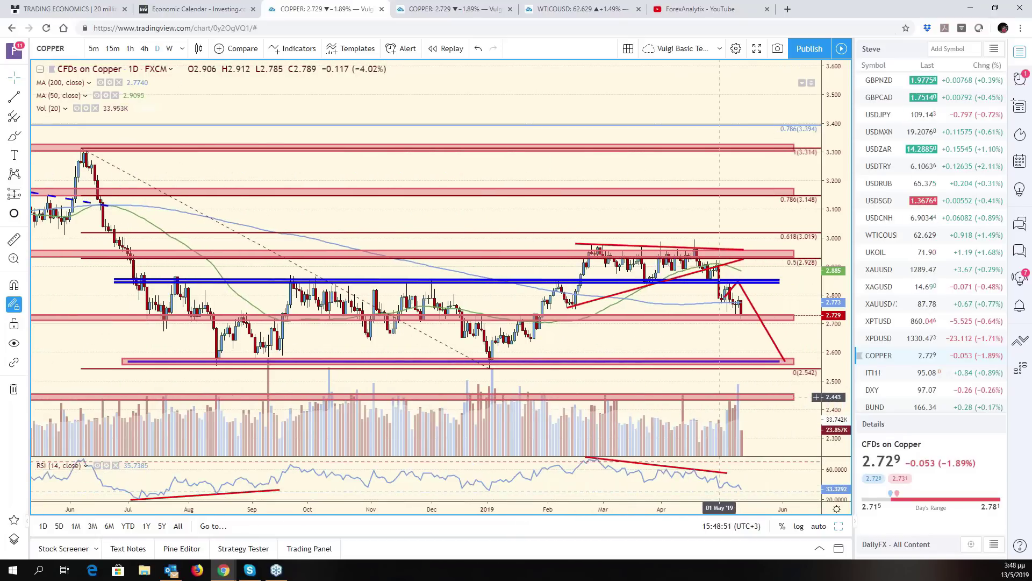
click(818, 526)
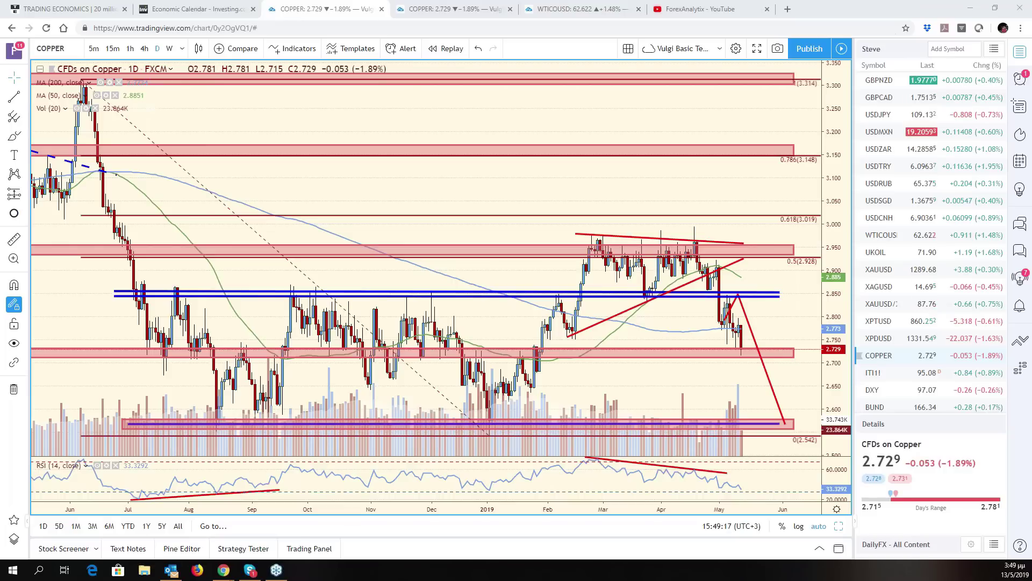
Step: Return to the six-chart grid and change the EURUSD pane's symbol to EURCHF
click(838, 527)
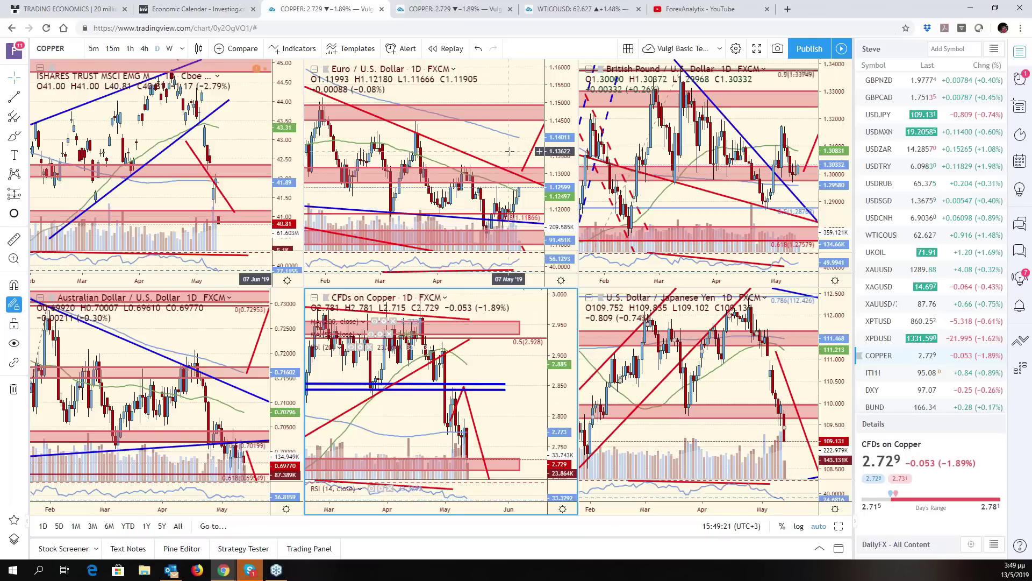
text(EUR)
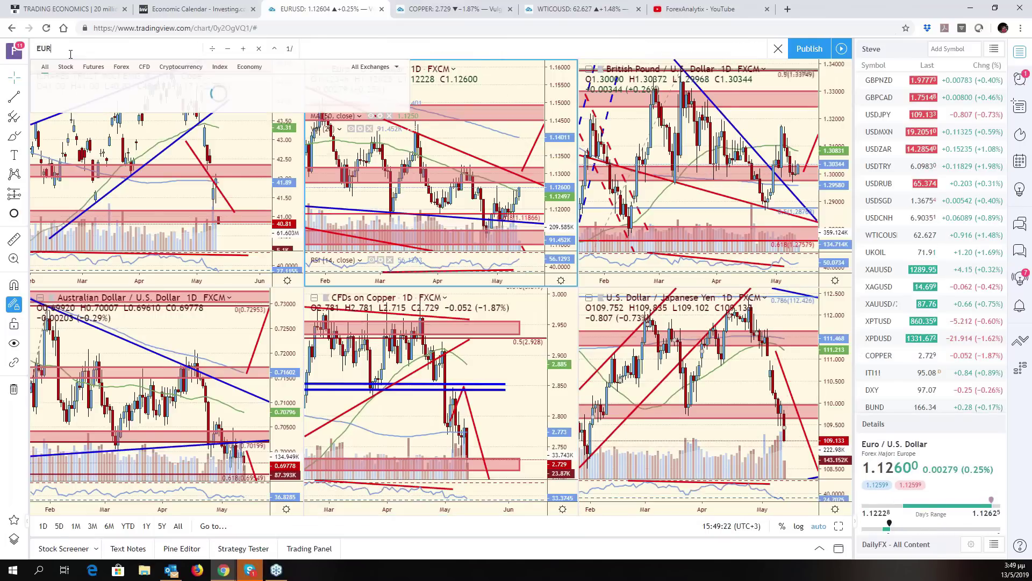
text(CHF)
key(Return)
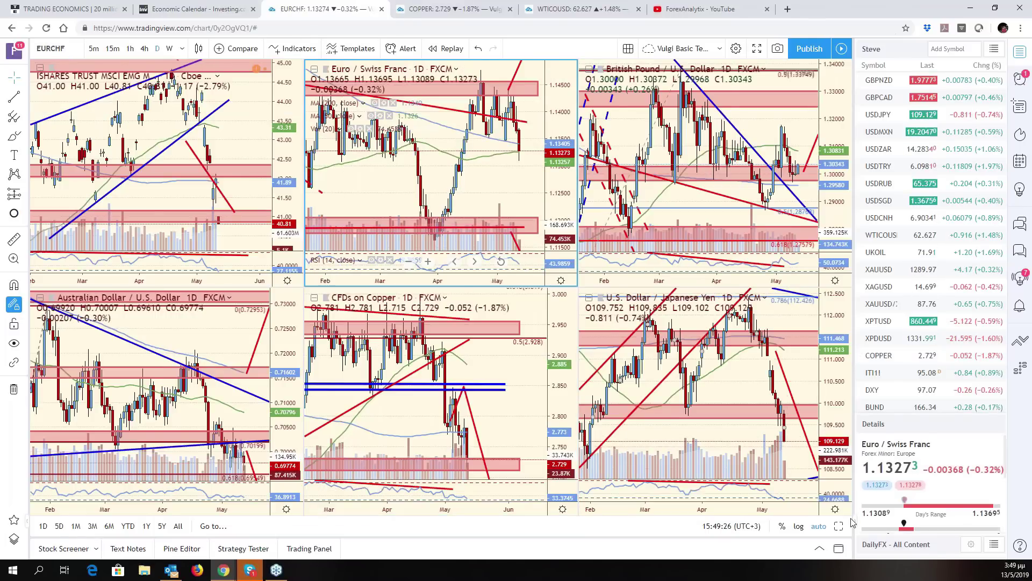
Step: Maximize the EURCHF chart, compress its price scale and zoom out
key(alt+Return)
scroll(843, 254, right, 3)
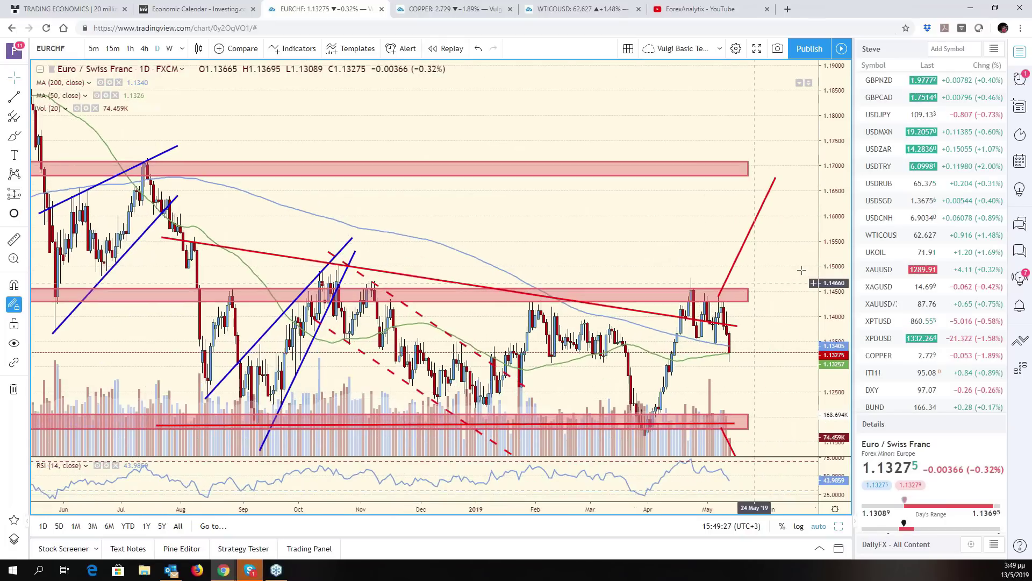
drag(843, 254, 843, 345)
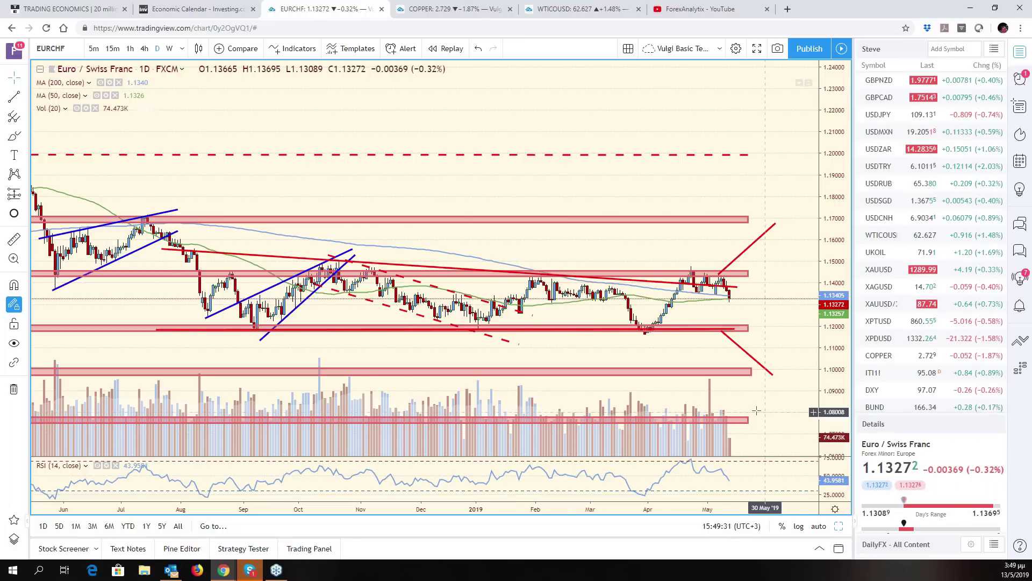
scroll(775, 370, down, 3)
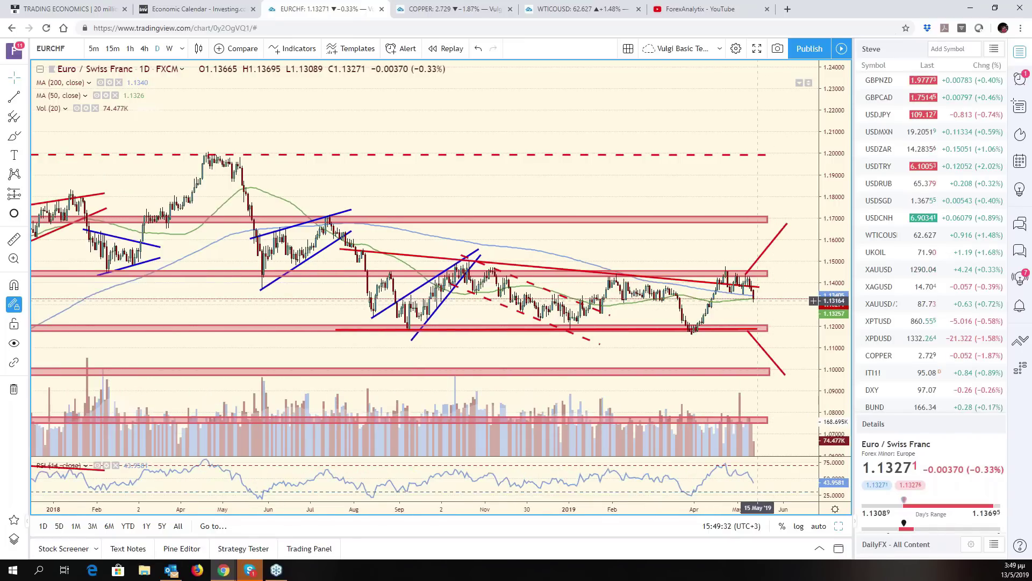
scroll(756, 307, down, 2)
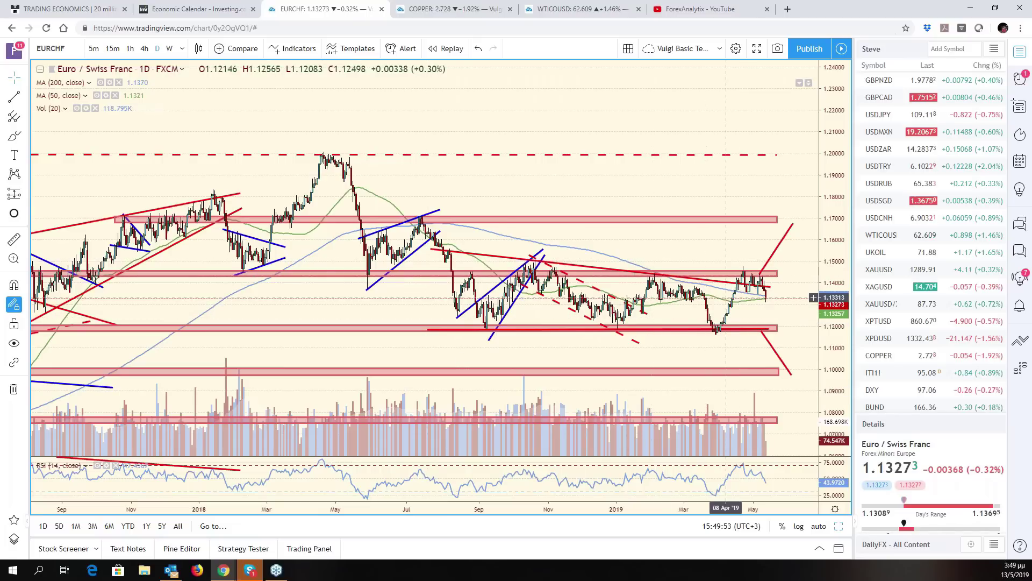
click(68, 47)
text(USD)
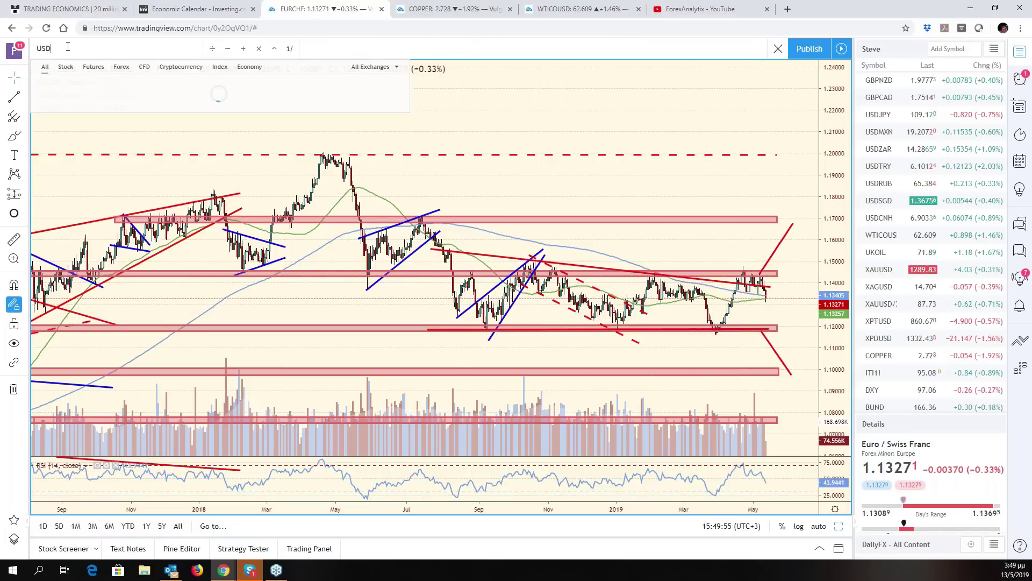
text(CHF)
key(Return)
scroll(344, 280, down, 3)
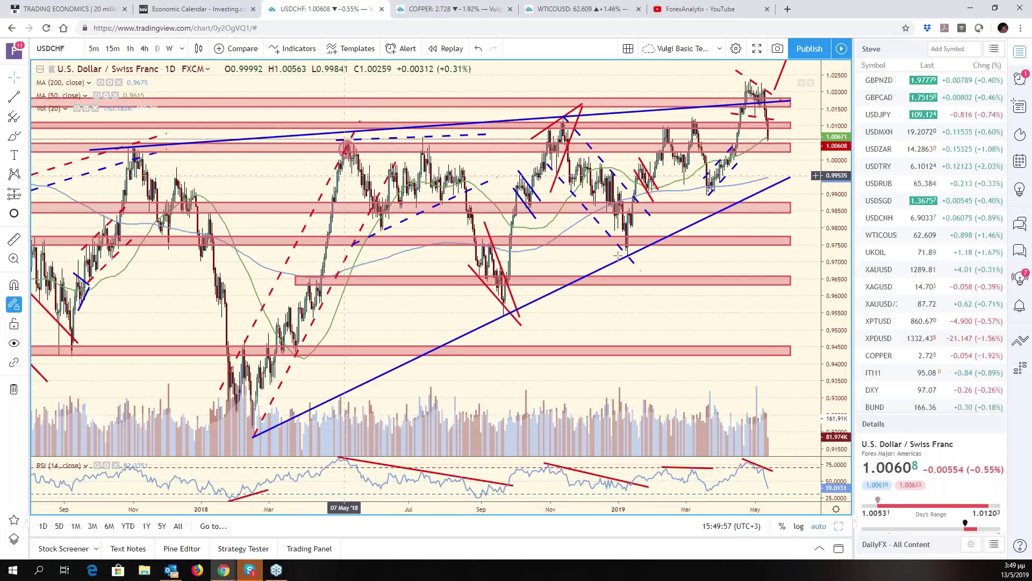
scroll(765, 278, down, 4)
scroll(765, 278, down, 2)
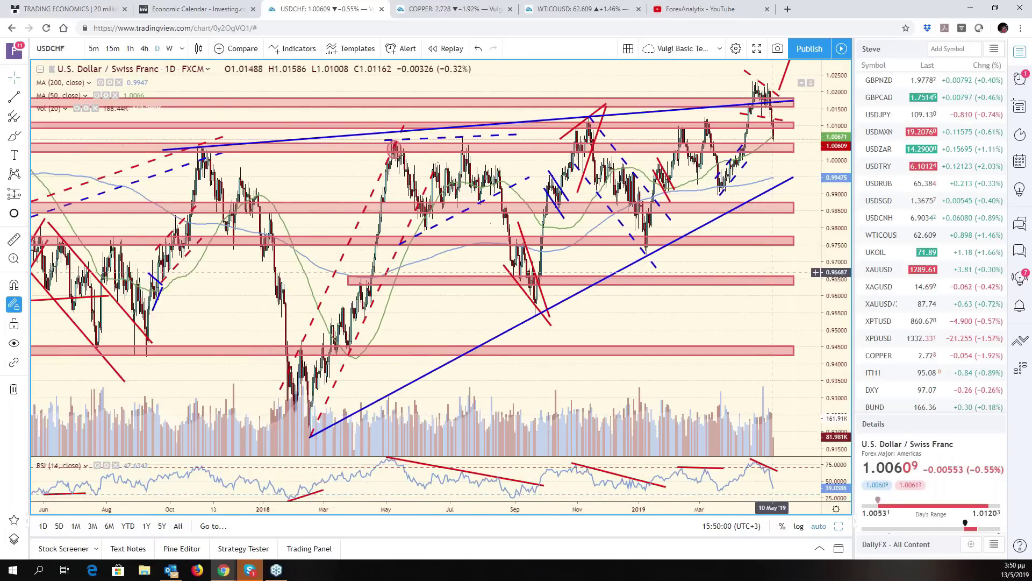
drag(836, 272, 836, 312)
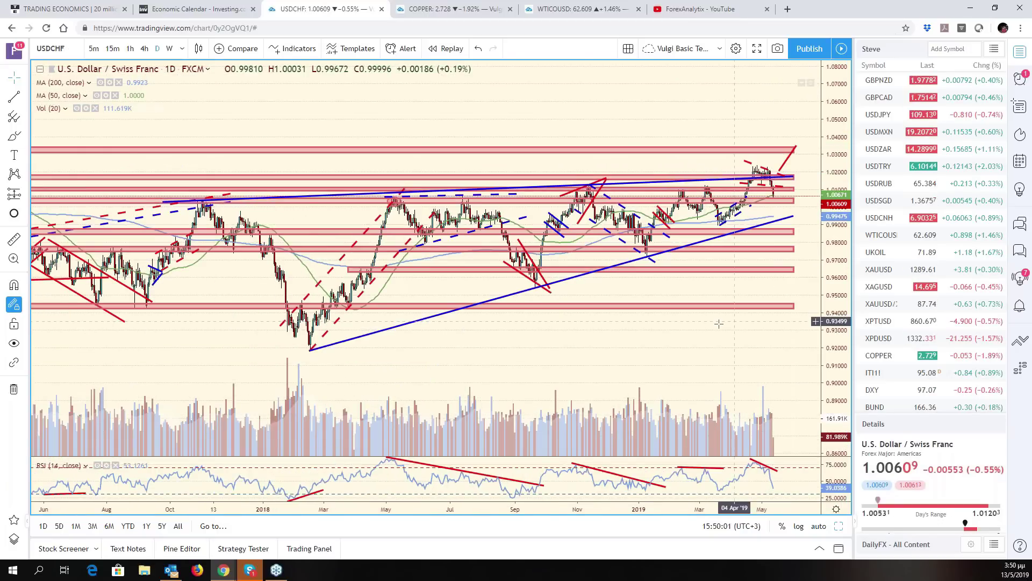
scroll(719, 323, up, 2)
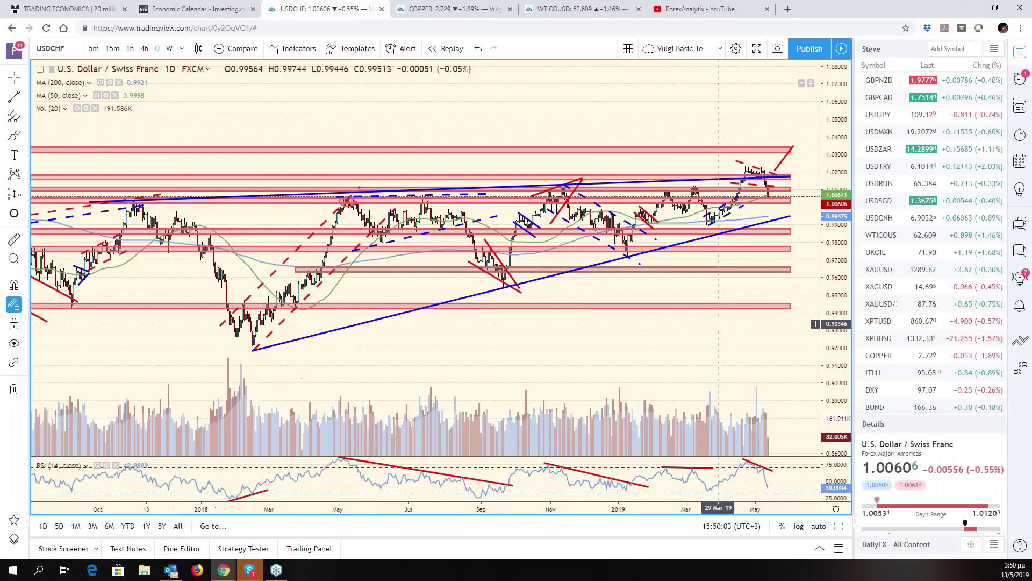
scroll(719, 323, up, 2)
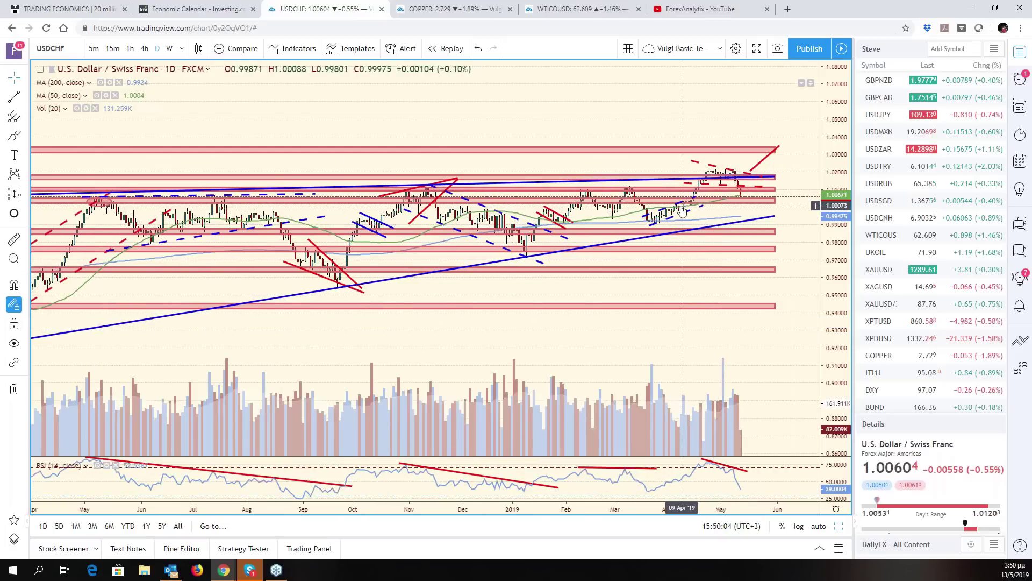
scroll(723, 179, down, 2)
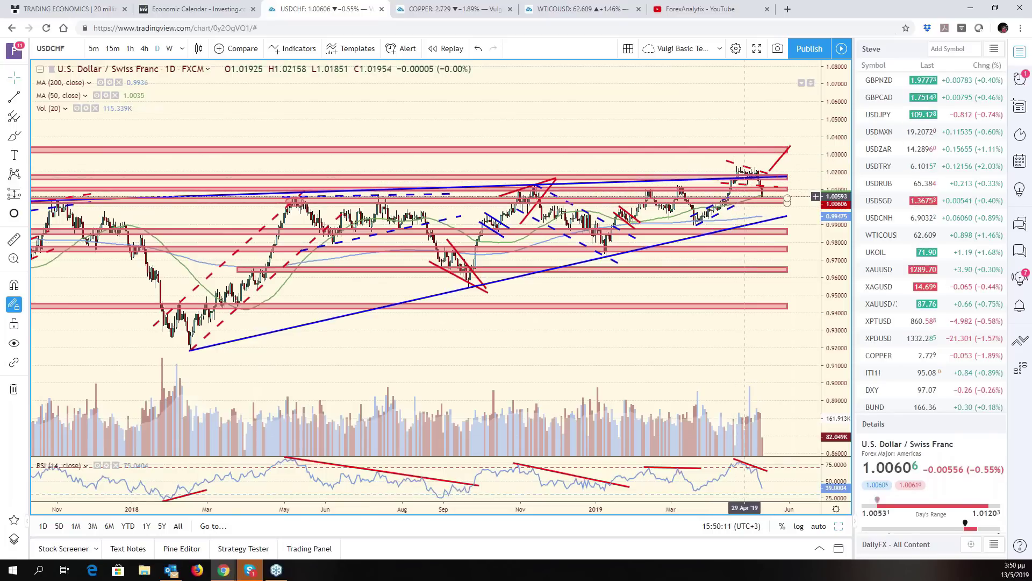
scroll(745, 232, down, 3)
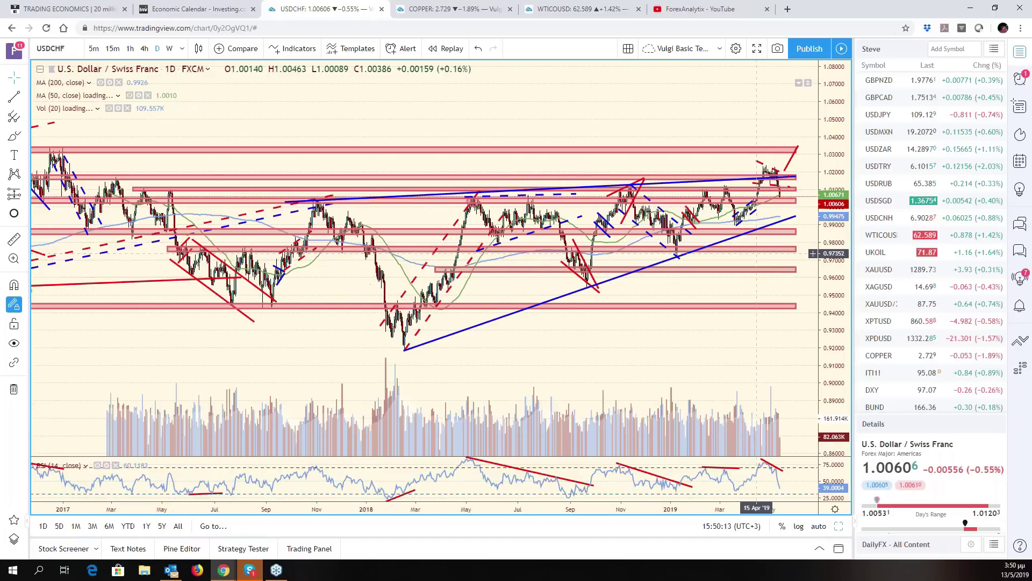
scroll(663, 228, up, 3)
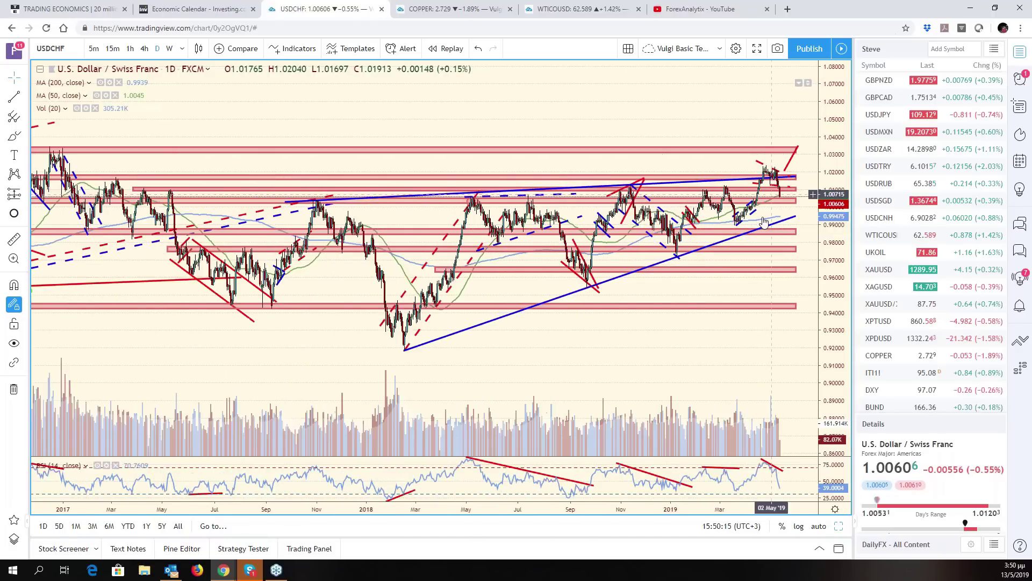
click(820, 525)
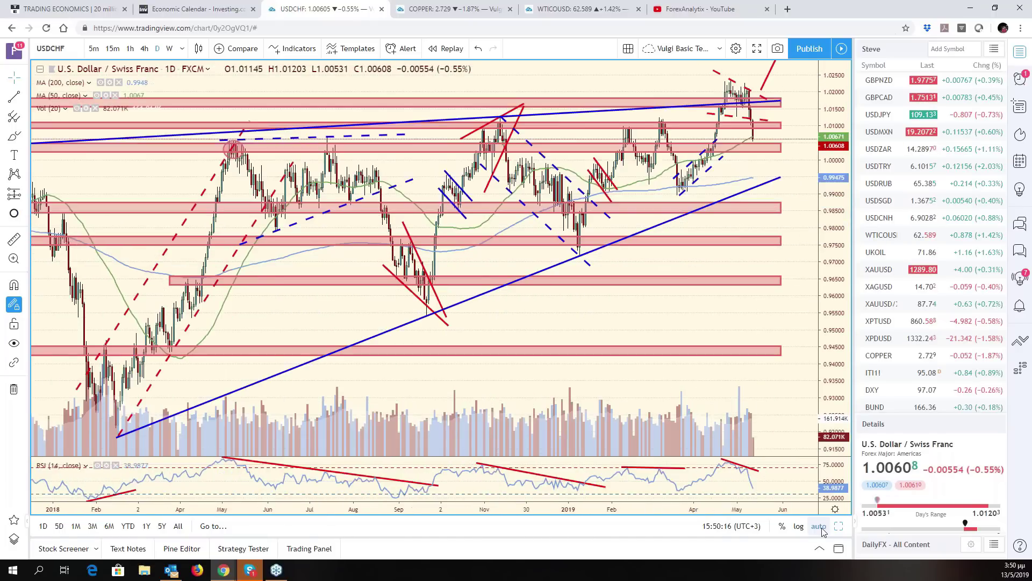
scroll(720, 159, up, 3)
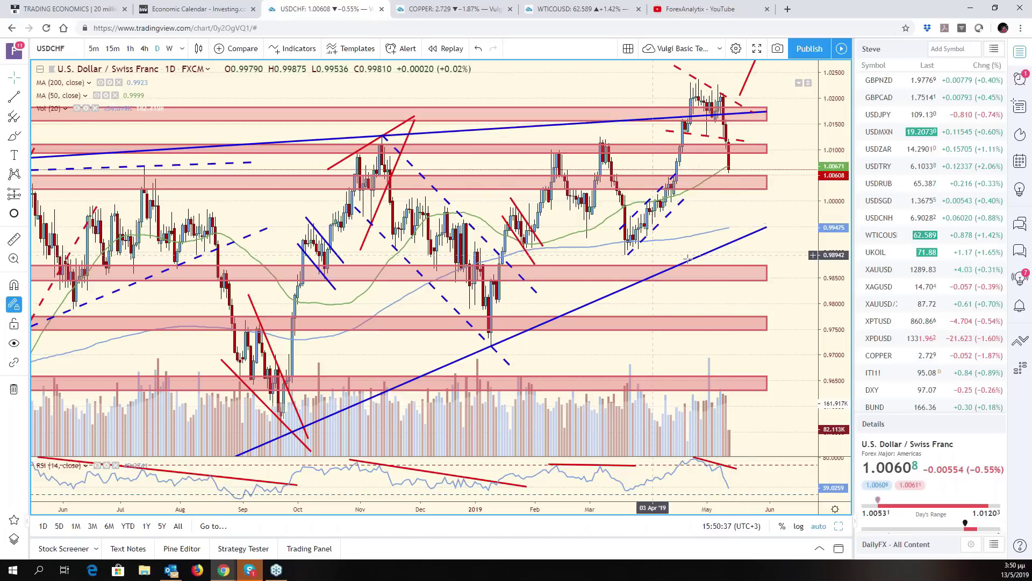
scroll(693, 262, down, 3)
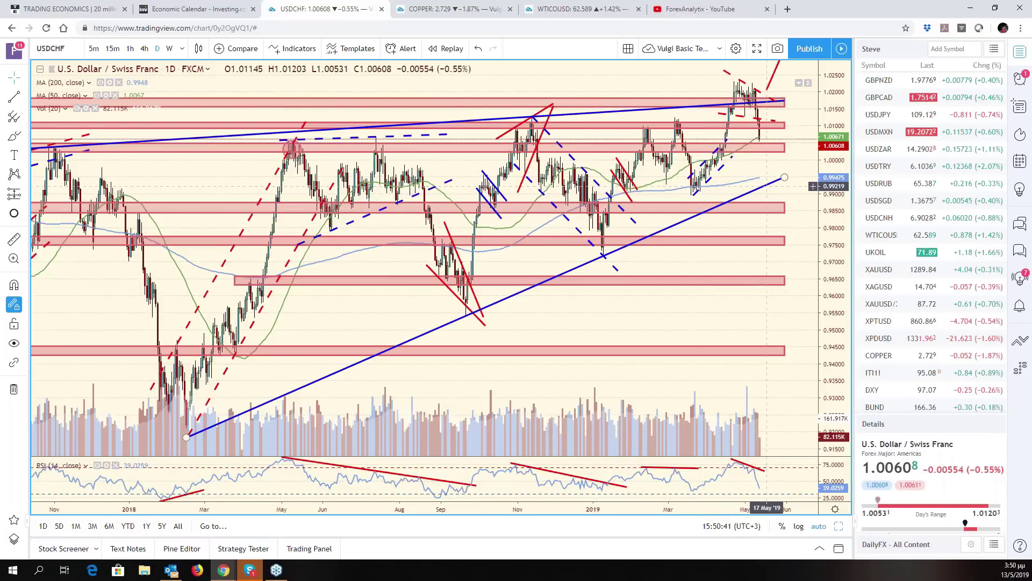
scroll(766, 186, down, 1)
scroll(766, 186, down, 1)
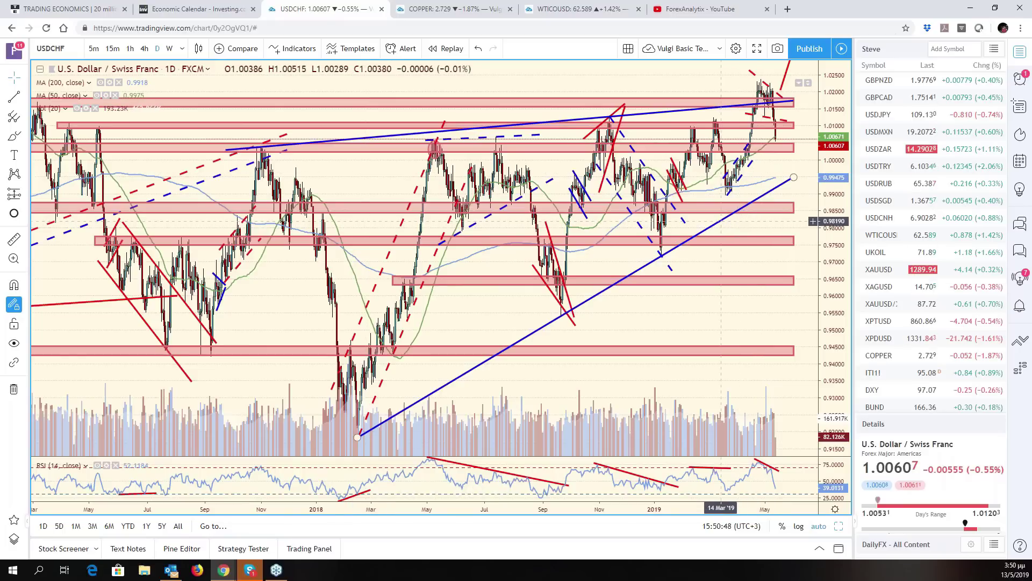
click(722, 220)
scroll(804, 192, down, 1)
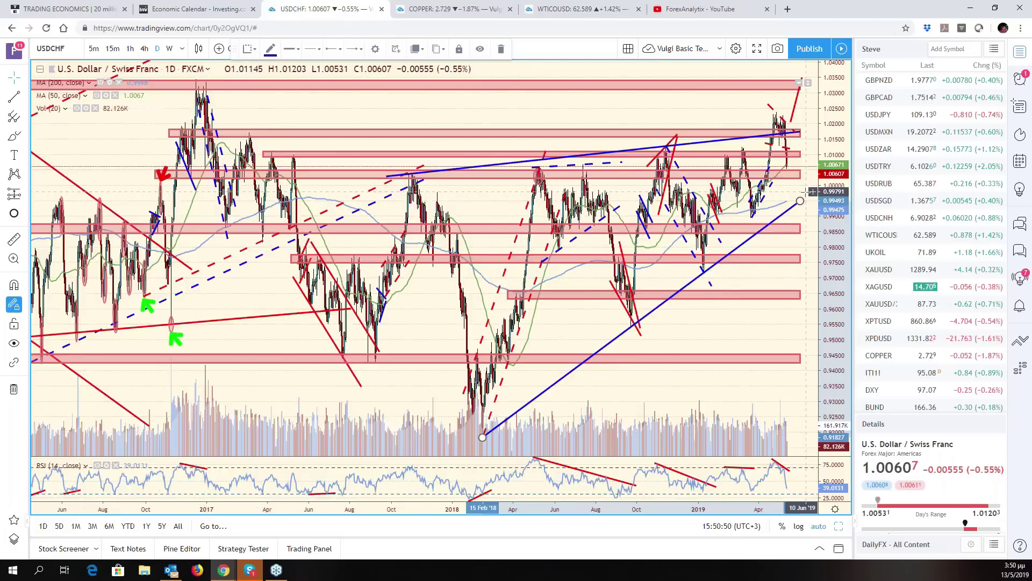
scroll(812, 191, down, 2)
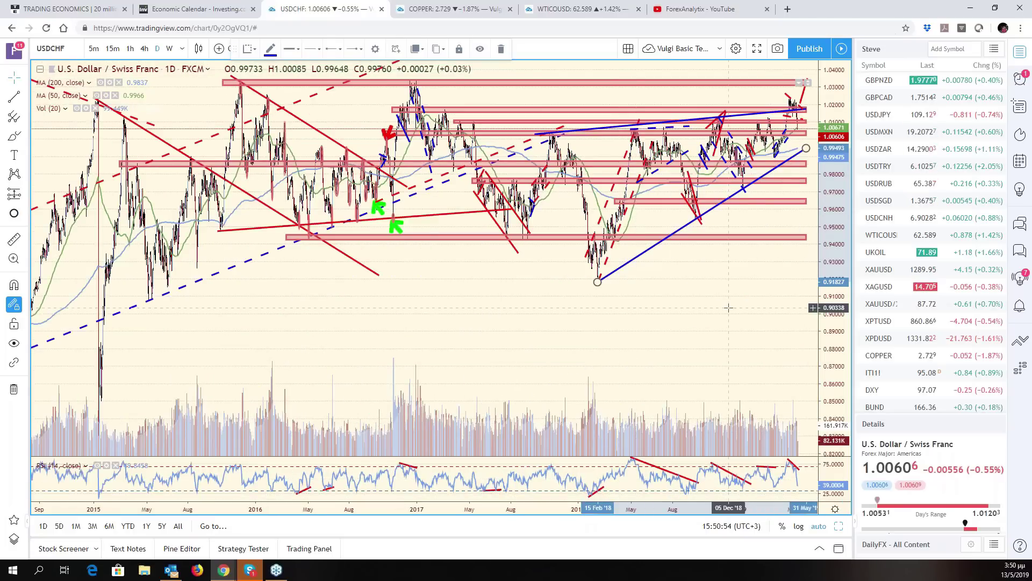
scroll(728, 307, up, 3)
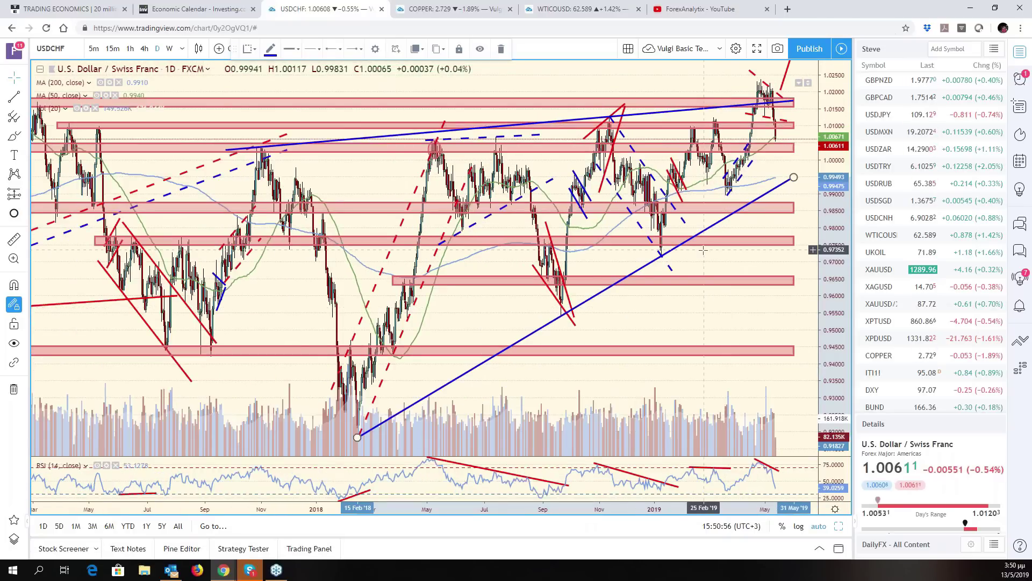
scroll(742, 202, up, 1)
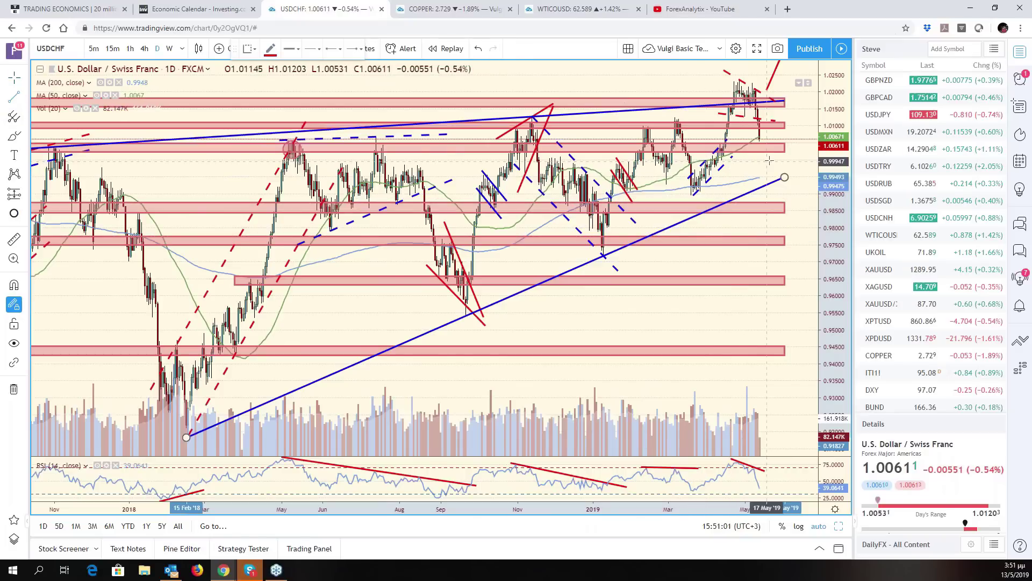
Step: Draw a red line dropping steeply from the blue trendline's end, then show earlier USDCHF history
mouse_move(773, 188)
mouse_down()
mouse_move(801, 312)
mouse_move(827, 304)
mouse_up()
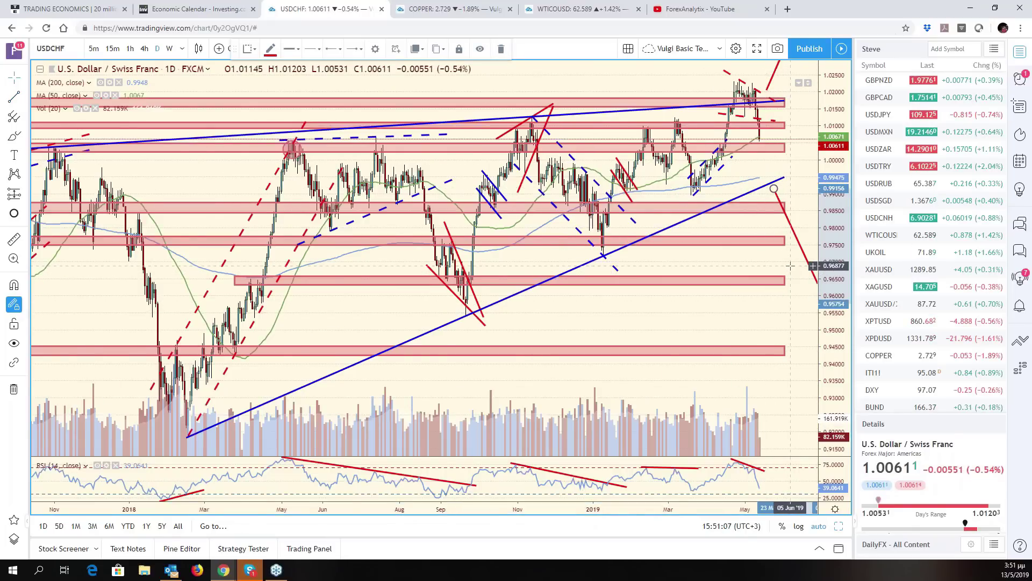
scroll(791, 266, up, 3)
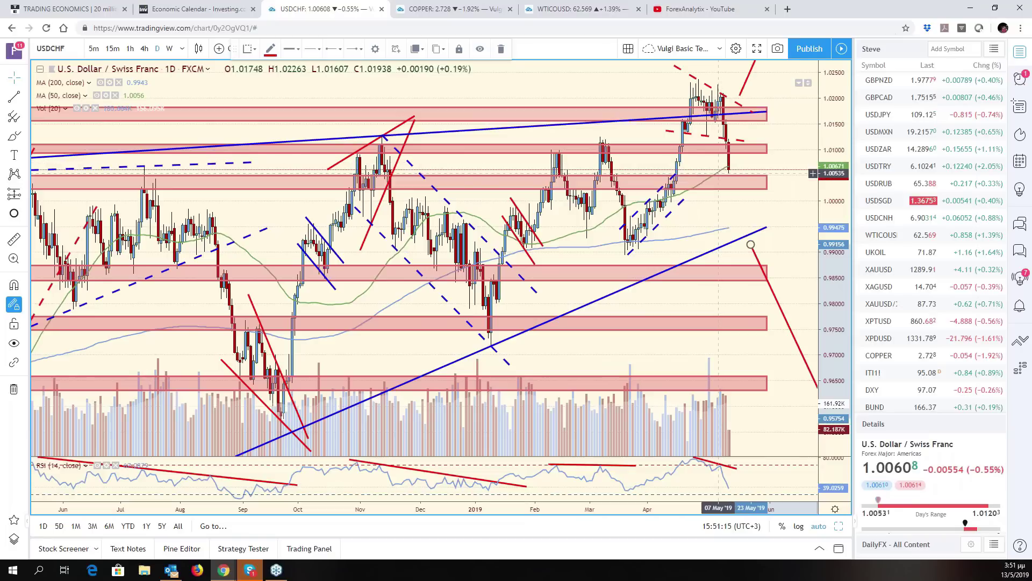
drag(718, 171, 770, 203)
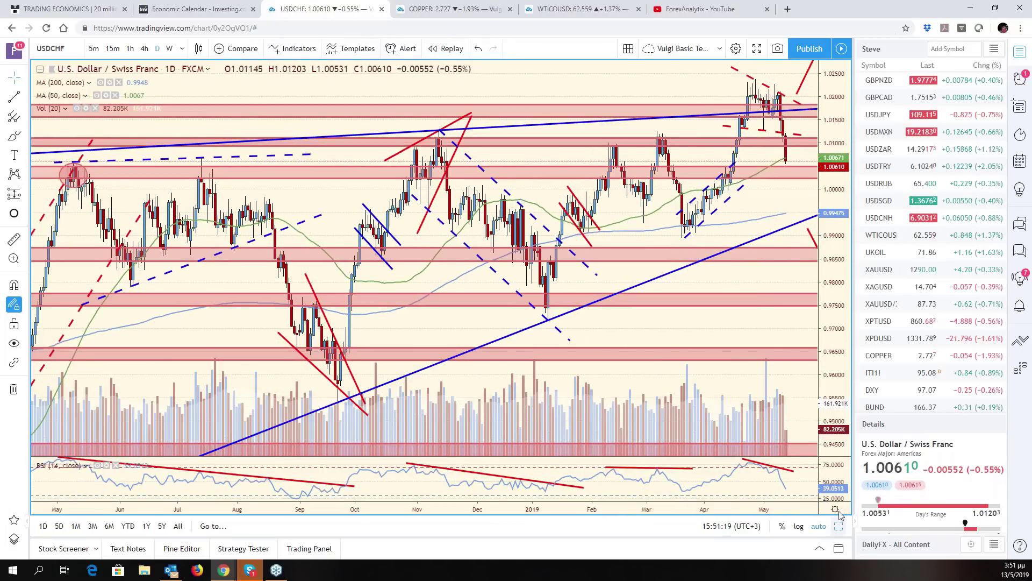
Step: Return to the six-chart grid and replace USDJPY in the bottom-right pane with DXY
key(alt+Return)
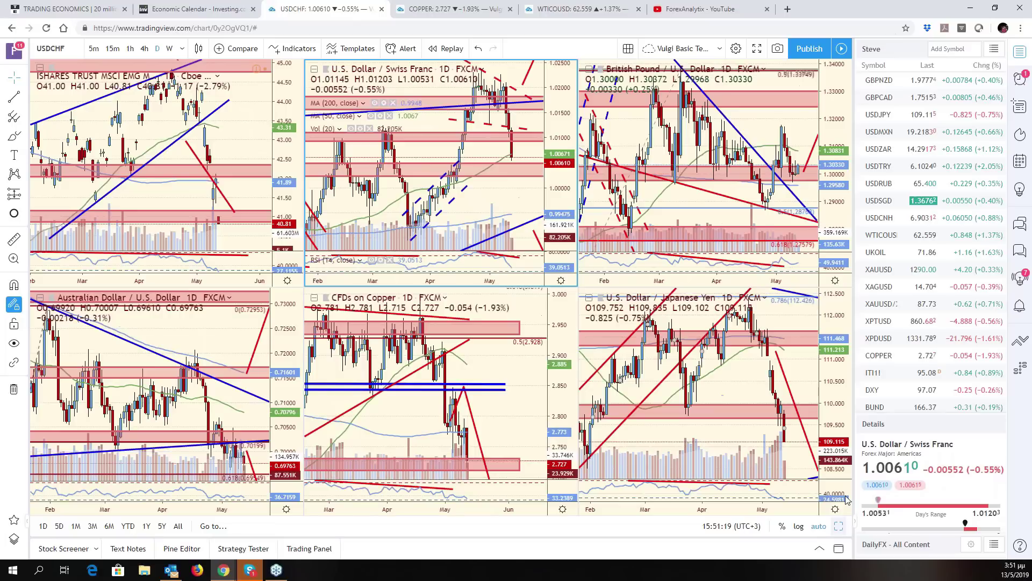
click(803, 367)
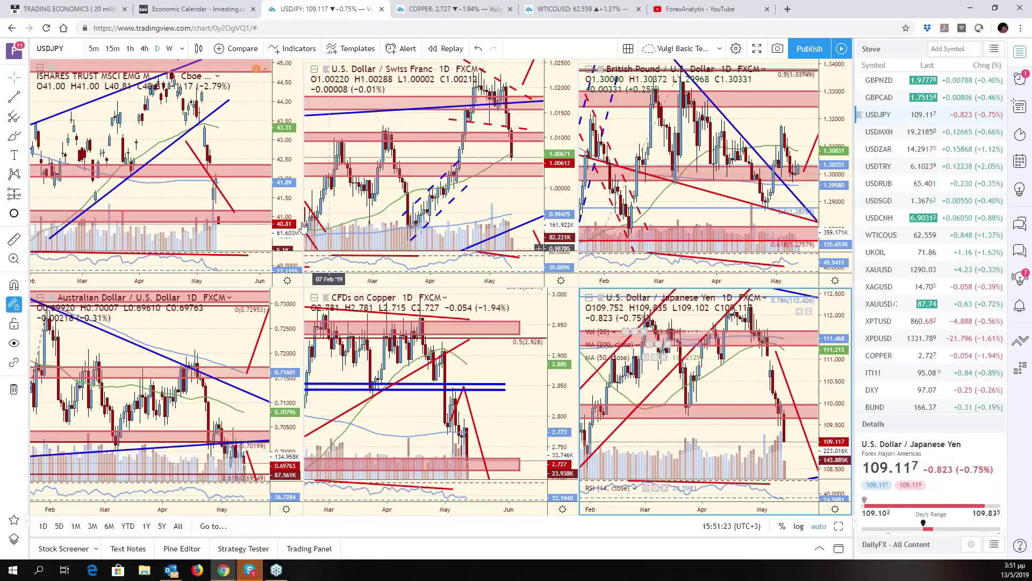
click(68, 46)
text(DX)
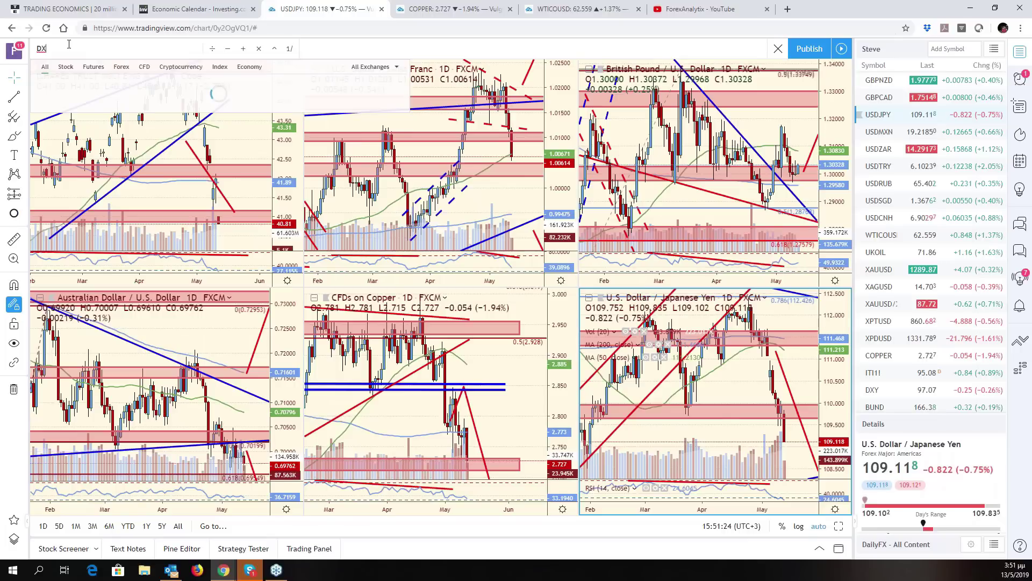
key(Return)
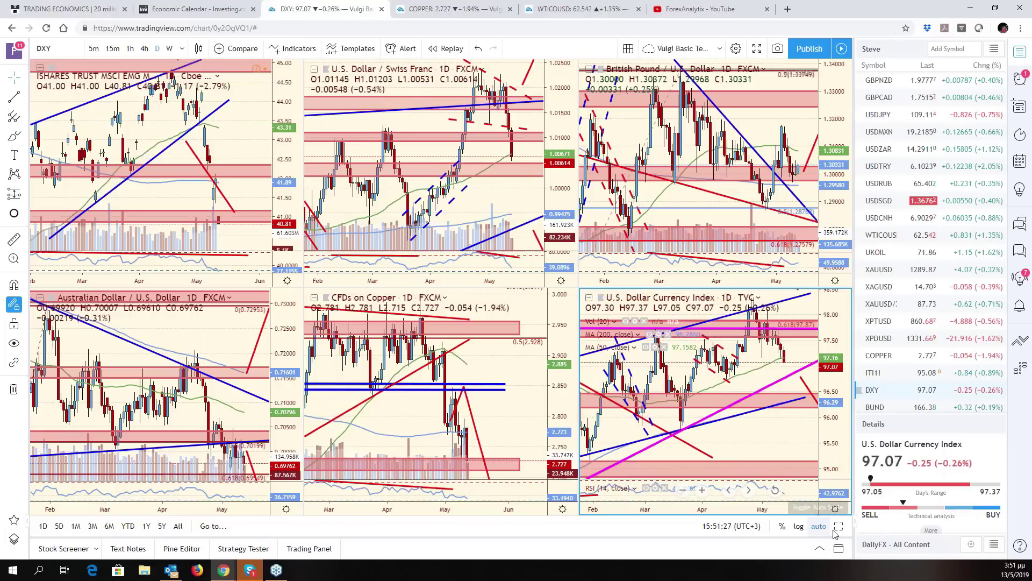
Step: Maximize the DXY chart, rescale its price axis and inspect the magenta and blue trendlines
click(837, 527)
drag(830, 257, 830, 167)
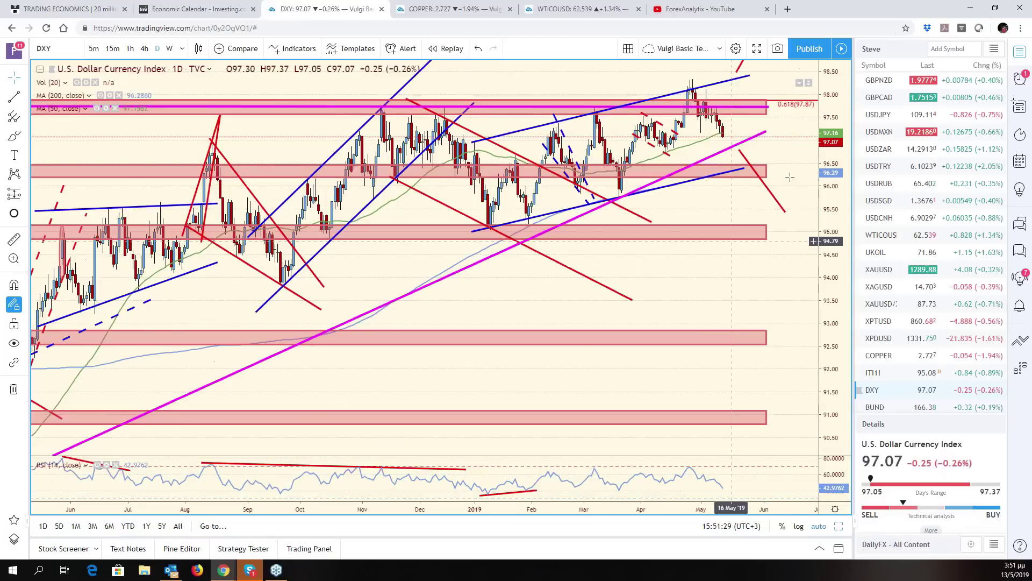
scroll(714, 297, down, 4)
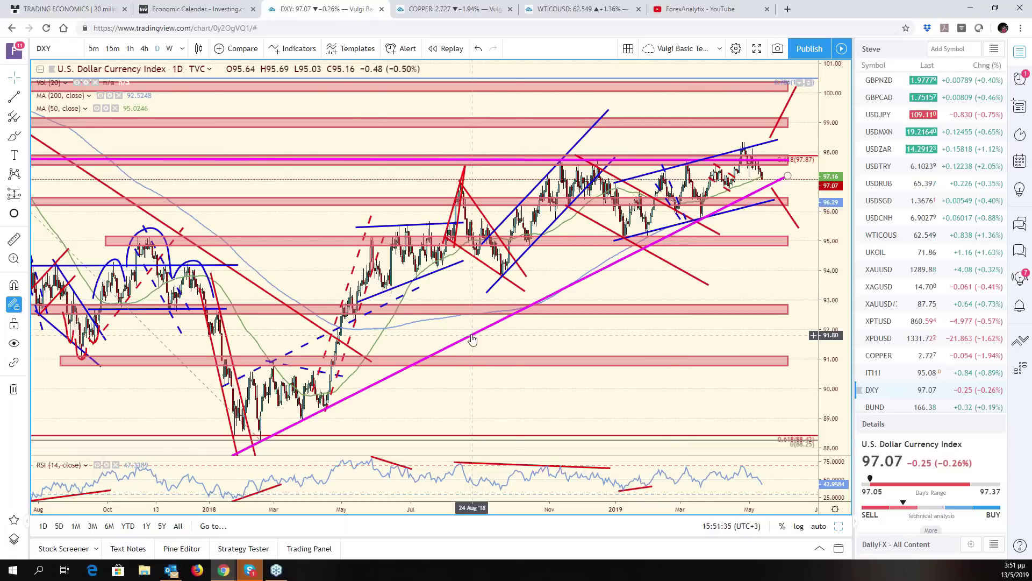
click(515, 317)
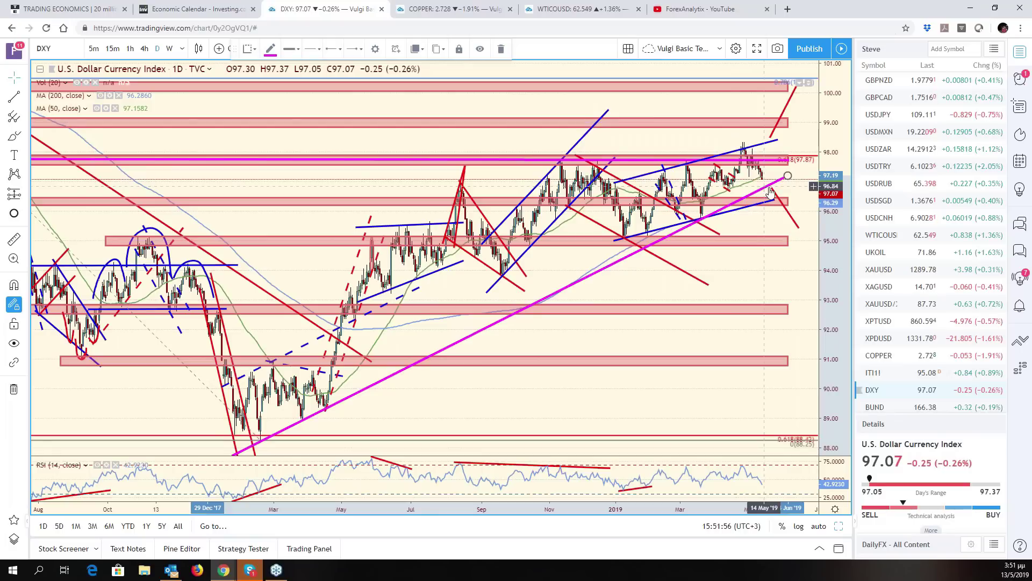
click(764, 204)
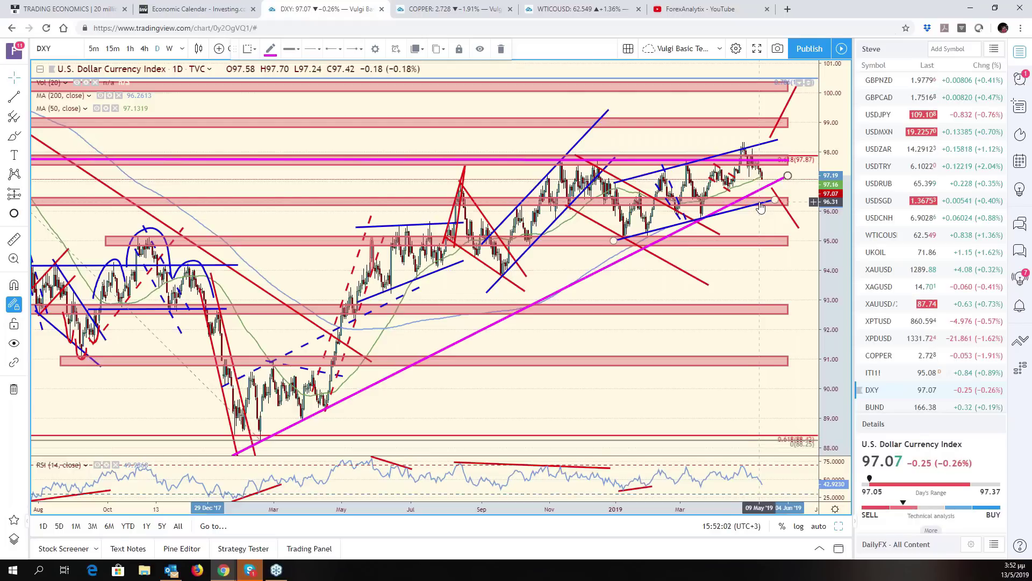
click(791, 231)
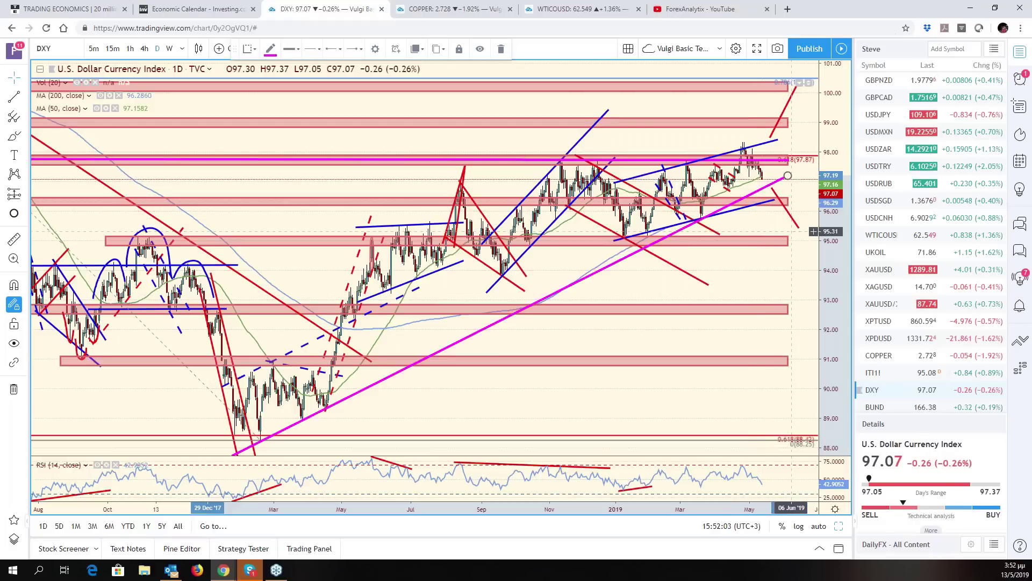
Step: Zoom out on DXY and go back to the six-chart overview
scroll(792, 232, down, 3)
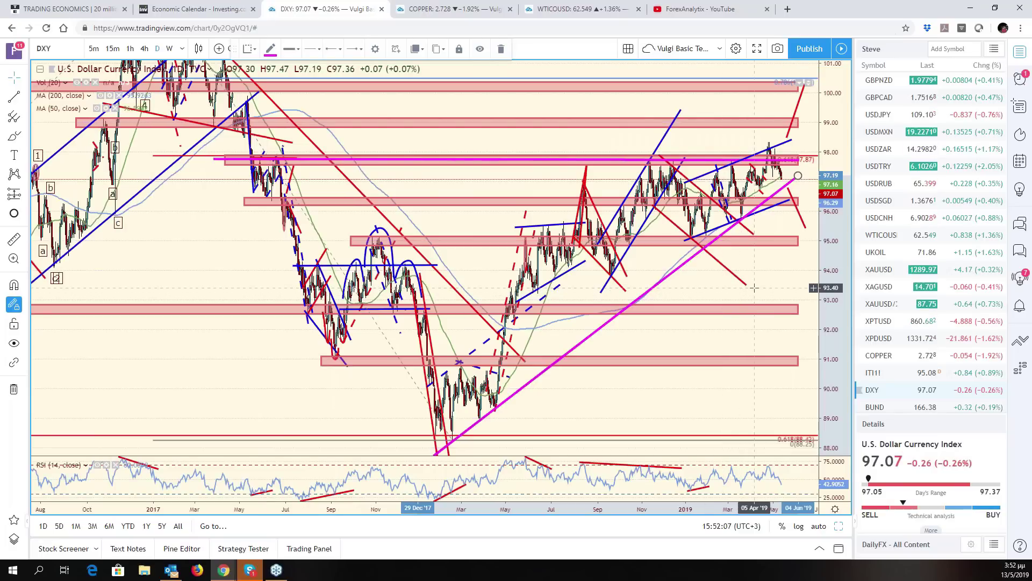
scroll(764, 323, down, 2)
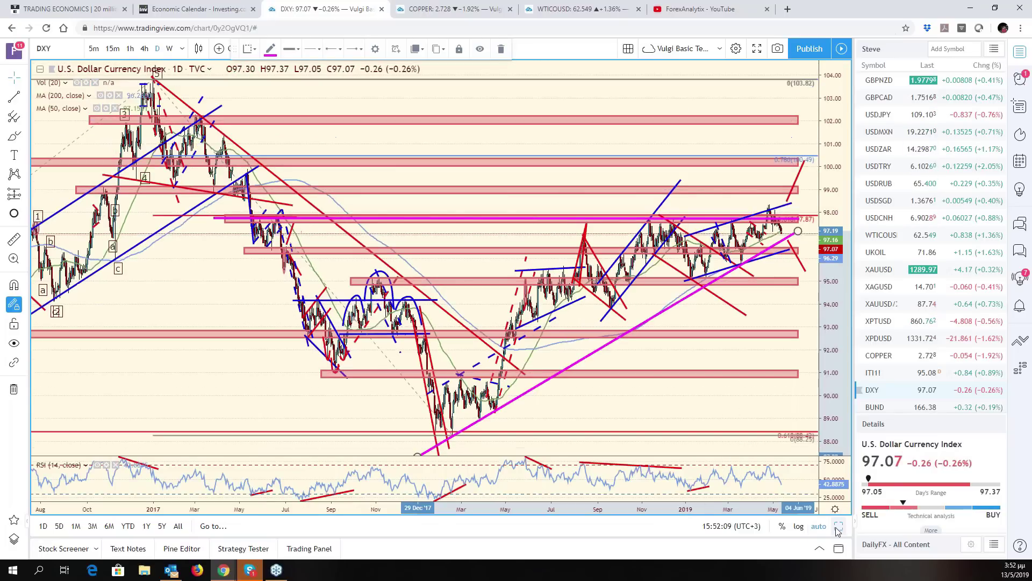
key(alt+Return)
Step: Change the top-middle USDCHF pane's symbol to EURUSD
click(500, 162)
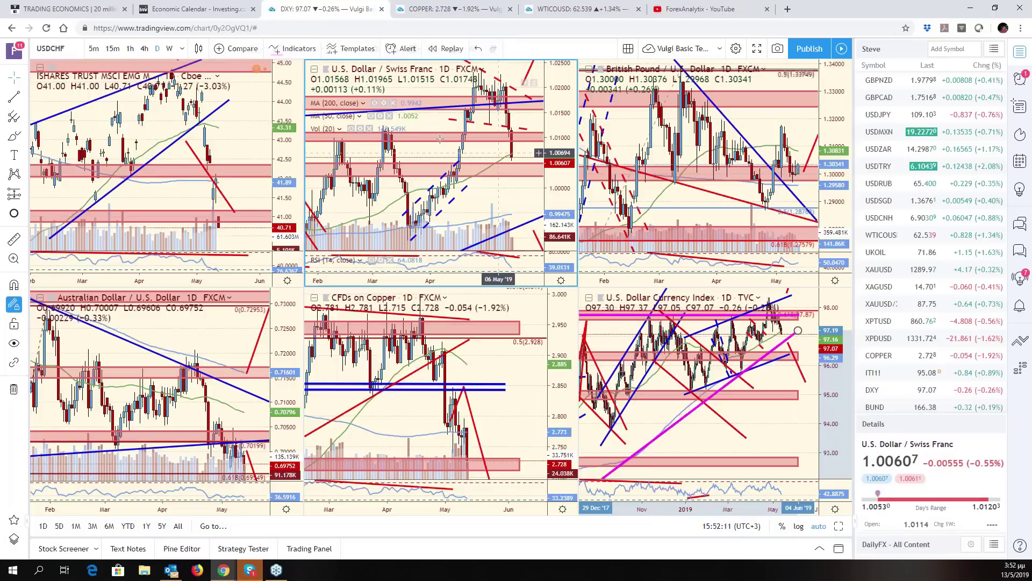
text(EURUSD)
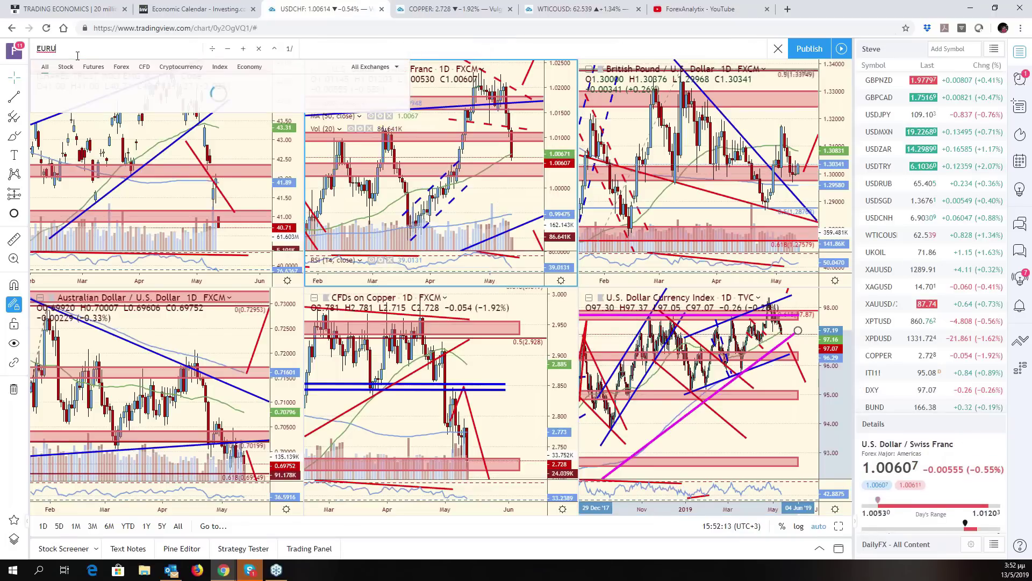
key(Return)
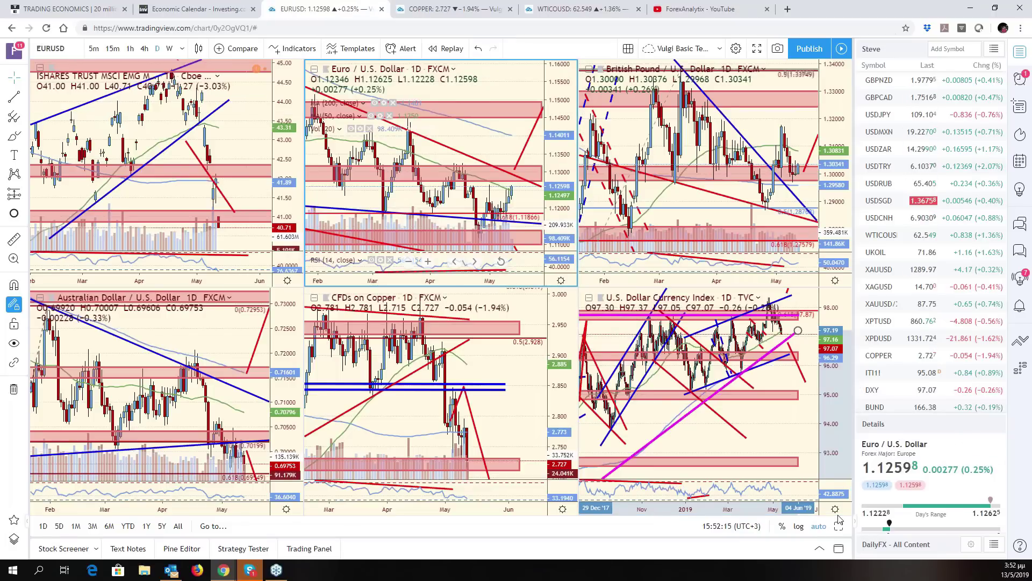
Step: Maximize the EUR/USD chart and zoom out
key(alt+Return)
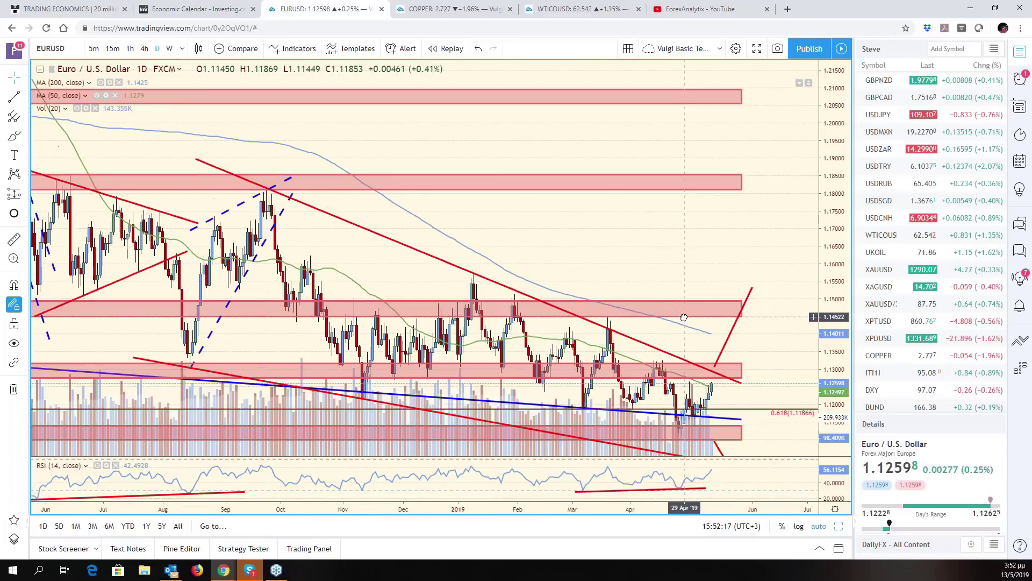
scroll(755, 386, down, 5)
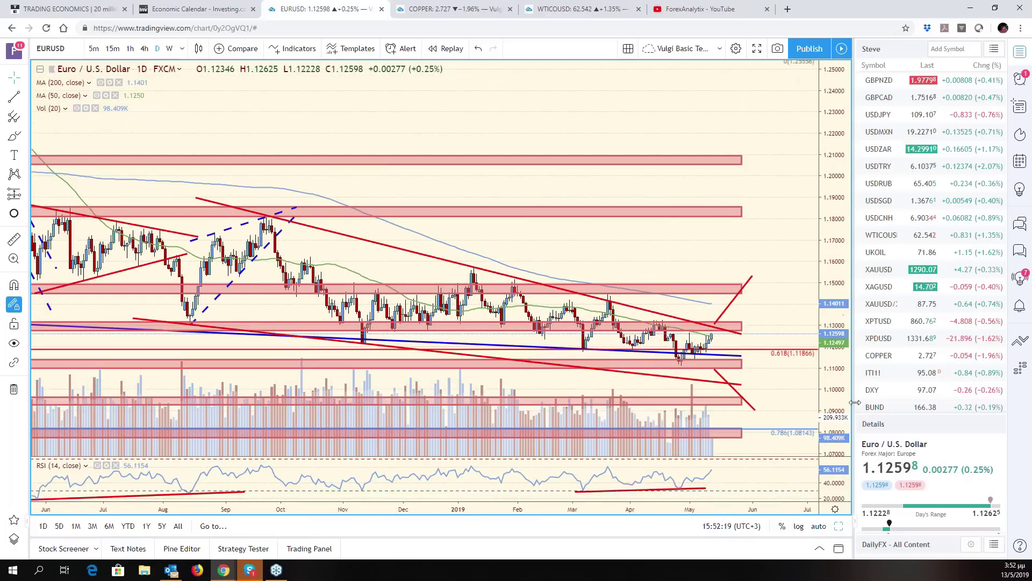
scroll(756, 386, down, 2)
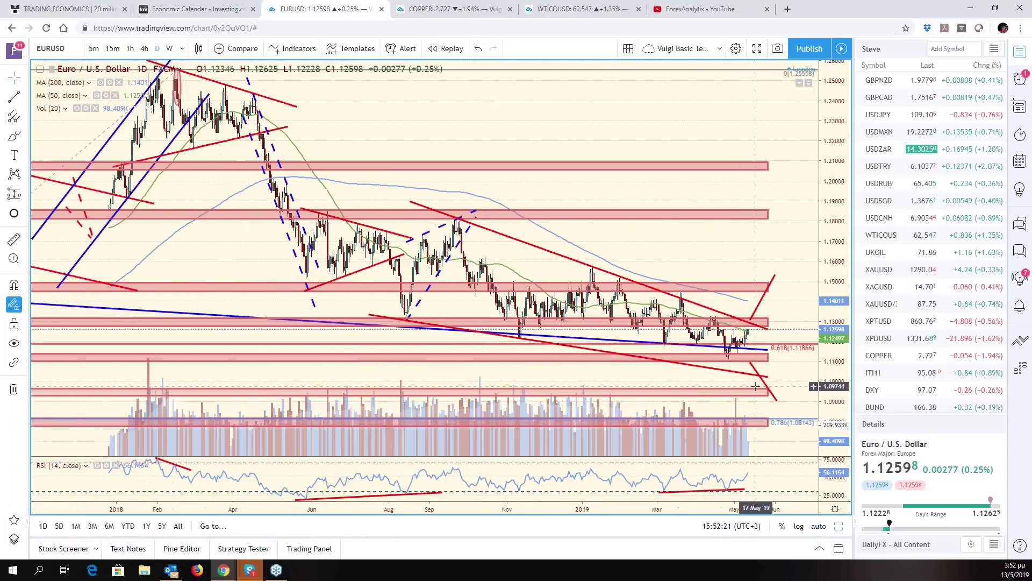
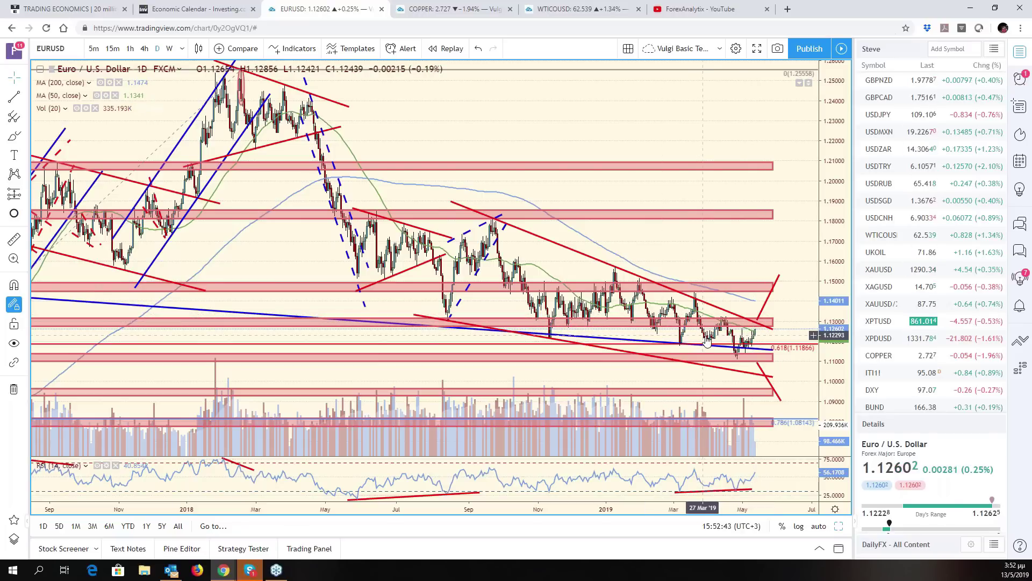
Step: Inspect the EURUSD chart, selecting its red descending trendline and panning the view
scroll(568, 337, down, 3)
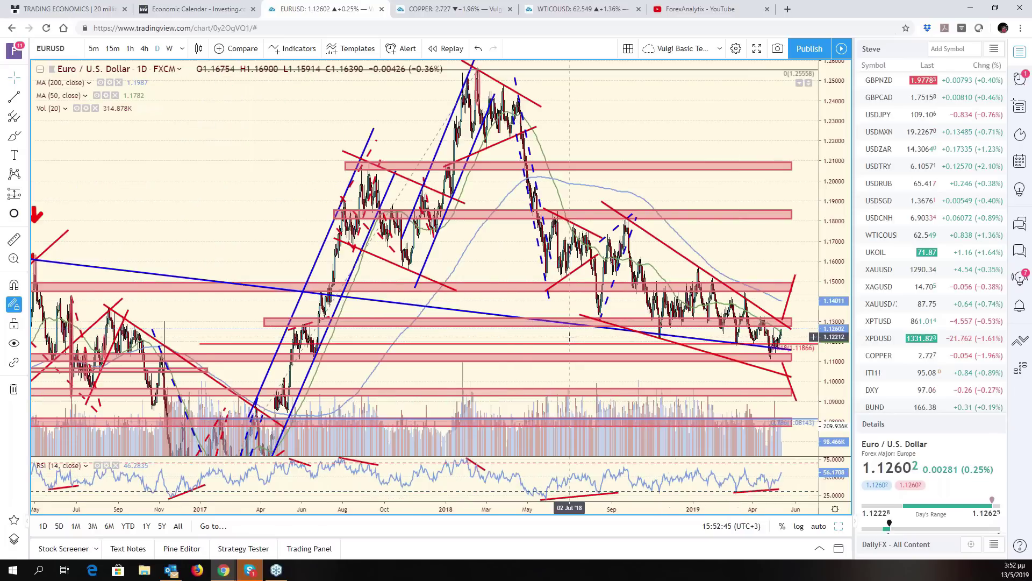
scroll(569, 336, up, 5)
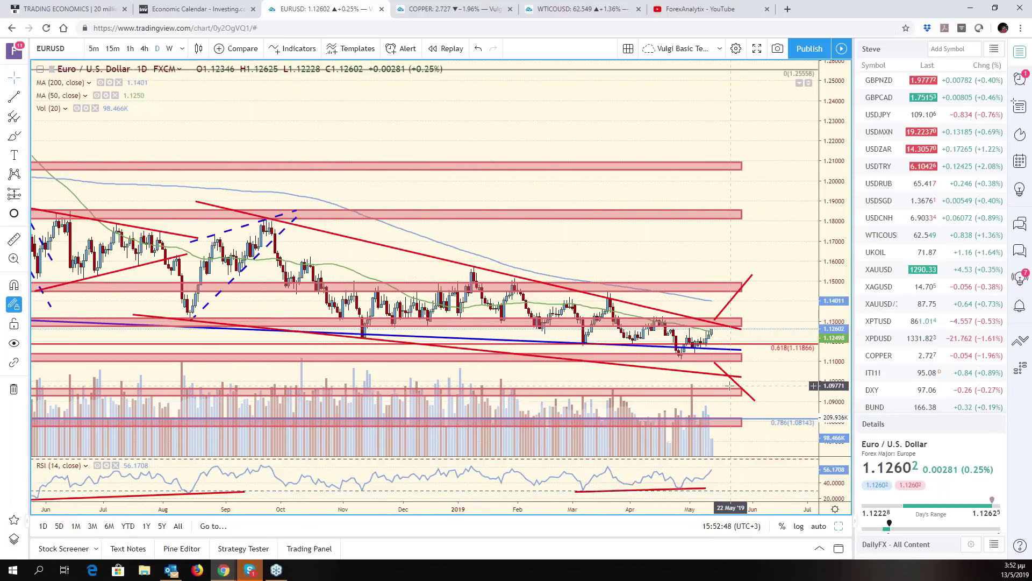
scroll(729, 385, up, 1)
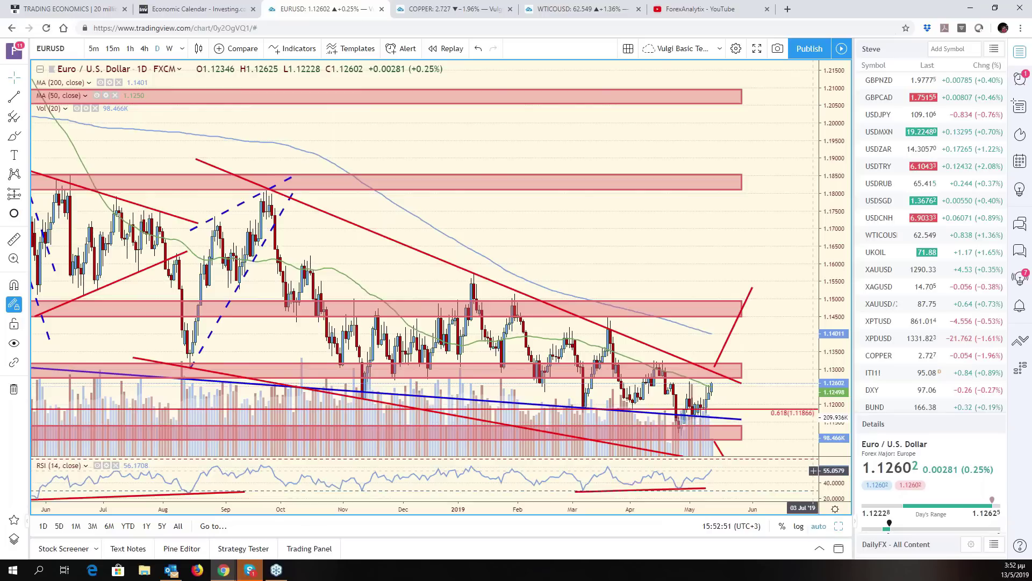
scroll(752, 365, left, 3)
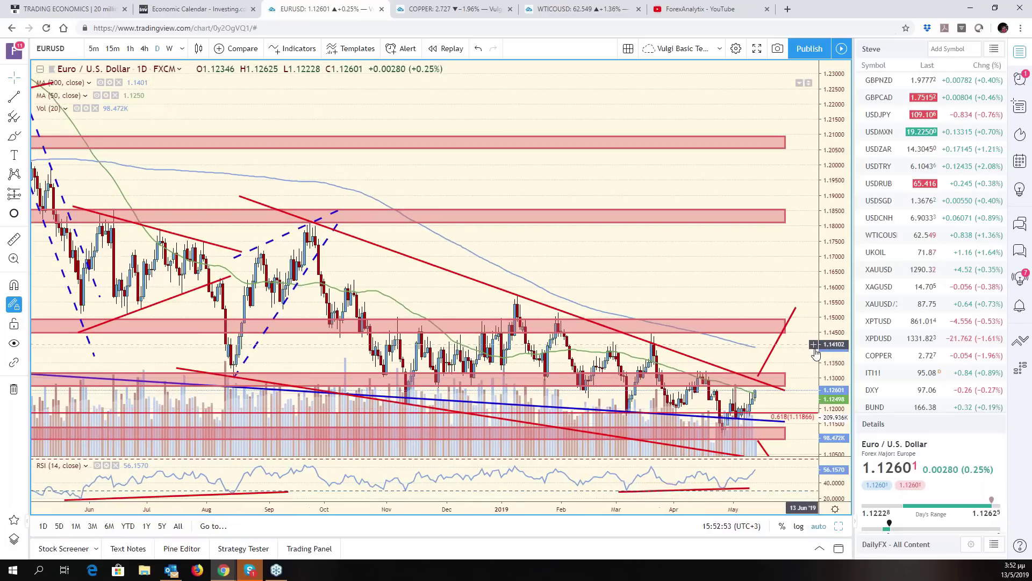
click(730, 376)
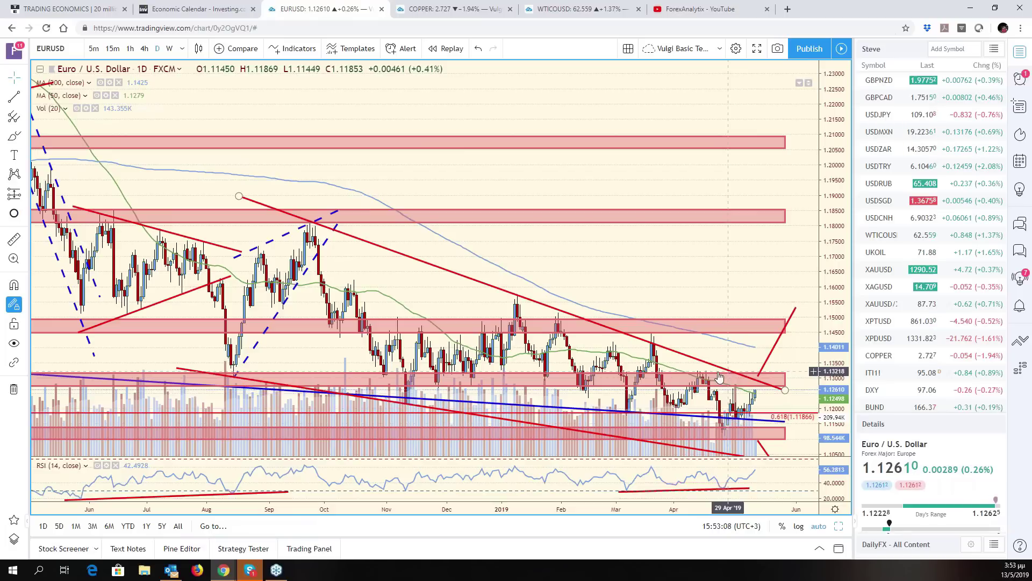
drag(779, 367, 811, 376)
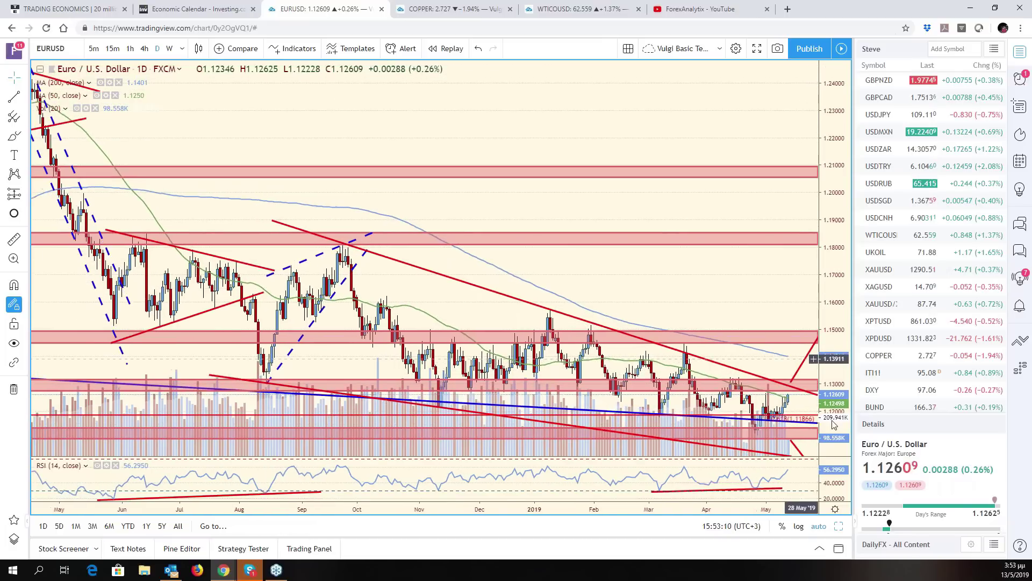
Step: Switch to the six-chart layout and maximize the AUDUSD pane
click(843, 527)
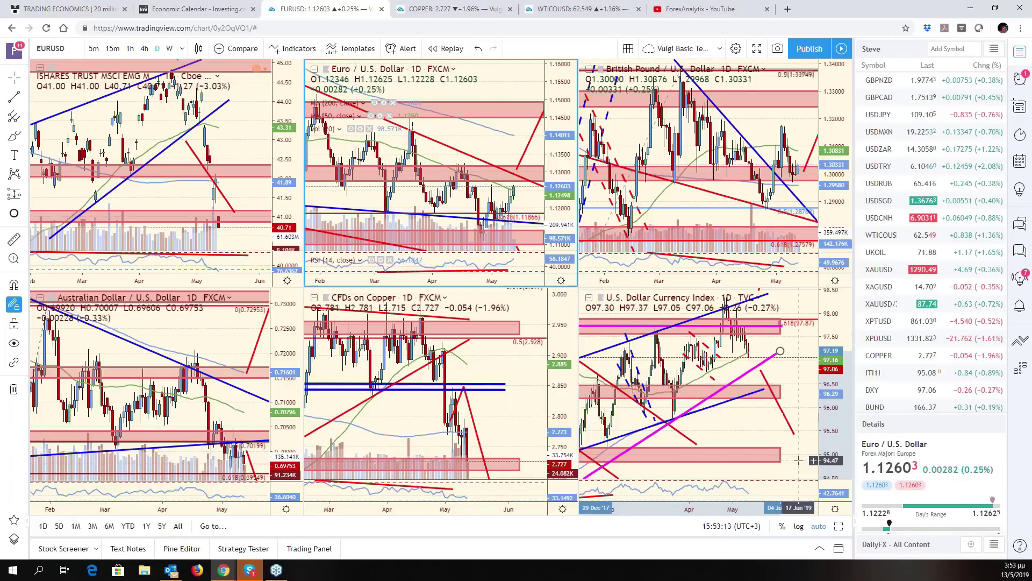
scroll(798, 461, up, 2)
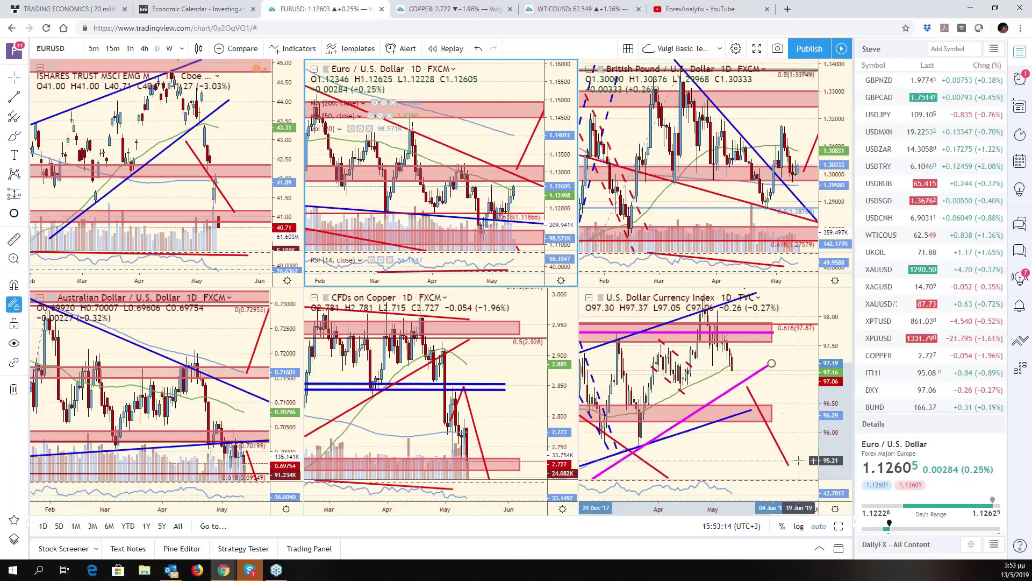
click(751, 378)
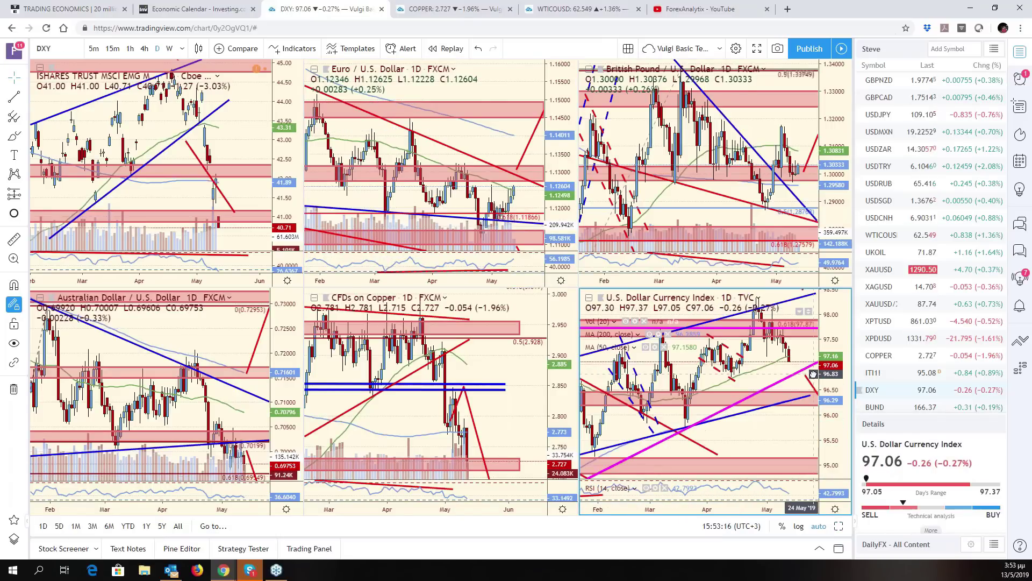
click(308, 434)
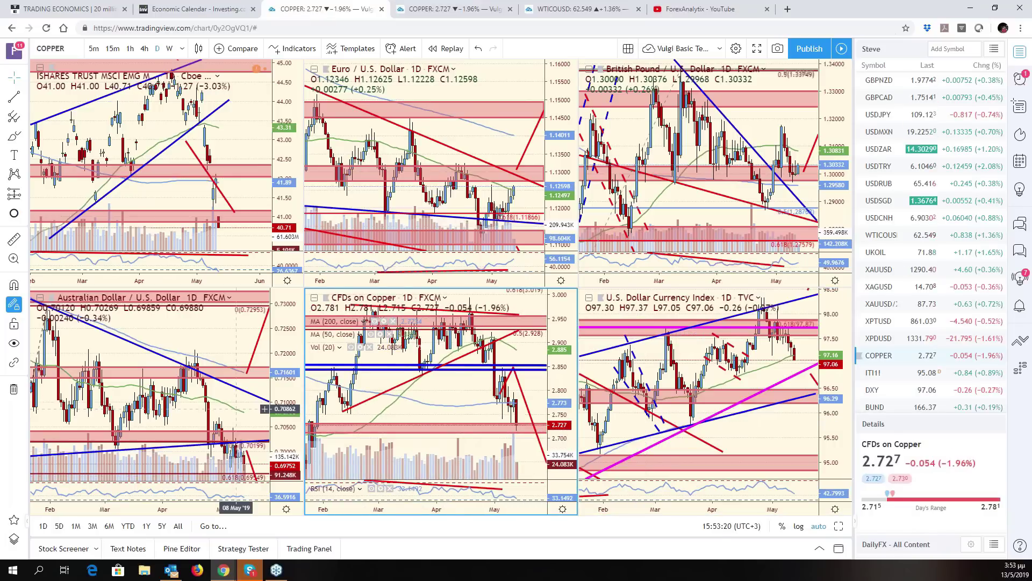
click(236, 409)
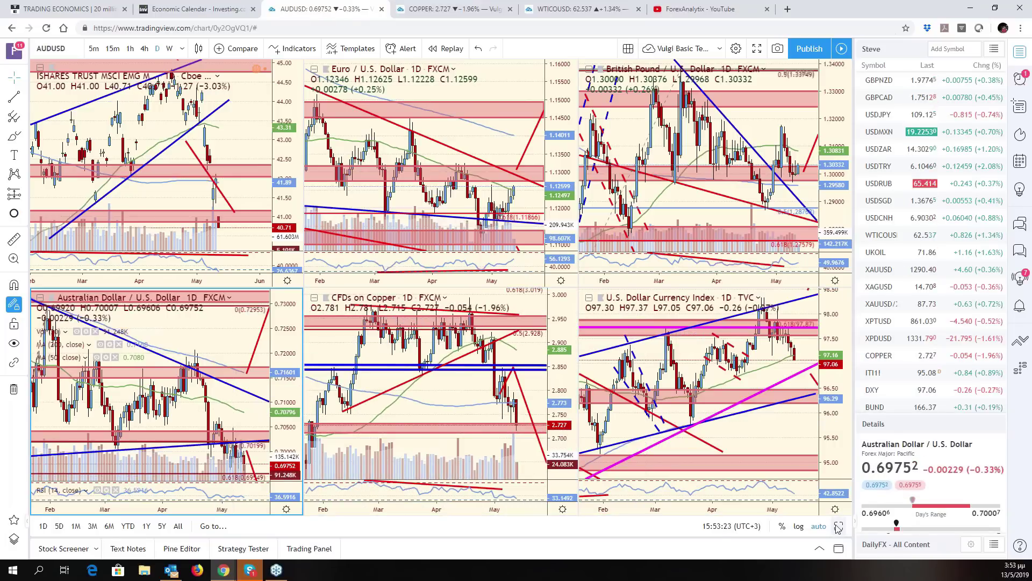
key(alt+Return)
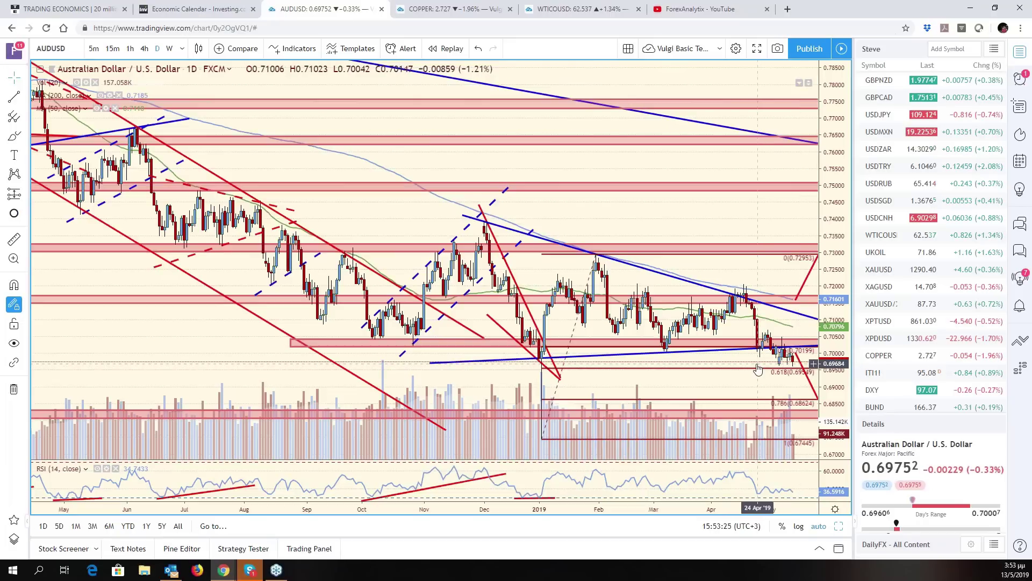
Step: Pan AUDUSD toward future dates, then view NZDUSD and AUDJPY from the watchlist
drag(743, 365, 702, 366)
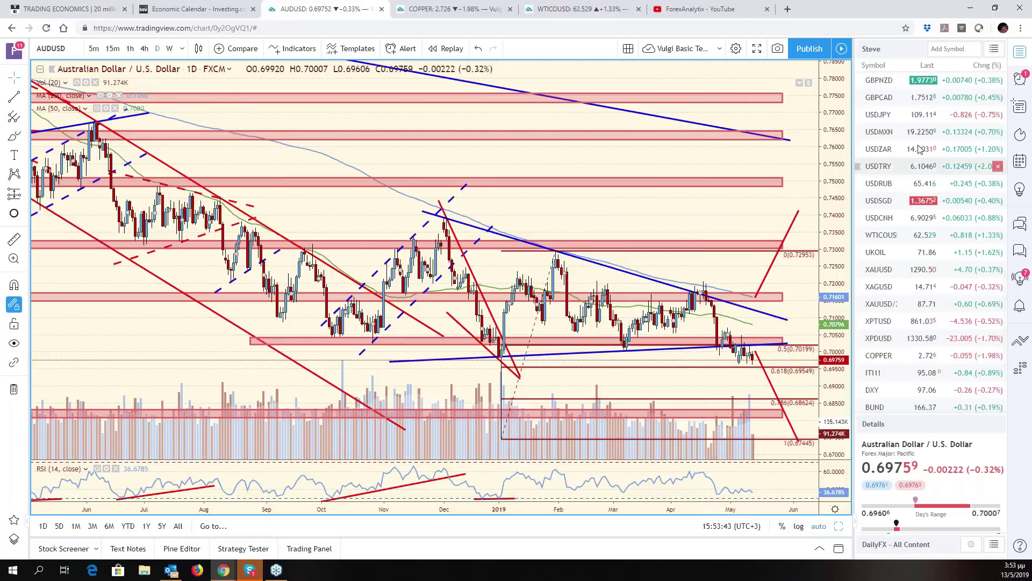
scroll(899, 232, up, 7)
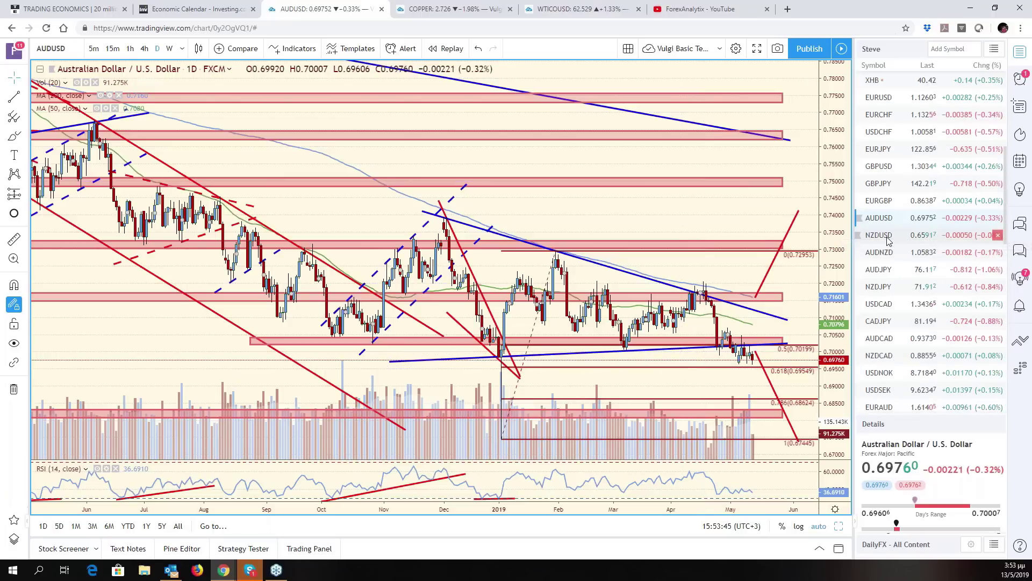
click(881, 235)
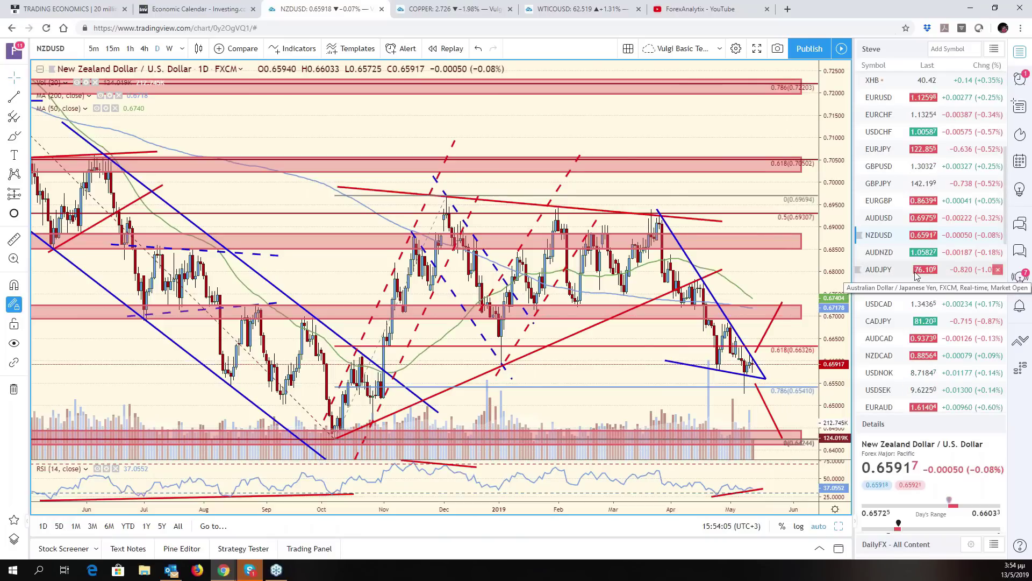
click(917, 275)
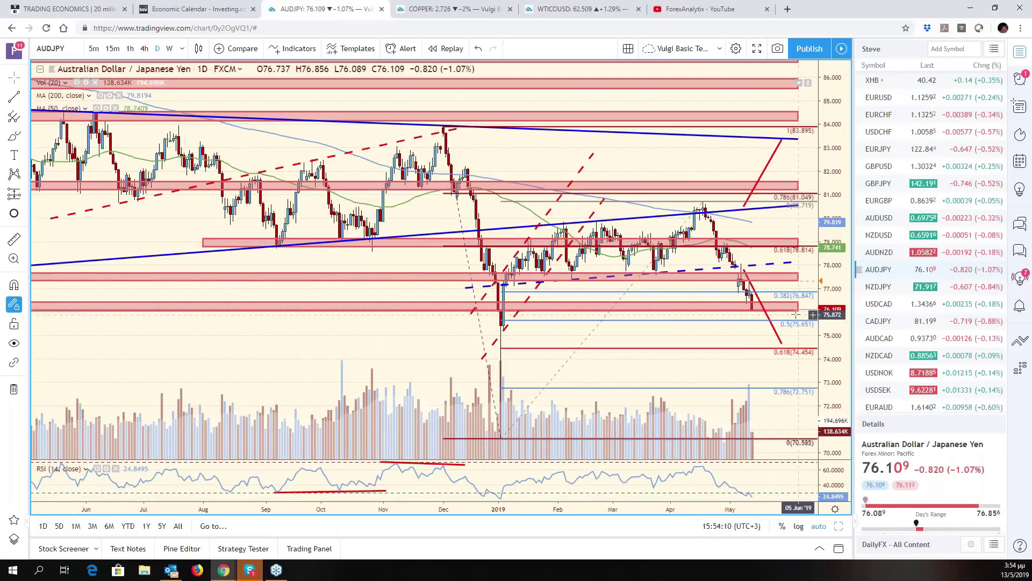
Step: Pan and zoom the AUDJPY chart, then switch to NZDJPY from the watchlist
drag(733, 333, 710, 333)
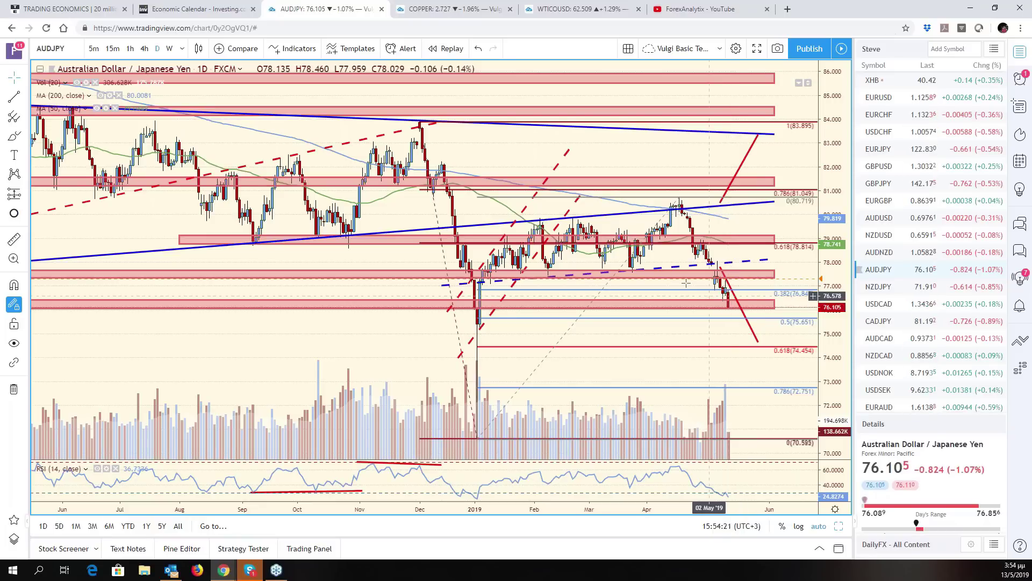
scroll(670, 281, down, 3)
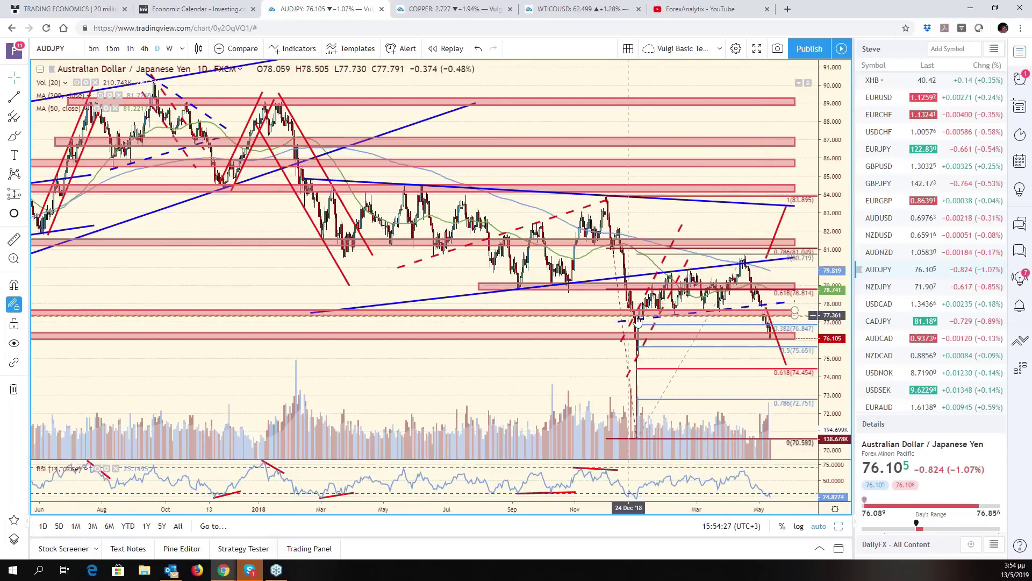
scroll(768, 301, up, 3)
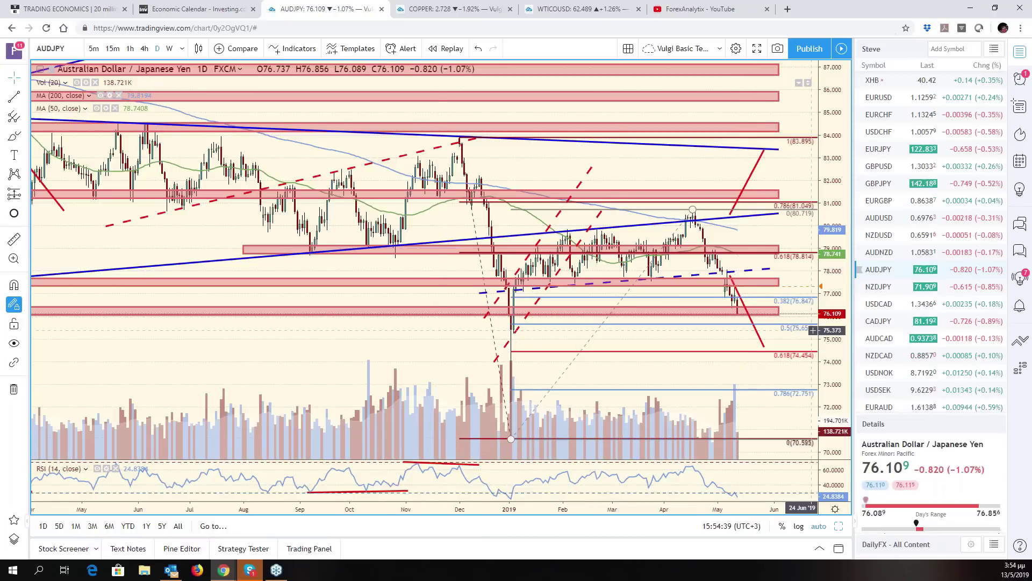
click(882, 287)
Step: Zoom the NZDJPY chart to inspect price near the 0.618 Fibonacci zone
scroll(733, 378, down, 5)
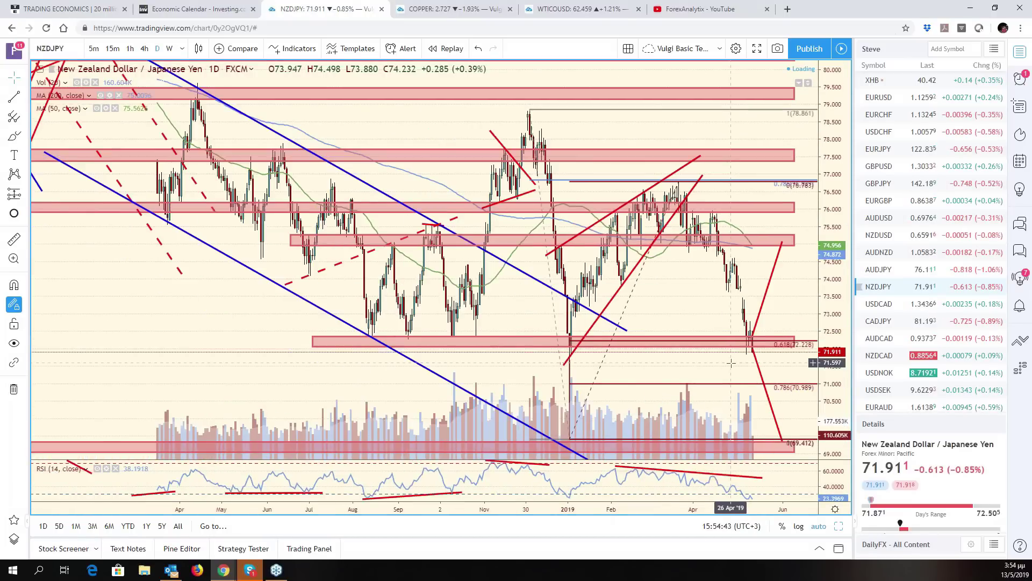
scroll(732, 378, up, 3)
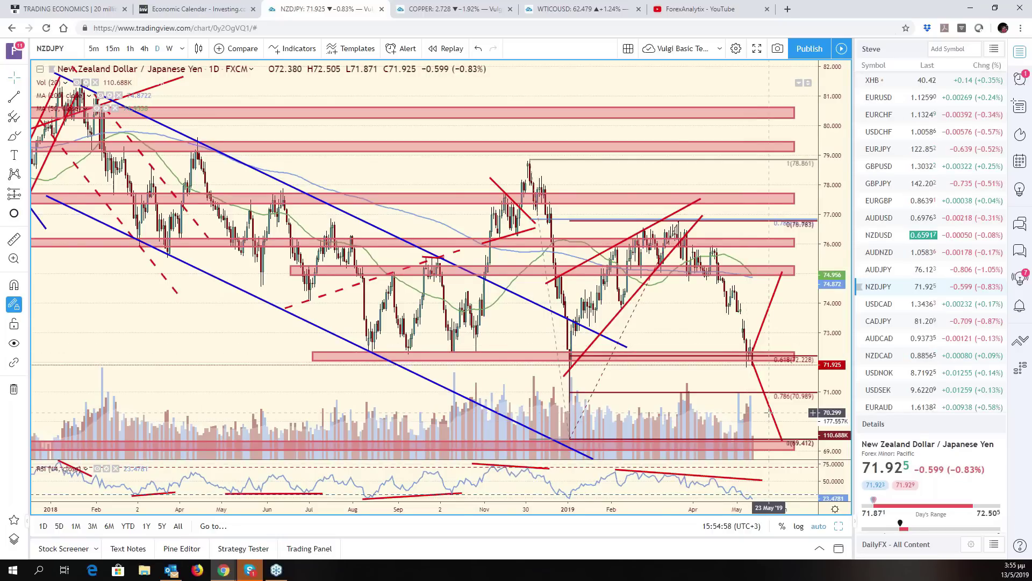
scroll(769, 411, up, 3)
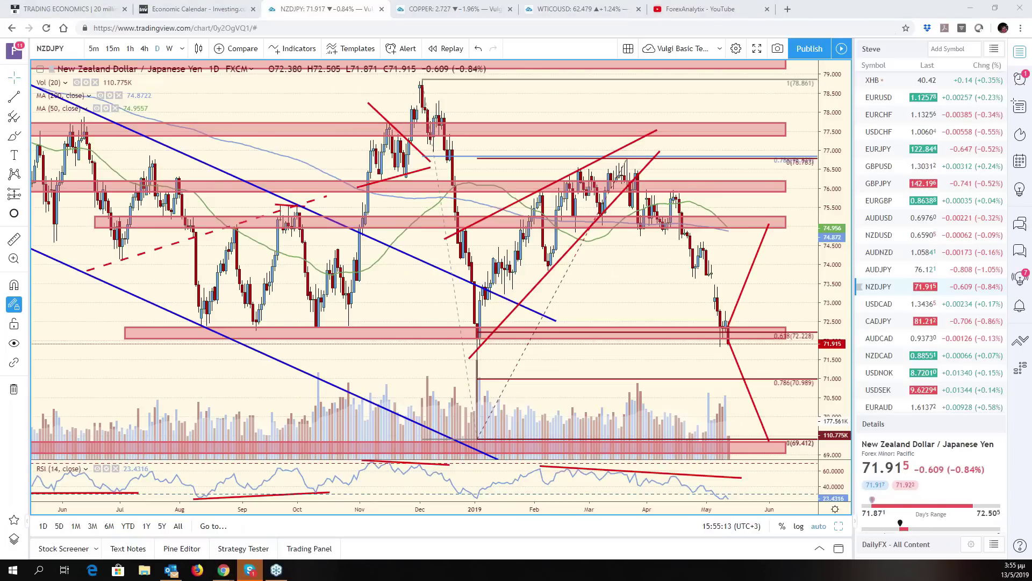
Step: Load the AUDCHF daily chart and zoom out
click(67, 49)
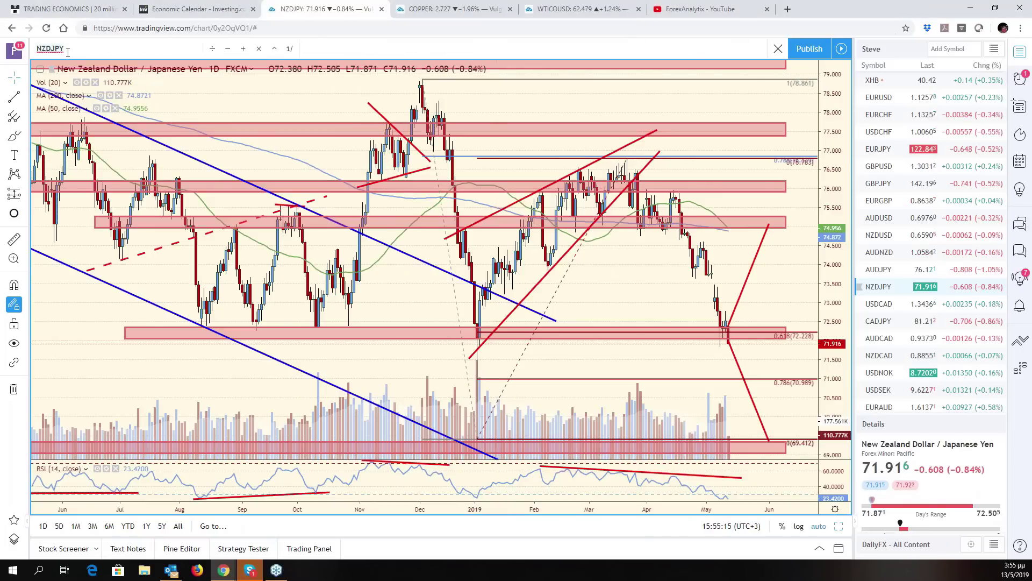
text(AUDCHF)
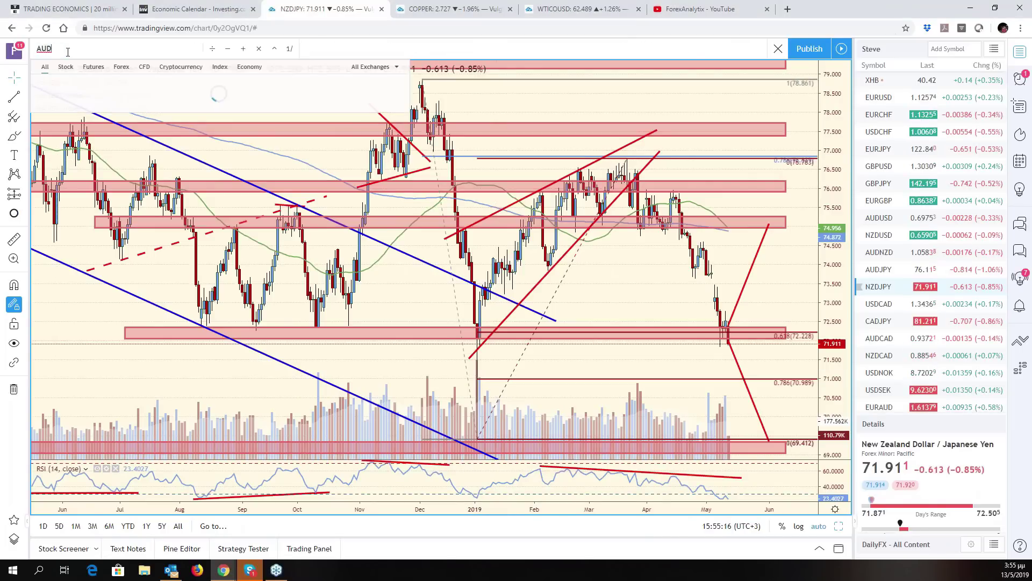
key(Return)
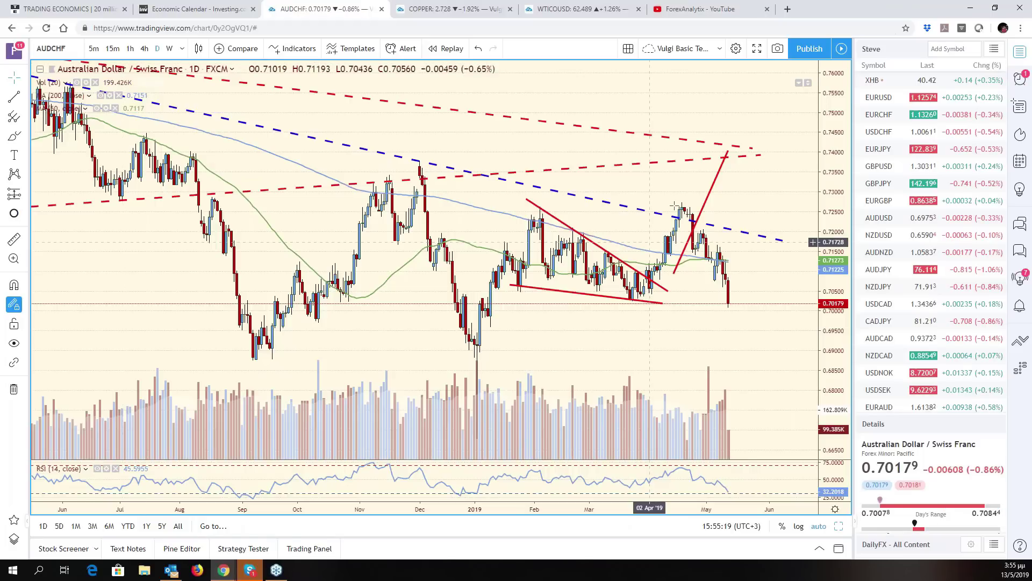
scroll(749, 293, down, 3)
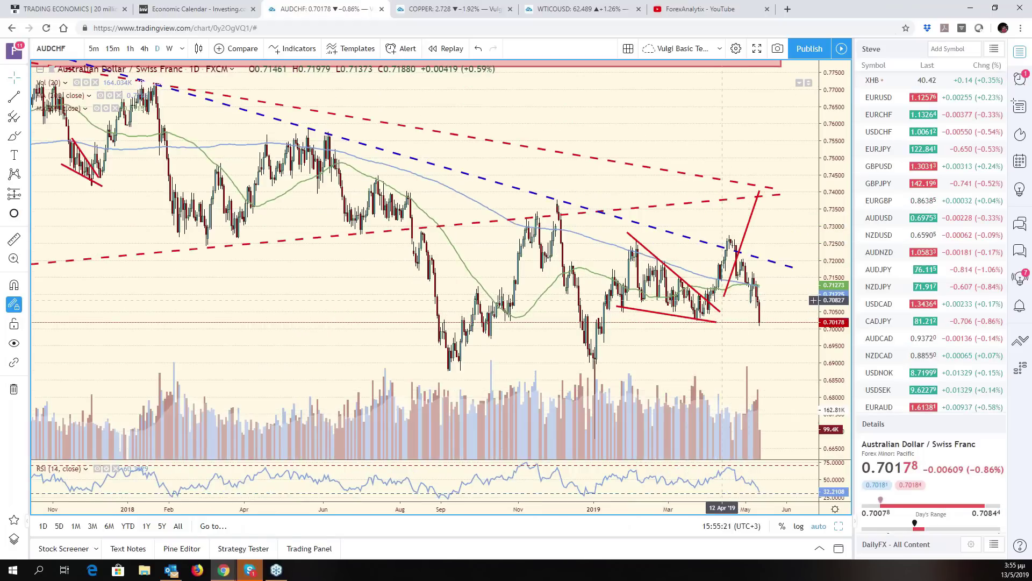
scroll(735, 318, down, 2)
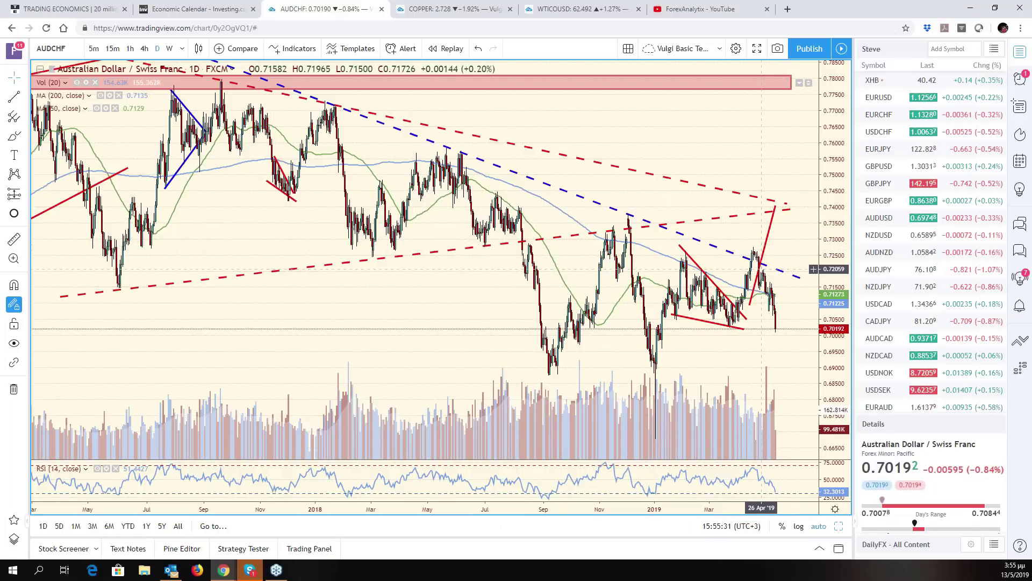
scroll(760, 268, down, 3)
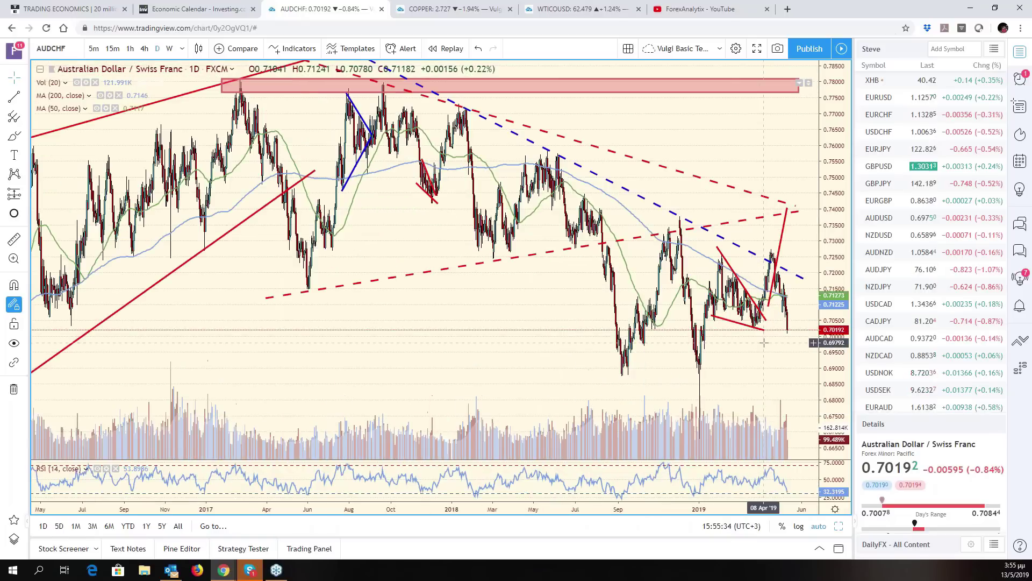
Step: Pan and compress the price scale, then extend the blue dashed downtrend line right
drag(759, 355, 724, 358)
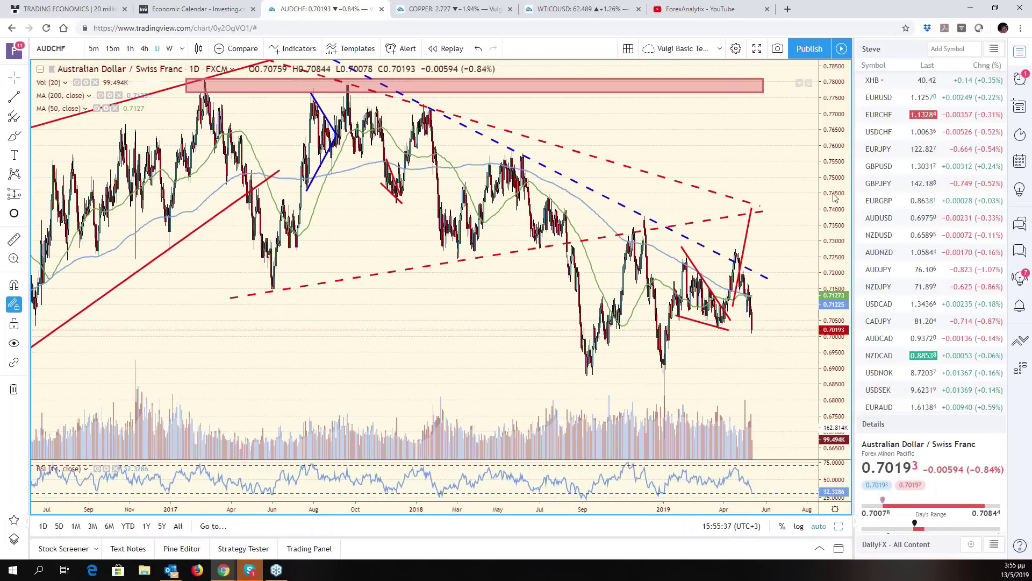
drag(834, 301, 834, 320)
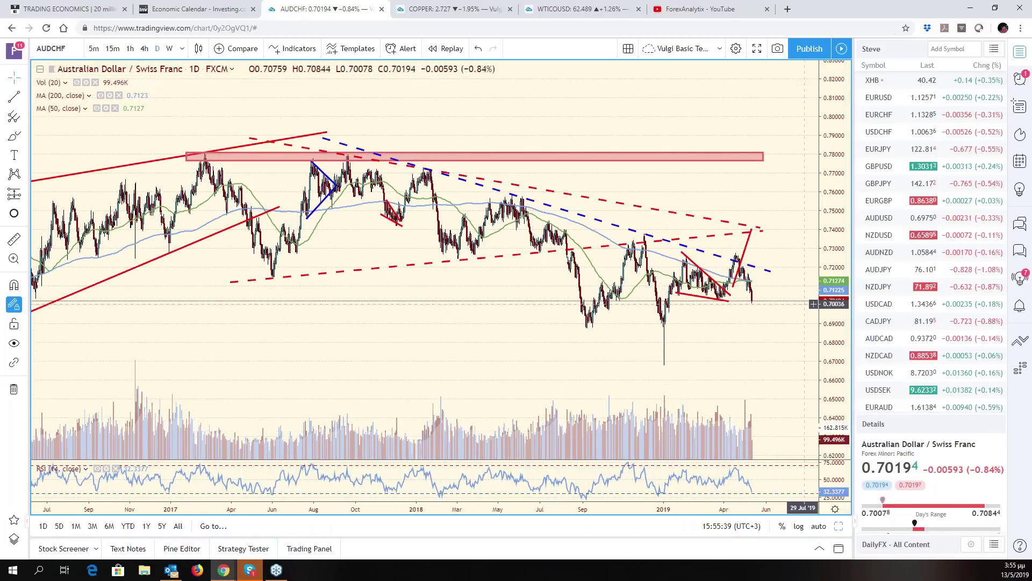
drag(775, 272, 809, 284)
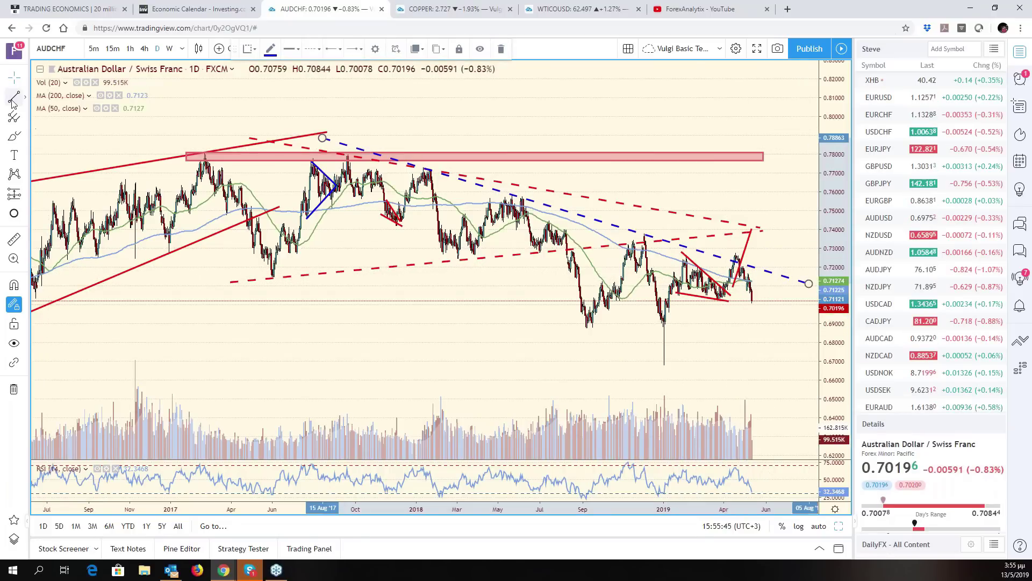
Step: Draw a blue dashed support line under the recent lows and reposition the short red projection
click(559, 329)
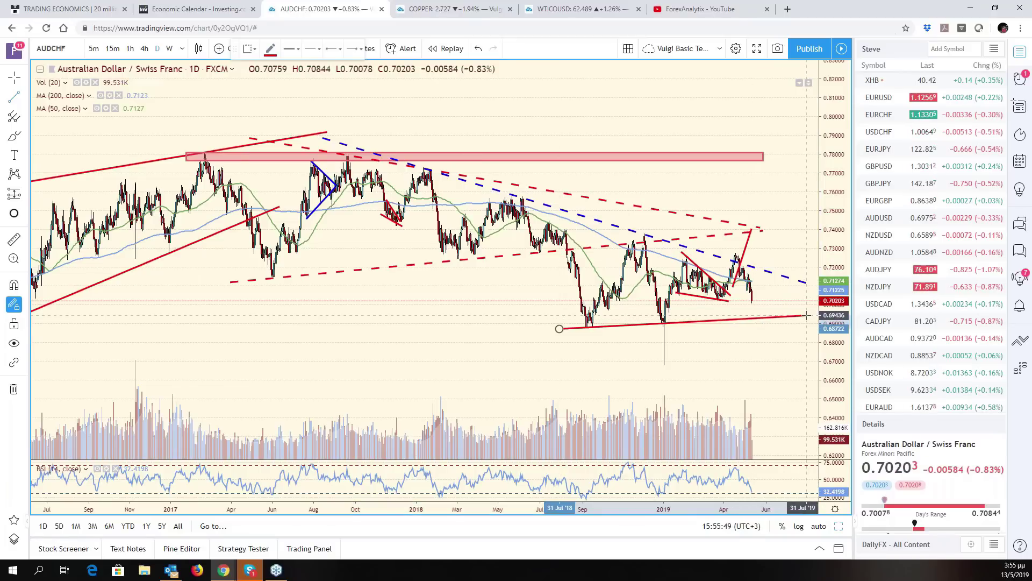
click(806, 316)
click(271, 48)
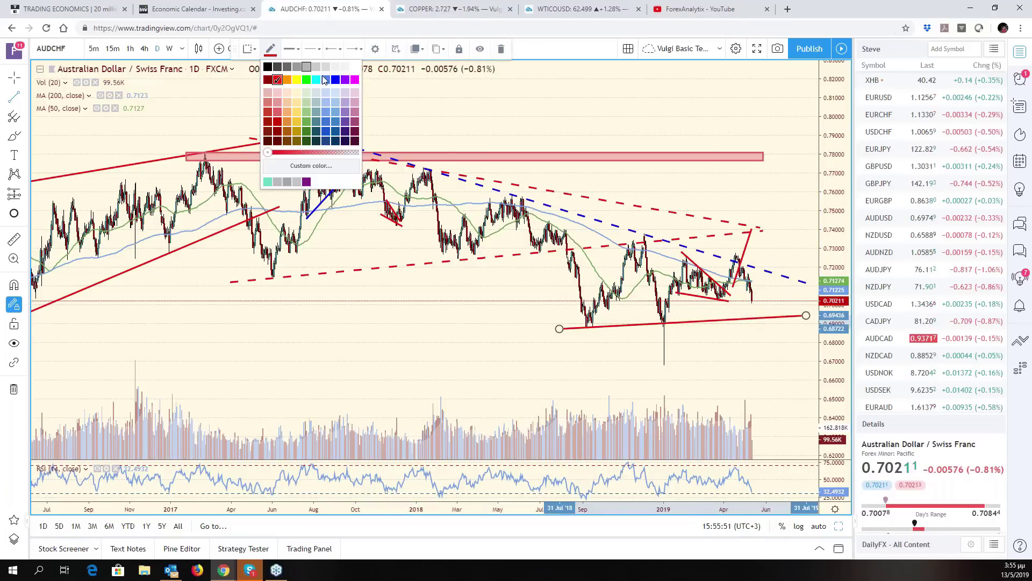
click(336, 79)
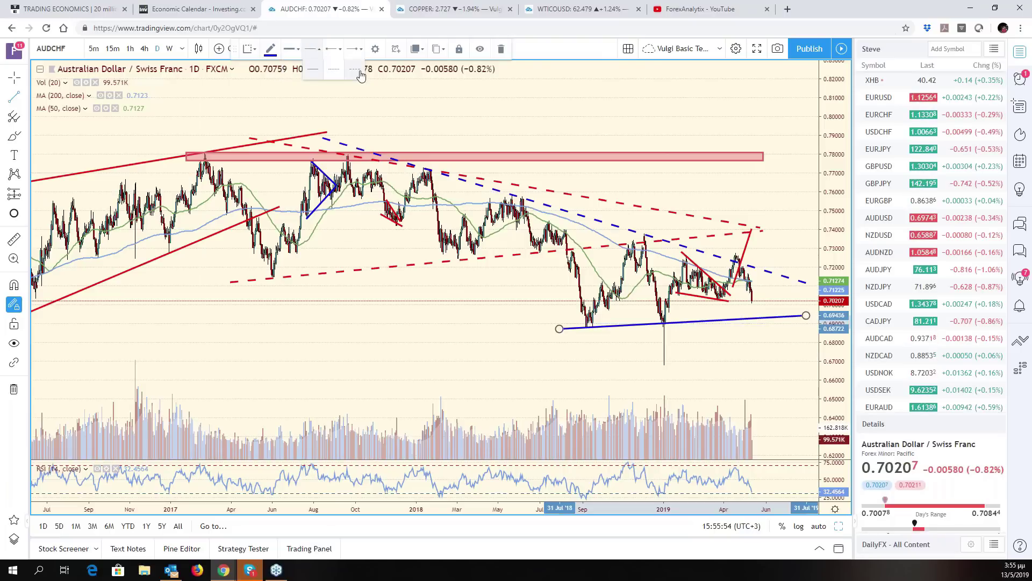
click(321, 67)
drag(744, 257, 806, 213)
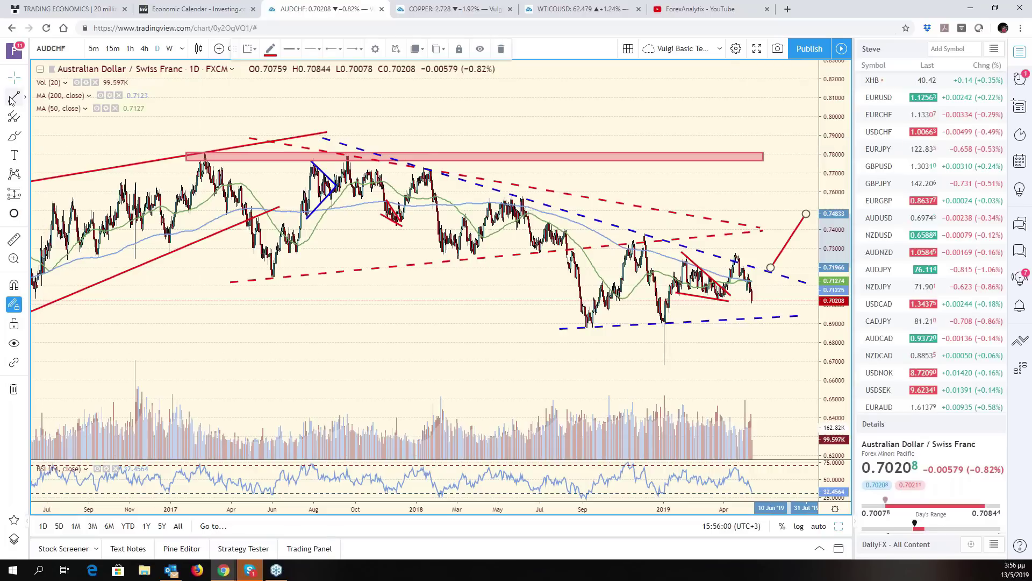
Step: Draw a red downward projection below the lower support line and zoom out to 2015–2019
click(764, 321)
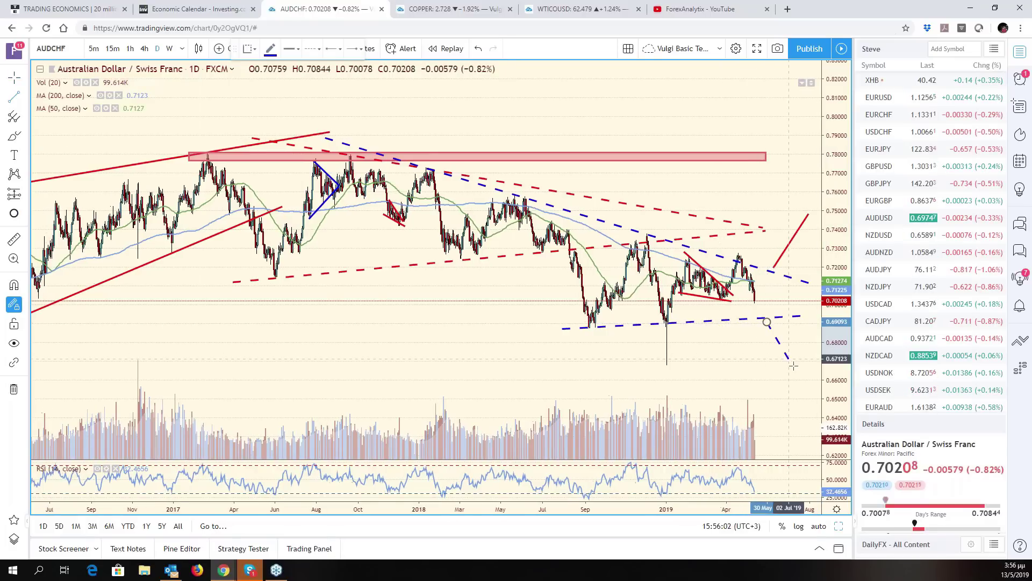
click(801, 372)
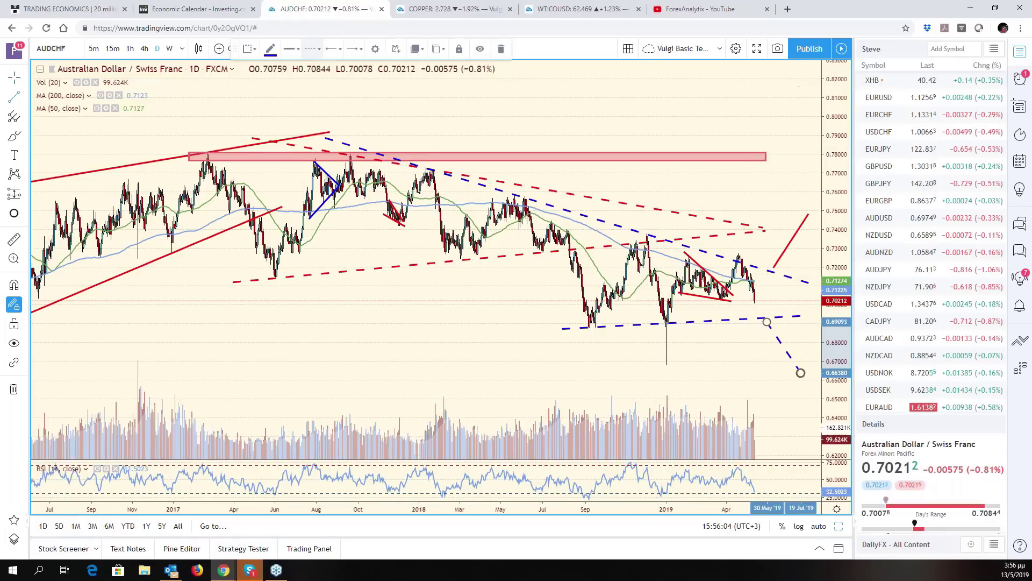
click(272, 53)
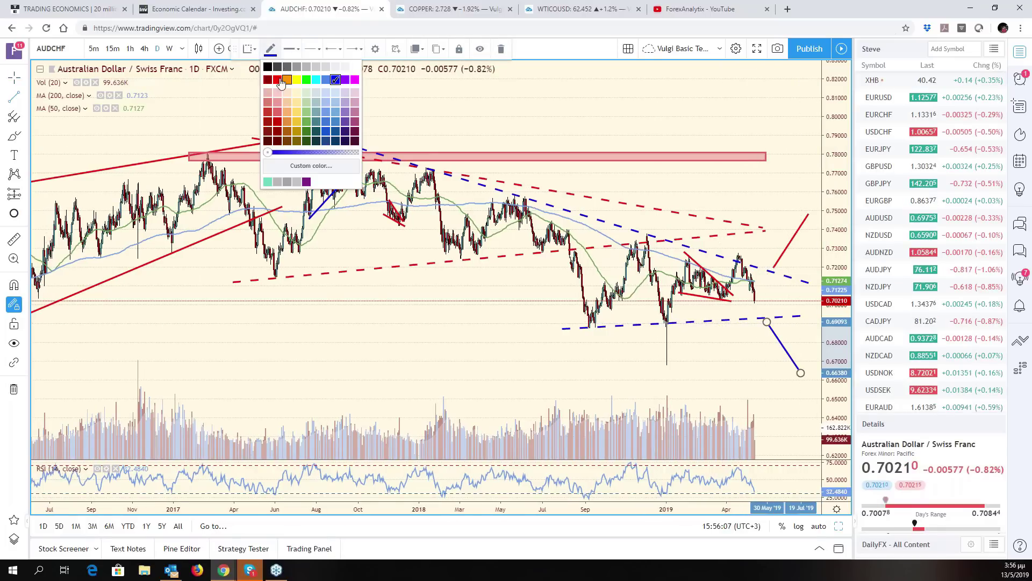
click(269, 76)
click(650, 373)
scroll(721, 369, up, 5)
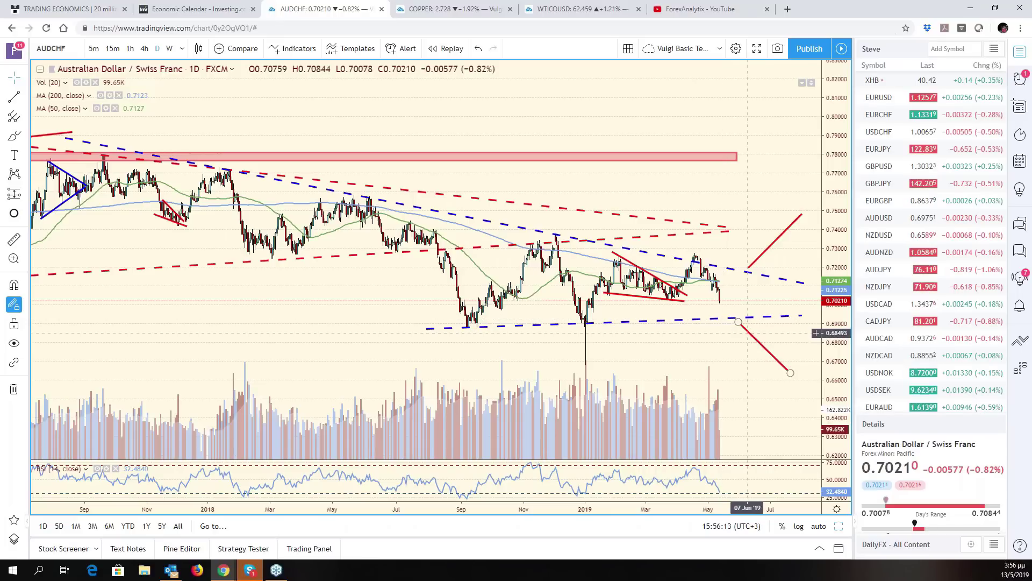
click(739, 324)
click(739, 323)
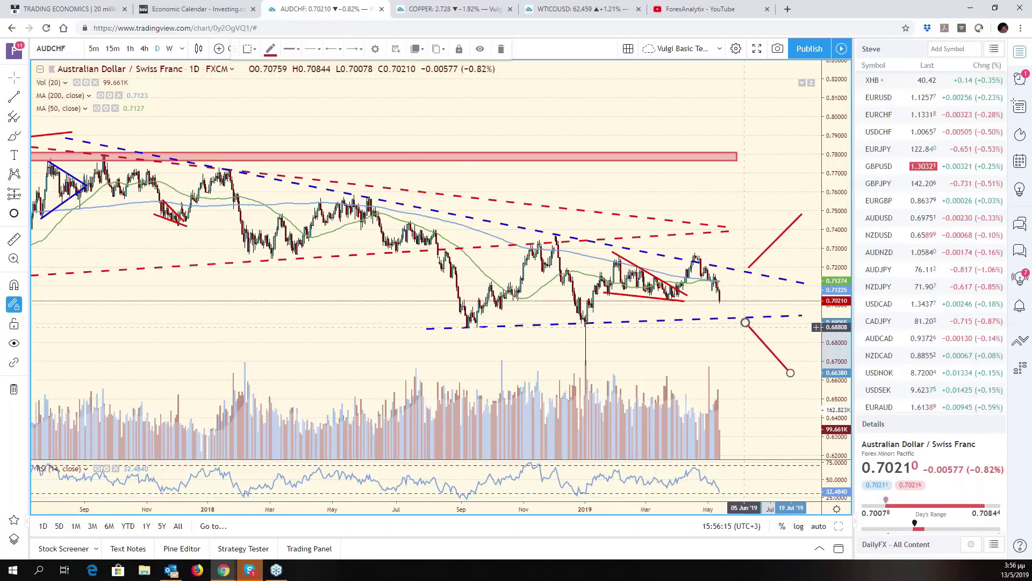
scroll(731, 376, down, 5)
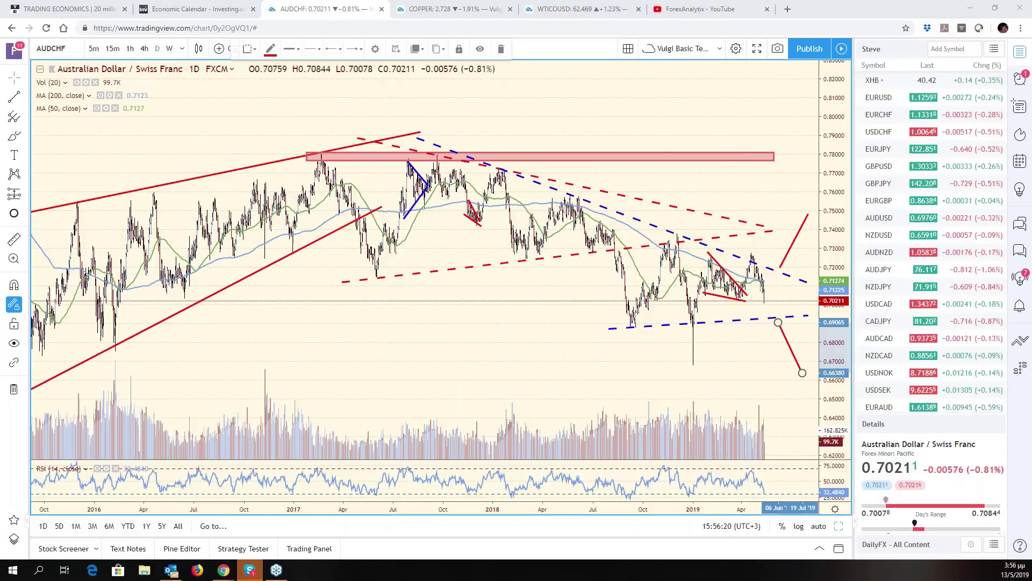
Step: Restore the six-chart grid and replace the Copper chart with USDTRY
click(840, 525)
click(540, 350)
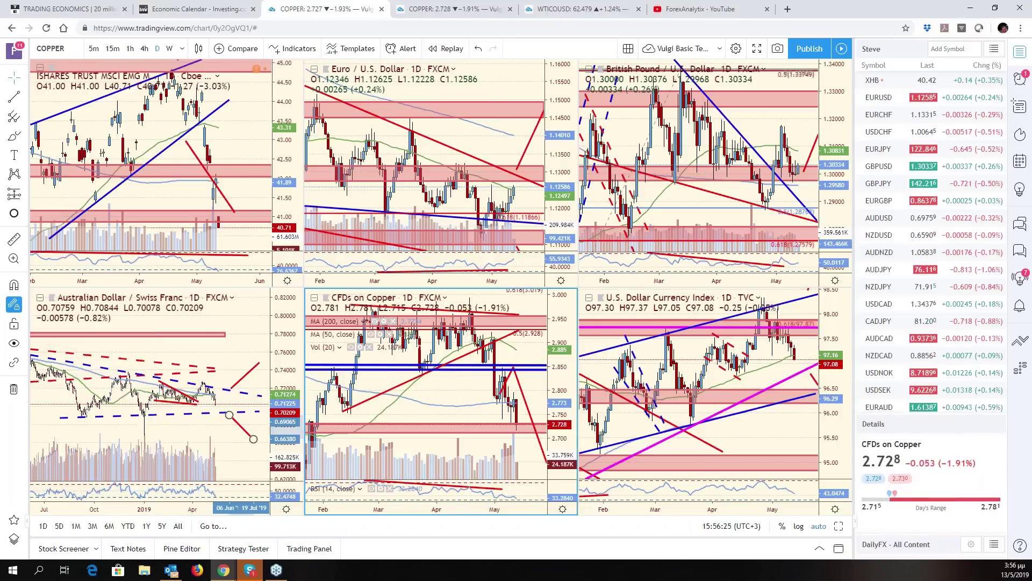
click(62, 54)
text(USDT)
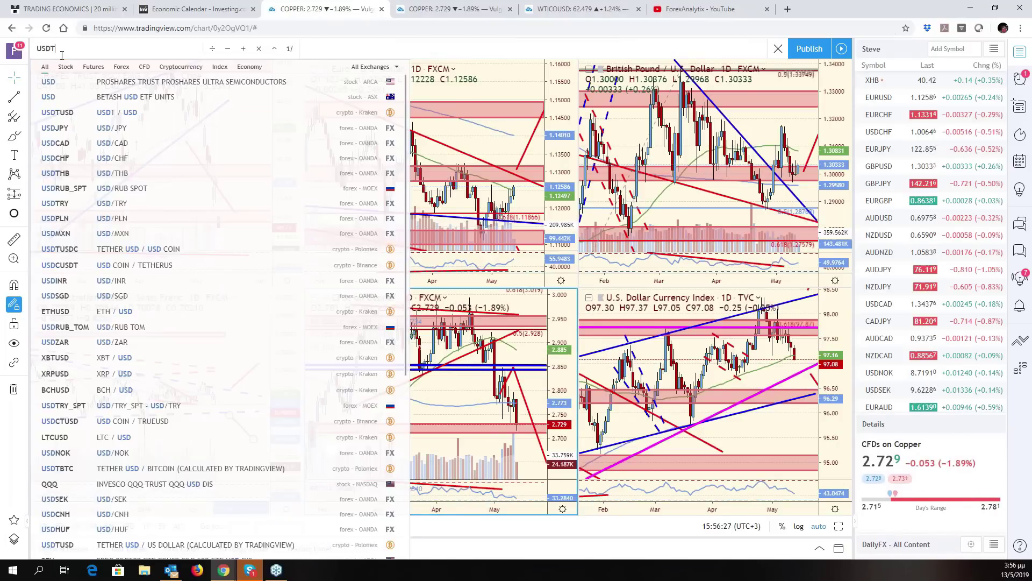
click(55, 204)
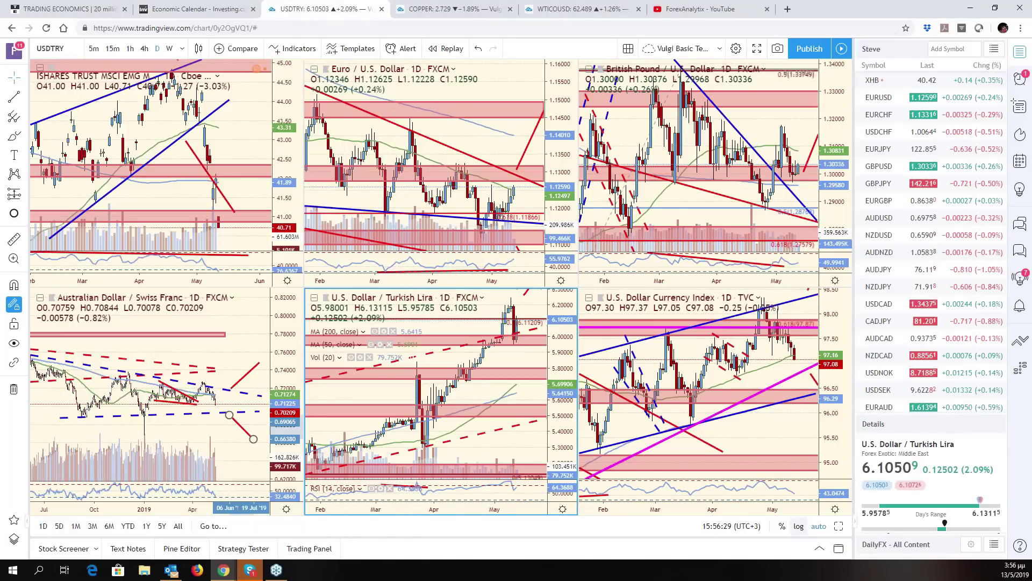
Step: Maximize and zoom the USDTRY chart, then return to the grid
click(839, 525)
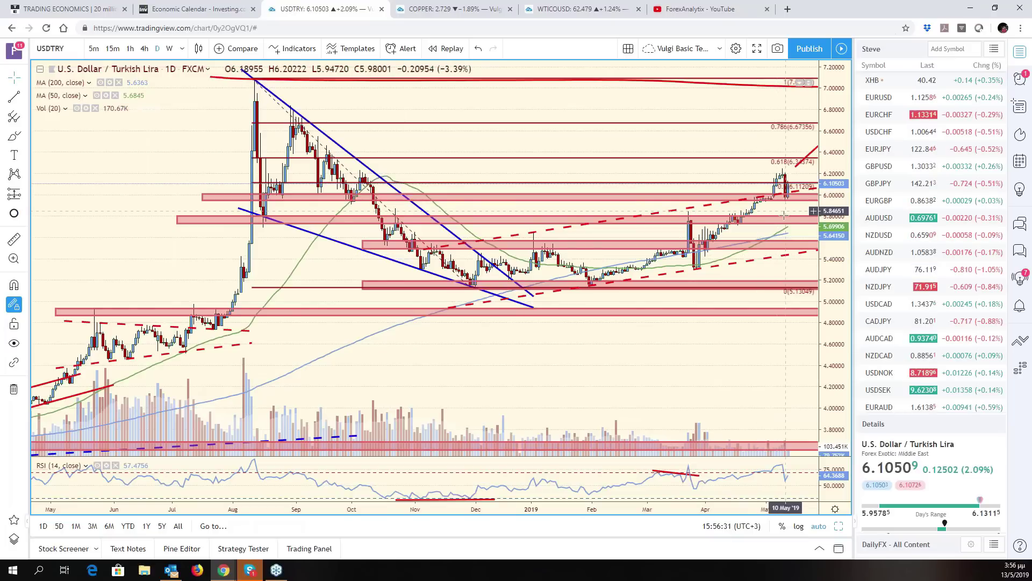
scroll(781, 218, up, 3)
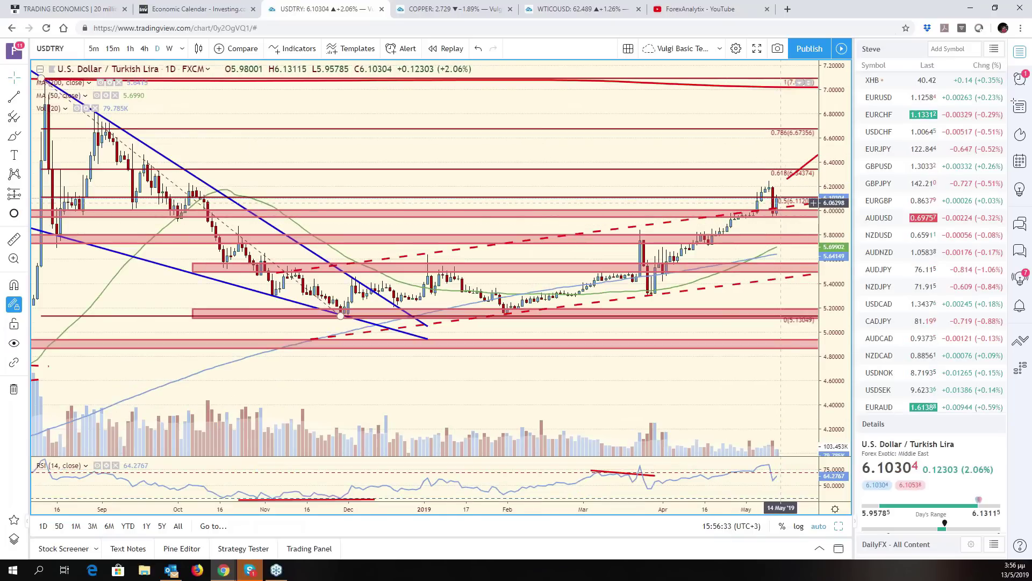
scroll(783, 230, down, 1)
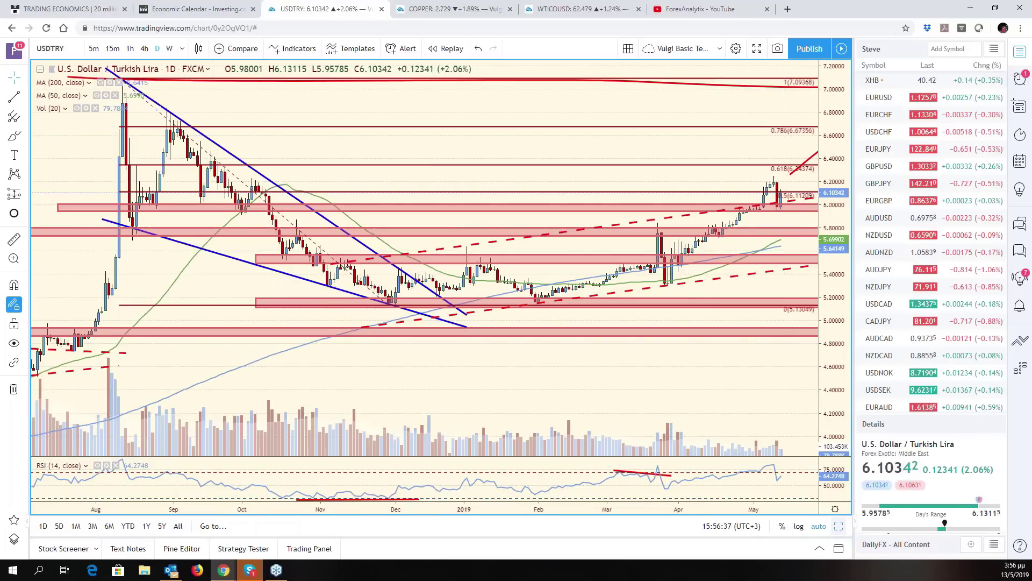
key(alt+Return)
Step: Change the Euro / U.S. Dollar chart's symbol to EURTRY
click(540, 149)
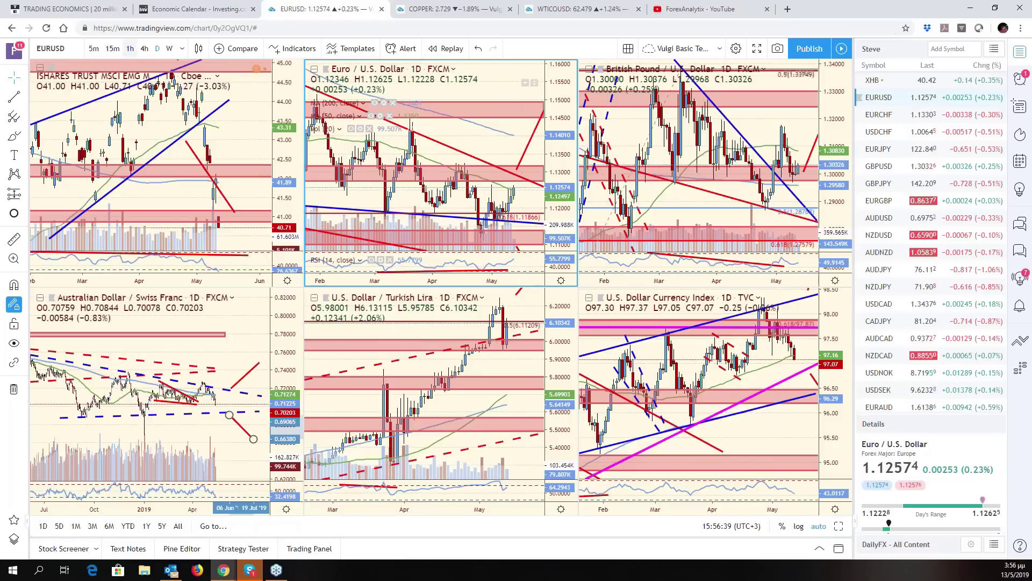
click(81, 48)
text(EURTRY)
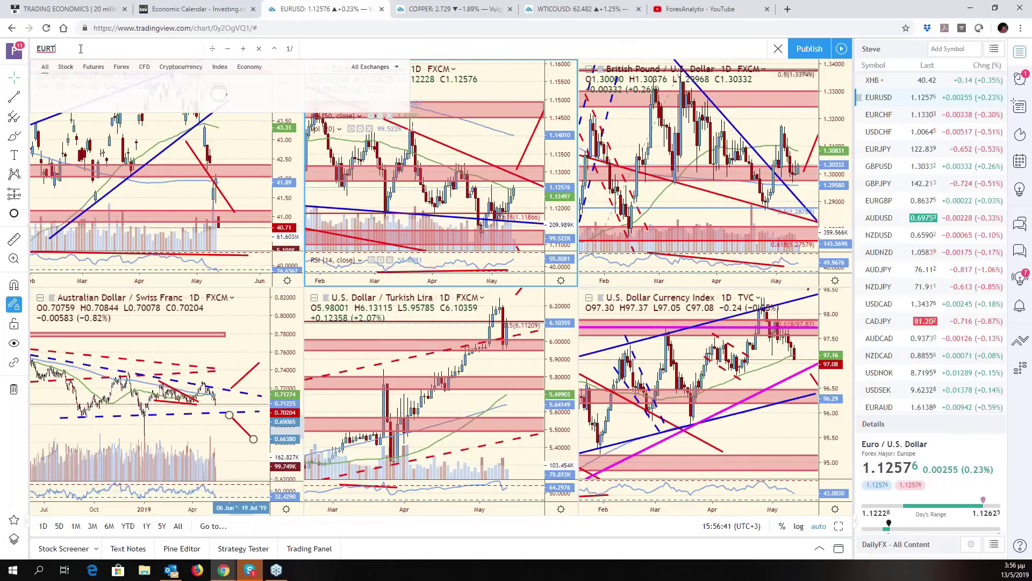
key(Return)
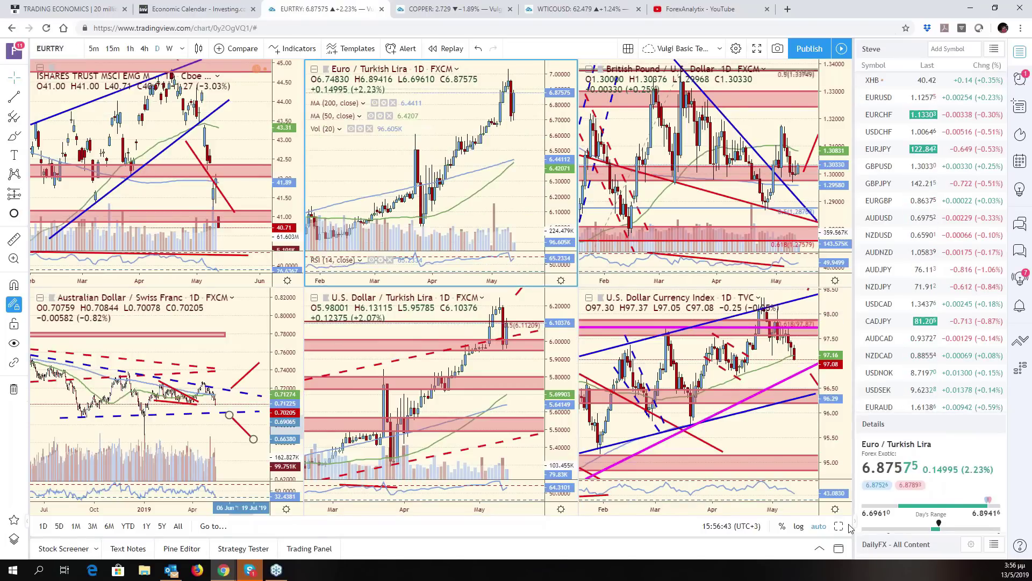
Step: Maximize the EURTRY chart and zoom in and out
key(alt+Return)
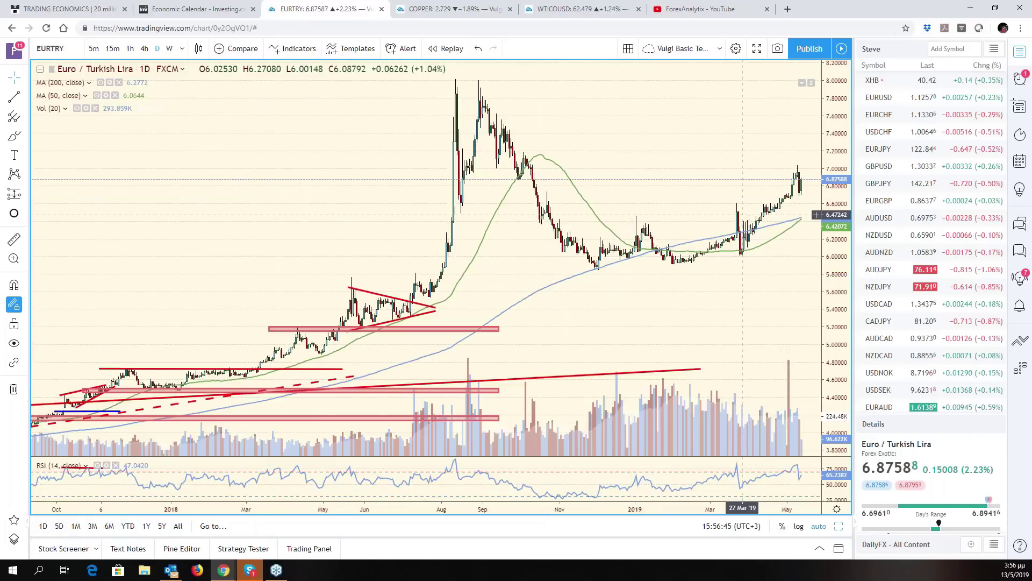
scroll(747, 259, up, 3)
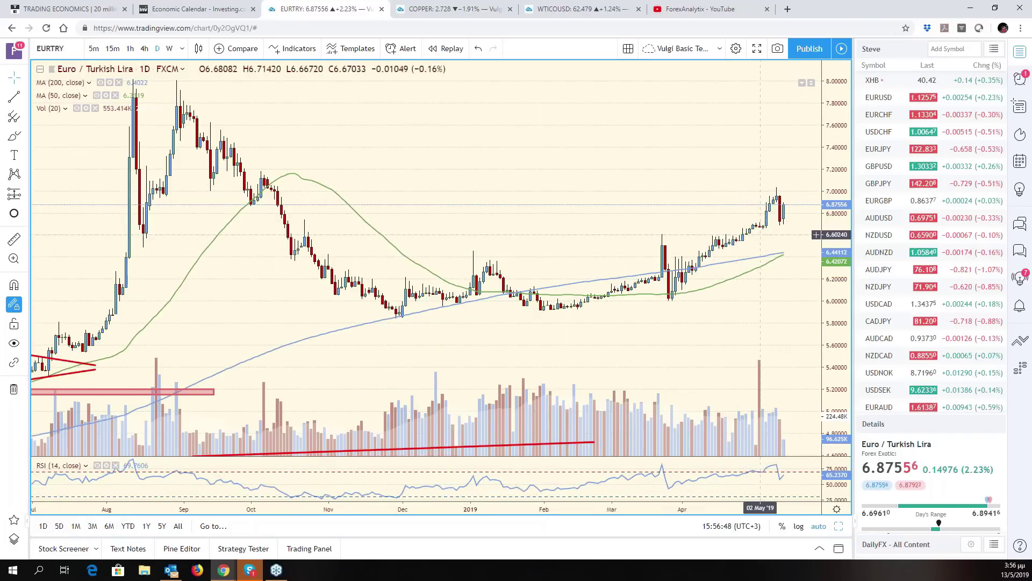
scroll(461, 166, down, 3)
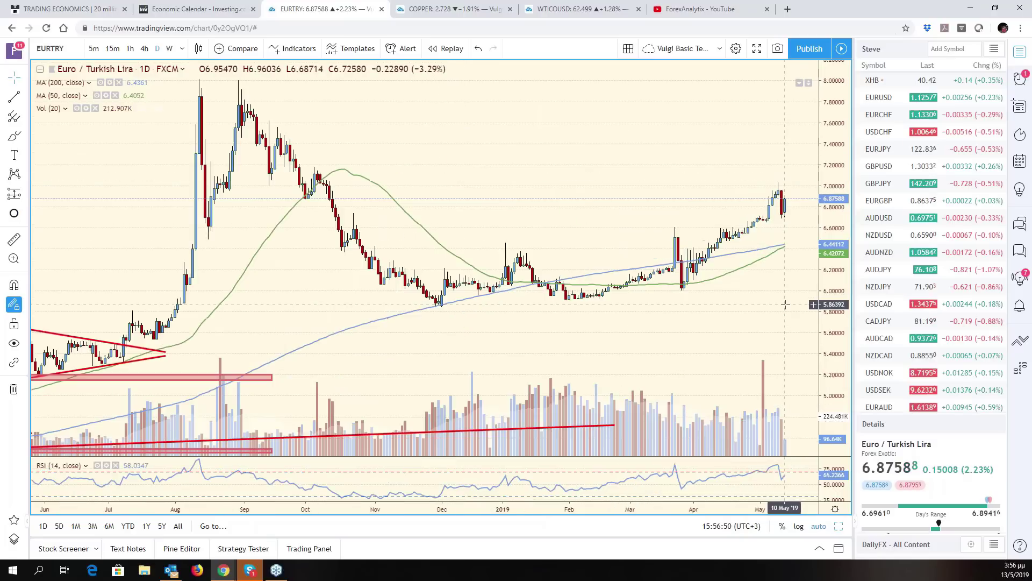
scroll(785, 305, up, 3)
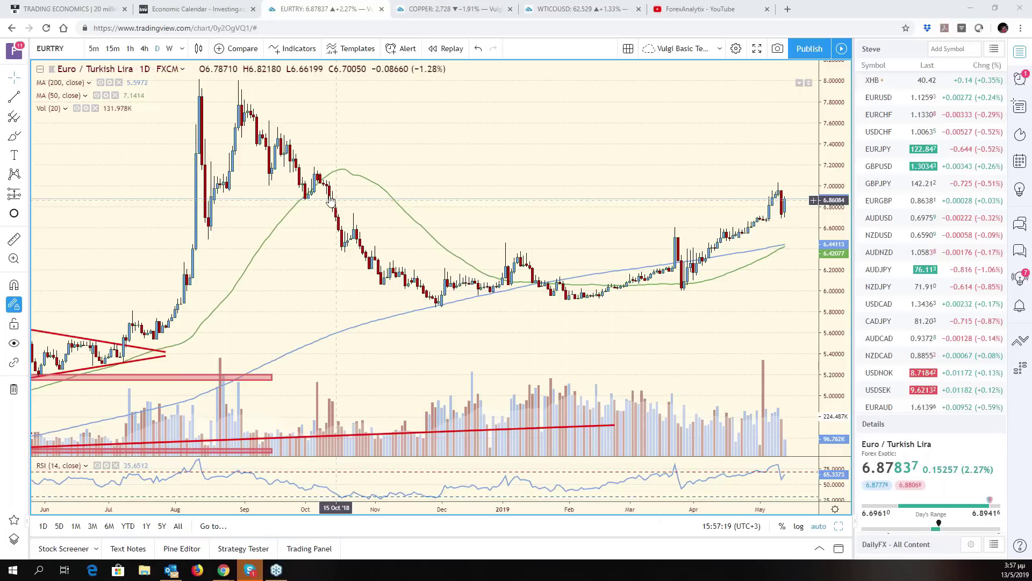
Step: Replace the EEM chart with Soybean Futures S1!, maximize it and pan to older history
click(834, 526)
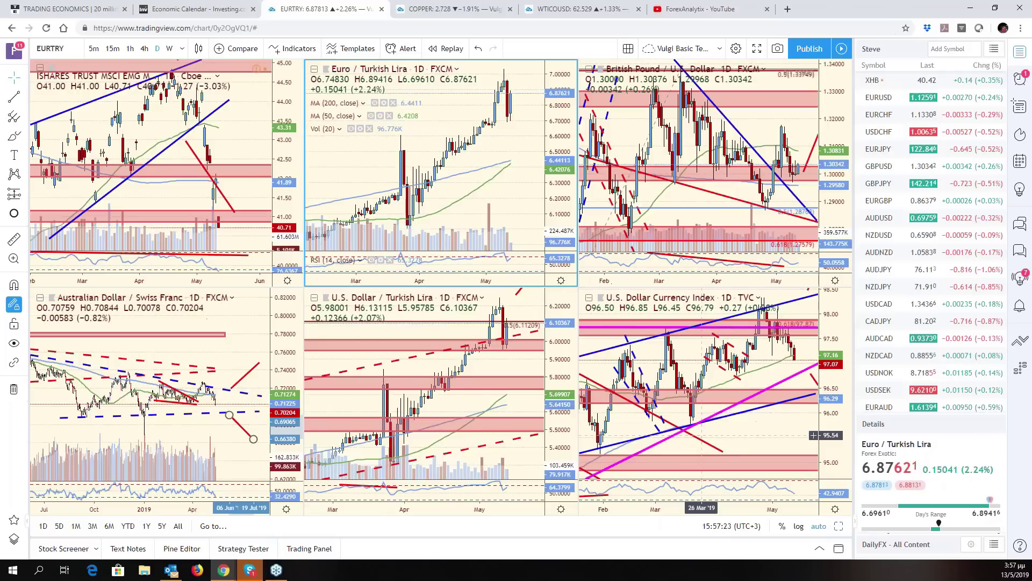
click(214, 107)
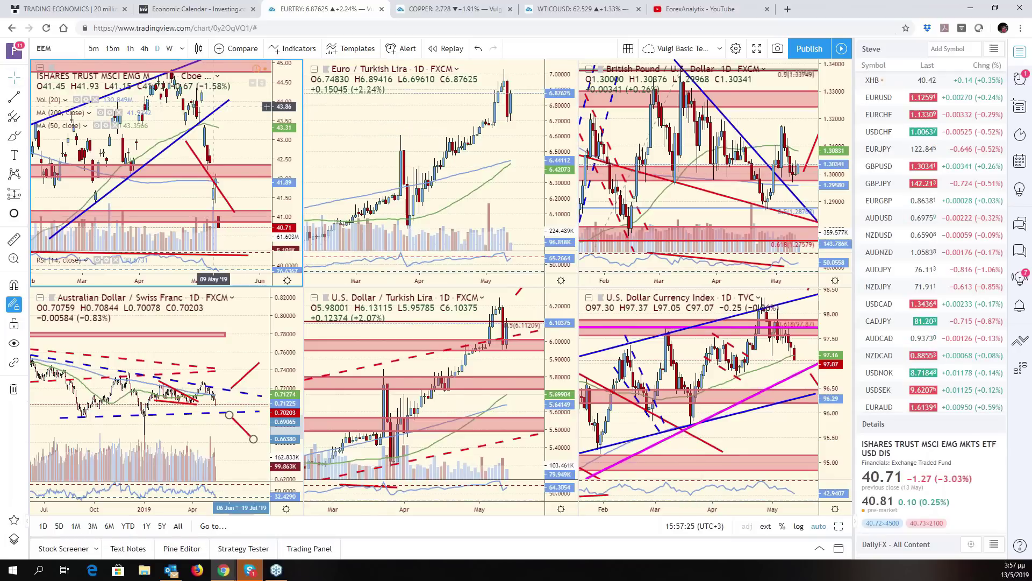
click(59, 49)
text(S1)
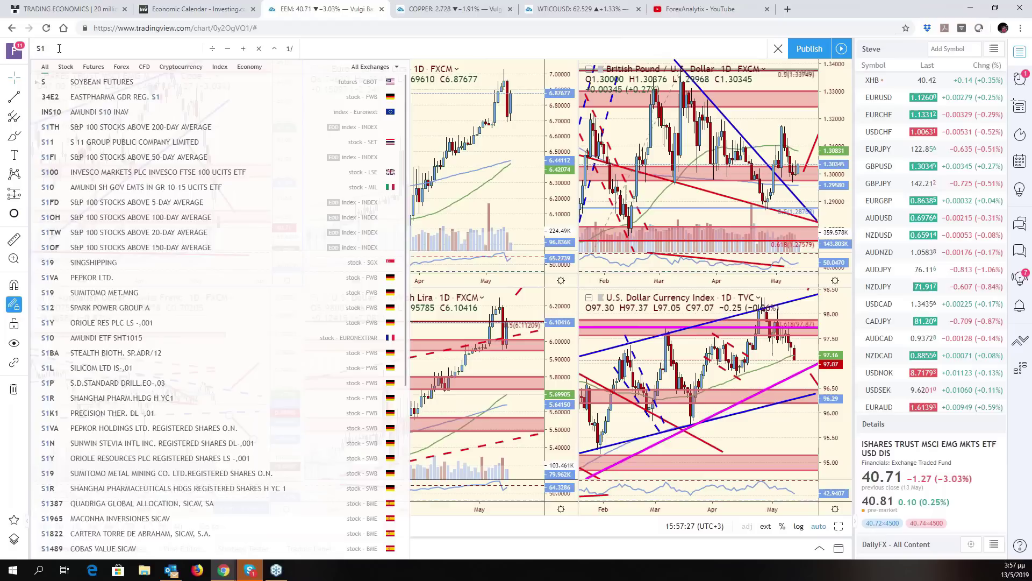
key(Return)
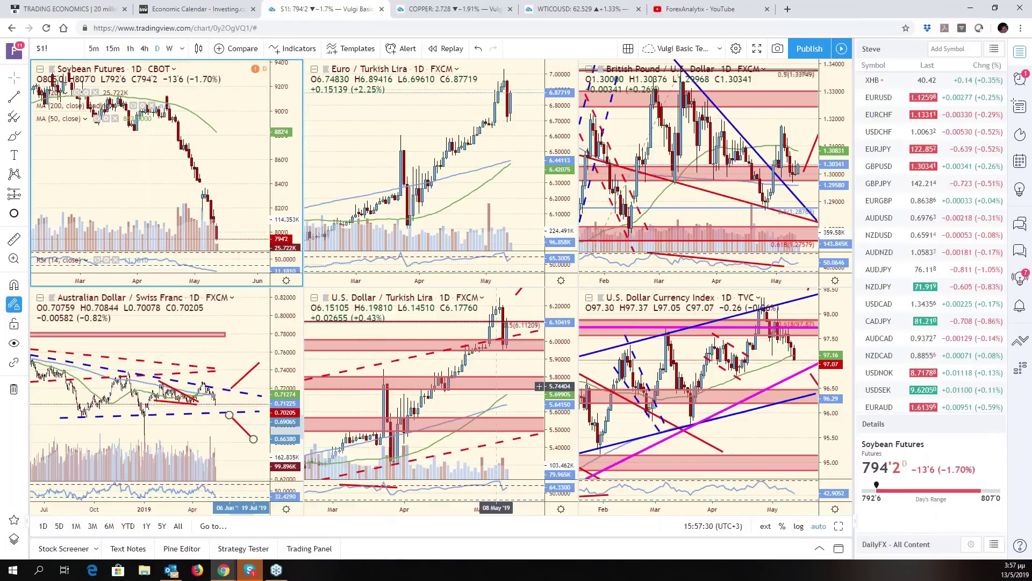
key(alt+Return)
scroll(696, 395, down, 4)
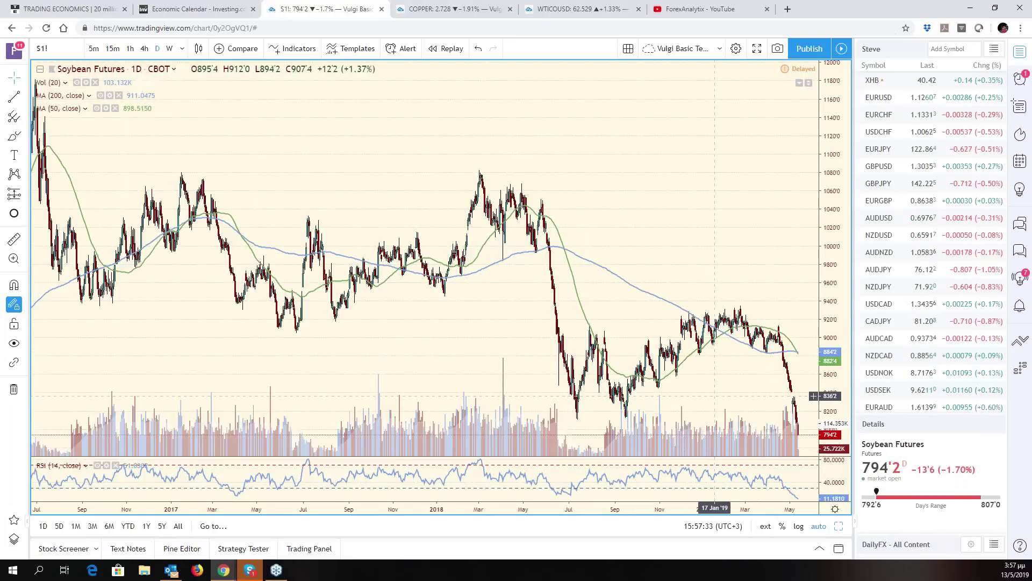
drag(696, 395, 623, 393)
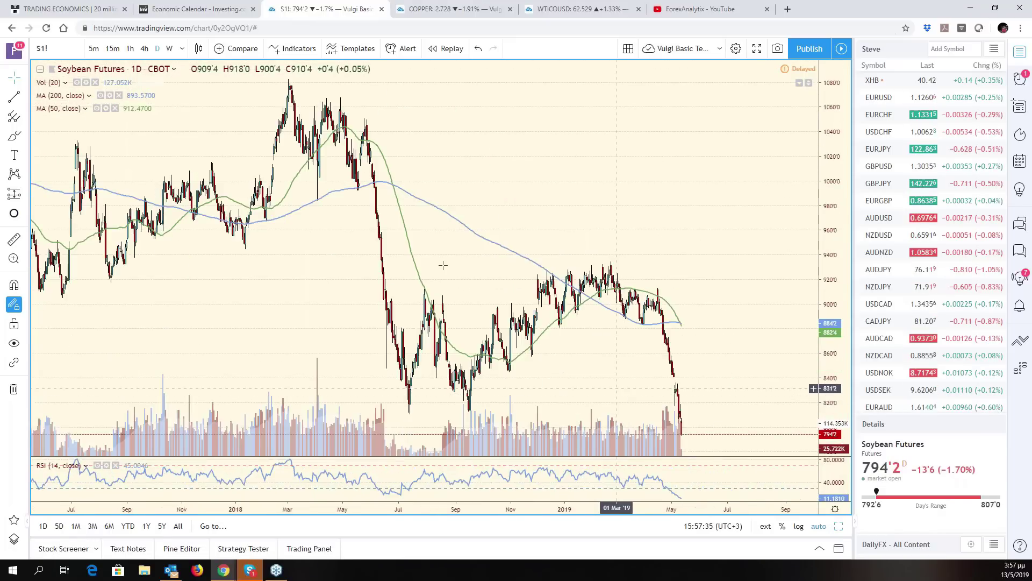
Step: Draw two red trend lines from the 2018 lows and 2019 highs forming a rising wedge
click(14, 98)
click(345, 298)
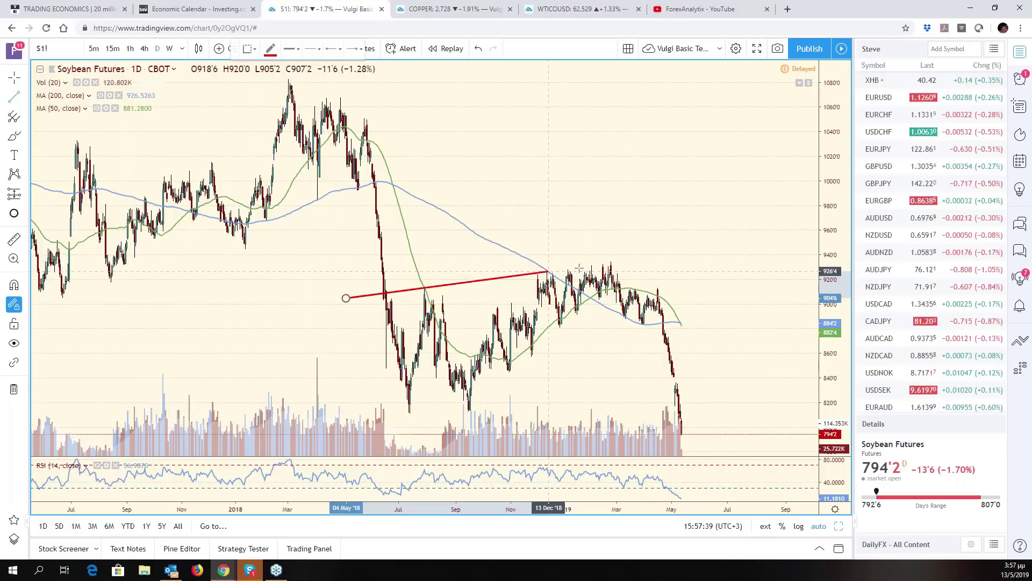
click(699, 249)
click(436, 447)
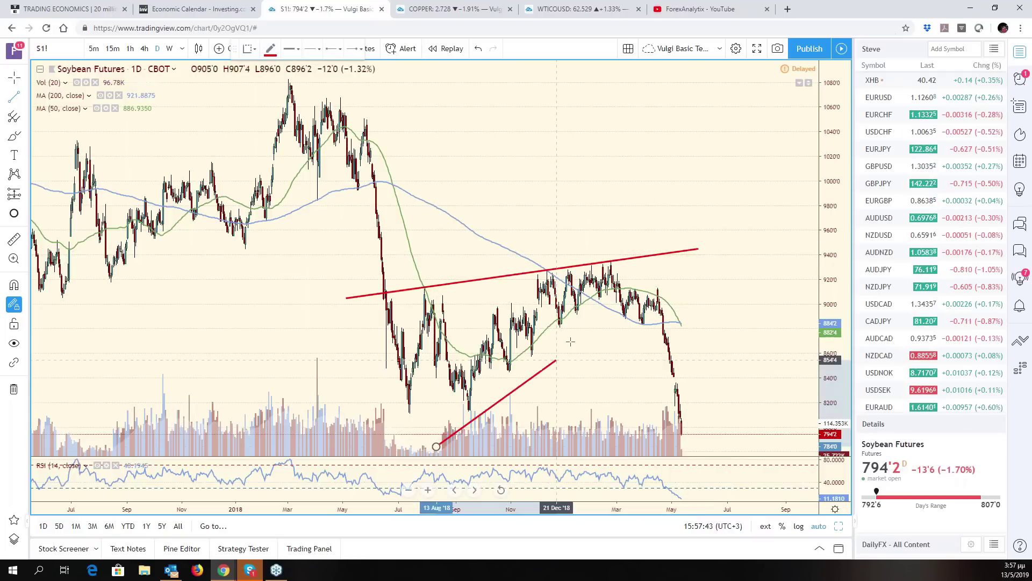
click(667, 254)
drag(436, 446, 411, 455)
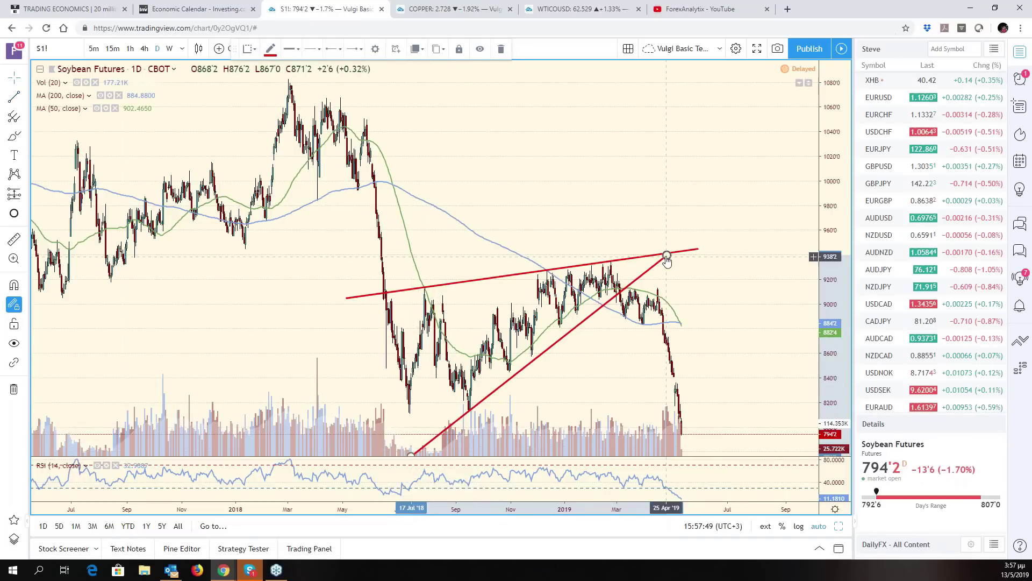
drag(666, 254, 660, 251)
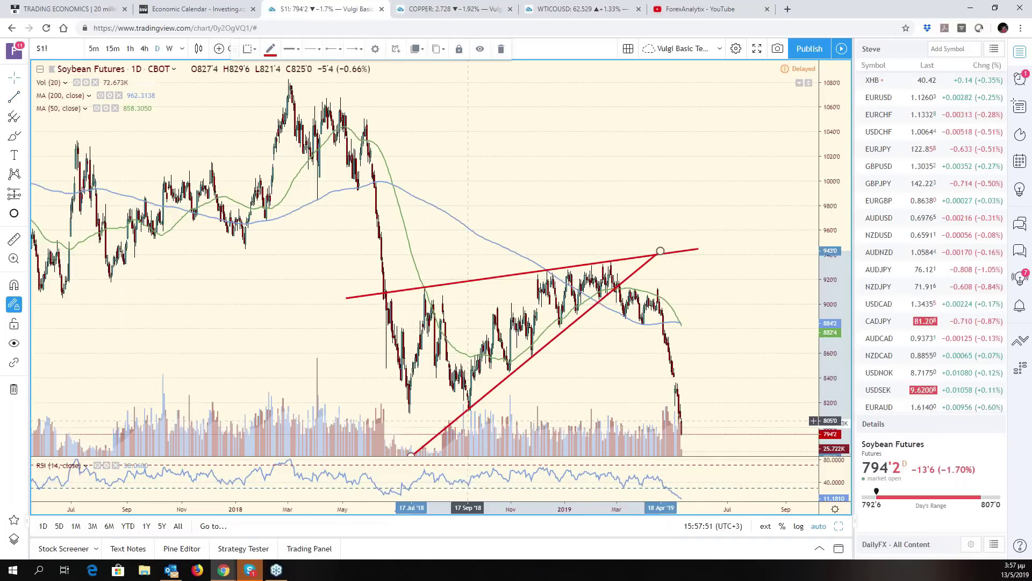
scroll(631, 358, down, 4)
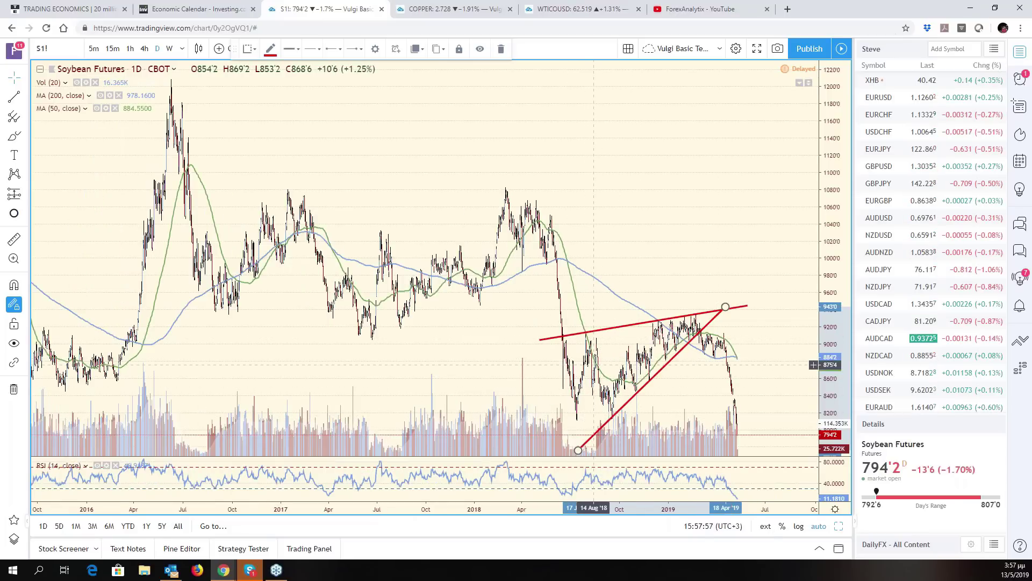
scroll(429, 198, up, 3)
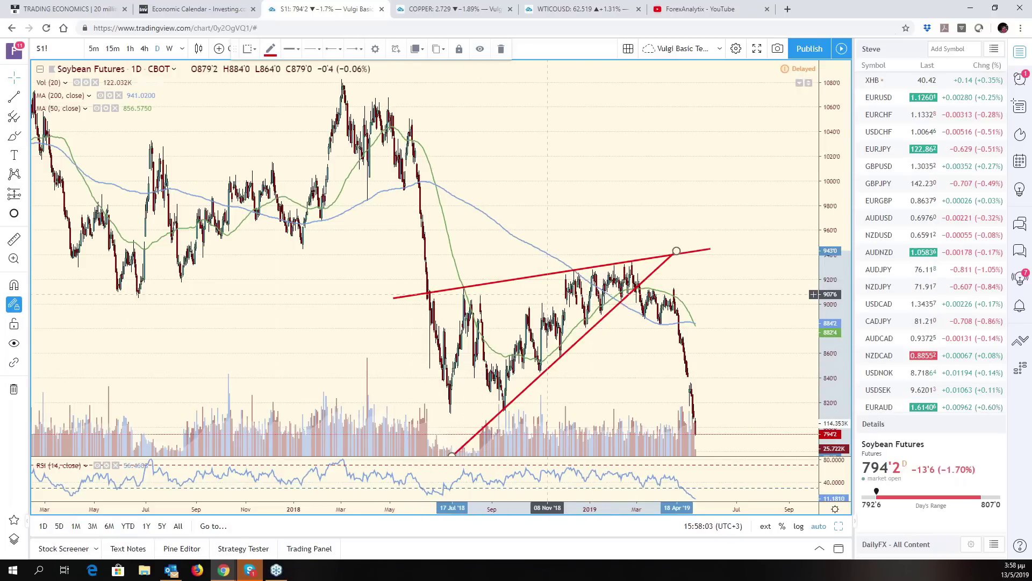
Step: With Magnet mode on, draw a Fib Retracement from the March 2018 high to the July 2018 low
click(24, 117)
click(70, 300)
click(14, 284)
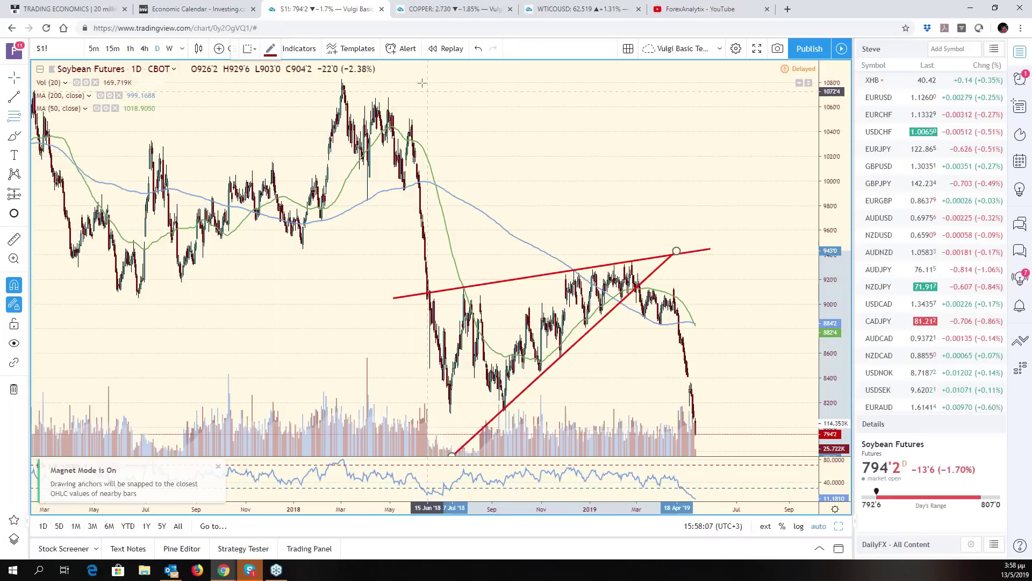
click(341, 81)
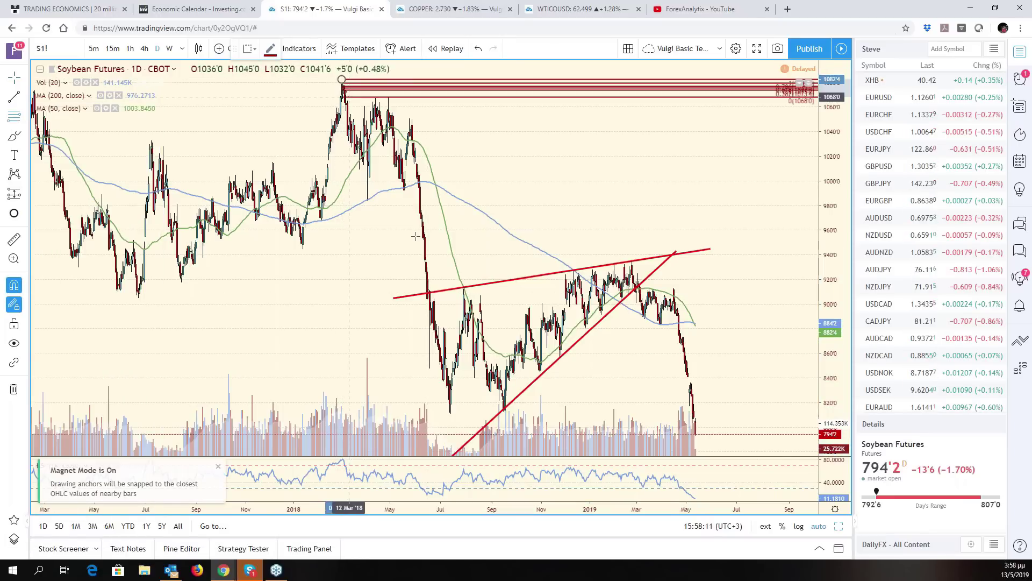
click(452, 414)
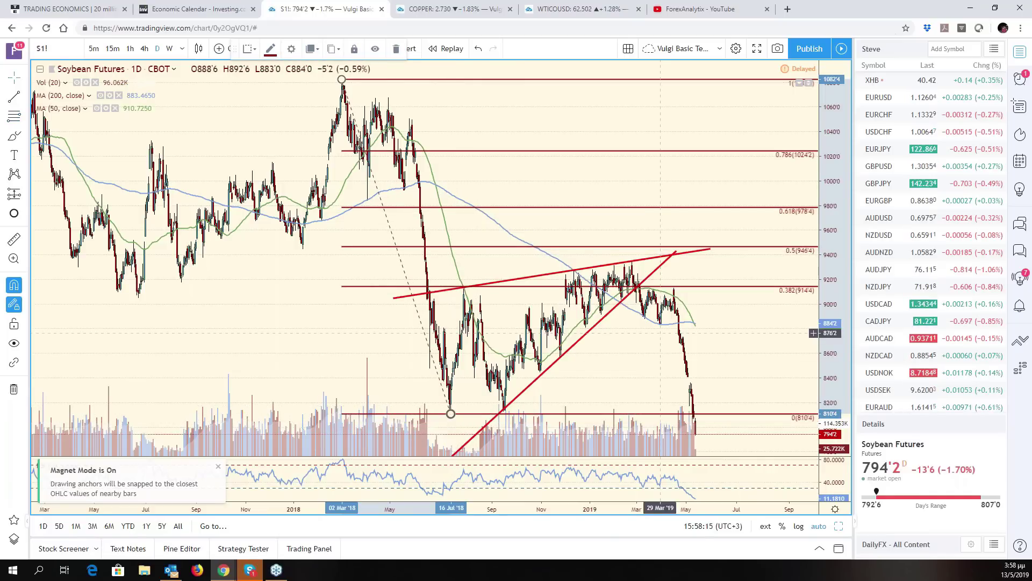
Step: Draw a trend line on the Soybean Futures chart from the May 2018 low to past May 2019
right_click(747, 337)
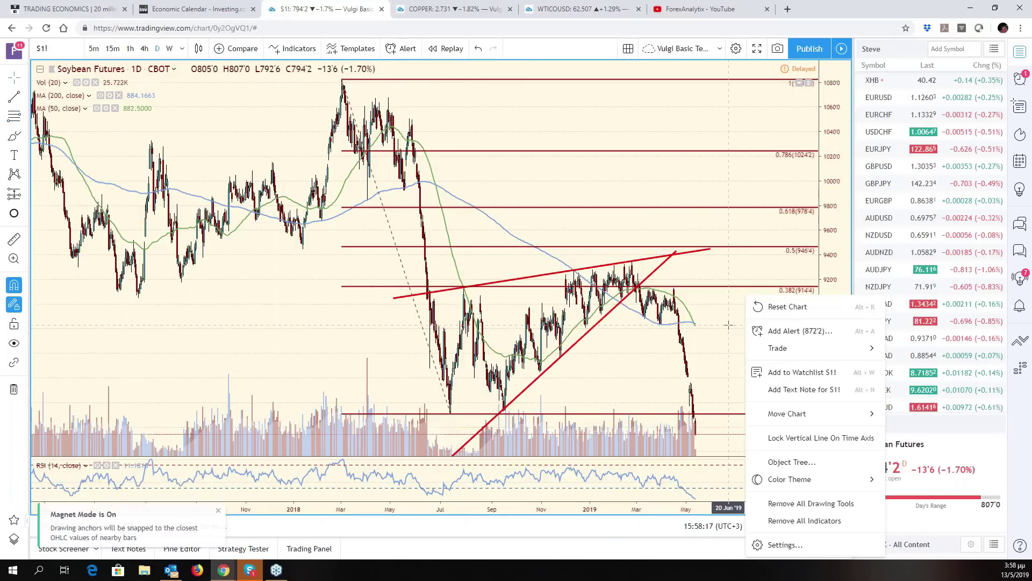
click(700, 346)
scroll(700, 346, down, 3)
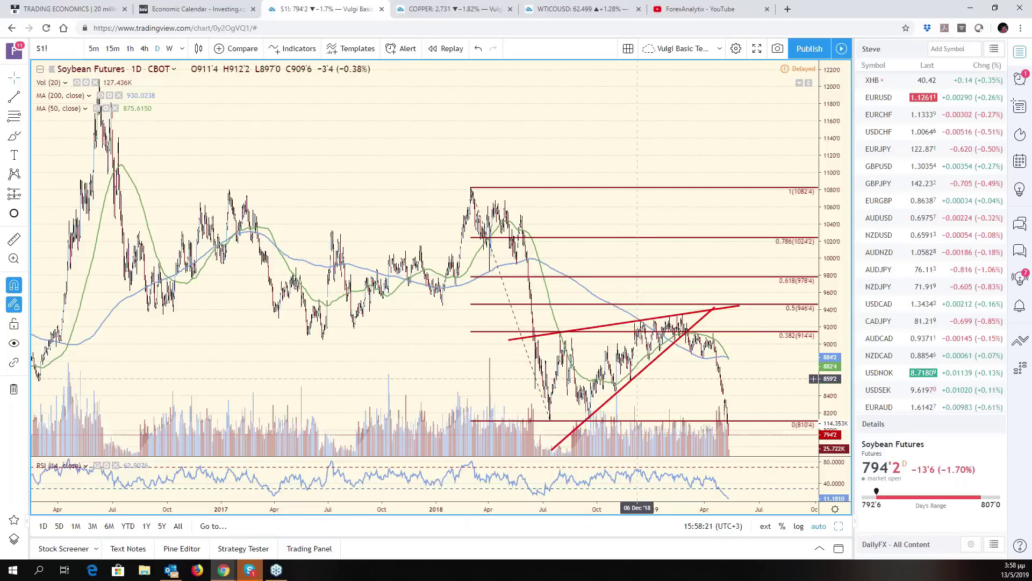
scroll(616, 373, up, 3)
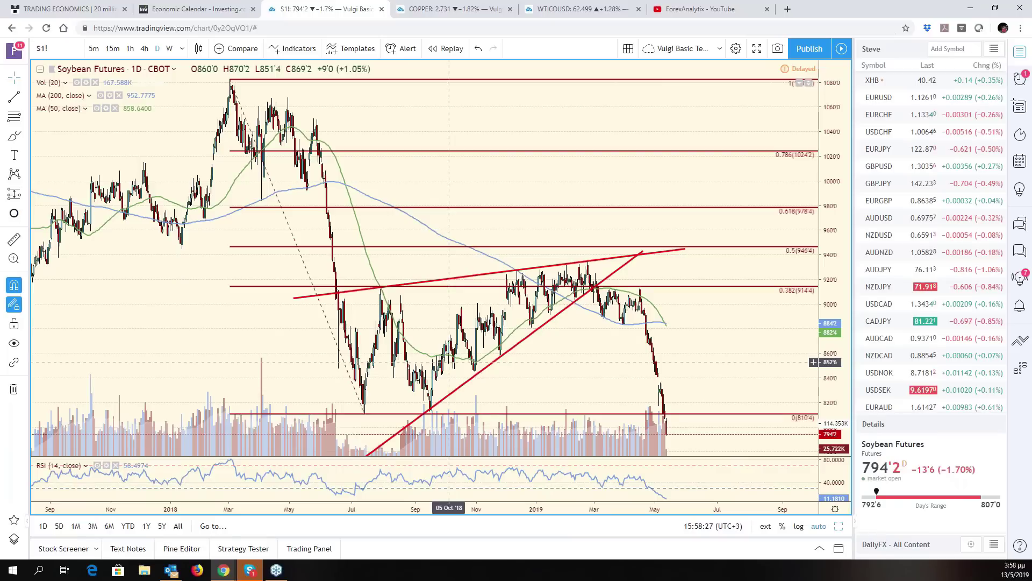
click(13, 100)
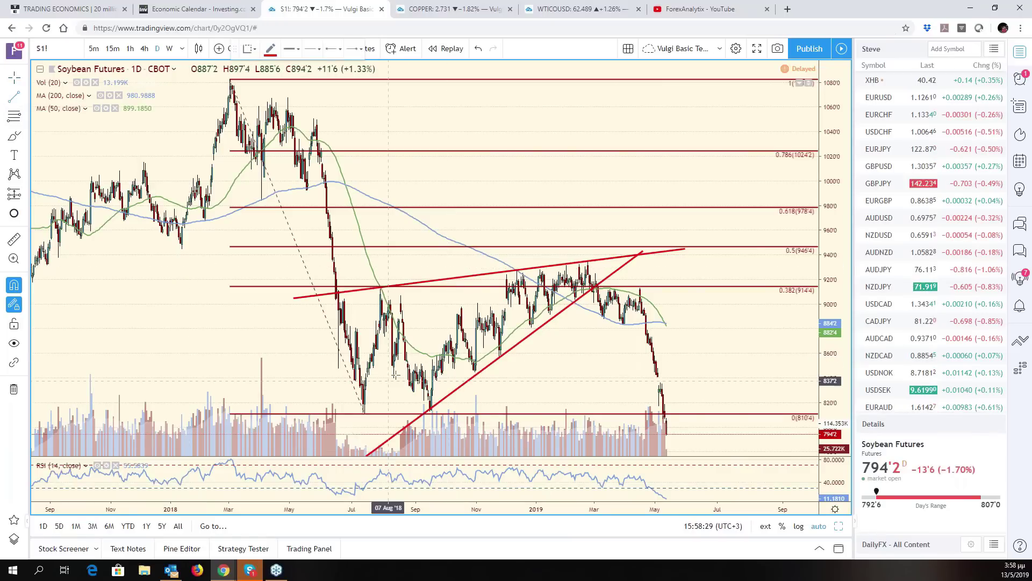
click(313, 424)
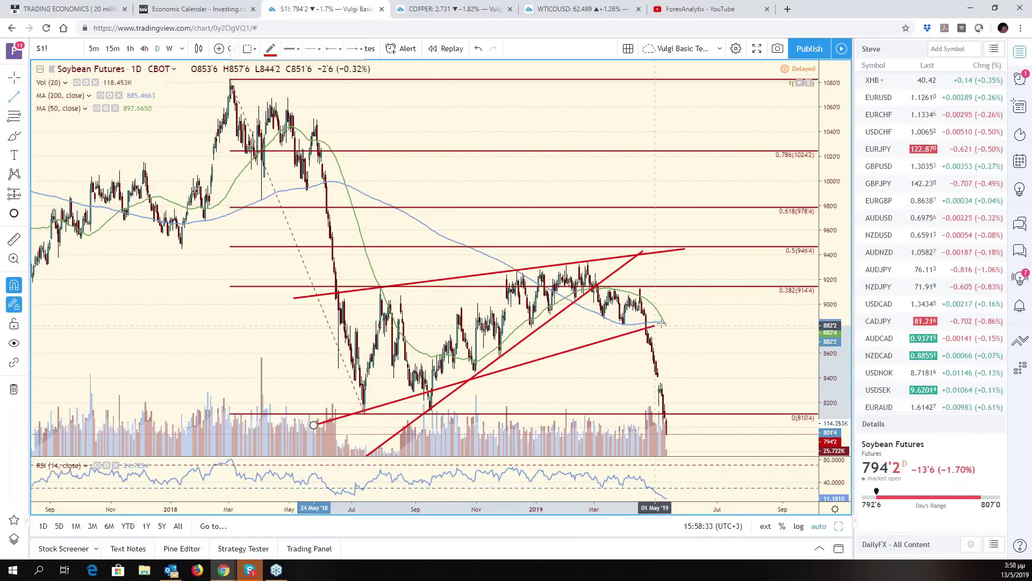
click(695, 302)
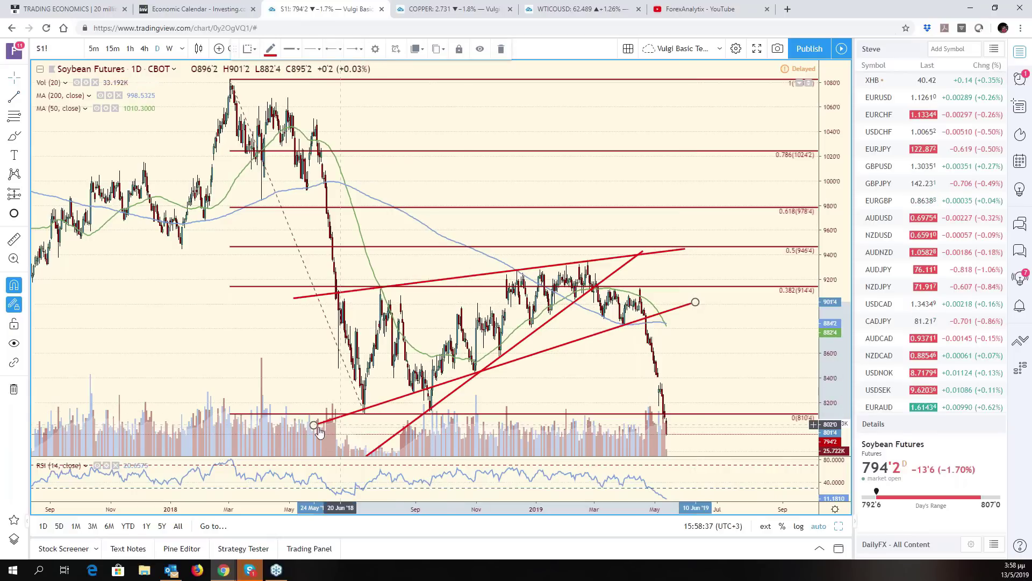
Step: Lower the trend line's left anchor slightly and make the line dashed
drag(316, 425, 316, 430)
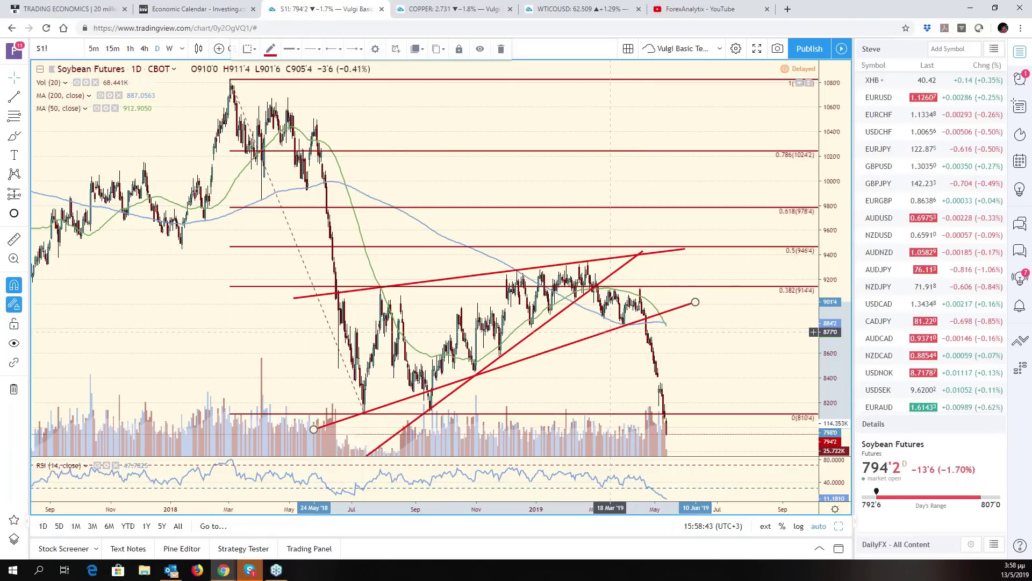
click(314, 49)
click(331, 75)
Step: Review the soybean chart, shifting the view back to earlier years of history
right_click(710, 327)
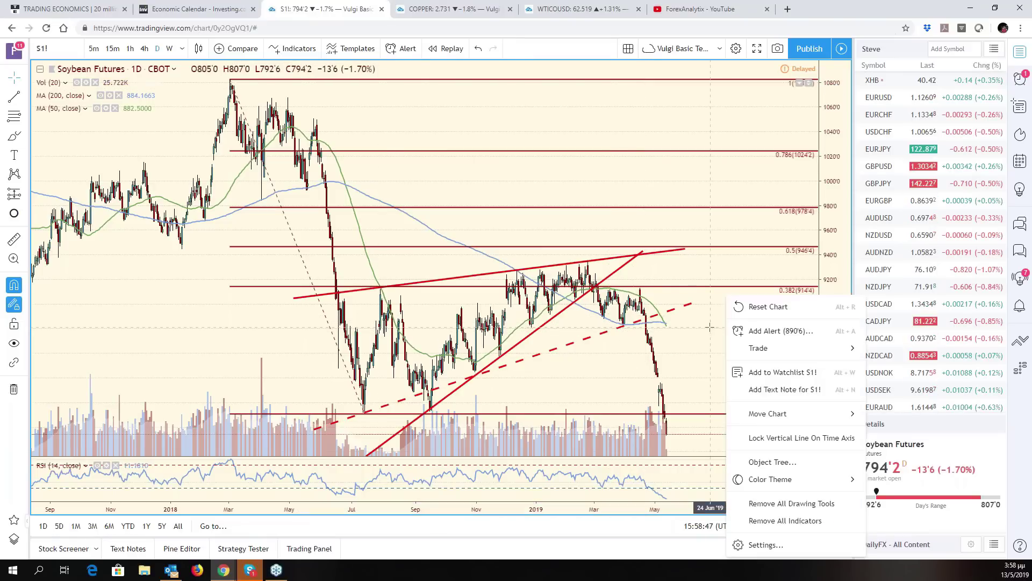
click(710, 326)
scroll(710, 333, down, 10)
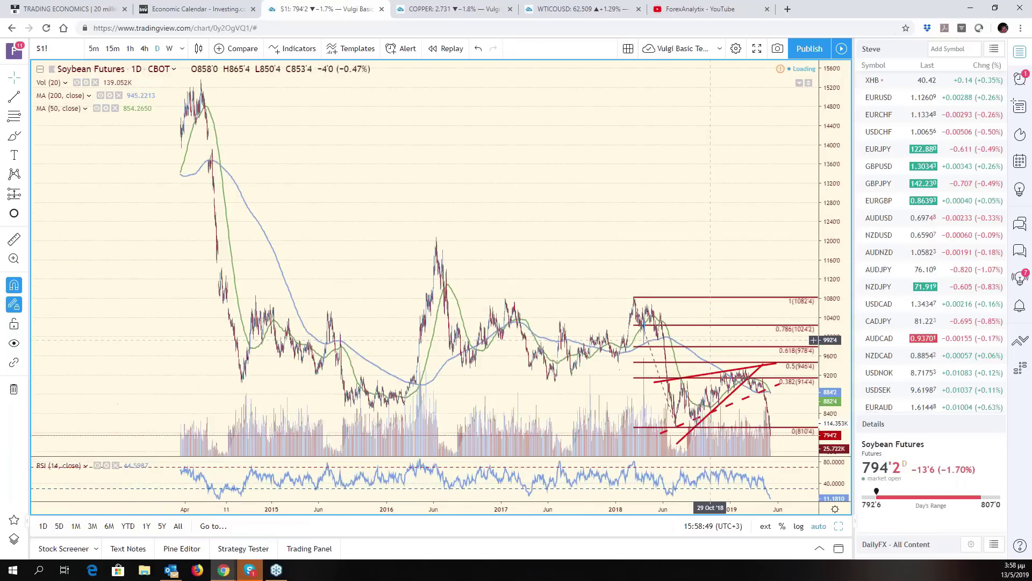
scroll(711, 340, down, 8)
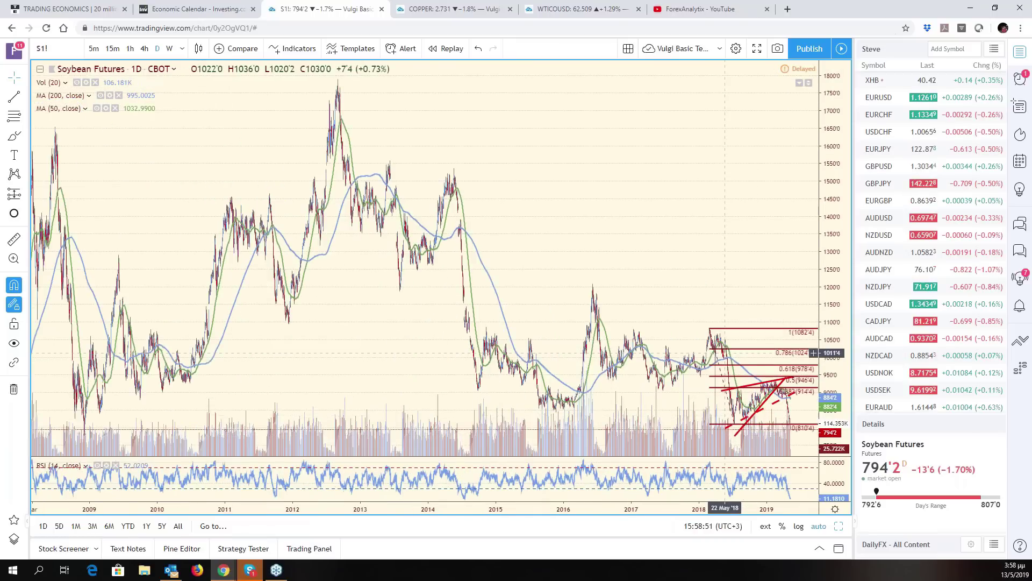
scroll(725, 351, up, 4)
scroll(534, 308, down, 3)
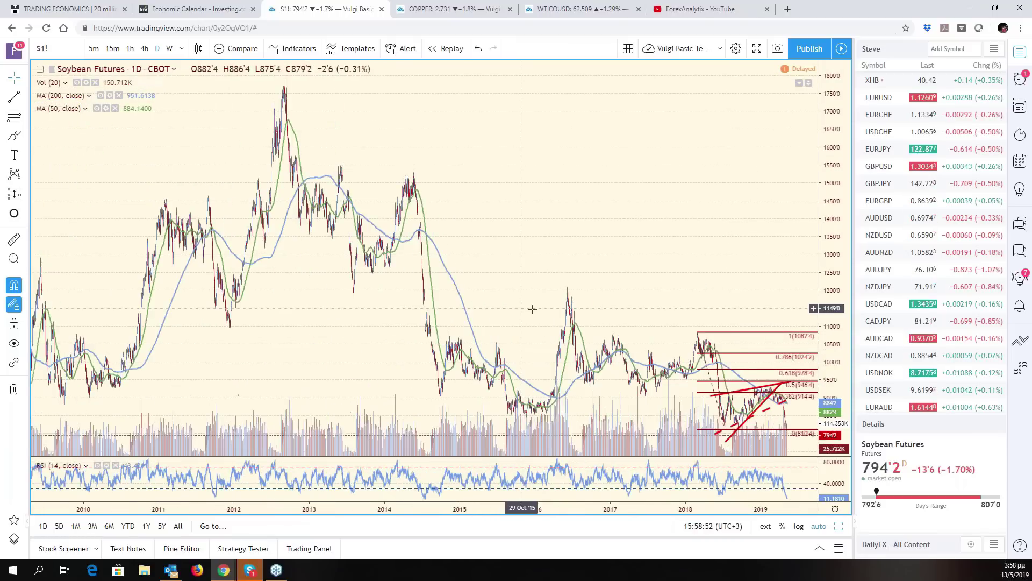
mouse_move(544, 329)
mouse_down()
mouse_move(639, 323)
mouse_move(618, 344)
mouse_move(461, 383)
mouse_move(380, 371)
mouse_move(441, 363)
mouse_move(407, 361)
mouse_up()
Step: Pan further back through 2011–2018 to the early 2000s of soybean prices
scroll(406, 360, up, 2)
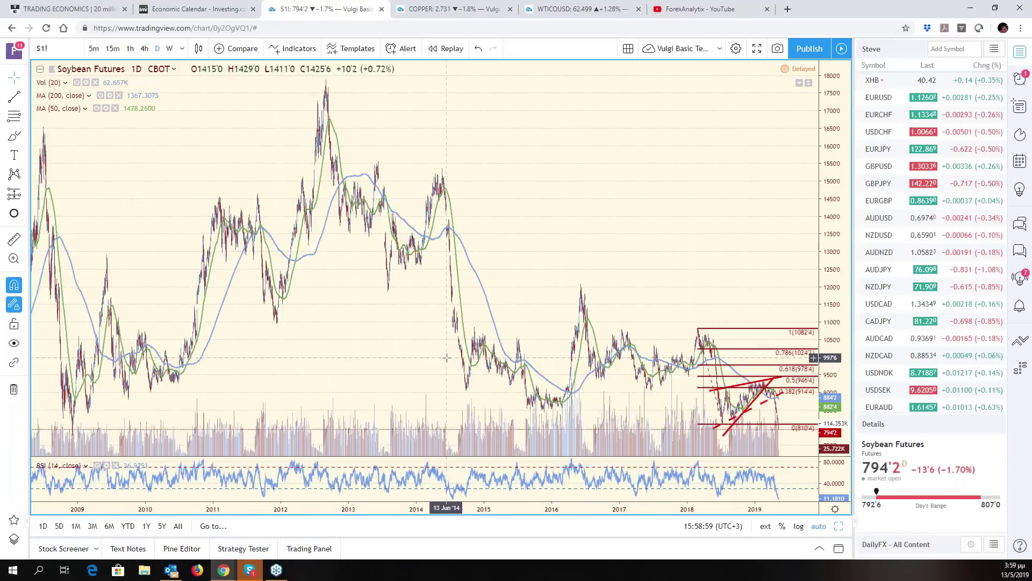
scroll(447, 357, up, 4)
scroll(446, 356, up, 2)
scroll(238, 365, down, 5)
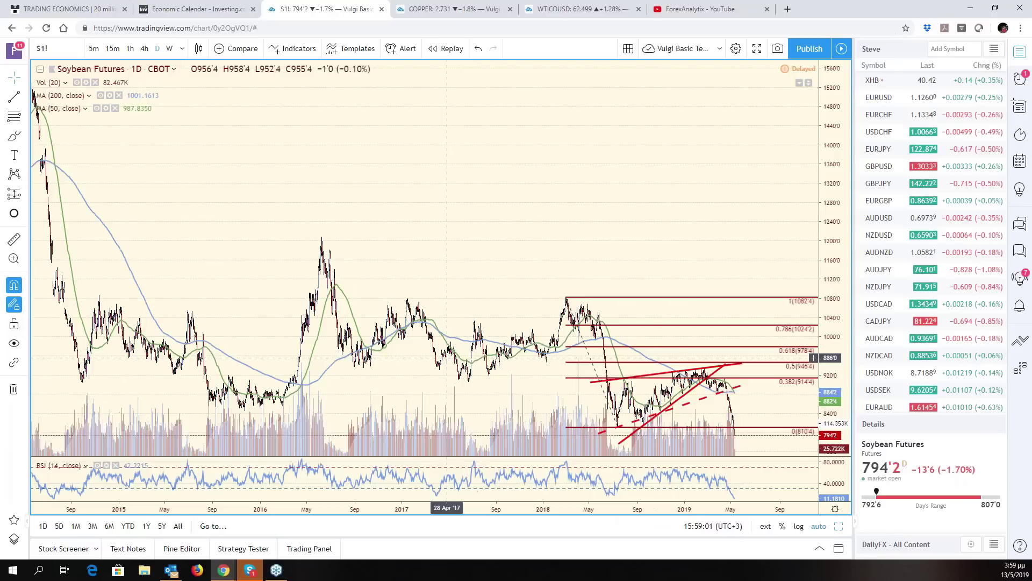
drag(239, 365, 538, 348)
scroll(384, 371, up, 4)
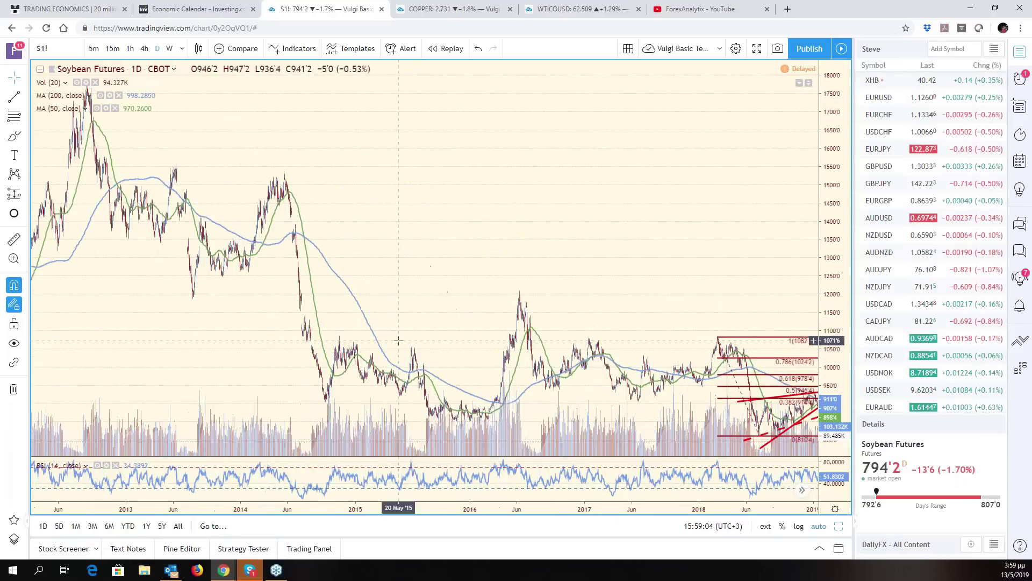
scroll(473, 280, up, 4)
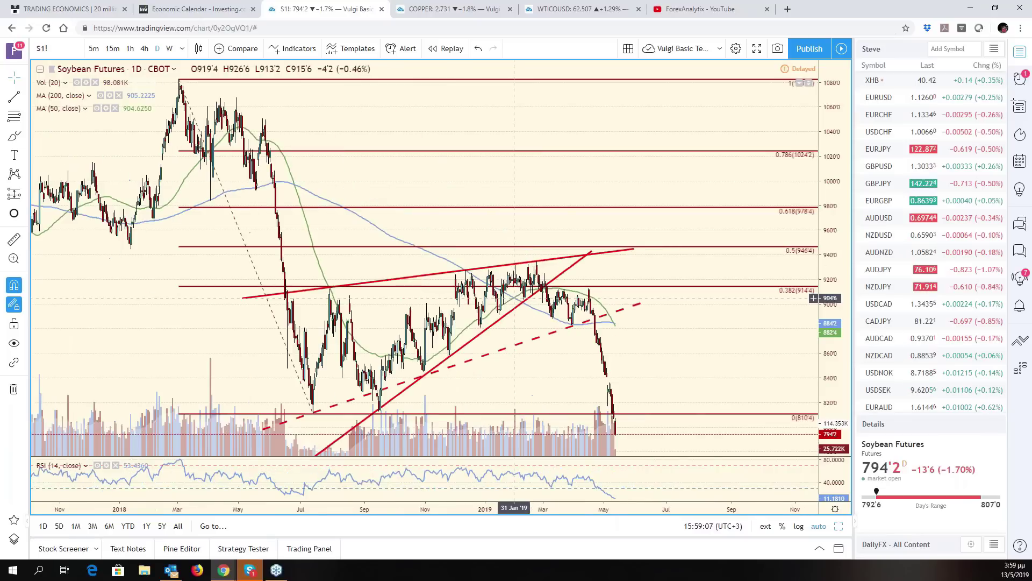
scroll(513, 298, down, 6)
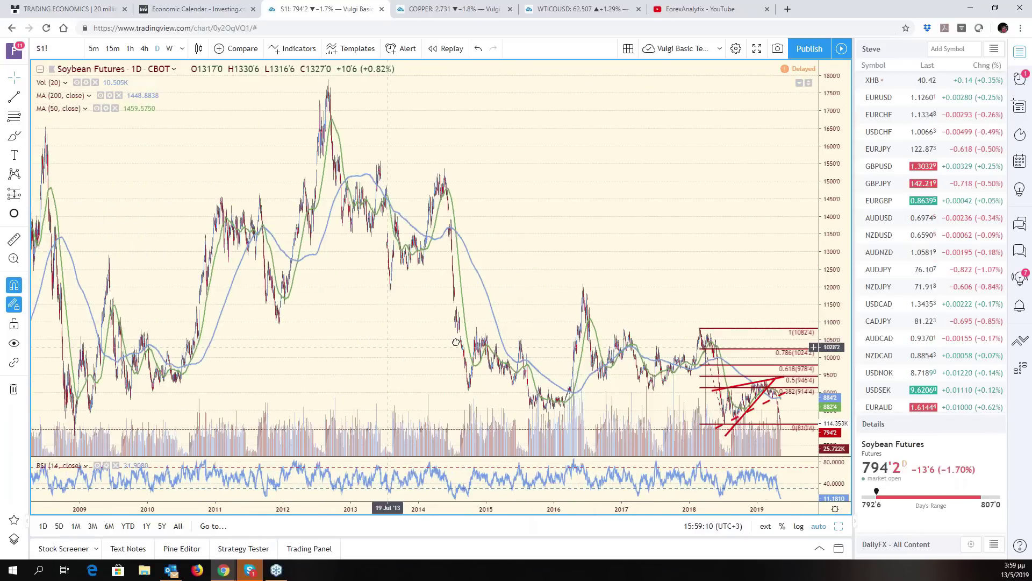
scroll(473, 361, left, 10)
drag(473, 361, 639, 355)
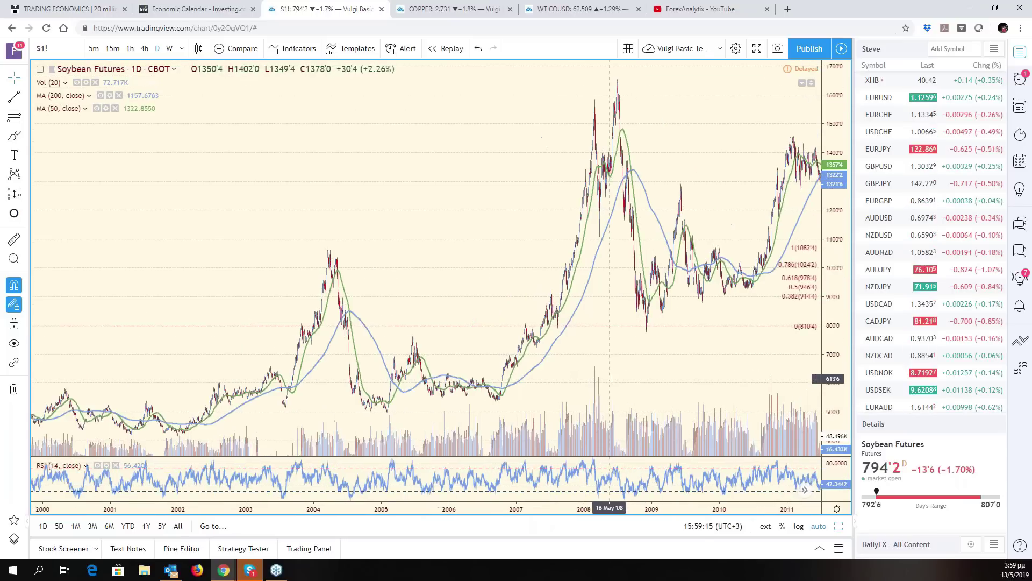
Step: Delete the old Fibonacci retracement drawn from the 2018 high
scroll(639, 354, right, 18)
scroll(519, 366, up, 5)
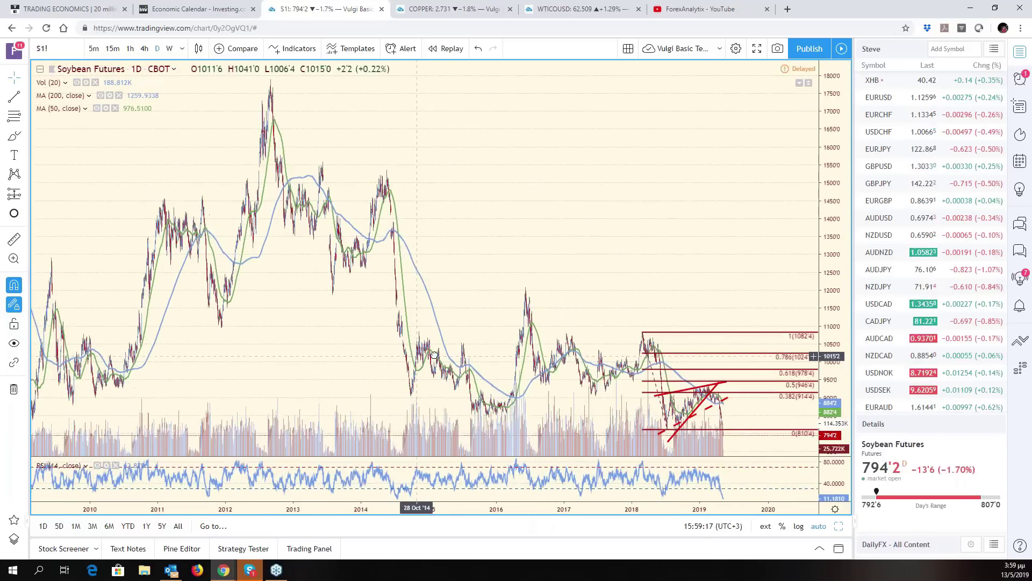
scroll(519, 366, up, 5)
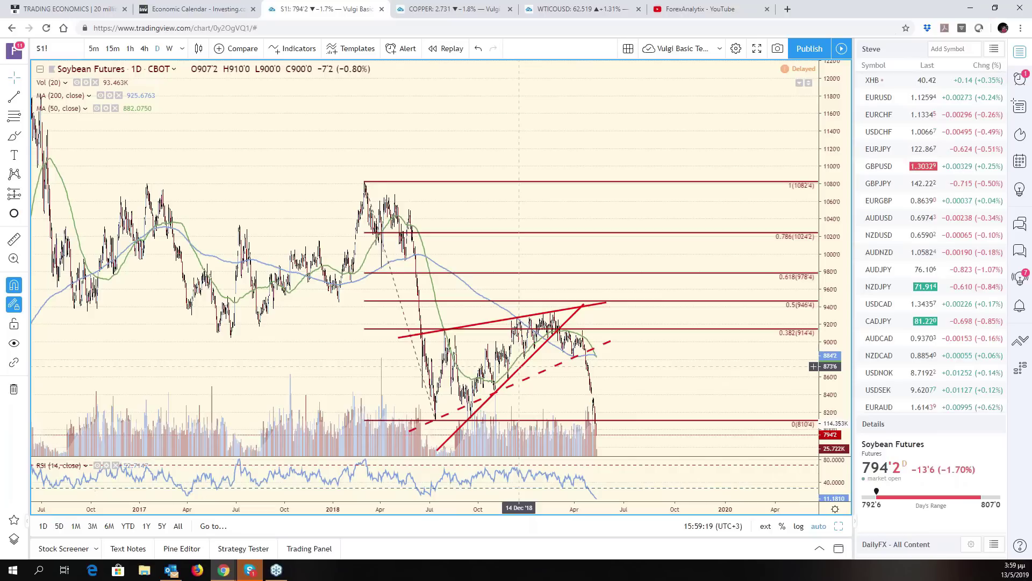
scroll(532, 385, up, 5)
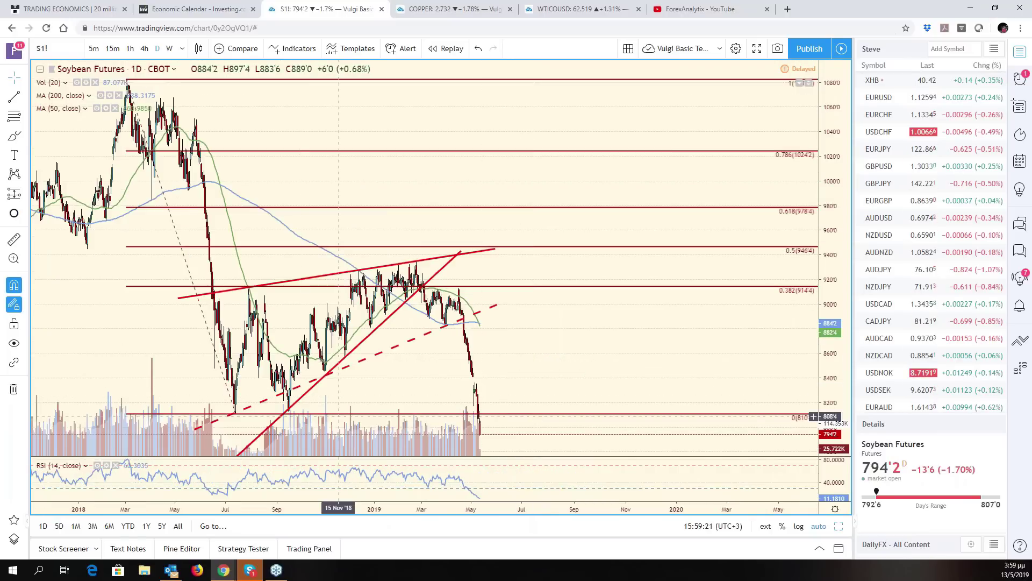
scroll(396, 360, down, 5)
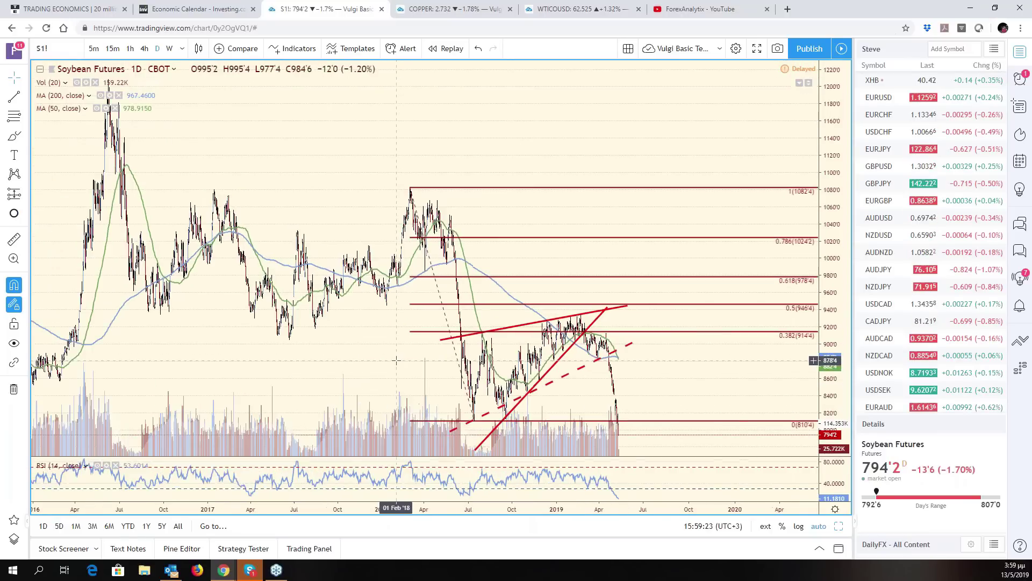
scroll(435, 365, up, 3)
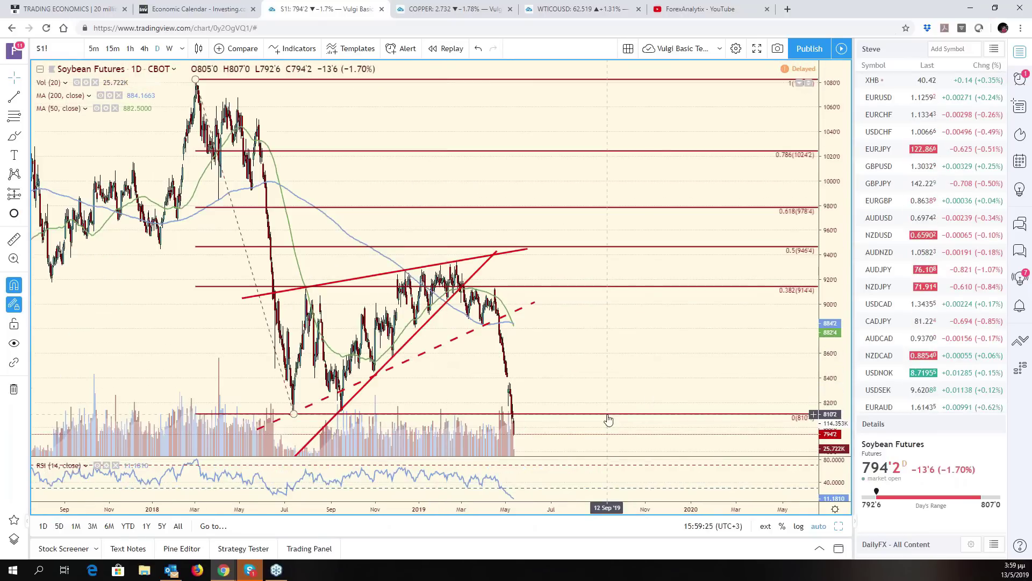
key(Delete)
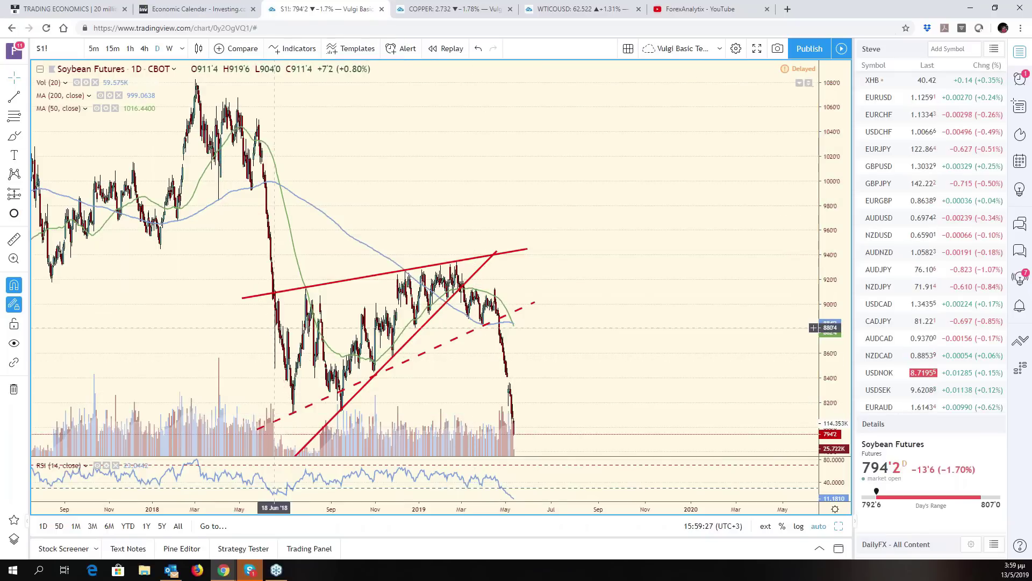
Step: Draw a Fibonacci from the 810'4 July 2018 low to the 934'4 February 2019 high using the Vulgi 2 Extensions template
click(14, 116)
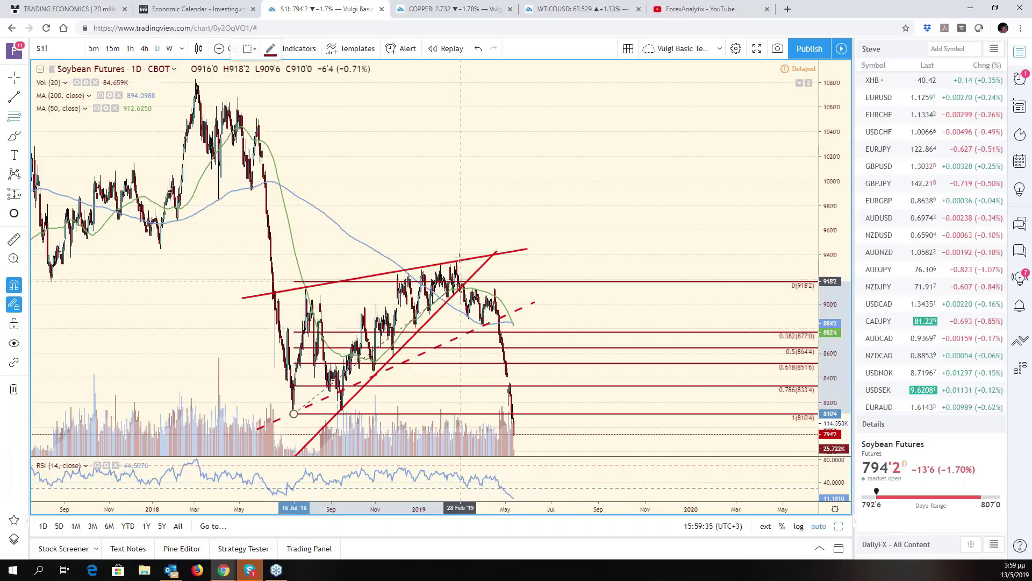
click(456, 261)
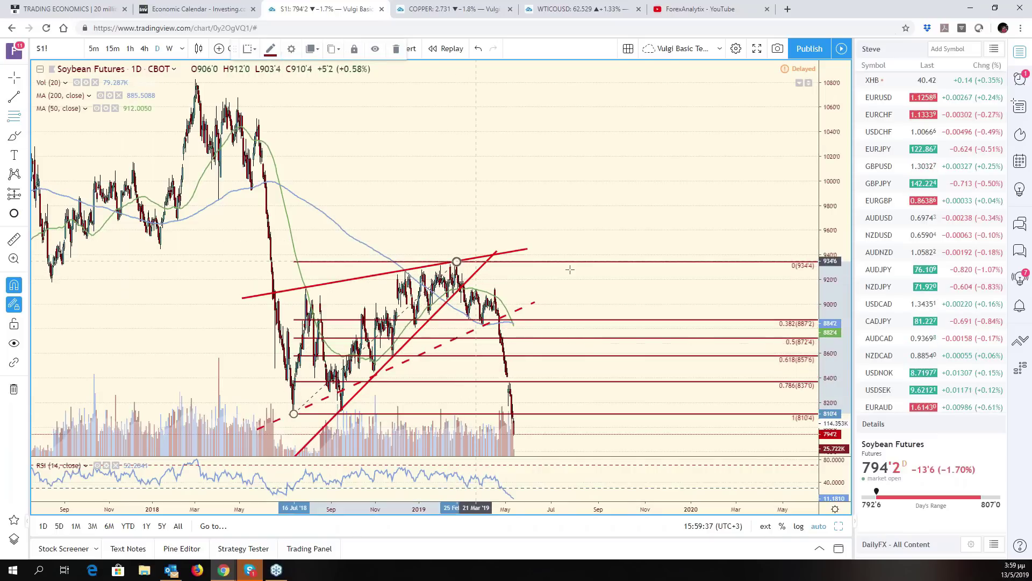
right_click(588, 265)
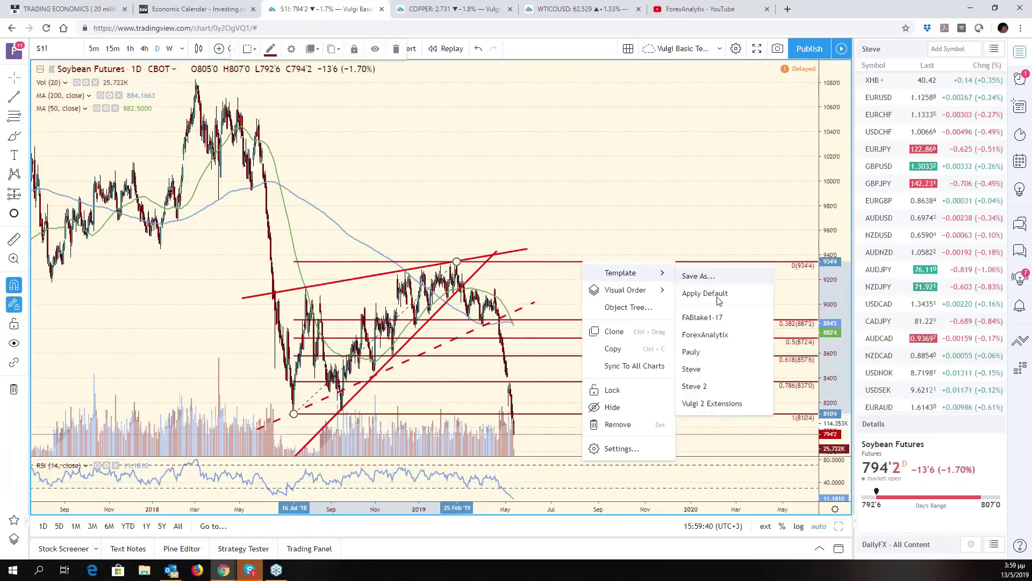
mouse_move(649, 269)
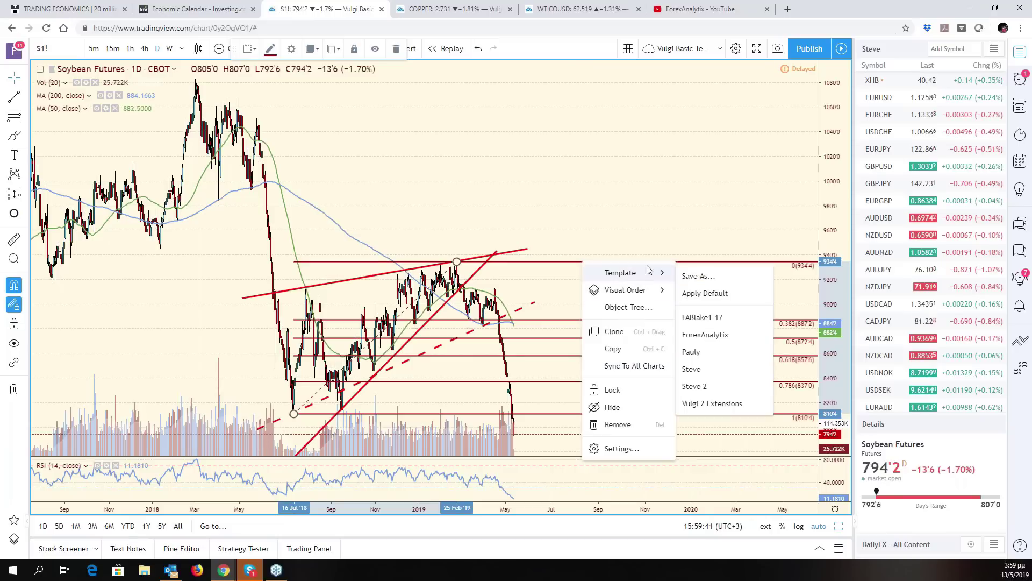
click(715, 403)
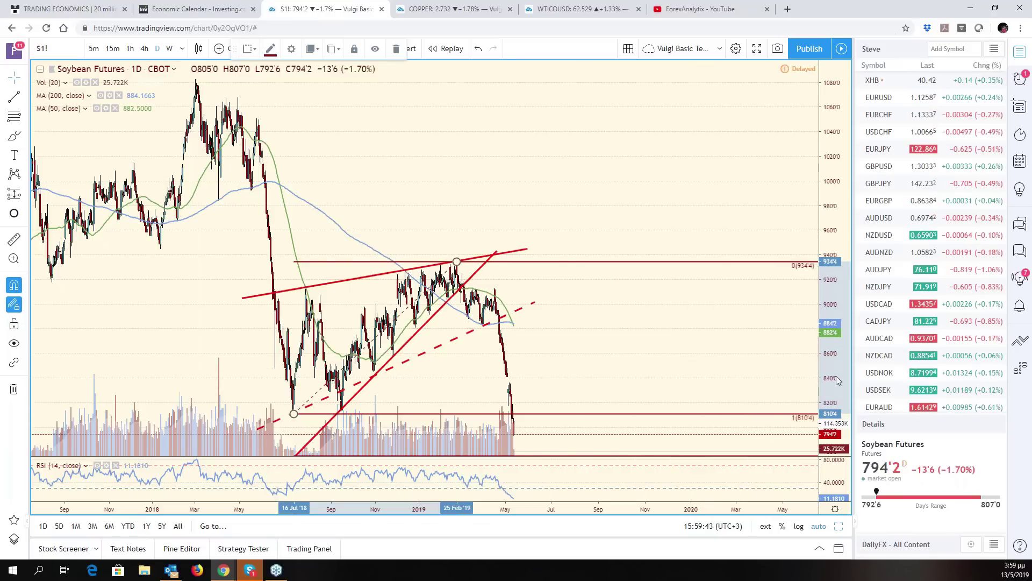
drag(796, 359, 719, 204)
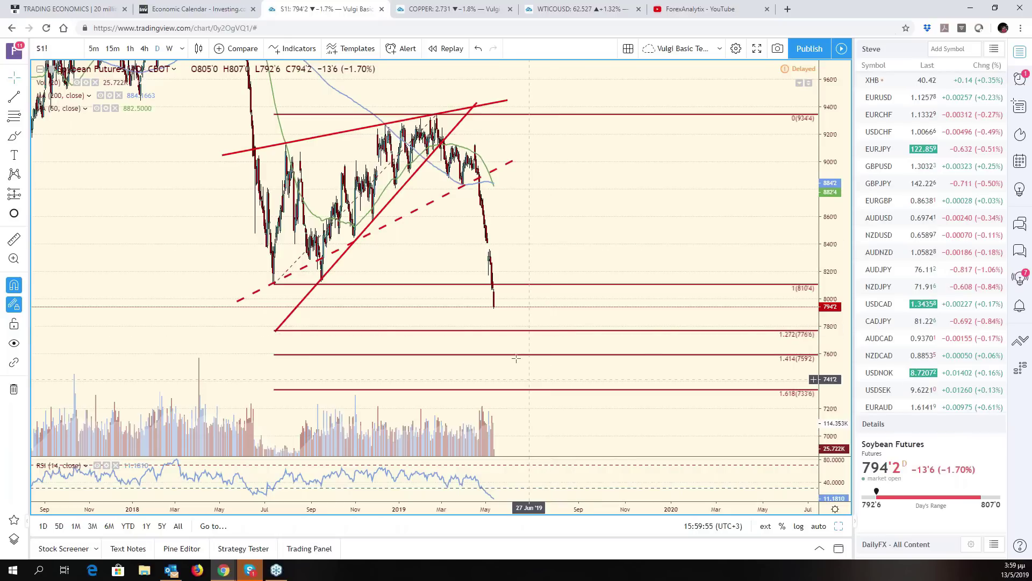
Step: Pan the soybean chart back through its history to the oldest 1993–2004 data
scroll(518, 339, down, 5)
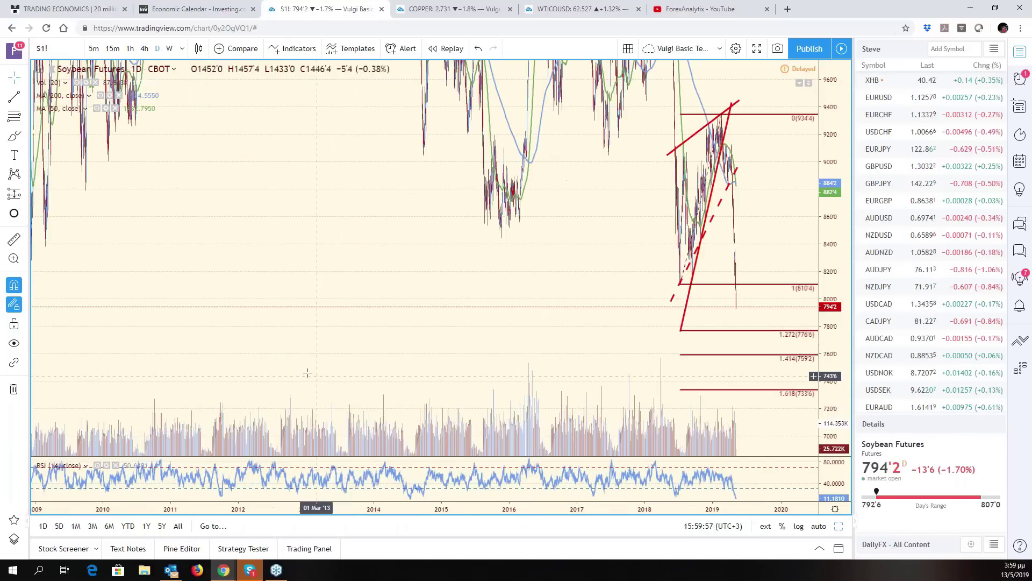
drag(267, 369, 544, 361)
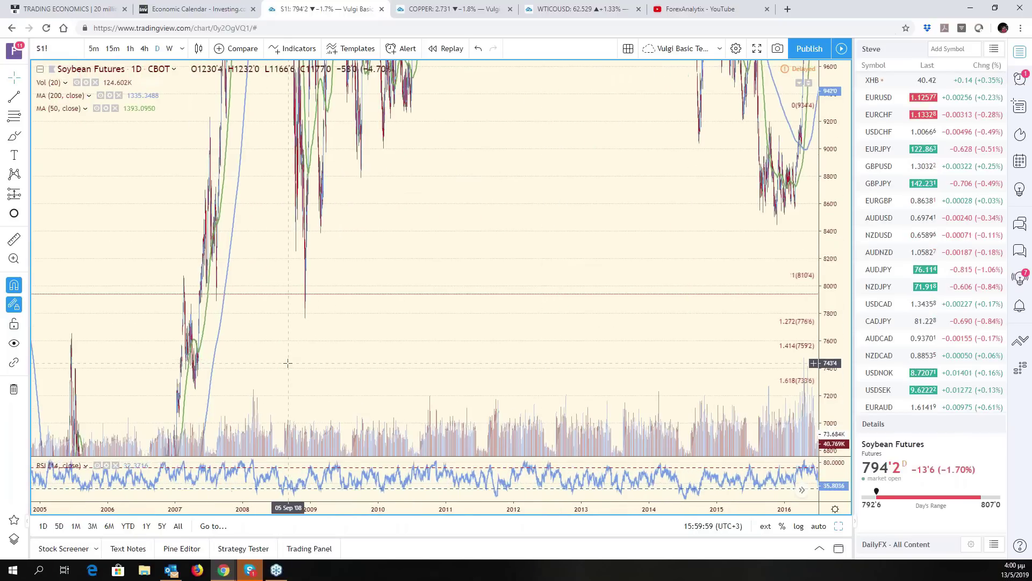
drag(286, 362, 534, 289)
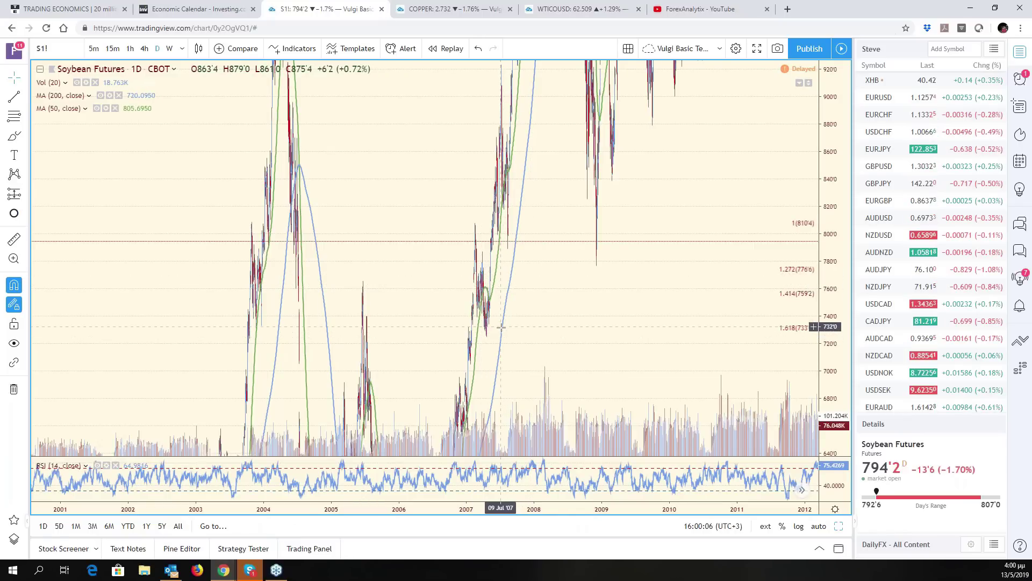
drag(614, 327, 408, 390)
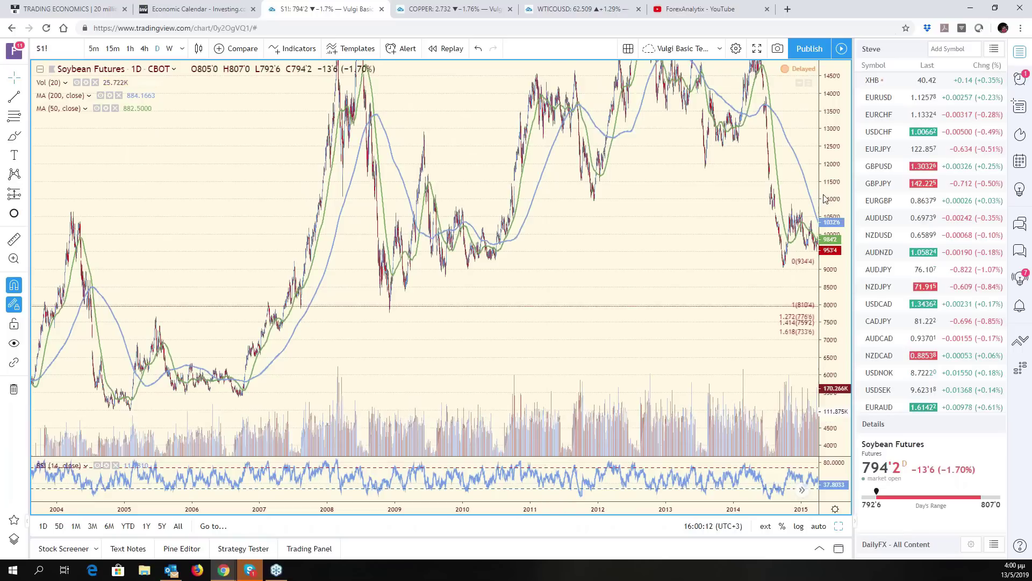
drag(639, 344, 668, 276)
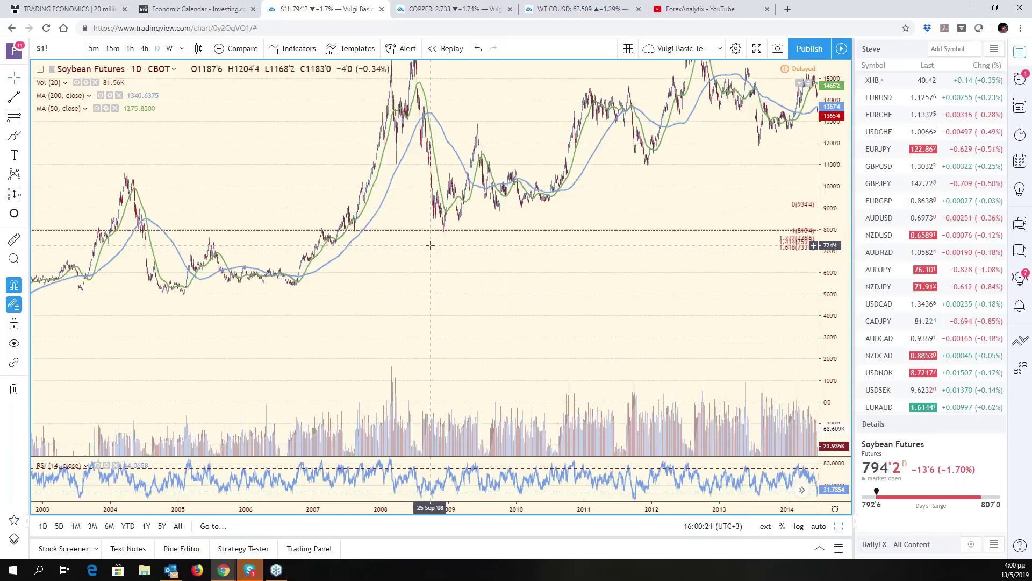
drag(443, 279, 231, 291)
drag(516, 309, 684, 249)
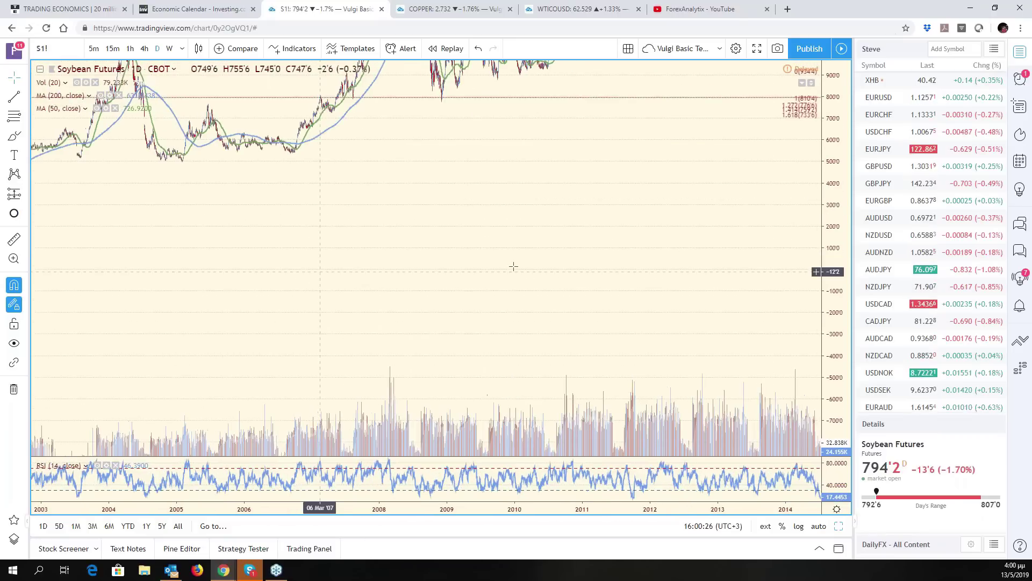
drag(413, 263, 744, 249)
drag(362, 247, 456, 308)
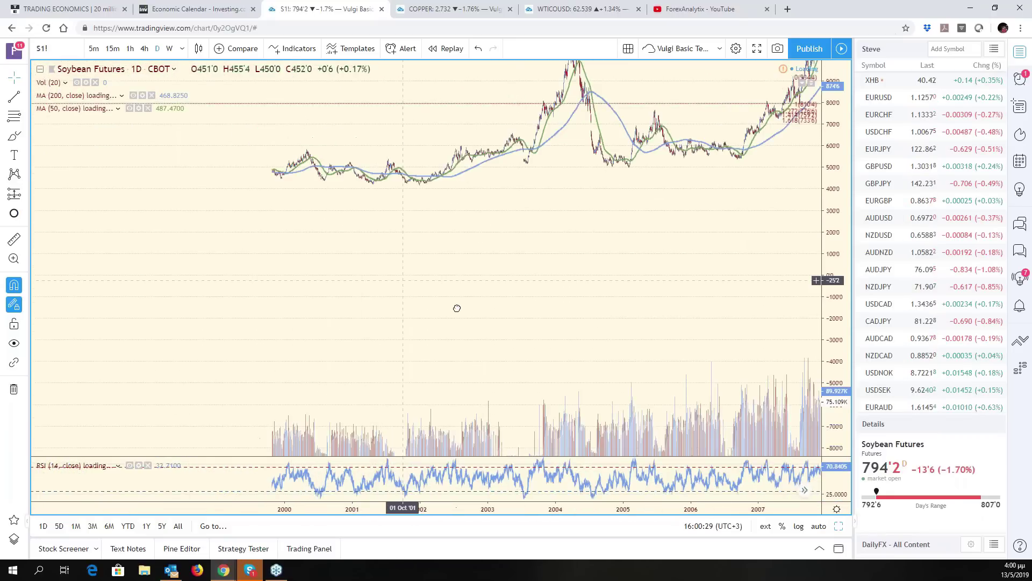
drag(613, 267, 699, 269)
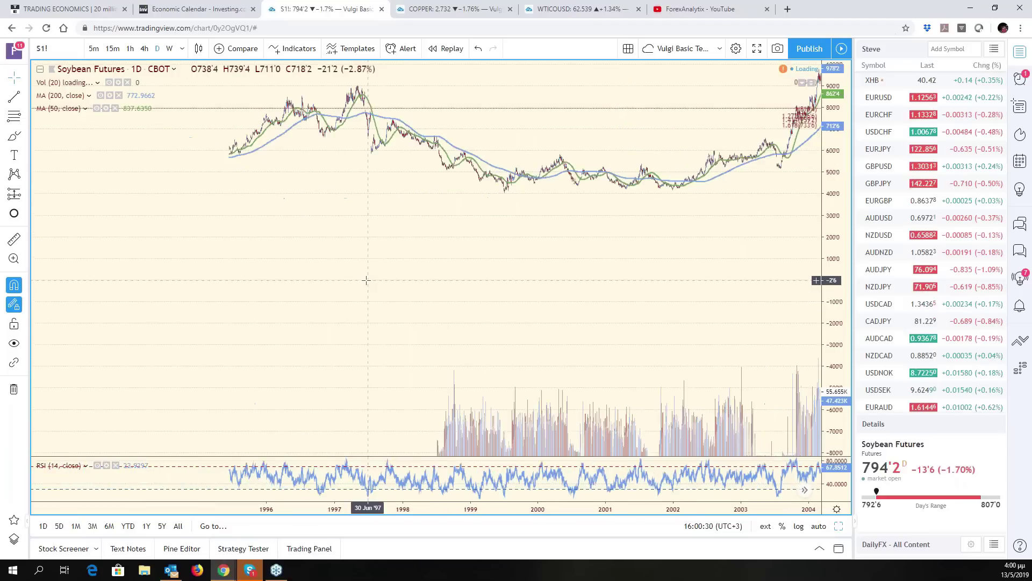
drag(366, 279, 594, 267)
drag(328, 269, 327, 269)
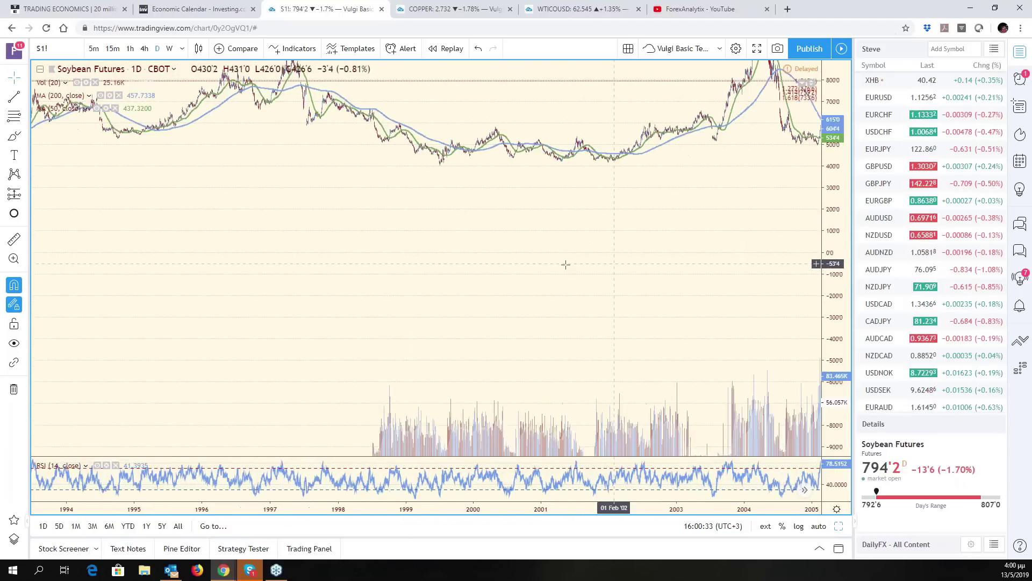
Step: Pan forward to 2009–2020, zoom in and fit the price scale with the May 2019 bars at the right
drag(564, 265, 376, 293)
drag(720, 236, 343, 227)
drag(749, 276, 571, 276)
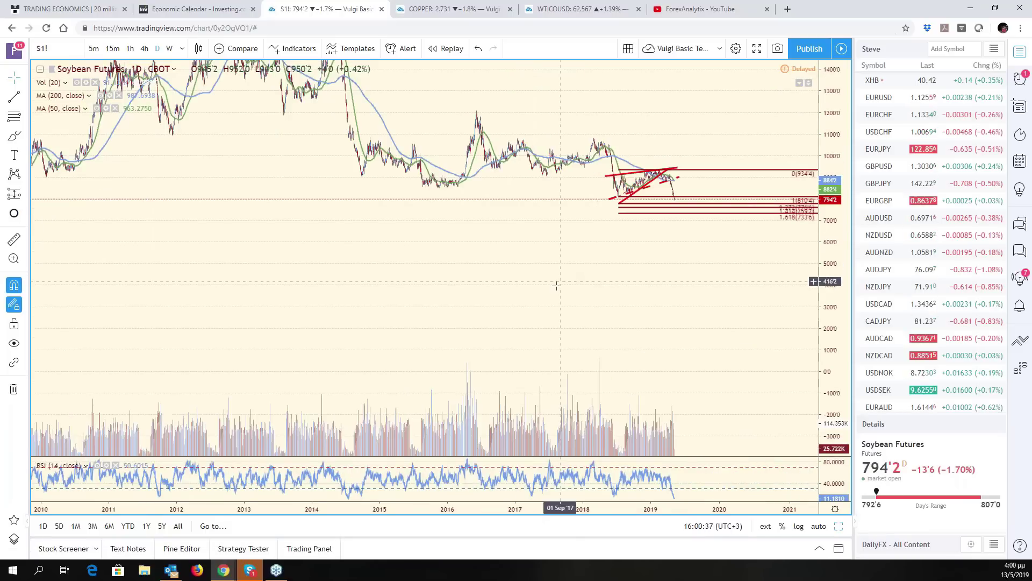
drag(556, 360, 532, 295)
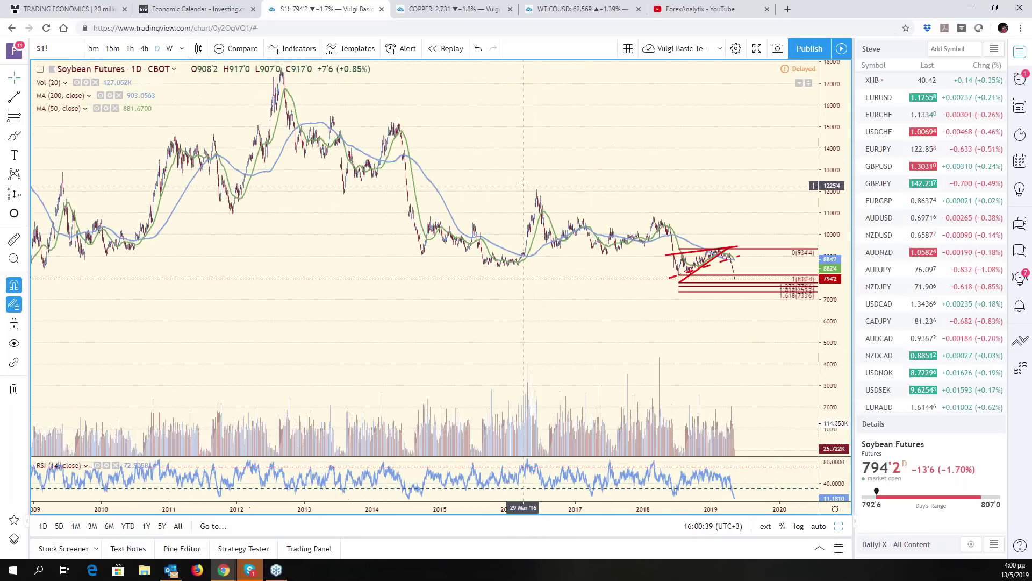
drag(526, 184, 528, 274)
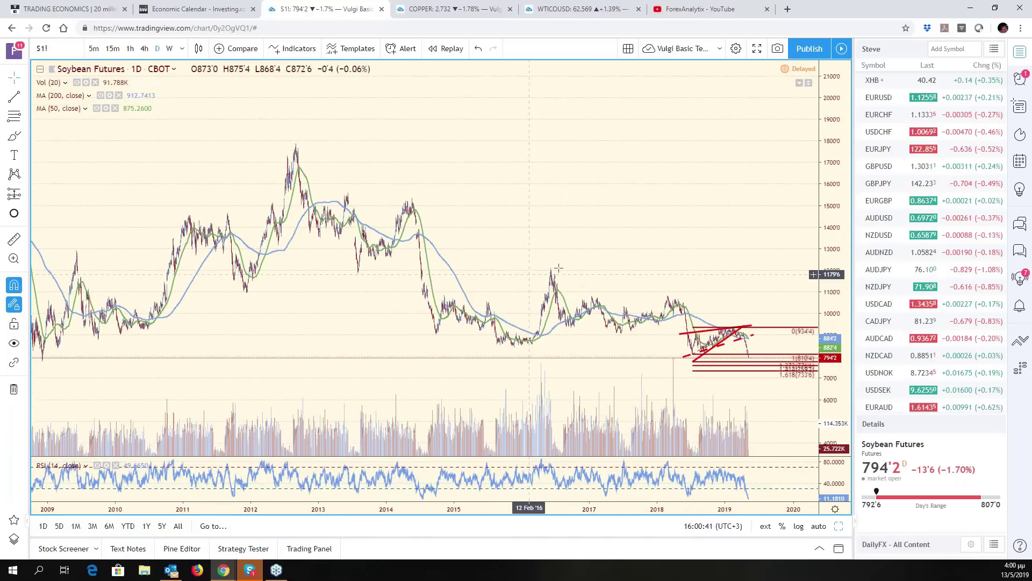
scroll(558, 268, up, 5)
click(819, 526)
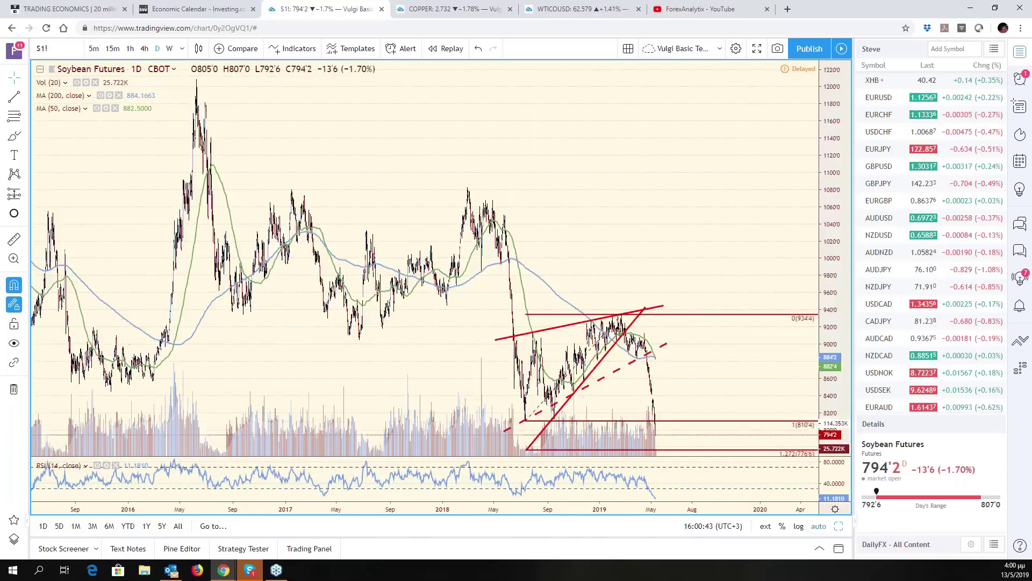
scroll(626, 353, up, 5)
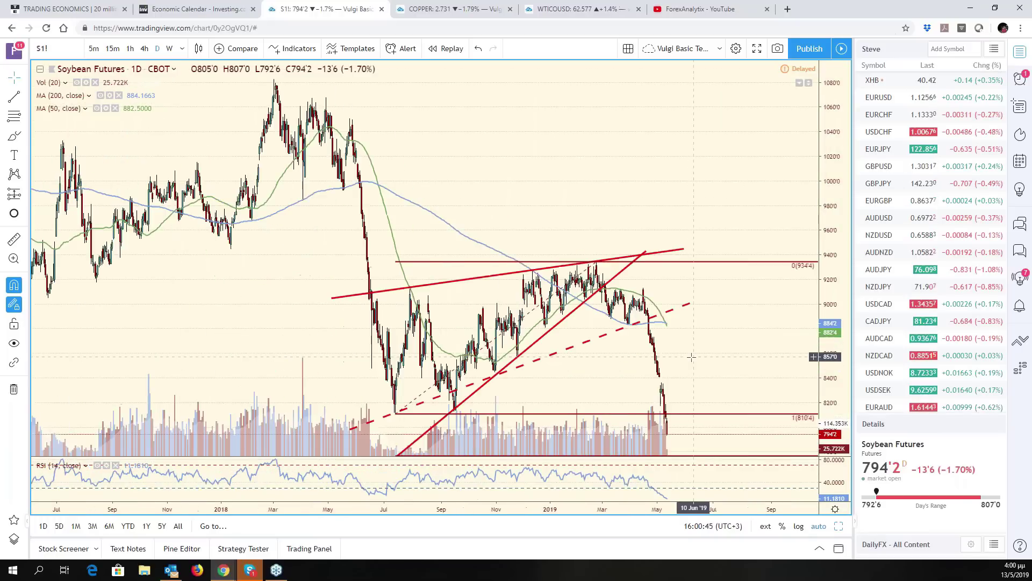
drag(564, 352, 836, 339)
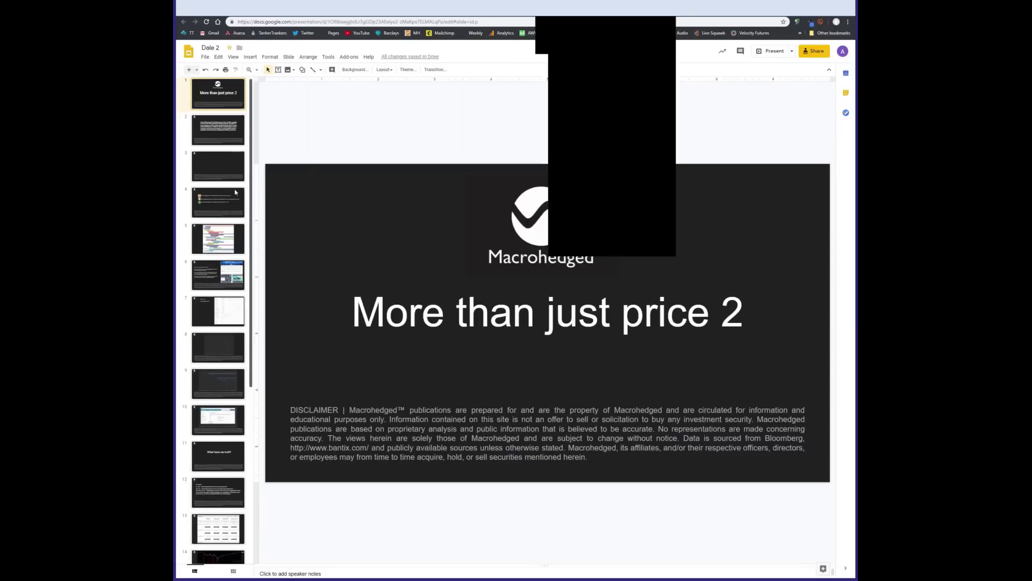
Step: Go back to the title slide, then advance to slide 2, the trader biography
click(232, 137)
click(228, 95)
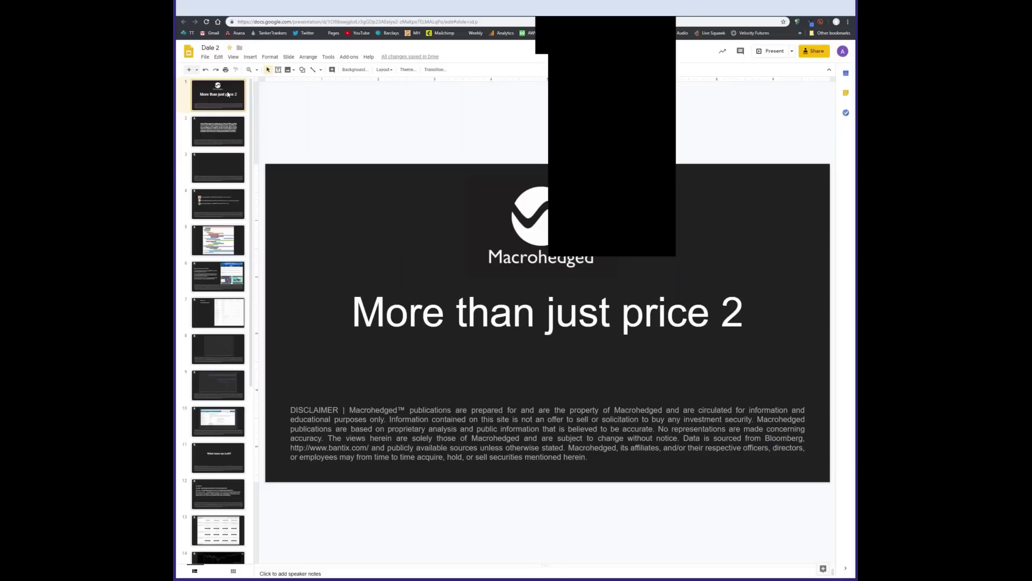
key(Down)
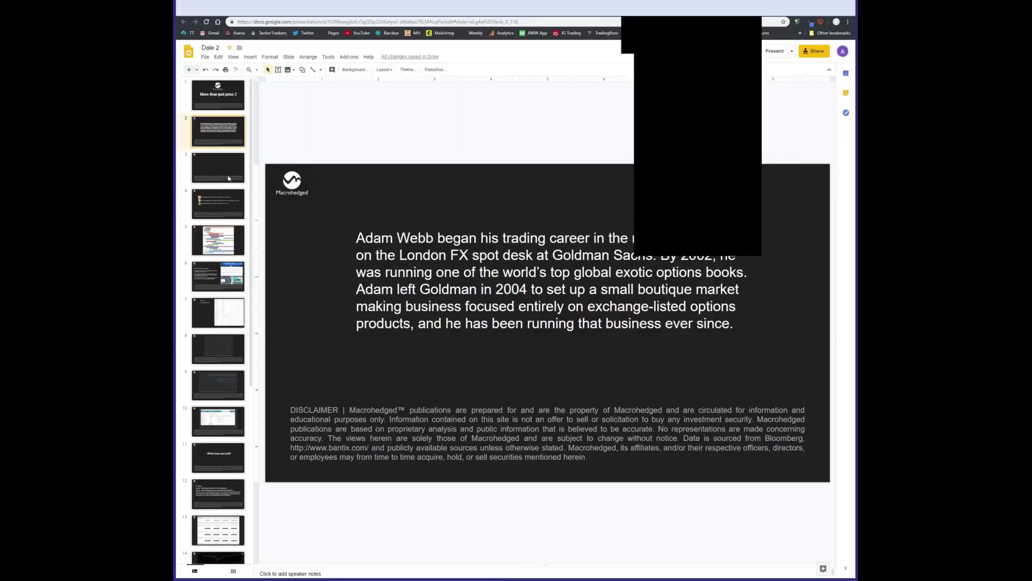
Step: Open slide 4 listing the Macrohedged Options, Directional and Intelligence services
click(226, 200)
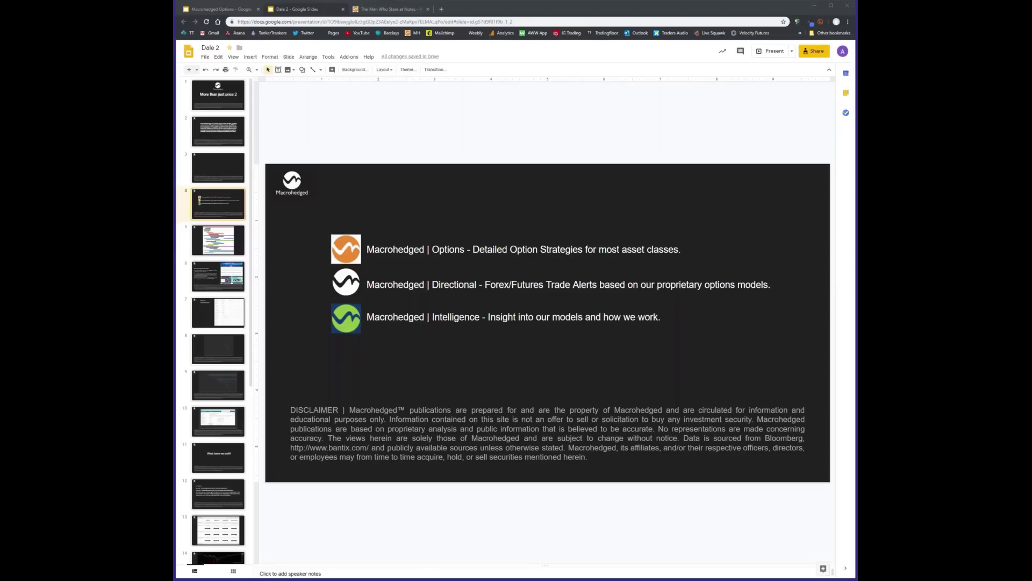
click(394, 234)
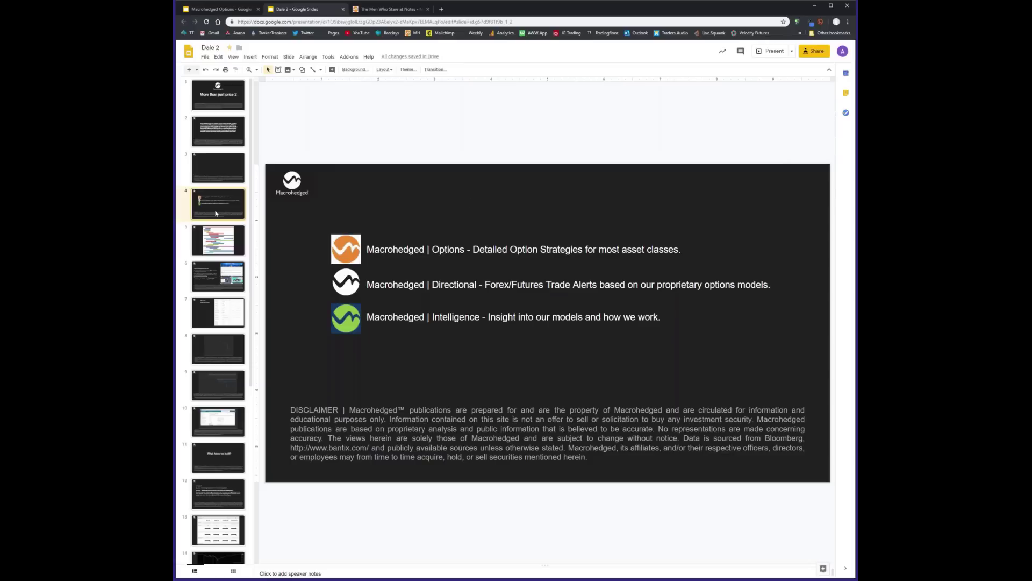
click(227, 232)
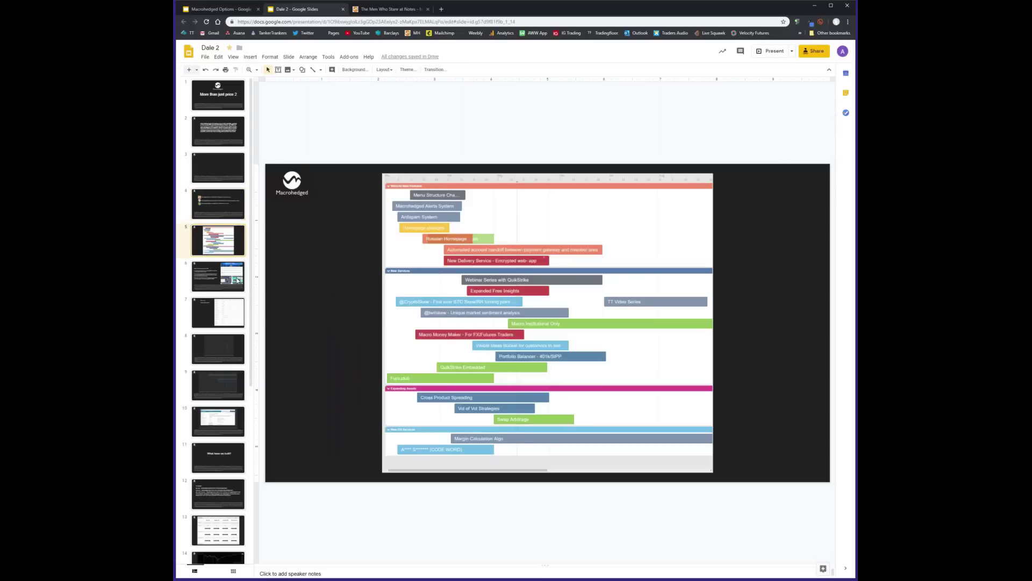
click(238, 280)
scroll(238, 280, down, 2)
click(239, 250)
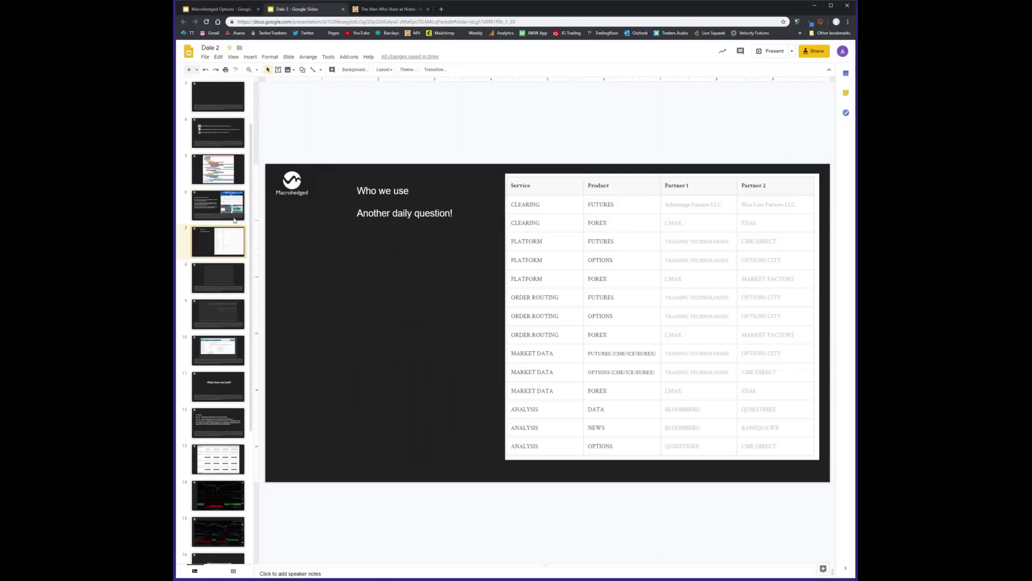
click(240, 287)
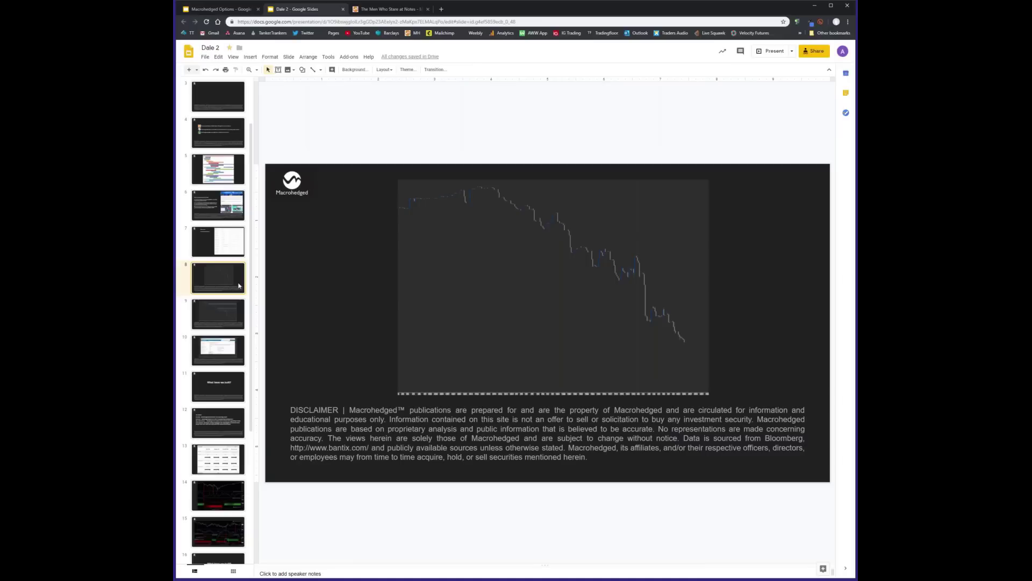
Step: View slide 9's trend-line price chart, then slide 10's MathWorks rng documentation screenshot
click(223, 314)
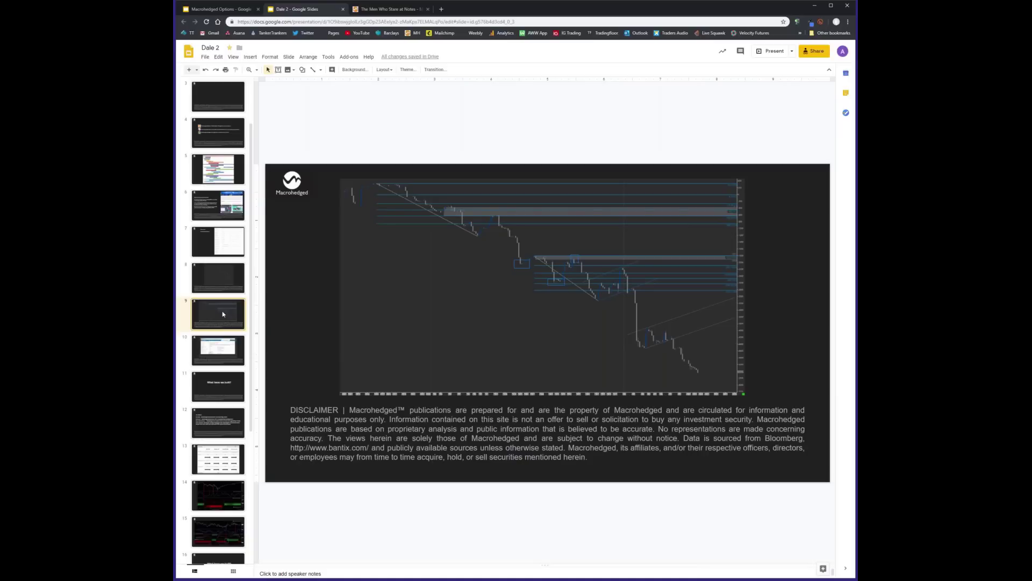
click(217, 347)
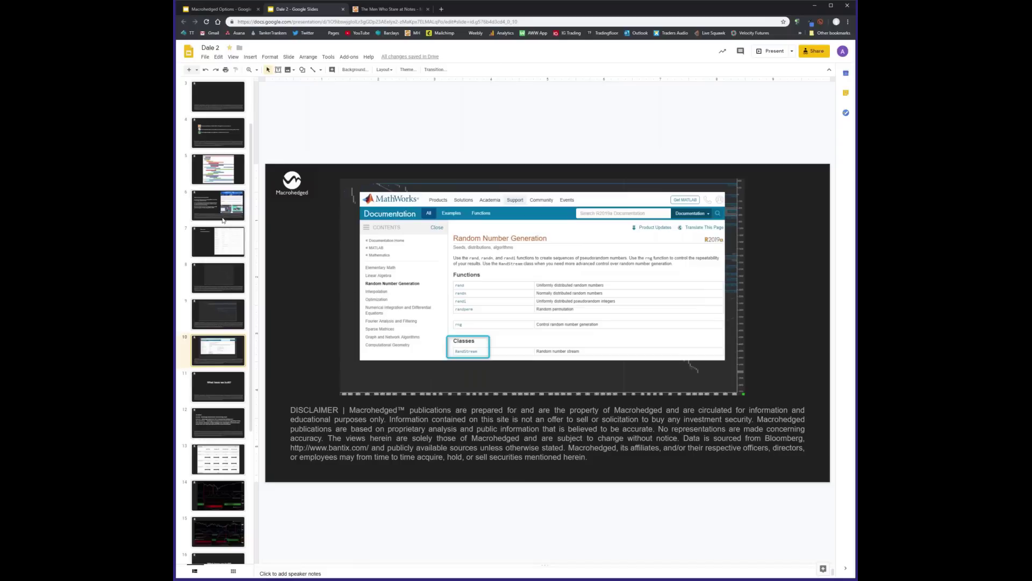
Step: View slide 11 'What have we built?', then open slide 12 'The Models'
click(218, 390)
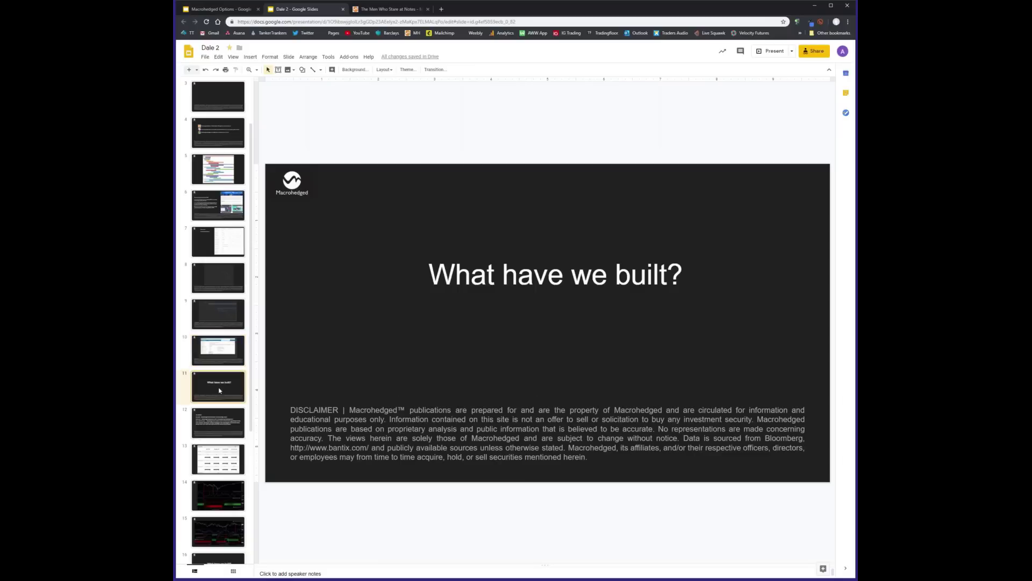
scroll(220, 390, down, 2)
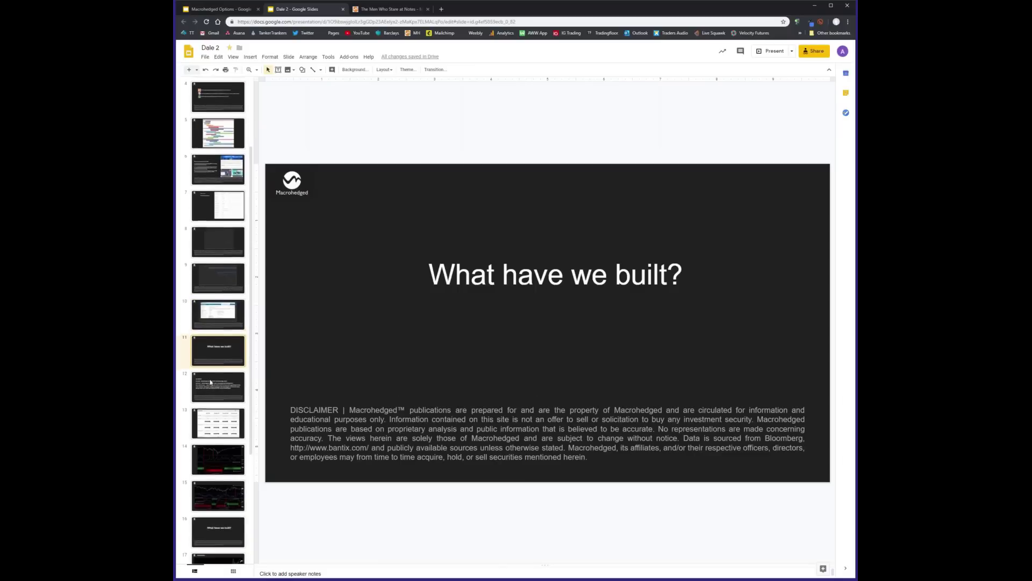
click(232, 319)
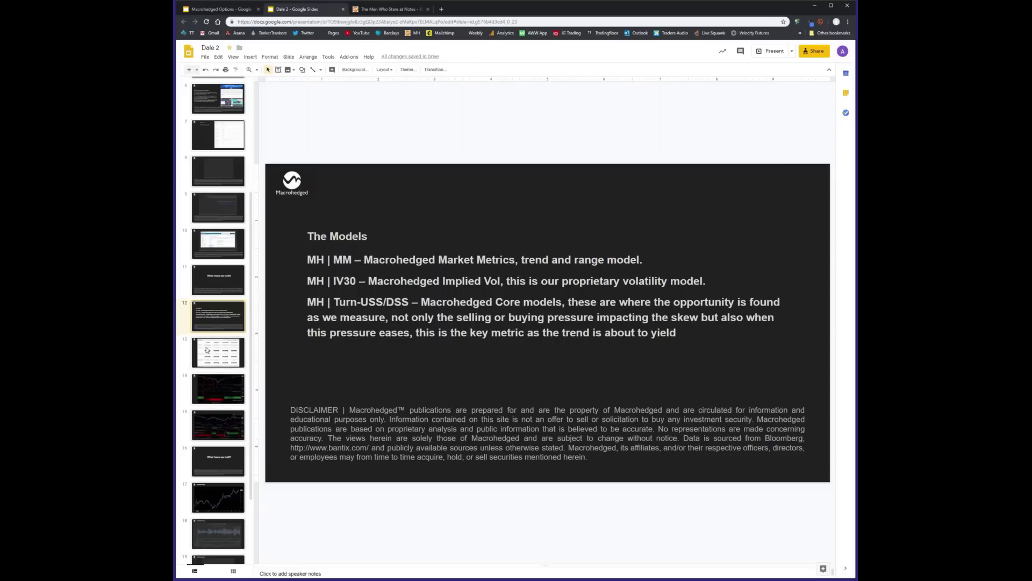
Step: Open slide 13's Power BI Equity Index dashboard for S&P 500, Nasdaq 100, Russell 2000 and Dow 30
click(239, 355)
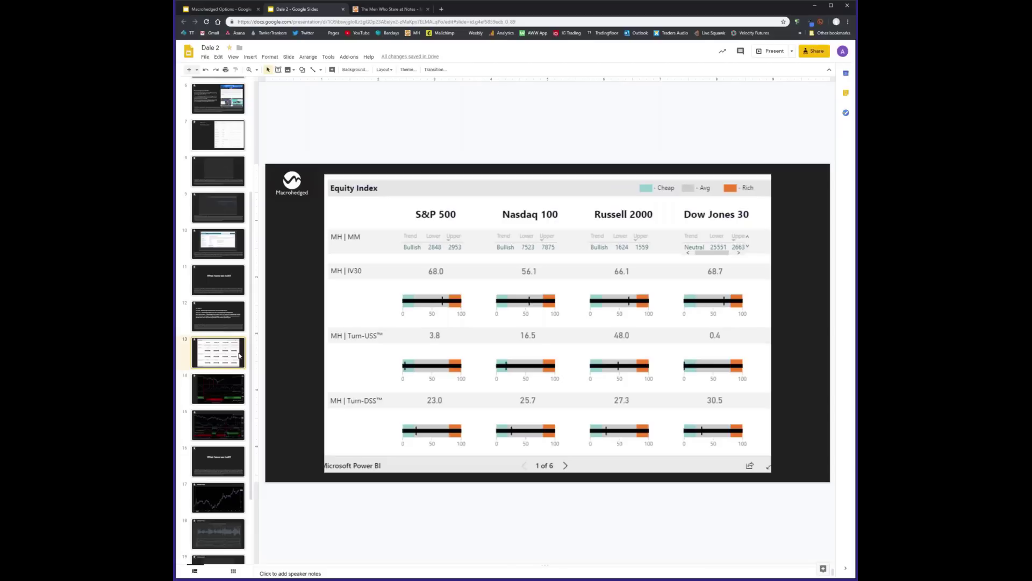
Step: Open slide 14's Bloomberg chart with the .ESCV, .ESPV and .ESTREND panels
click(233, 388)
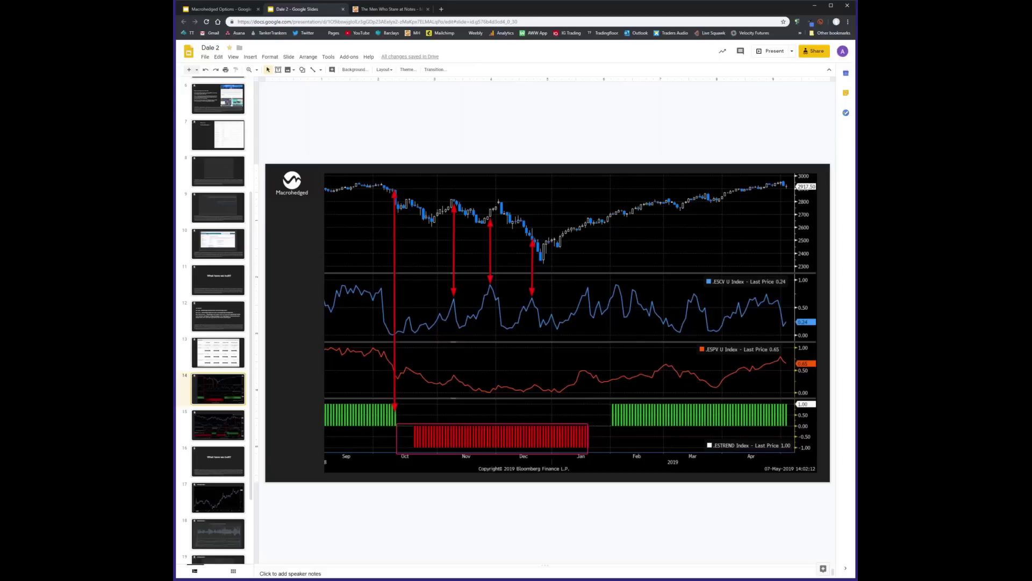
Step: Move past the slide 15 chart to slide 16, 'What have we built?', scrolling the filmstrip down
click(233, 431)
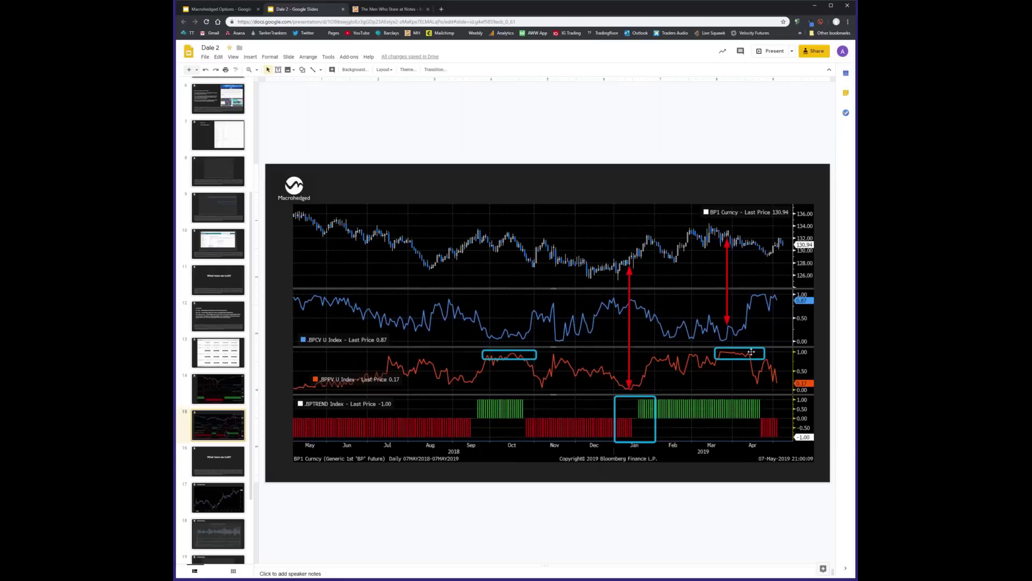
click(226, 460)
scroll(225, 457, down, 2)
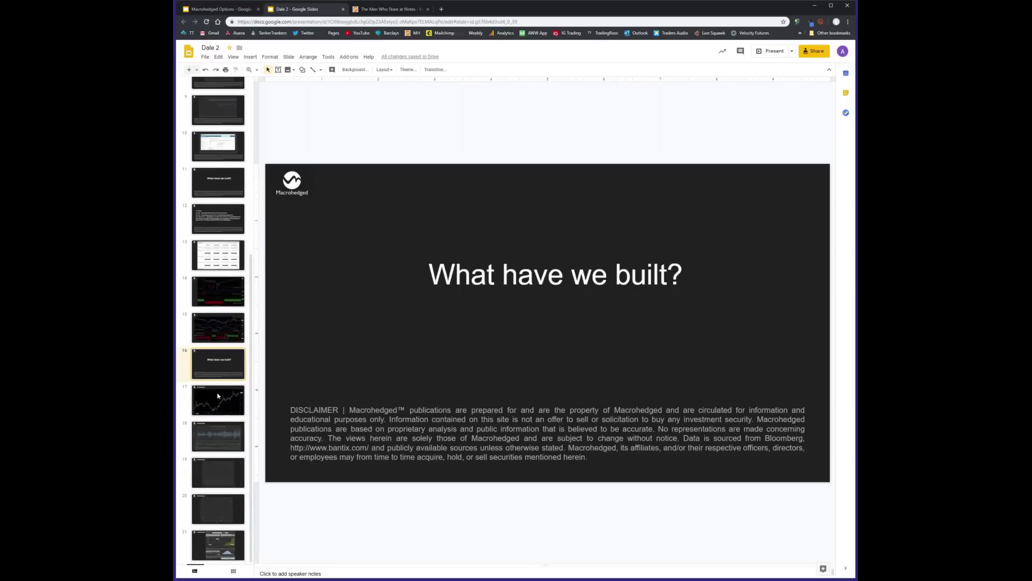
Step: Retitle slide 16 from 'What have we built?' to 'The trade', then view the 10Y Notes Trade chart slide
click(217, 396)
key(Up)
click(592, 275)
drag(683, 275, 423, 263)
text(The treade)
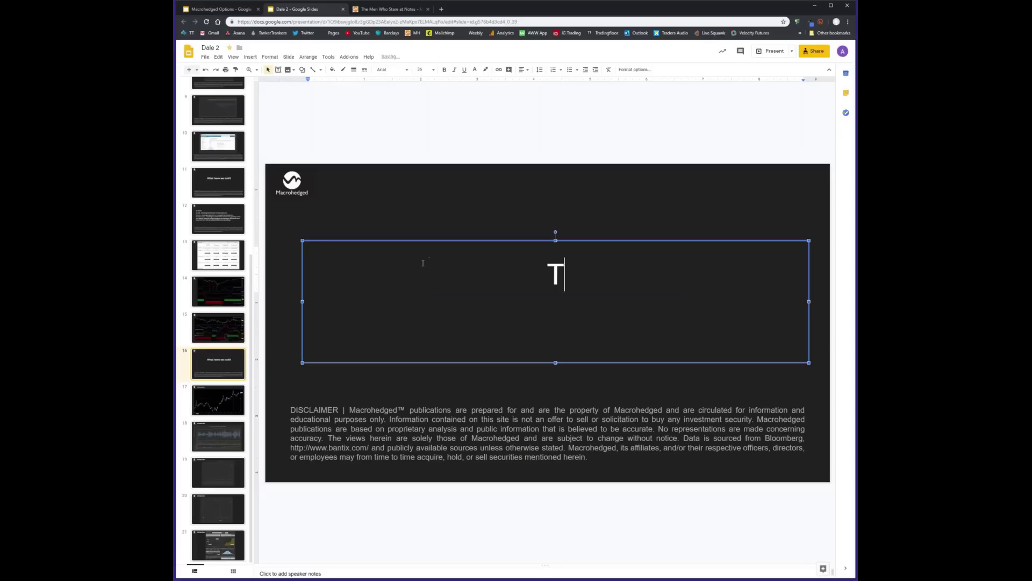
key(BackSpace)
key(BackSpace)
key(BackSpace)
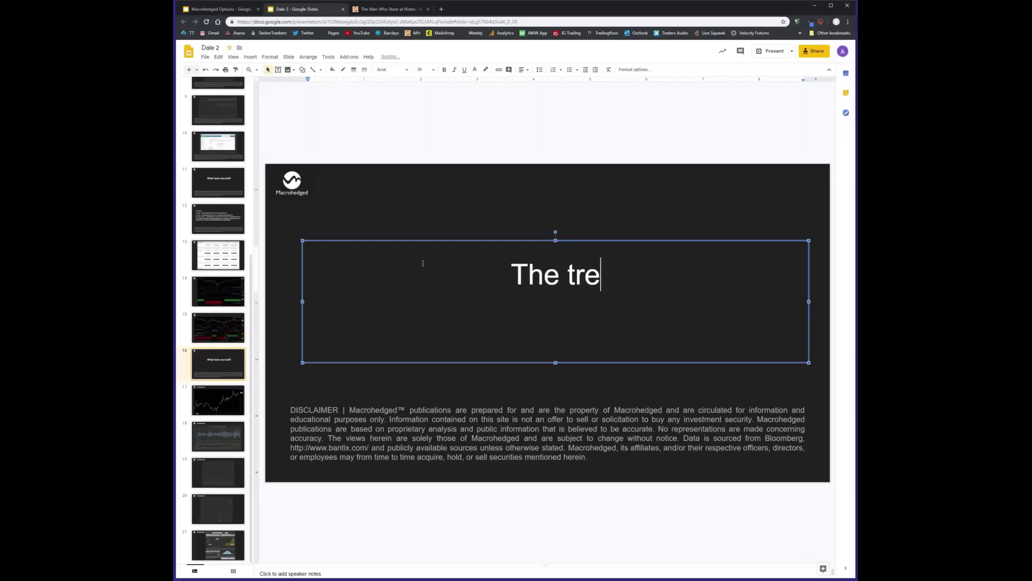
text(ade)
click(282, 410)
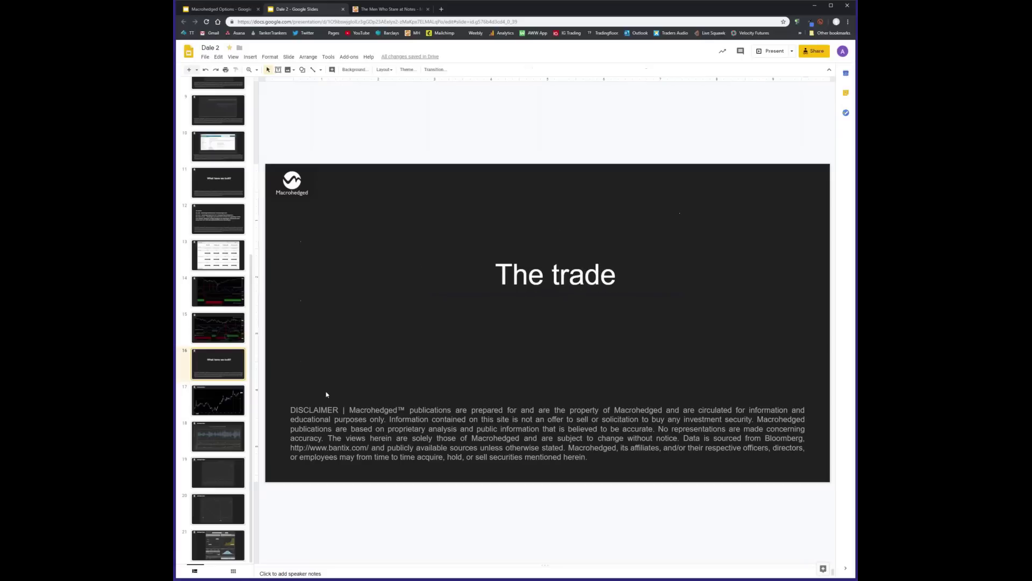
click(222, 405)
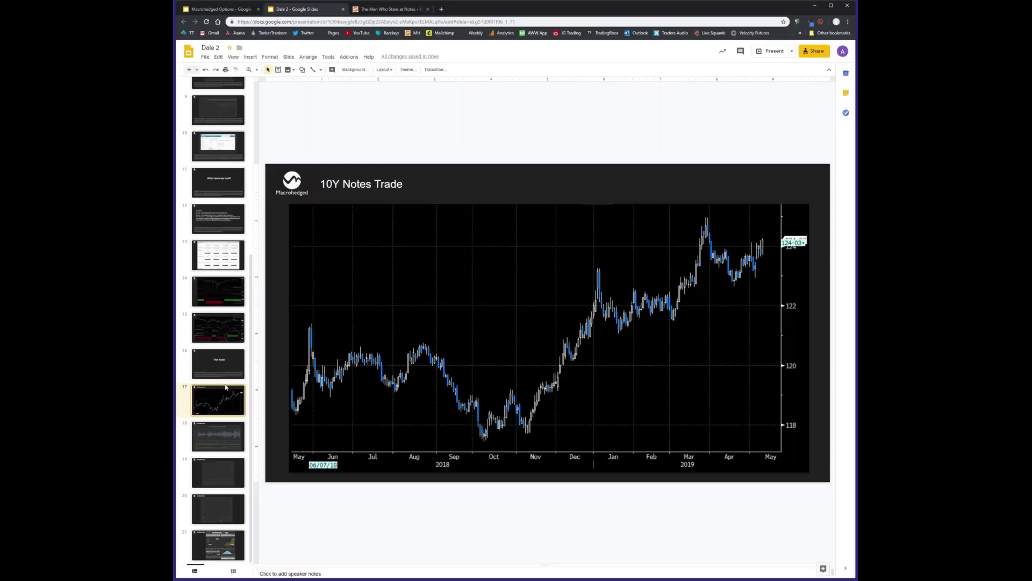
Step: Show slide 18, the 10Y Notes Trade QuikSkew call/put ratio chart
click(226, 444)
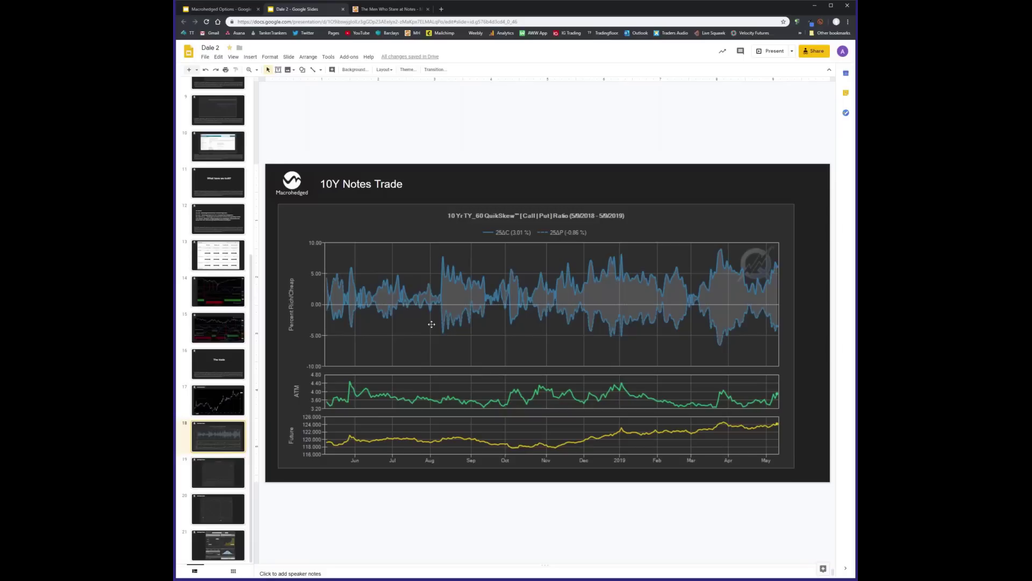
Step: Show slide 19, the 10Y Notes Trade volatility curve chart comparing two dates
click(221, 474)
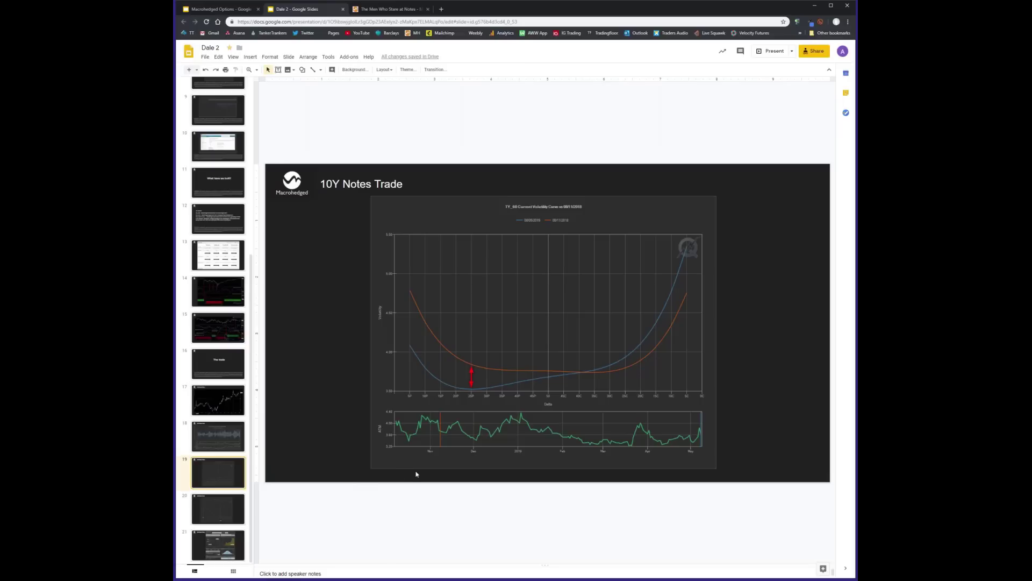
Step: Go through slide 20's put-spread risk chart to slide 21's trade simulator dashboard
click(231, 504)
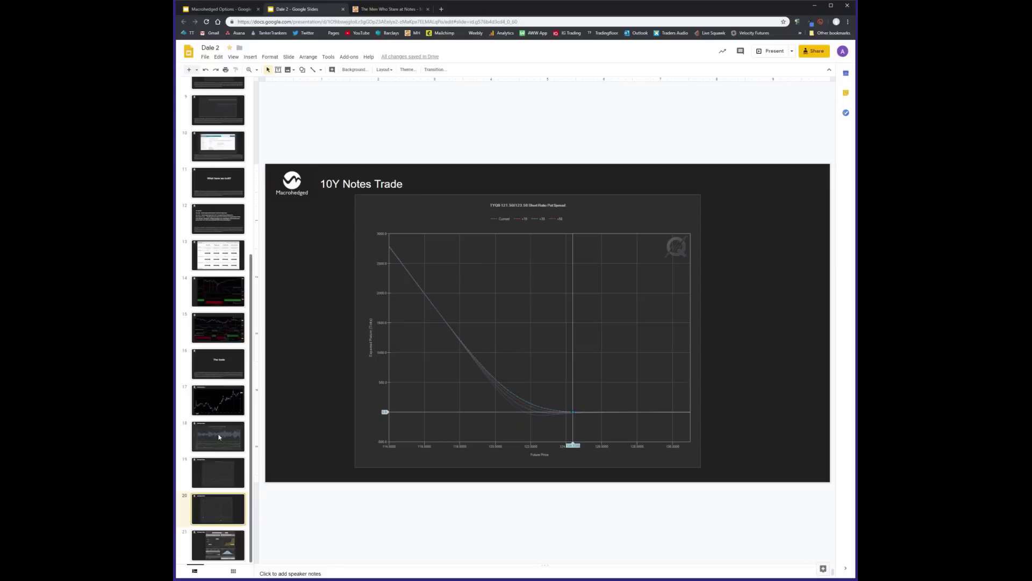
click(222, 540)
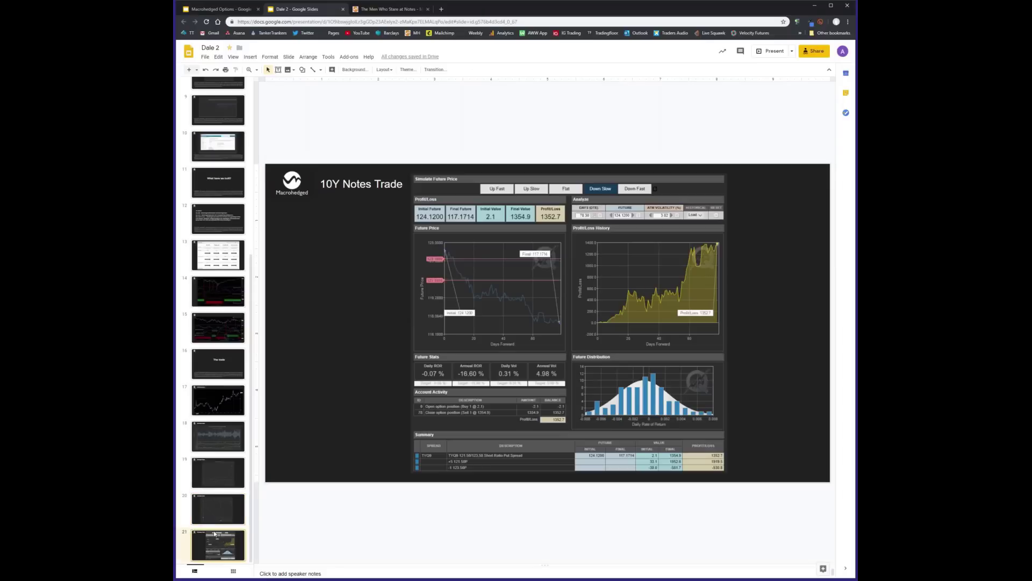
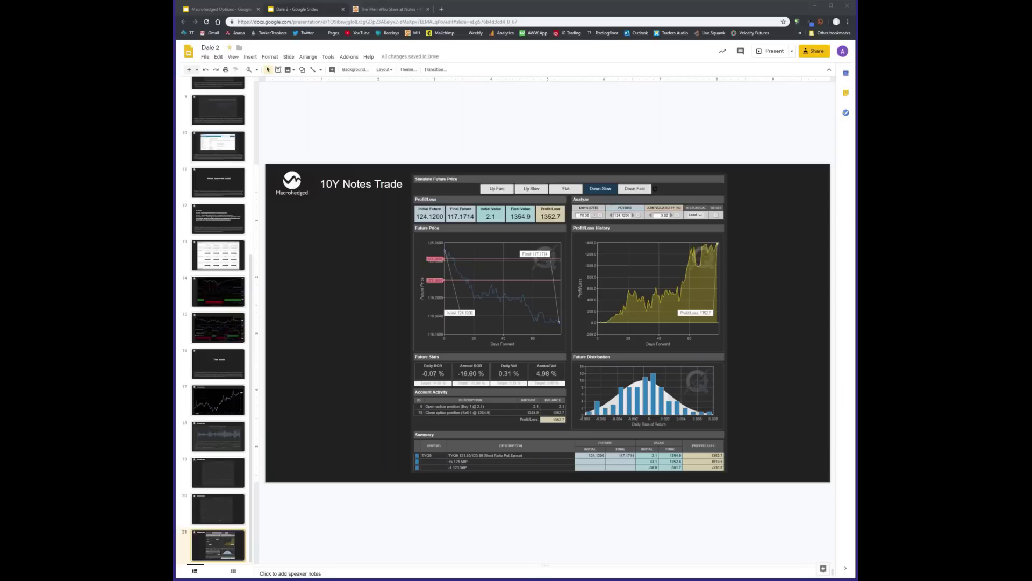
Step: Load the macrohedged.com homepage from the MH bookmark, replacing the 10Y Notes Trade deck view
click(417, 33)
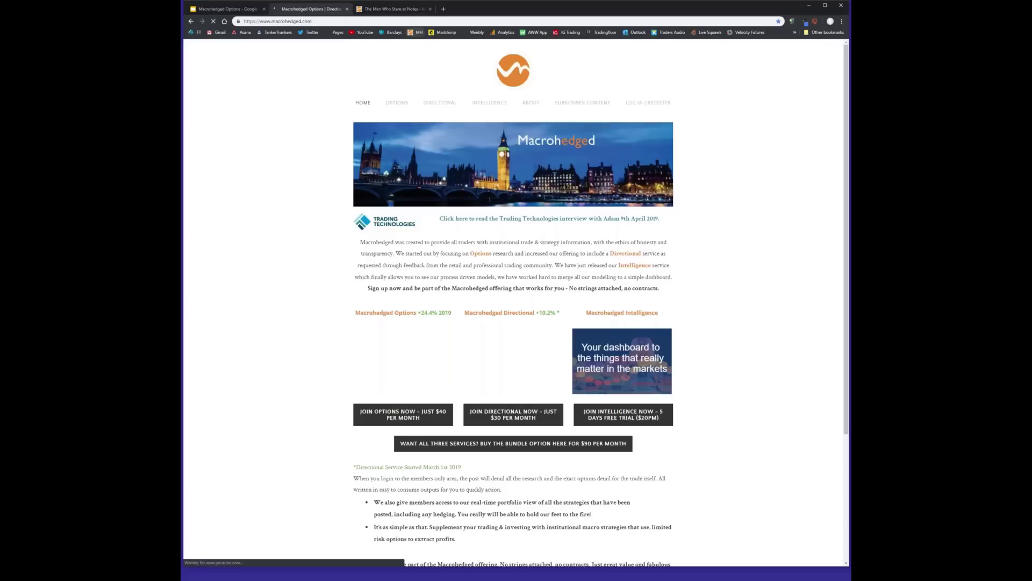